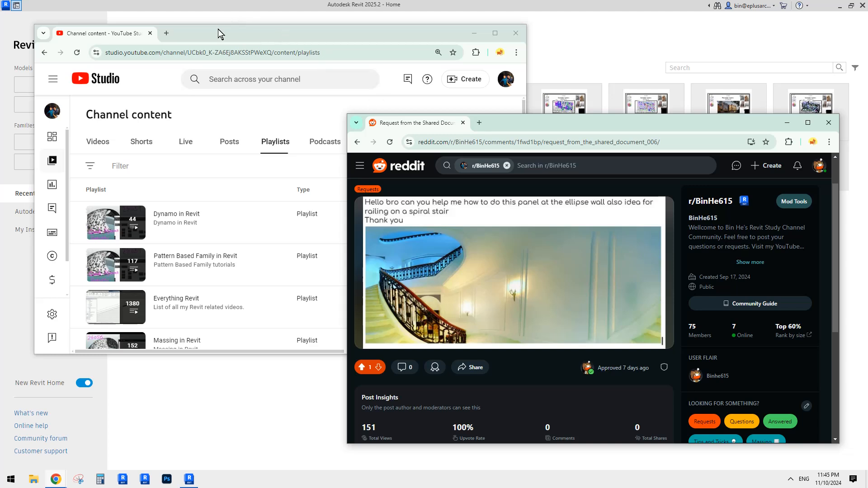
# - Bring the YouTube Studio window forward and look through the channel's playlists
pyautogui.moveTo(218, 29); pyautogui.dragTo(221, 25)
pyautogui.scroll(-2, 178, 237)
pyautogui.scroll(2, 180, 263)
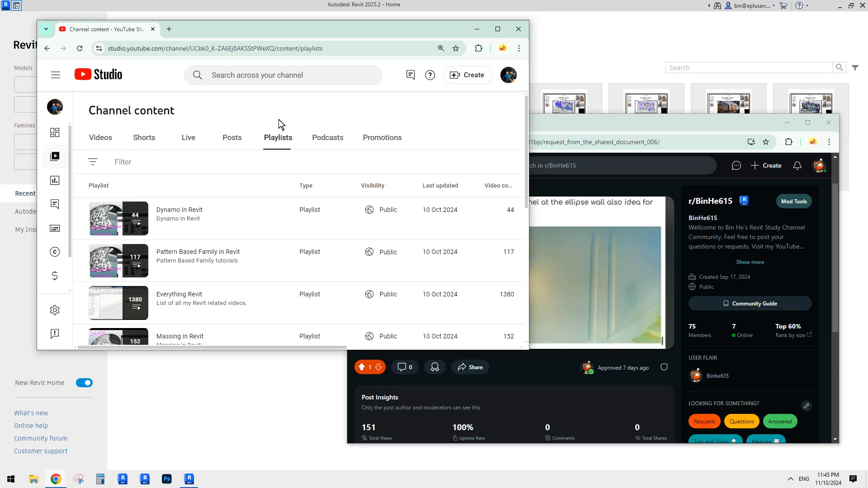
pyautogui.scroll(-7, 281, 199)
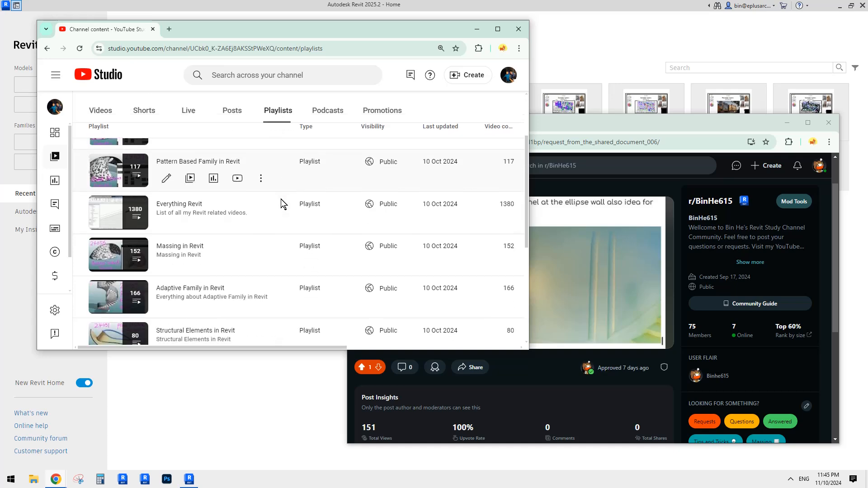
pyautogui.scroll(2, 271, 242)
pyautogui.scroll(5, 256, 249)
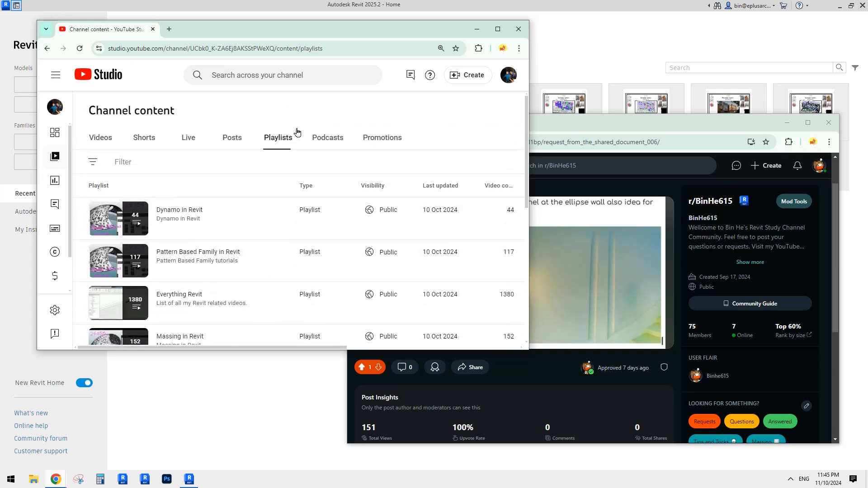
# - Look over the channel's uploaded videos and return to the list of playlists
pyautogui.click(103, 142)
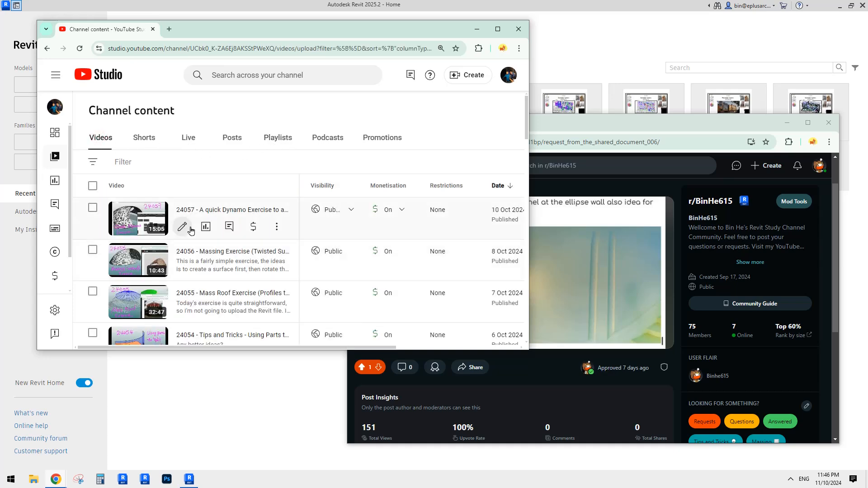
pyautogui.scroll(-4, 190, 245)
pyautogui.scroll(4, 203, 226)
pyautogui.click(279, 143)
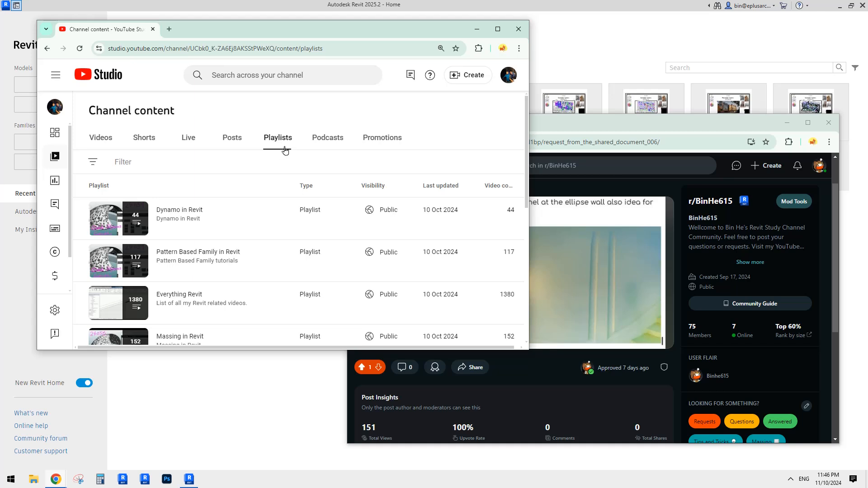
# - Widen the YouTube Studio window and examine the playlists by topic down to the end of the list
pyautogui.moveTo(171, 262)
pyautogui.scroll(-3, 176, 267)
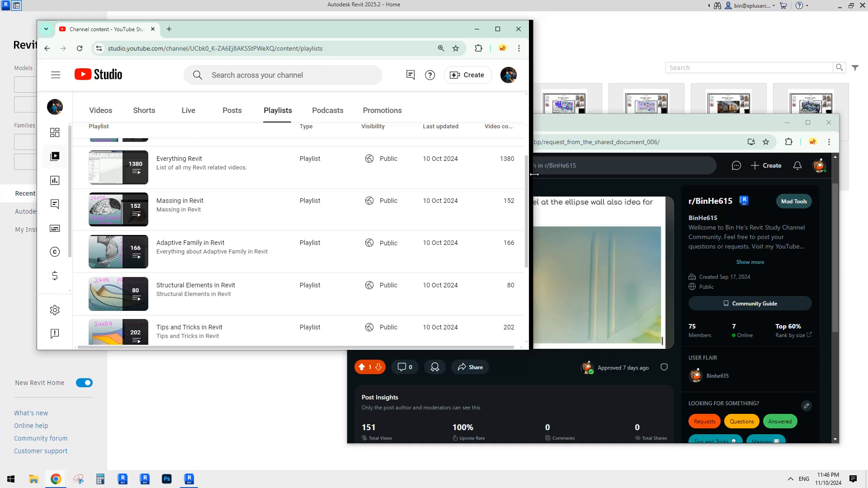
pyautogui.moveTo(534, 174); pyautogui.dragTo(575, 175)
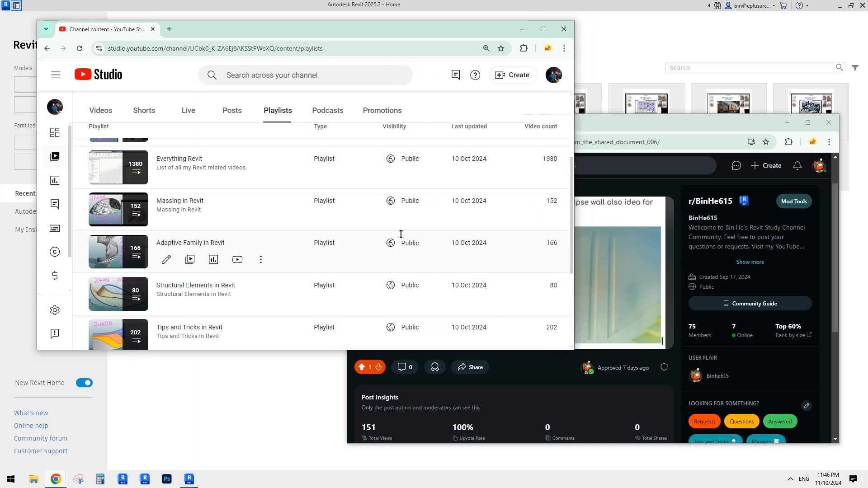
pyautogui.scroll(-3, 226, 270)
pyautogui.scroll(1, 330, 153)
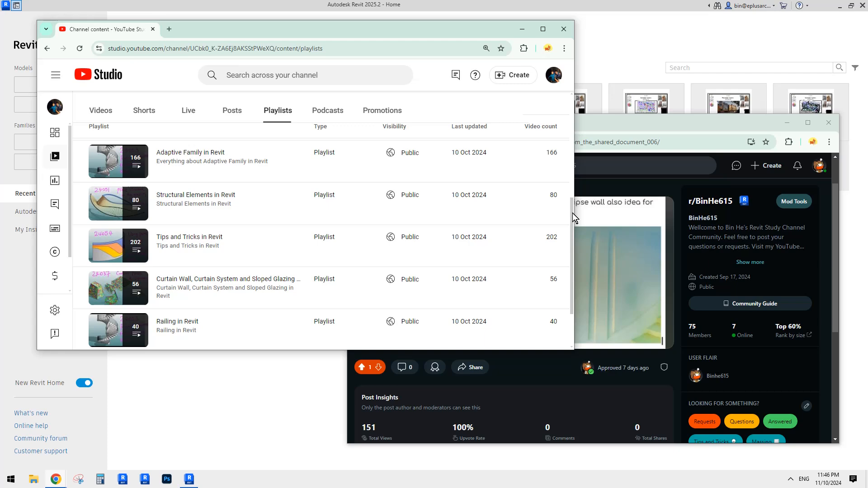
pyautogui.moveTo(572, 213); pyautogui.dragTo(572, 235)
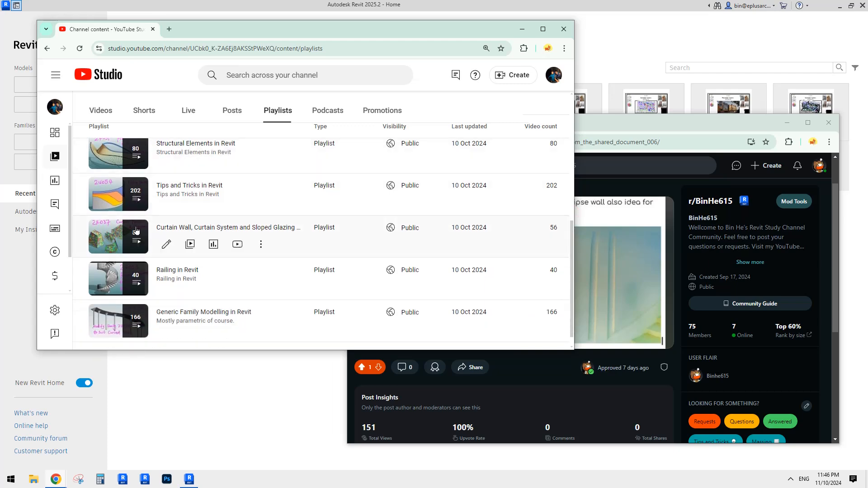
pyautogui.scroll(-1, 236, 219)
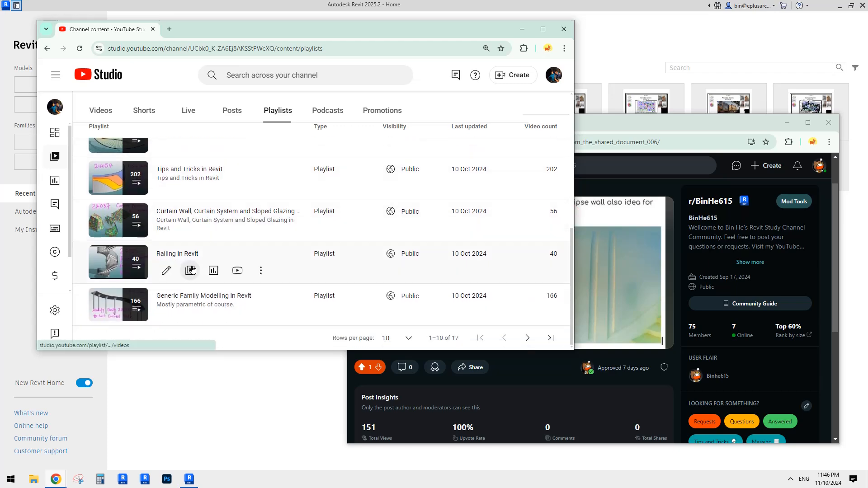
pyautogui.scroll(7, 208, 274)
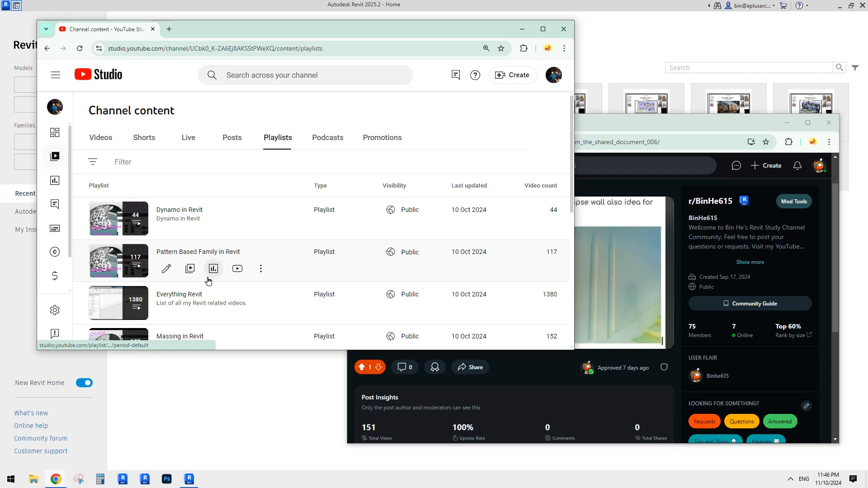
pyautogui.scroll(-4, 222, 278)
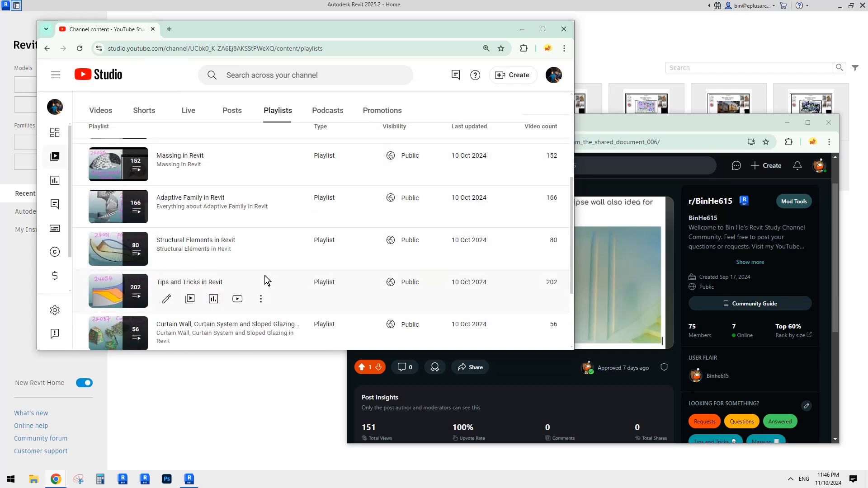
pyautogui.scroll(-3, 265, 277)
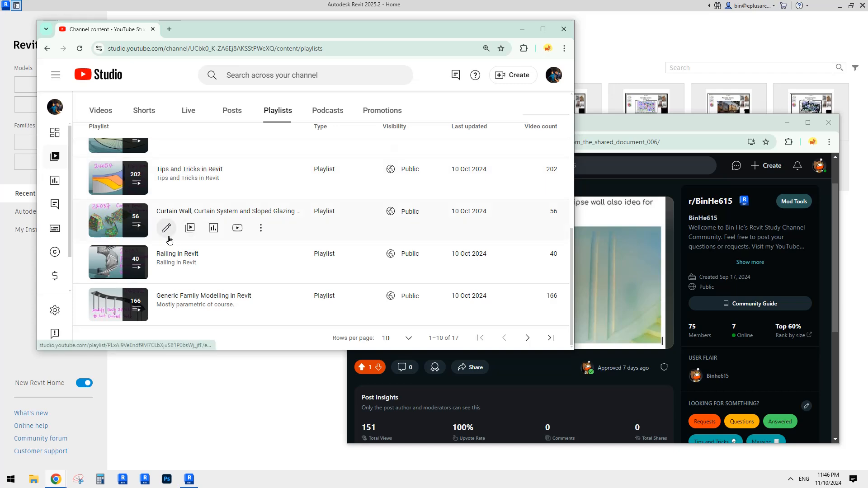
# - Open the Railing in Revit playlist and look through its videos
pyautogui.click(144, 264)
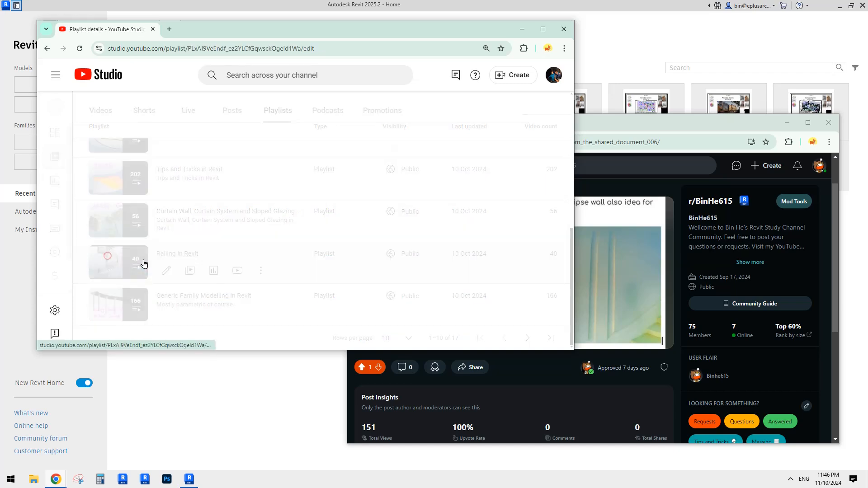
pyautogui.click(55, 184)
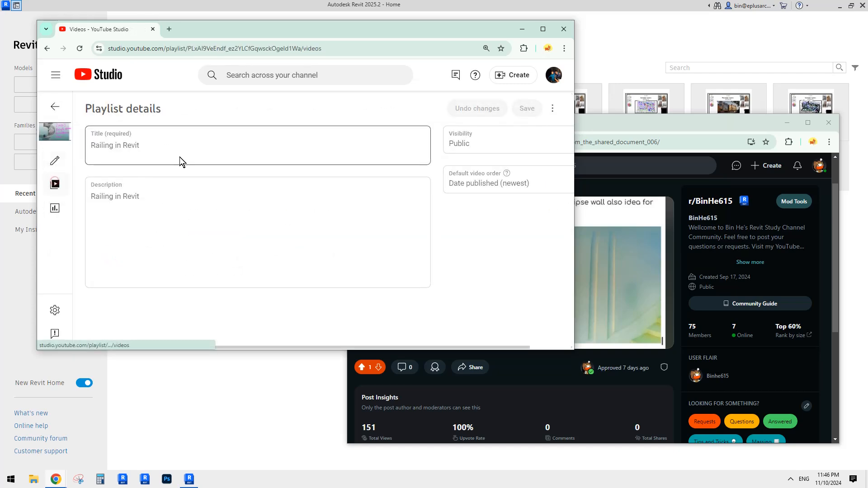
pyautogui.scroll(-6, 226, 217)
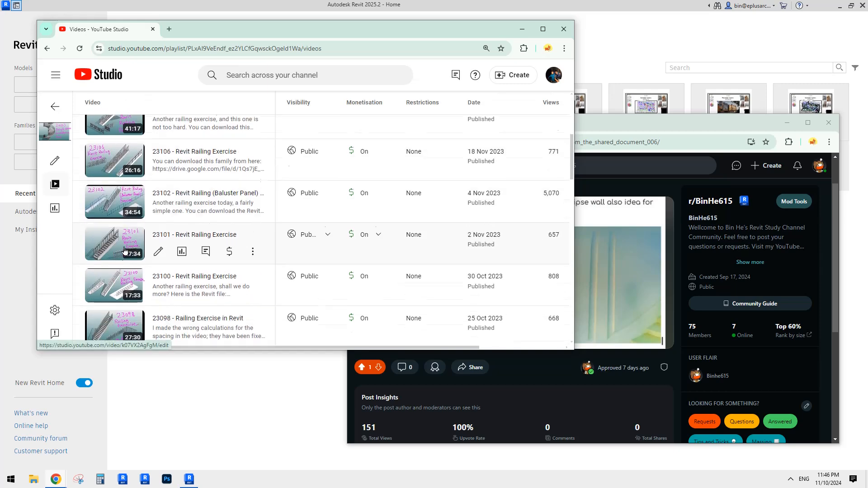
# - Compare the playlist's railing videos with the spiral stair photo in the Reddit request
pyautogui.click(613, 118)
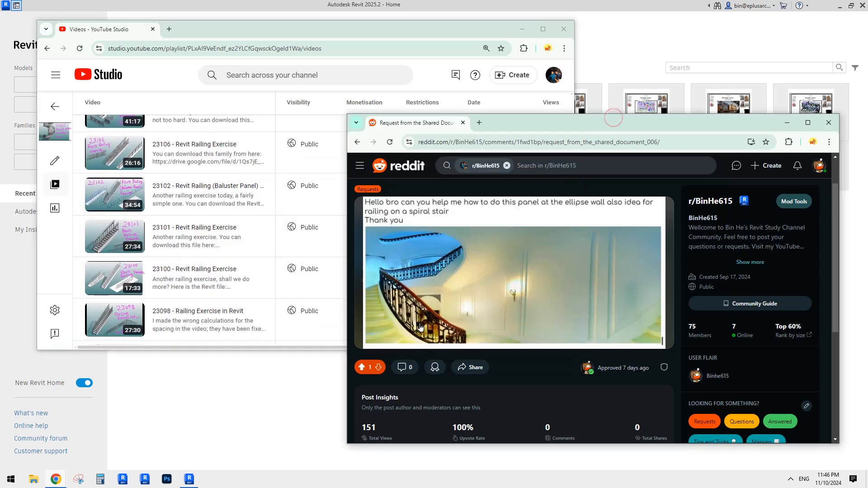
pyautogui.click(292, 25)
pyautogui.click(628, 125)
pyautogui.click(237, 31)
# - Find and open the details of video 23114 - Revit Railing Exercise and compare its railing with the Reddit stair photo
pyautogui.scroll(-4, 171, 158)
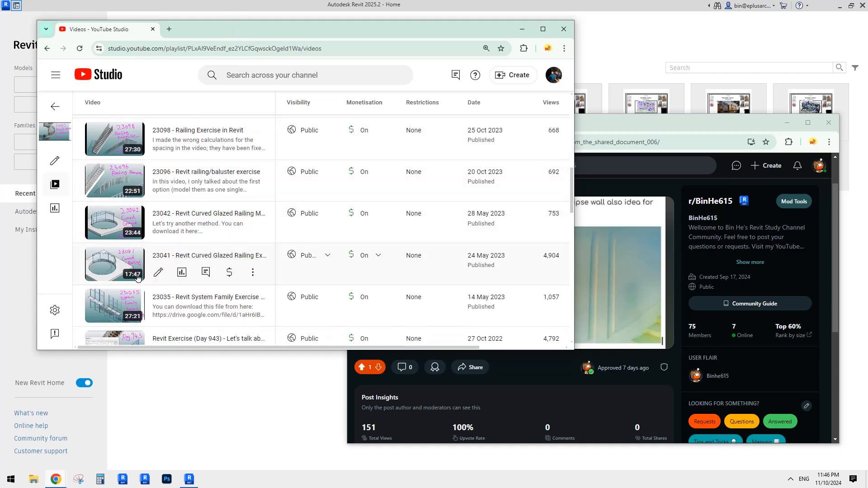
pyautogui.scroll(-1, 174, 239)
pyautogui.scroll(3, 136, 240)
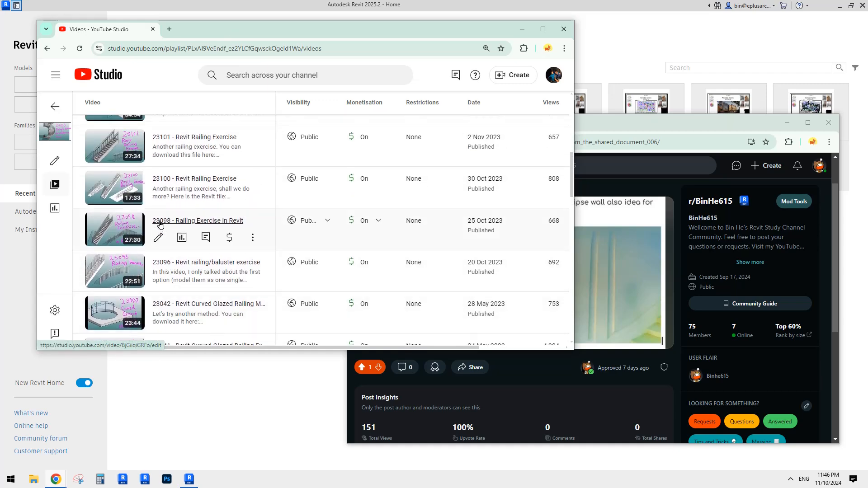
pyautogui.scroll(4, 174, 203)
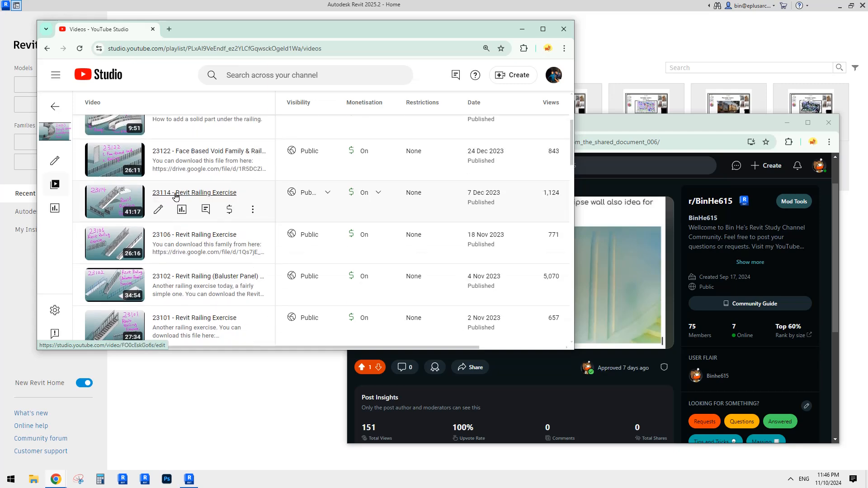
pyautogui.click(123, 197)
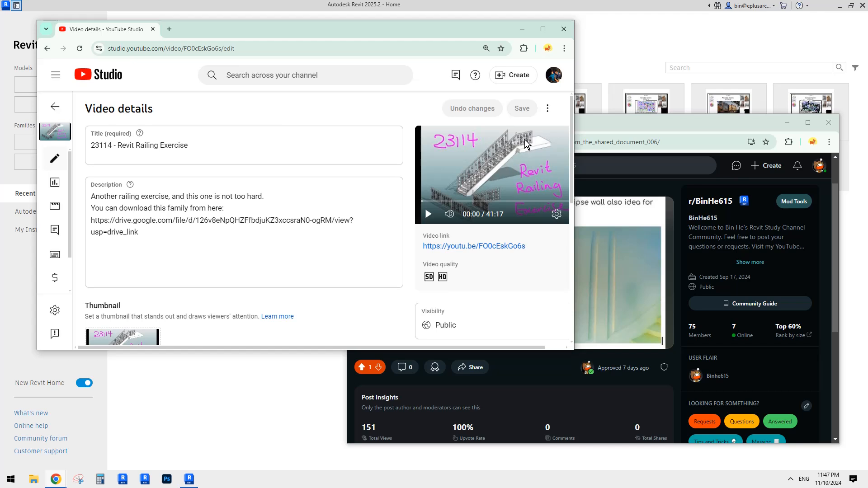
pyautogui.click(679, 126)
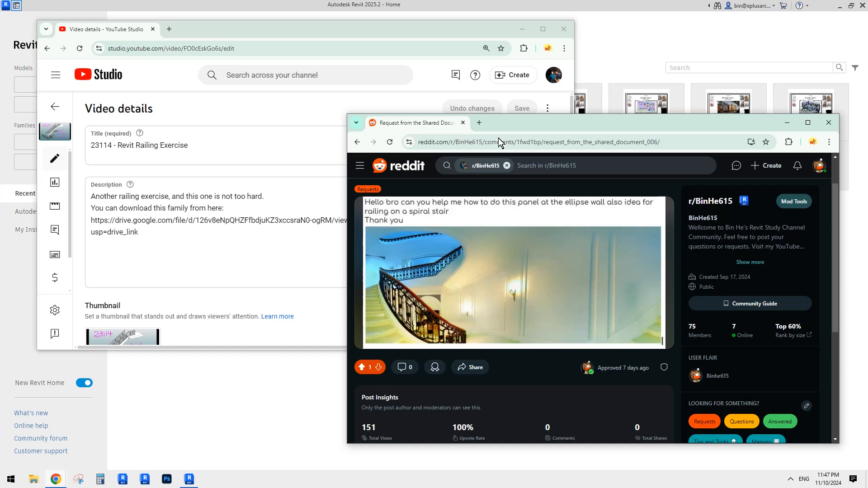
pyautogui.click(455, 34)
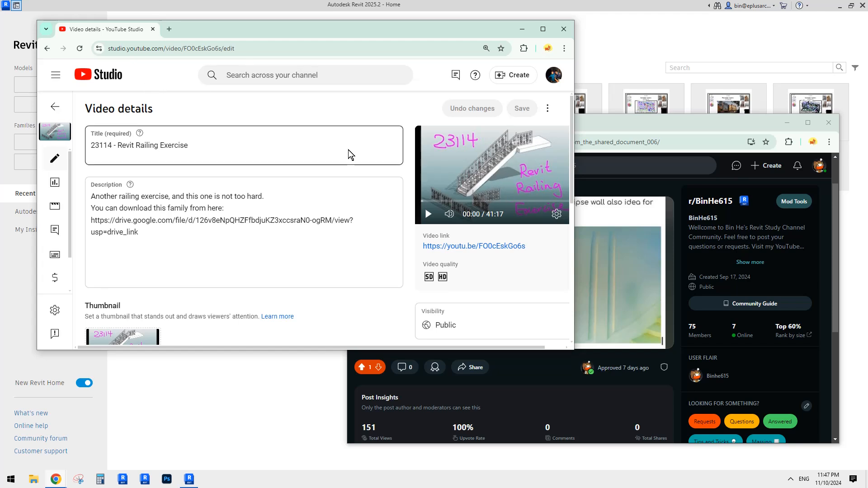
# - Return to the playlist's videos and open the details of 23106 - Revit Railing Exercise
pyautogui.click(55, 107)
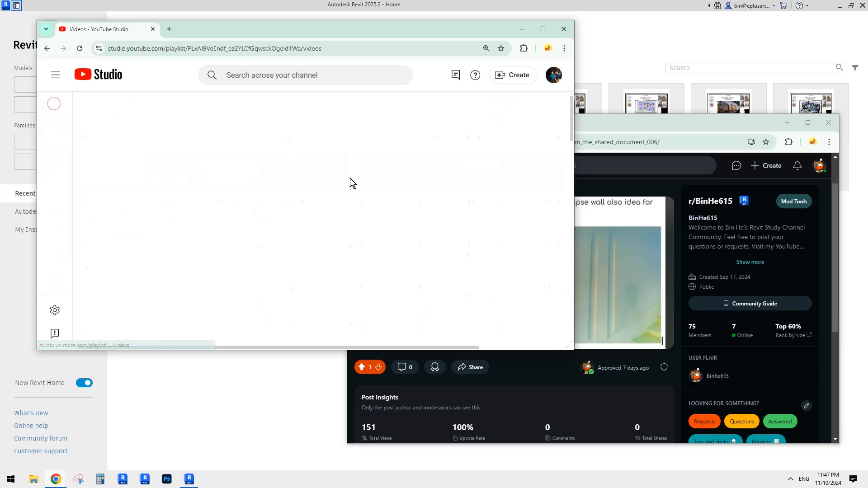
pyautogui.scroll(-3, 270, 206)
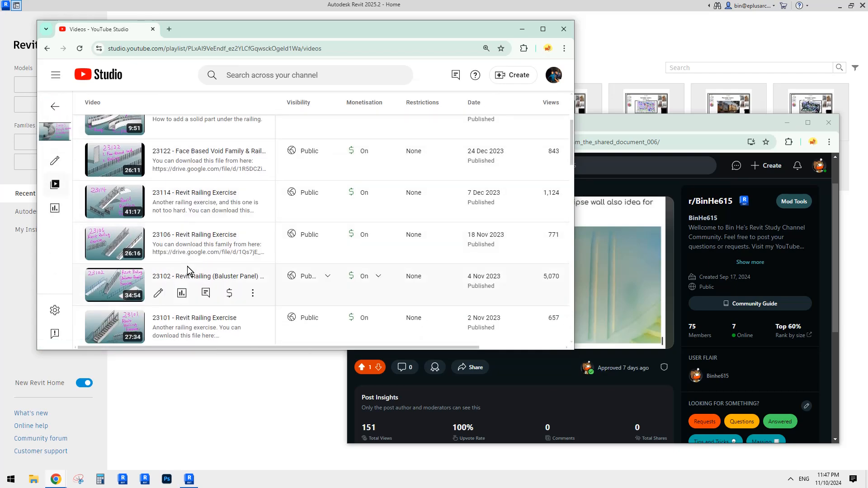
pyautogui.click(112, 231)
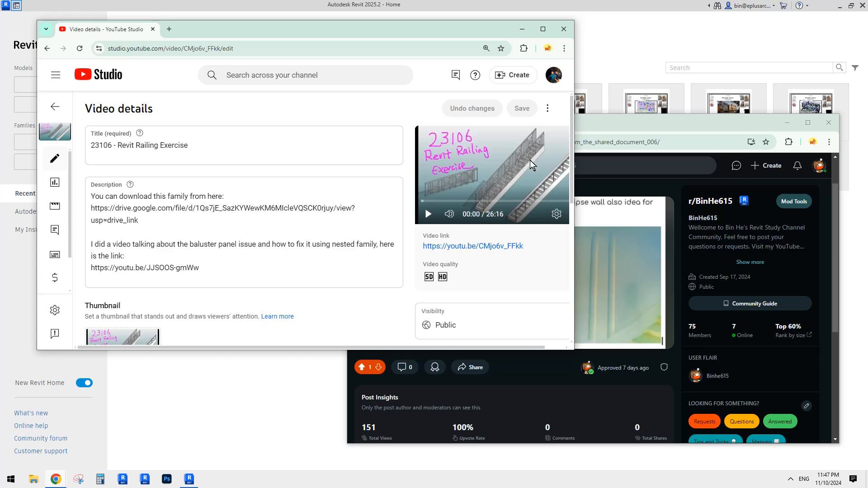
# - Open the details of video 23101 - Revit Railing Exercise from the playlist and compare its railing with the Reddit stair photo
pyautogui.click(67, 105)
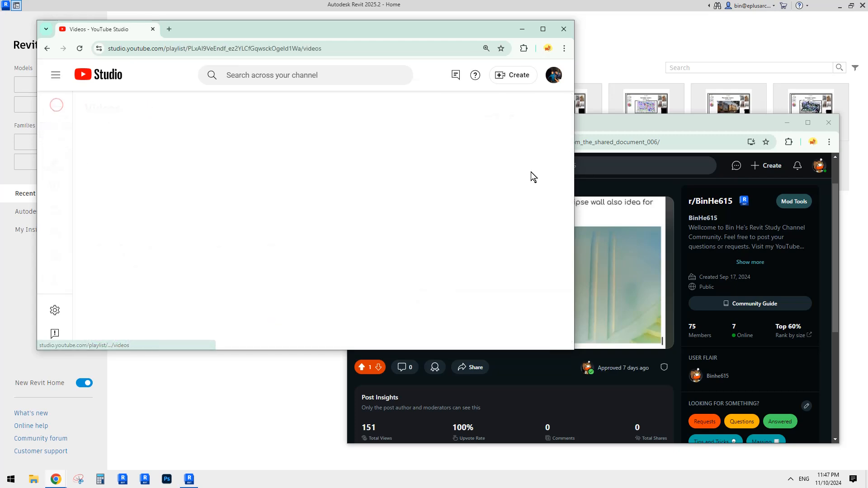
pyautogui.scroll(-4, 140, 267)
pyautogui.scroll(-1, 140, 267)
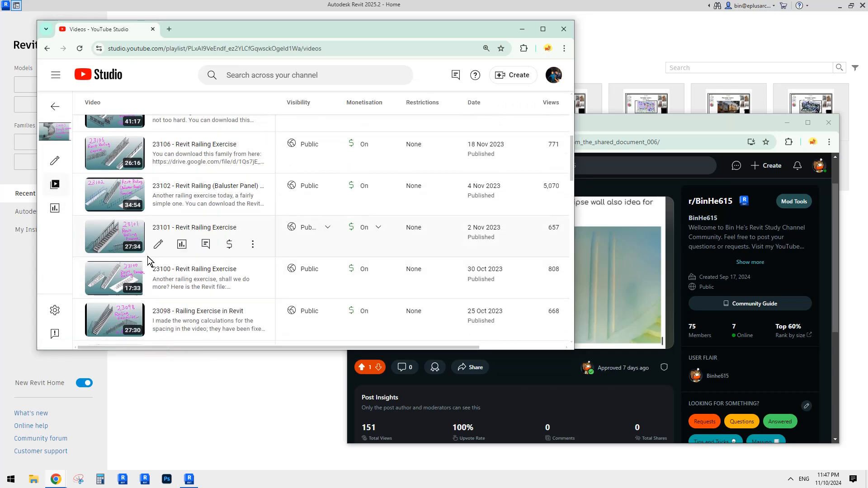
pyautogui.click(114, 245)
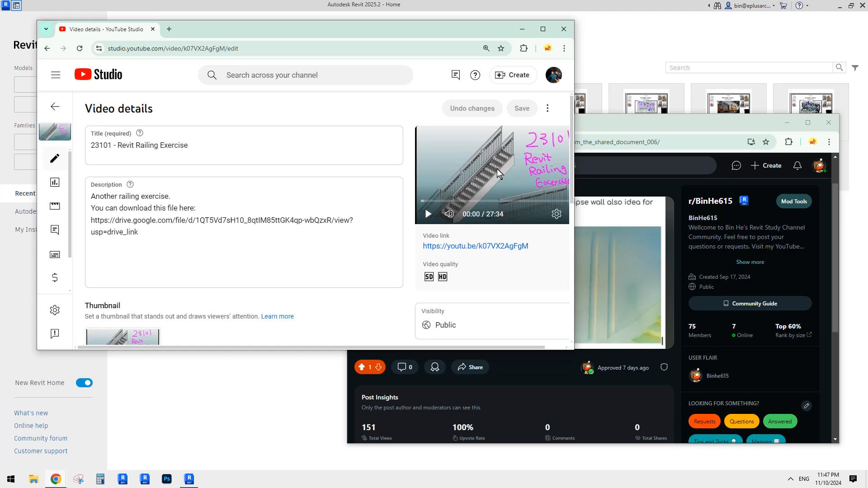
pyautogui.click(606, 121)
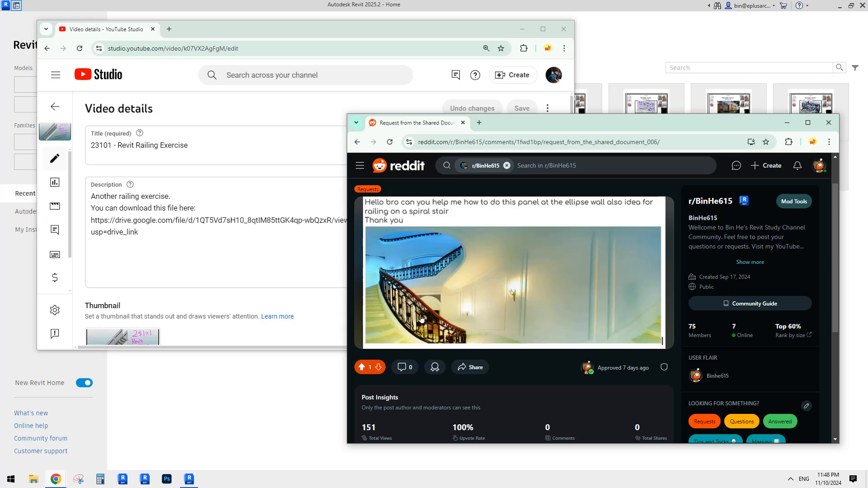
pyautogui.click(359, 24)
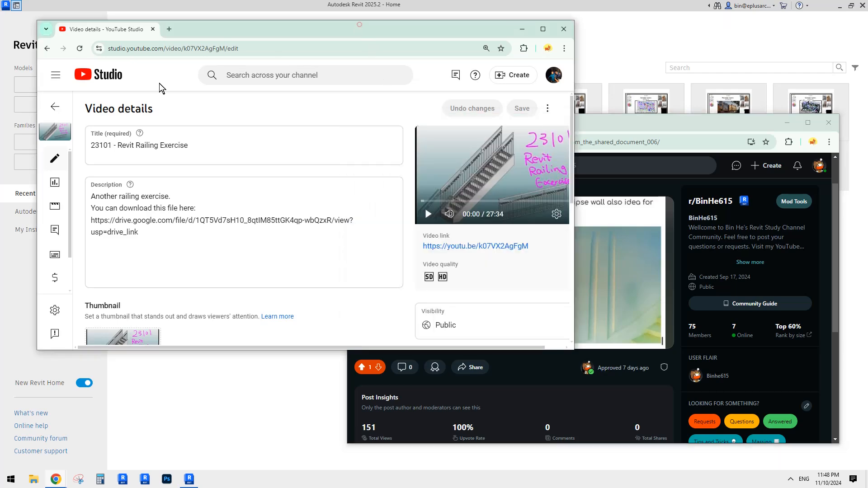
# - Return to the playlist's videos and look through the older railing exercises from 2022
pyautogui.click(55, 109)
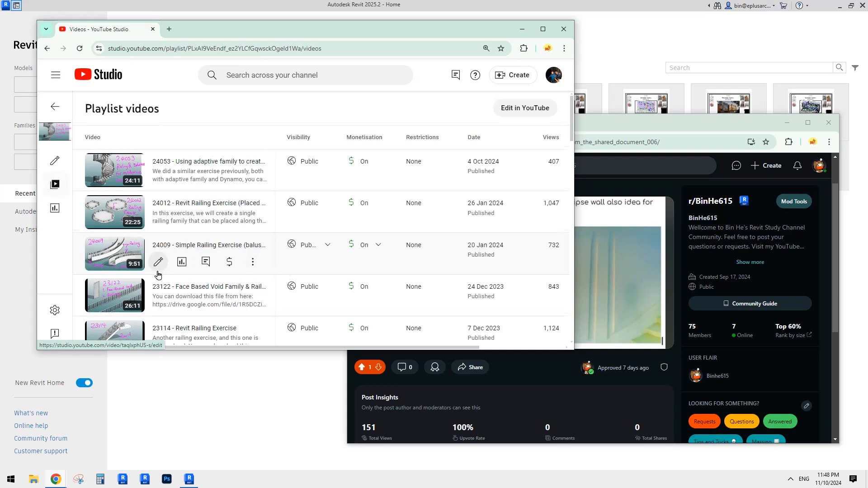
pyautogui.scroll(-3, 149, 253)
pyautogui.scroll(-10, 146, 245)
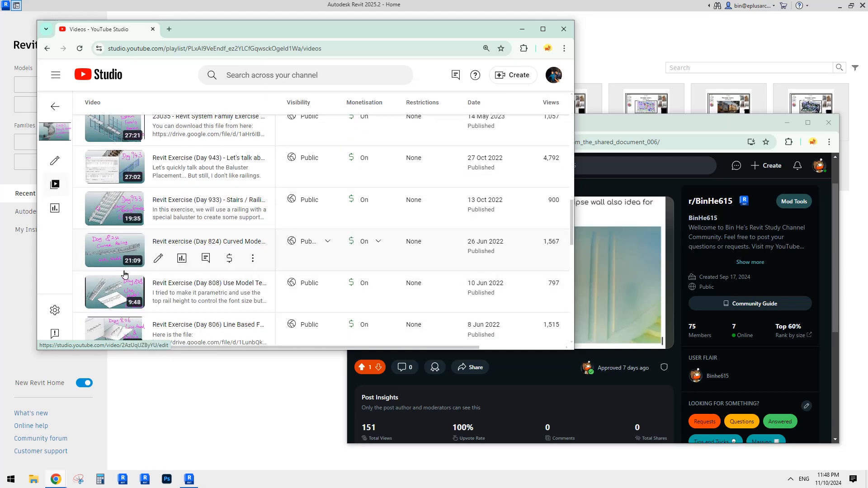
pyautogui.scroll(-4, 127, 272)
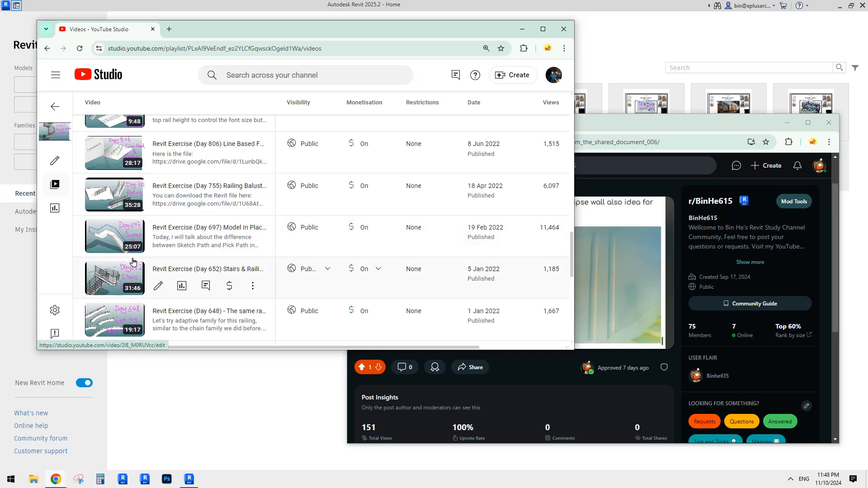
pyautogui.scroll(2, 133, 262)
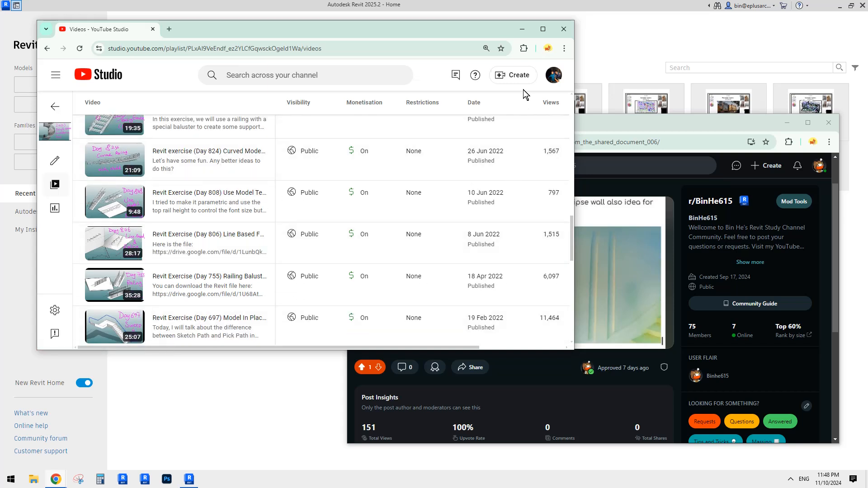
# - Return from the Reddit post to Revit and create a new project from the Architectural Template
pyautogui.click(647, 124)
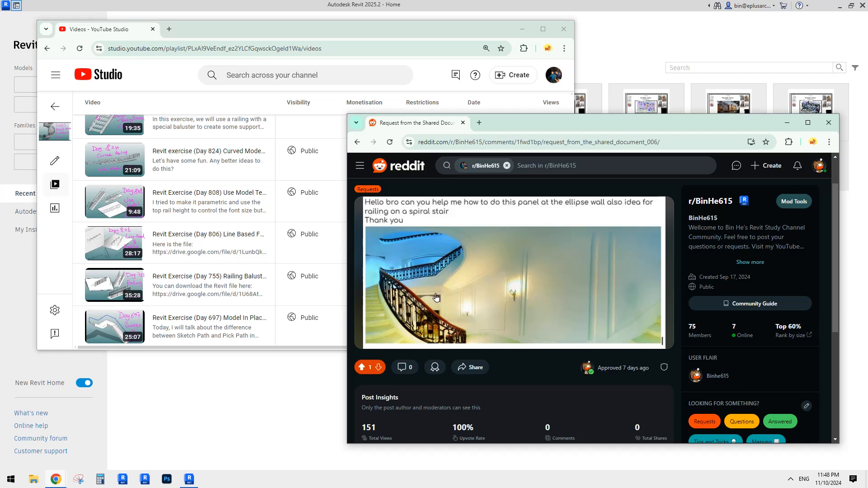
pyautogui.click(190, 480)
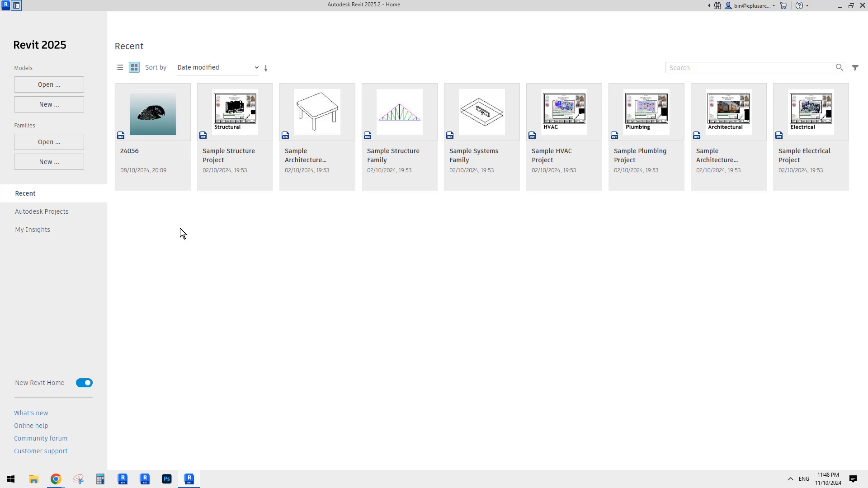
pyautogui.click(49, 109)
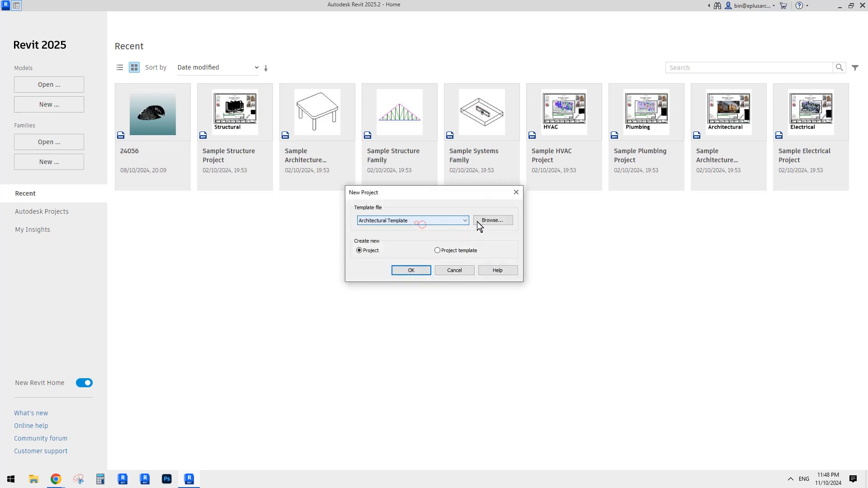
pyautogui.click(408, 273)
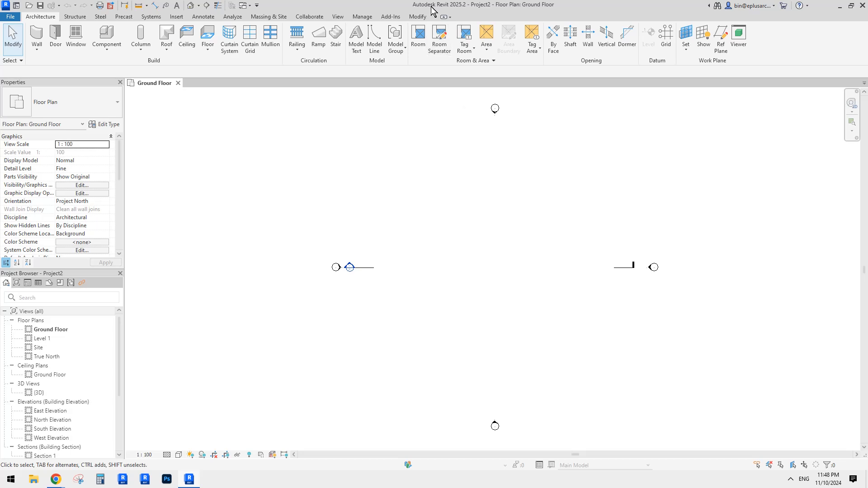
pyautogui.moveTo(488, 248); pyautogui.dragTo(475, 241, button='middle')
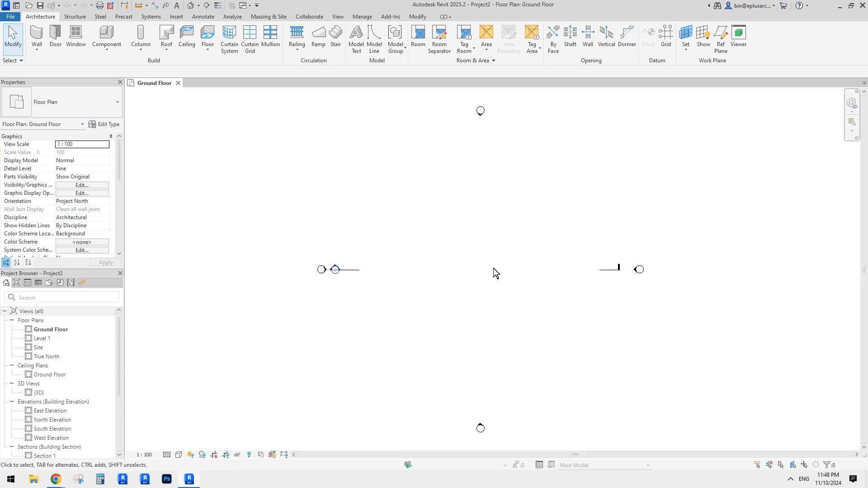
pyautogui.moveTo(493, 268); pyautogui.dragTo(509, 258, button='middle')
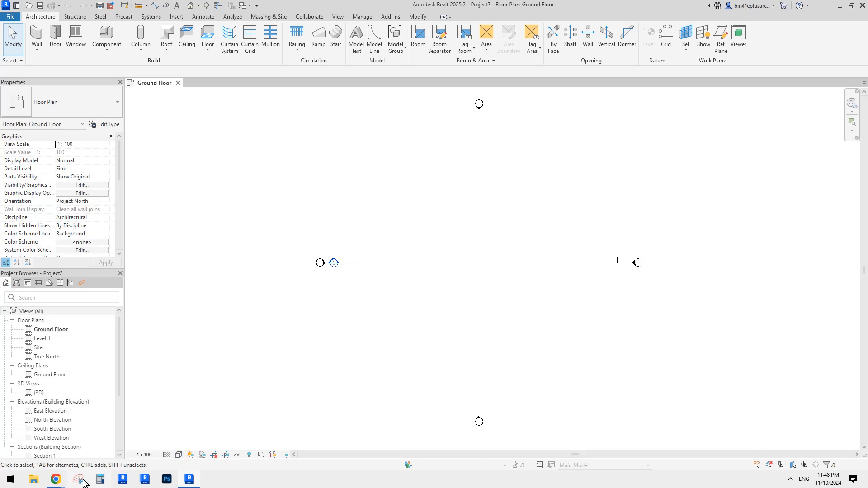
# - Check the elliptical wall in the Reddit request photo, then return to the Revit project
pyautogui.moveTo(60, 483)
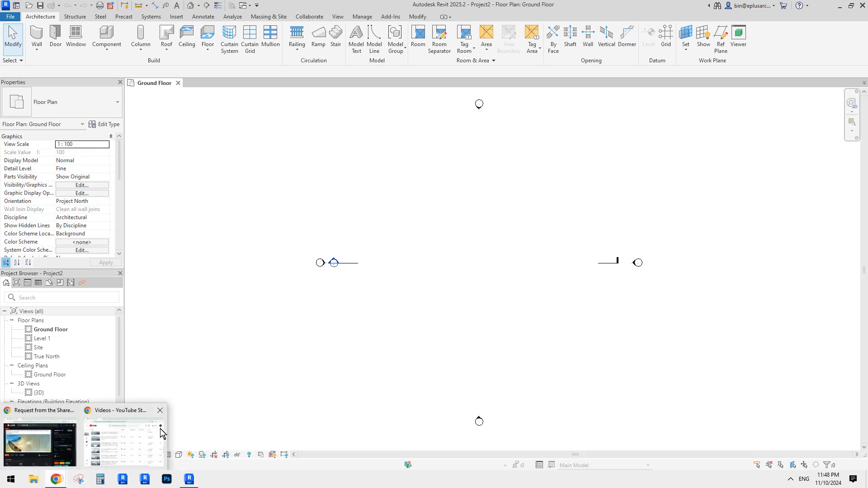
pyautogui.click(76, 441)
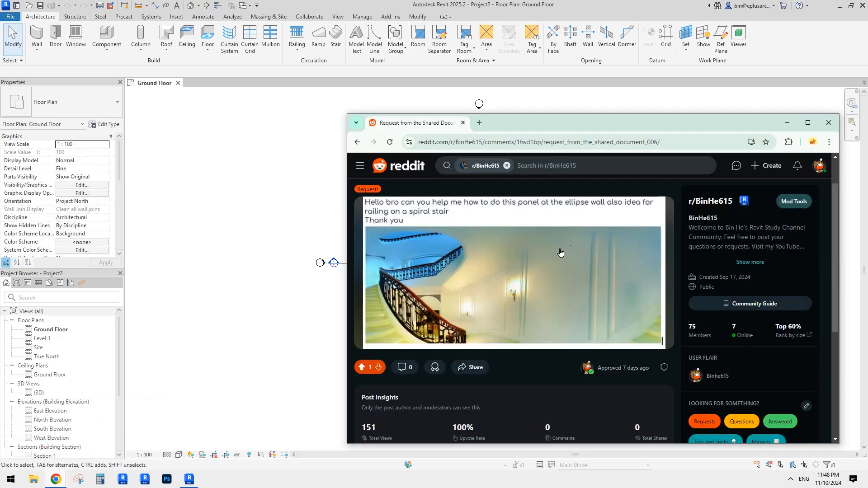
pyautogui.click(190, 479)
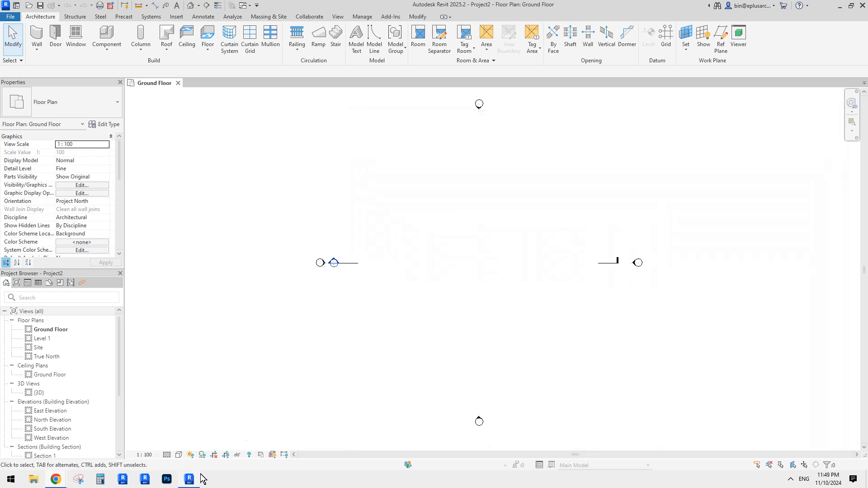
# - Draw a half-ellipse wall of type Generic 300mm Wall on the ground floor plan, with semi-axes of about 9400 and 4700 mm
pyautogui.scroll(2, 465, 232)
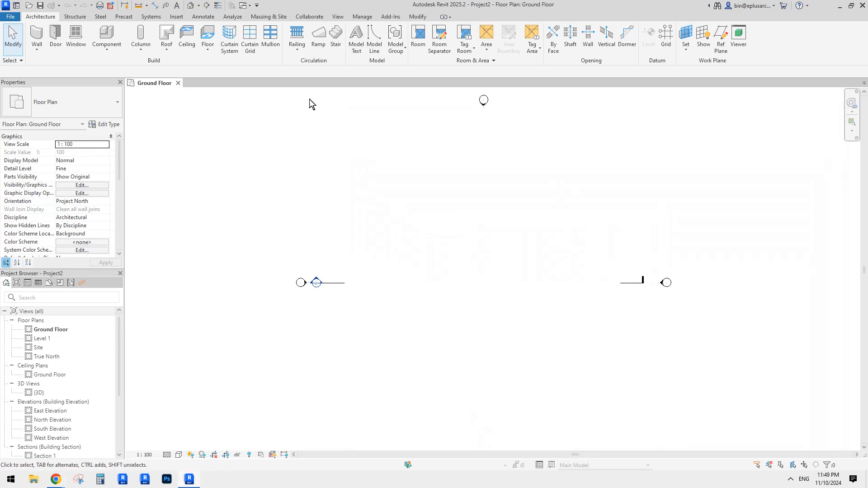
pyautogui.scroll(-1, 407, 201)
pyautogui.moveTo(437, 149); pyautogui.dragTo(430, 164, button='middle')
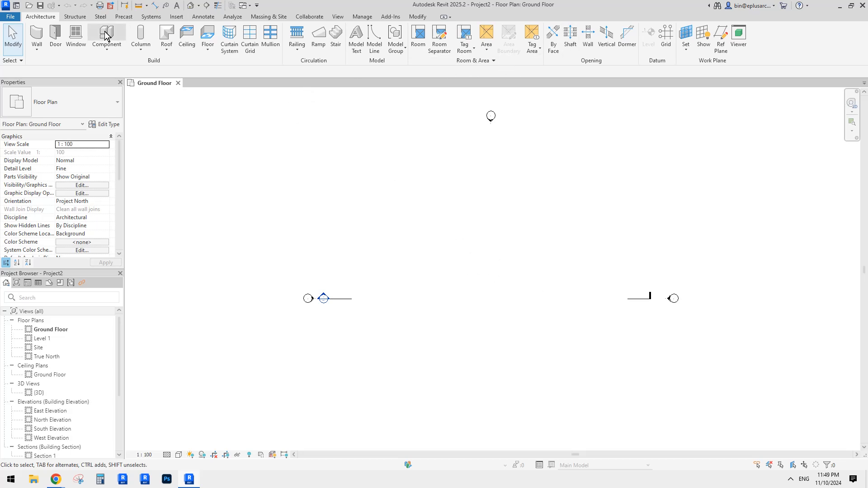
pyautogui.click(37, 49)
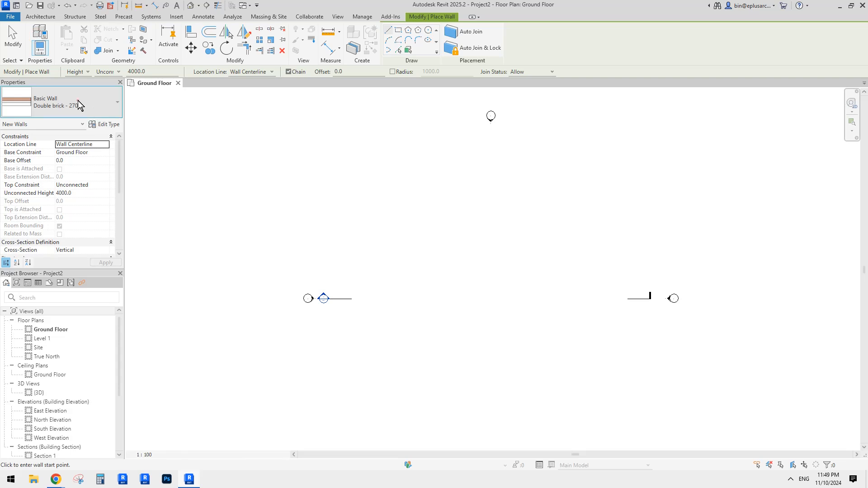
pyautogui.click(78, 100)
pyautogui.click(46, 210)
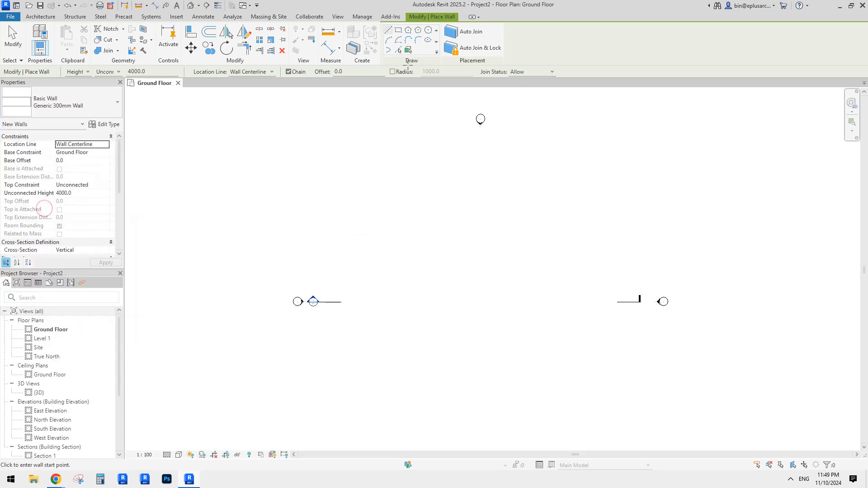
pyautogui.click(392, 53)
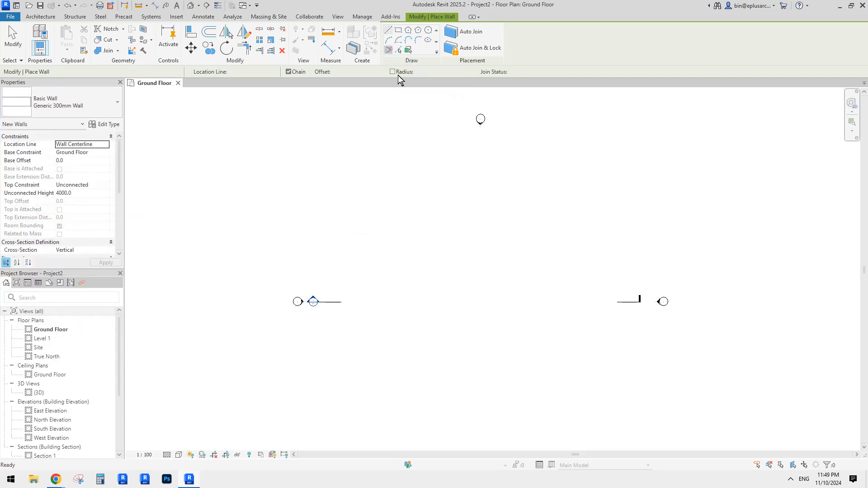
pyautogui.click(393, 275)
pyautogui.click(529, 275)
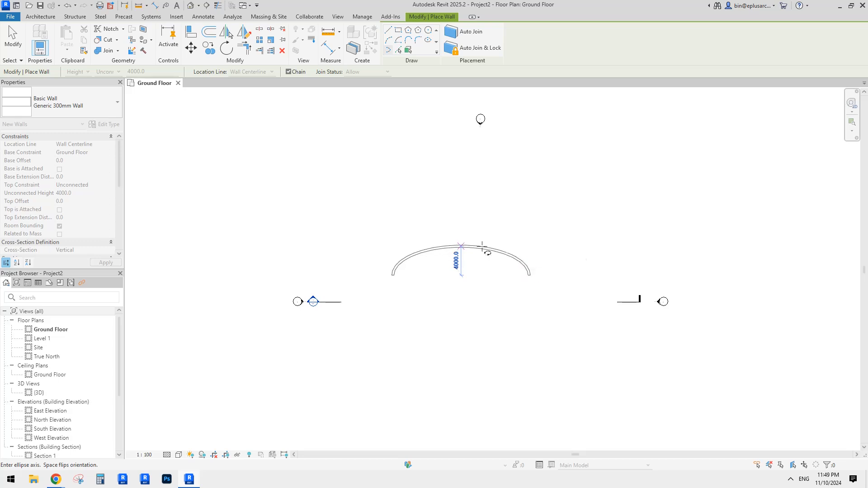
pyautogui.click(481, 241)
pyautogui.press('Escape')
pyautogui.press('Escape')
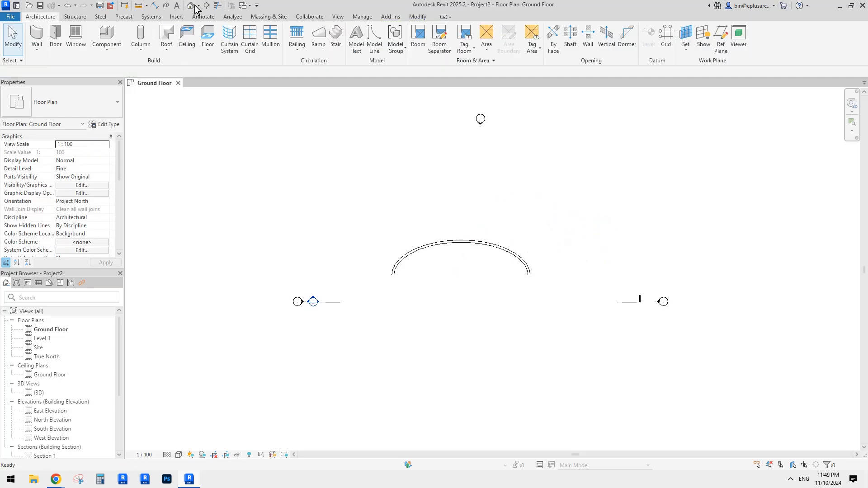
# - Open the 3D view and stretch the elliptical wall's top up to a height of about 8928 mm
pyautogui.click(190, 4)
pyautogui.scroll(1, 577, 278)
pyautogui.click(632, 286)
pyautogui.moveTo(632, 281); pyautogui.dragTo(439, 249, button='middle')
pyautogui.keyDown('shift'); pyautogui.moveTo(439, 249); pyautogui.dragTo(618, 225, button='middle'); pyautogui.keyUp('shift')
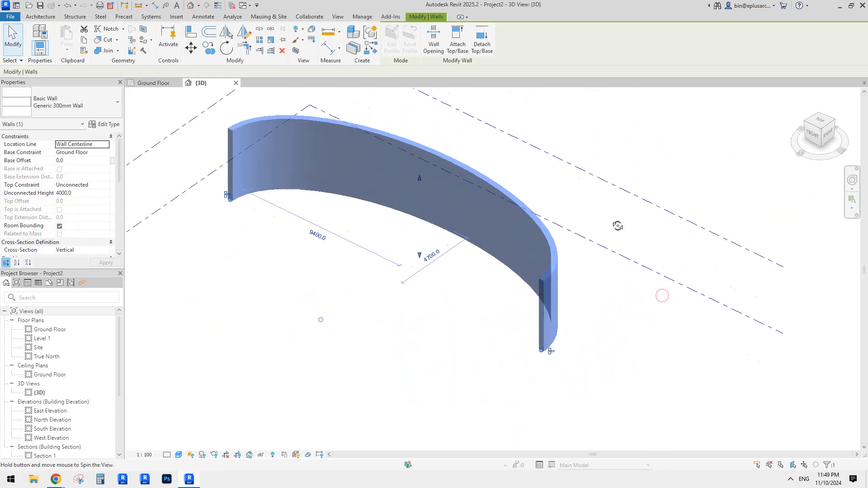
pyautogui.keyDown('shift'); pyautogui.moveTo(497, 231); pyautogui.dragTo(579, 222, button='middle'); pyautogui.keyUp('shift')
pyautogui.moveTo(396, 201); pyautogui.dragTo(449, 212, button='middle')
pyautogui.moveTo(441, 201); pyautogui.dragTo(463, 107)
pyautogui.moveTo(468, 184); pyautogui.dragTo(500, 175, button='middle')
pyautogui.scroll(-1, 463, 213)
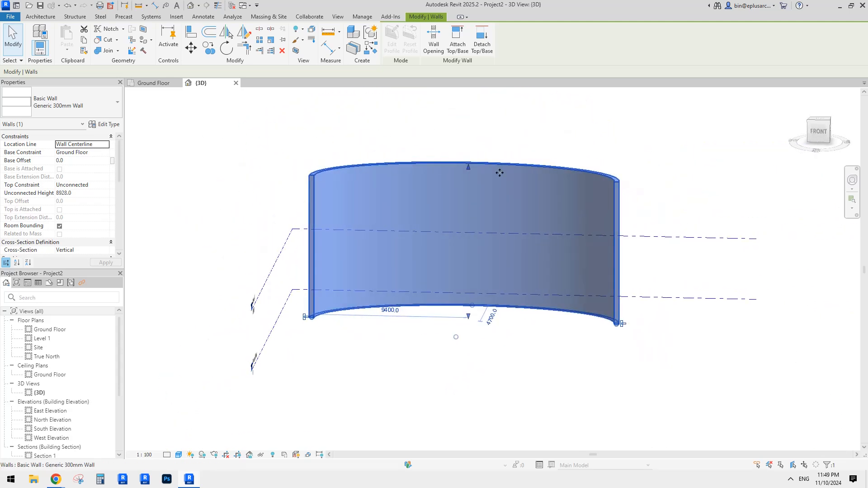
pyautogui.press('Escape')
pyautogui.moveTo(501, 242); pyautogui.dragTo(502, 218, button='middle')
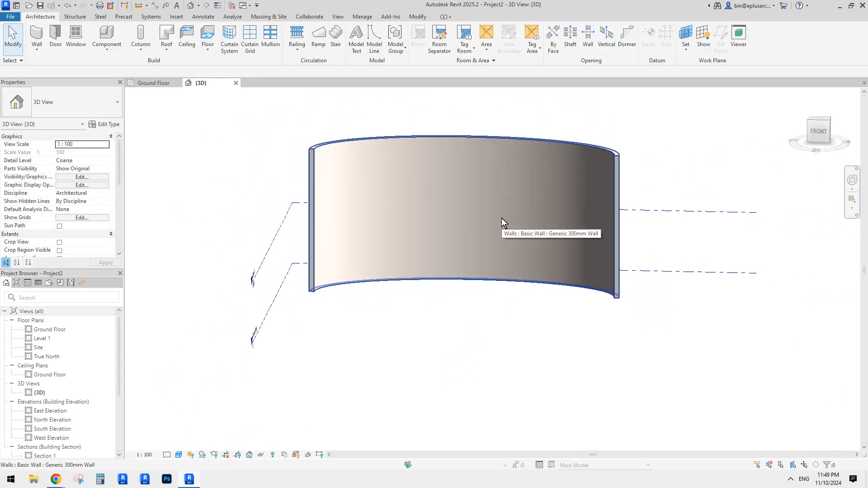
# - In the South Elevation, draw a reference plane sloping gently upward from the wall's lower-left corner past its right end
pyautogui.doubleClick(44, 429)
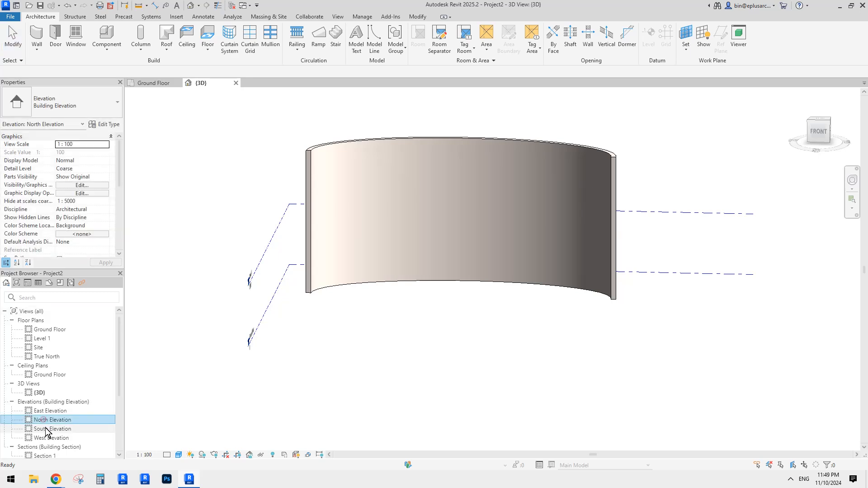
pyautogui.scroll(3, 441, 293)
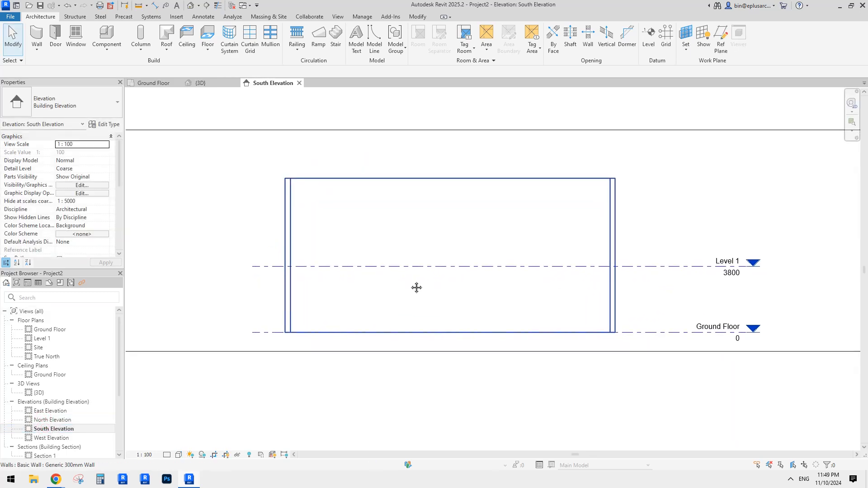
pyautogui.press('r')
pyautogui.press('p')
pyautogui.click(262, 339)
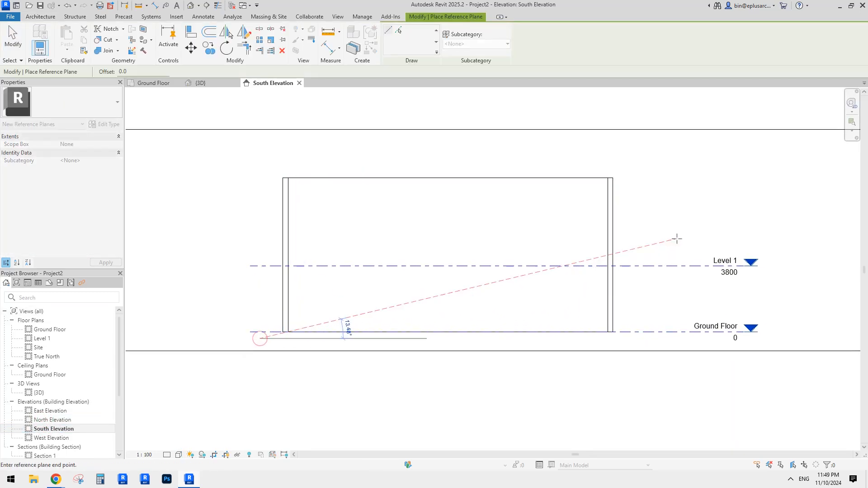
pyautogui.click(670, 288)
pyautogui.press('Escape')
pyautogui.press('Escape')
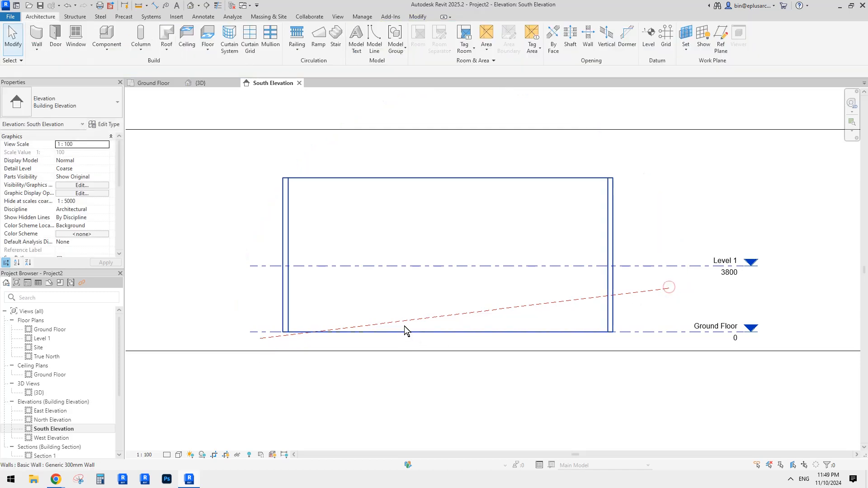
# - Nudge the sloping reference plane onto the wall's base corner and copy it about 5700 mm straight up
pyautogui.click(401, 323)
pyautogui.press('Escape')
pyautogui.click(636, 292)
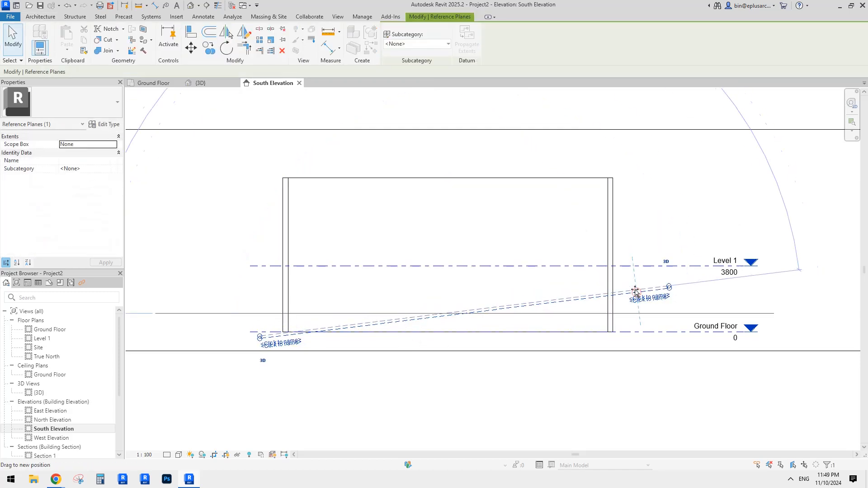
pyautogui.press('c')
pyautogui.press('o')
pyautogui.click(634, 290)
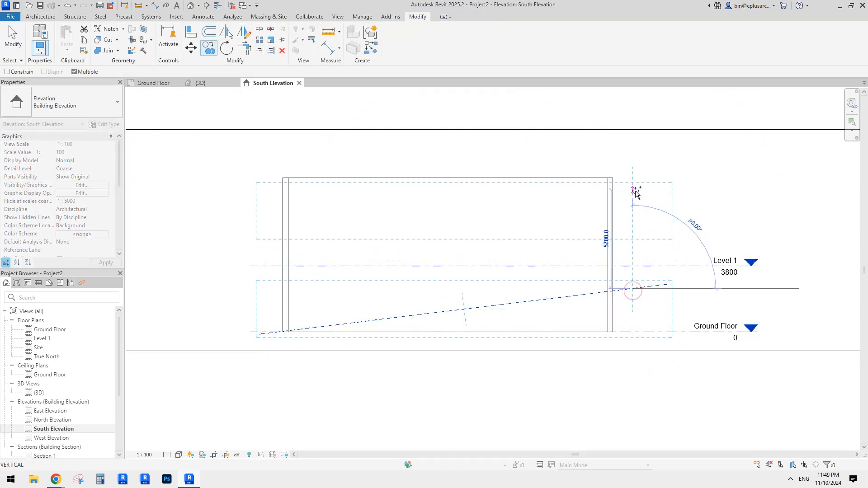
pyautogui.click(634, 190)
pyautogui.press('Escape')
pyautogui.press('Escape')
# - Attach the wall's top to the upper sloping reference plane and its base to the lower one
pyautogui.click(547, 243)
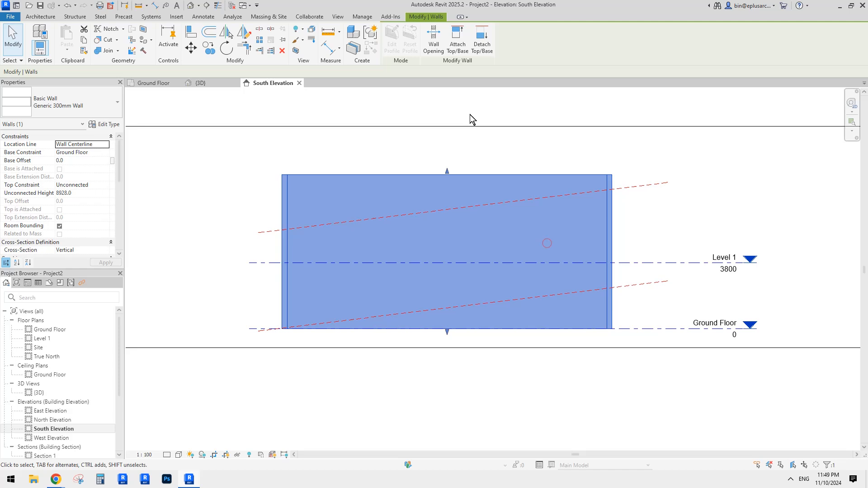
pyautogui.click(458, 40)
pyautogui.click(636, 185)
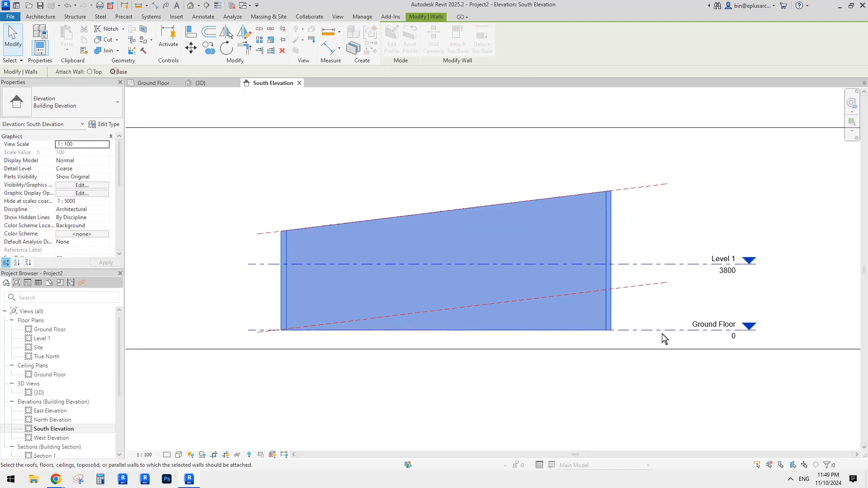
pyautogui.click(643, 285)
pyautogui.click(704, 306)
# - Examine the elliptical wall's sloped top and base from several angles in the 3D view
pyautogui.click(188, 5)
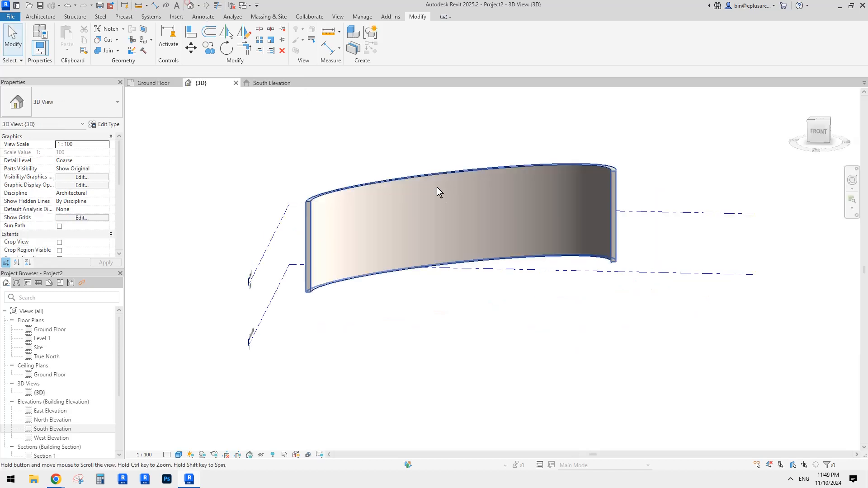
pyautogui.keyDown('shift'); pyautogui.moveTo(436, 187); pyautogui.dragTo(448, 228, button='middle'); pyautogui.keyUp('shift')
pyautogui.scroll(2, 576, 245)
pyautogui.click(575, 246)
pyautogui.keyDown('shift'); pyautogui.moveTo(558, 272); pyautogui.dragTo(535, 299, button='middle'); pyautogui.keyUp('shift')
pyautogui.scroll(1, 433, 273)
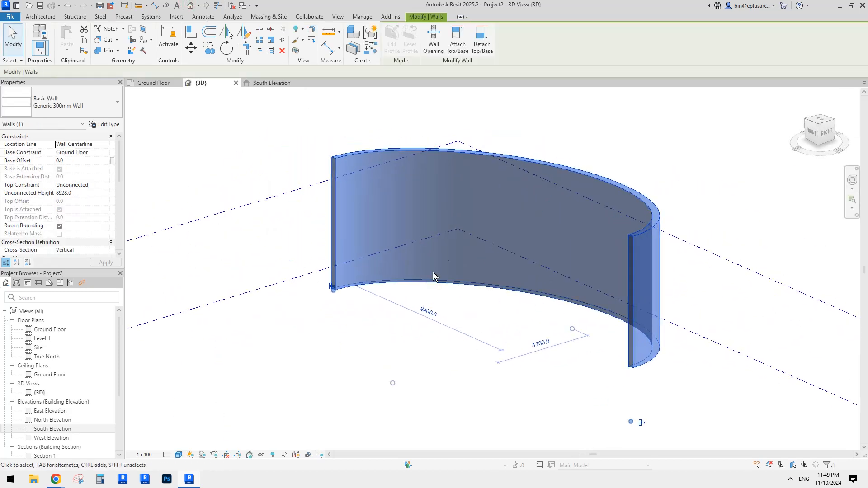
pyautogui.keyDown('shift'); pyautogui.moveTo(433, 272); pyautogui.dragTo(607, 307, button='middle'); pyautogui.keyUp('shift')
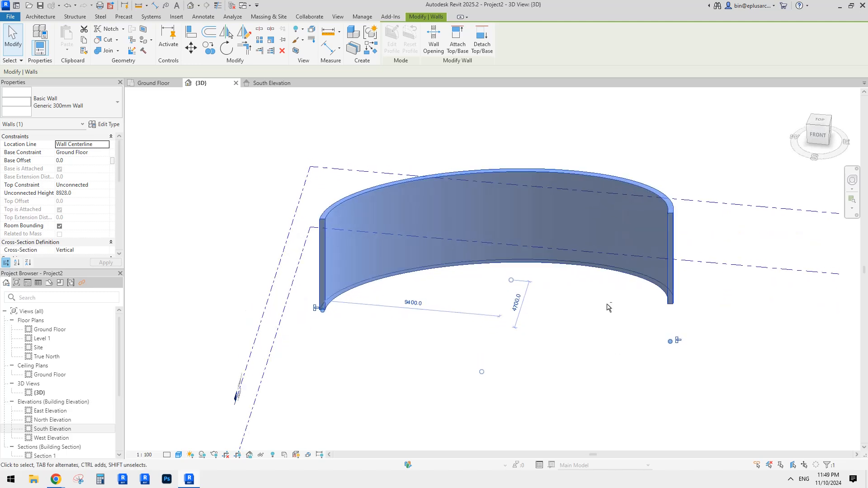
pyautogui.click(340, 342)
# - Compare the wall with the panelled wall in the Reddit photo and return to the Revit 3D view
pyautogui.click(59, 461)
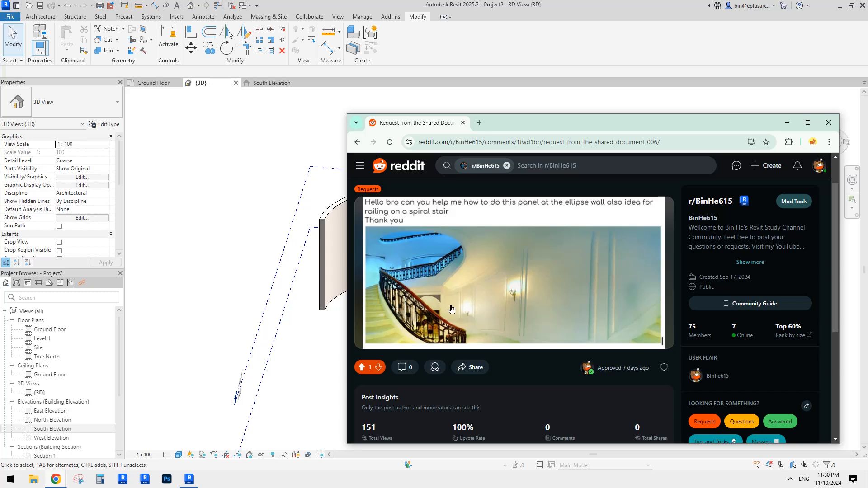
pyautogui.click(190, 478)
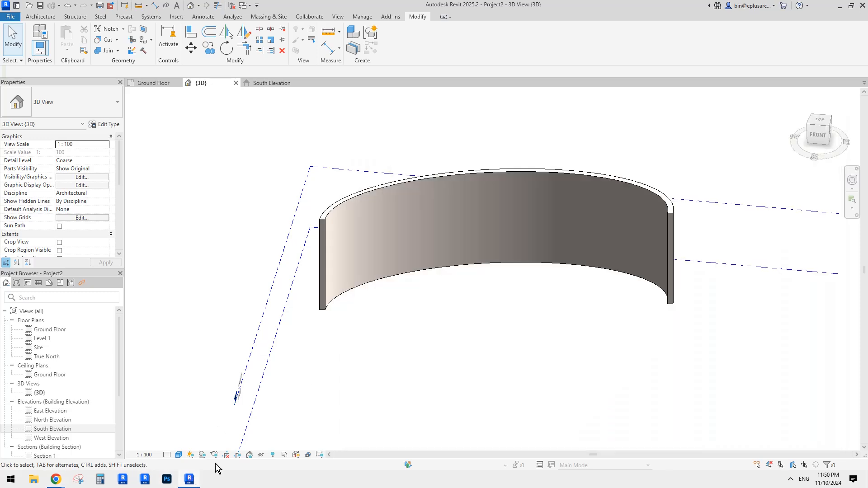
pyautogui.moveTo(437, 316)
pyautogui.keyDown('shift'); pyautogui.mouseDown(button='middle')
pyautogui.moveTo(436, 300)
pyautogui.moveTo(451, 326)
pyautogui.mouseUp(button='middle'); pyautogui.keyUp('shift')
# - Create a new family from the Metric Generic Model Adaptive template
pyautogui.click(10, 17)
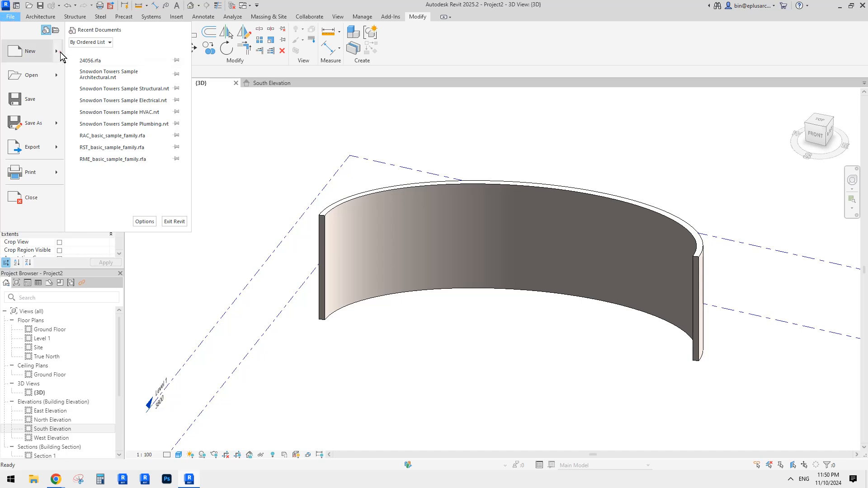
pyautogui.moveTo(27, 51)
pyautogui.click(113, 84)
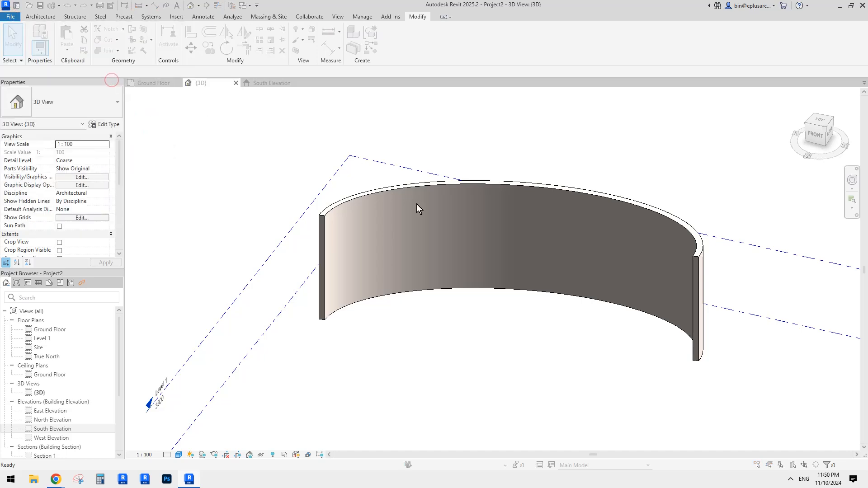
pyautogui.scroll(-7, 520, 188)
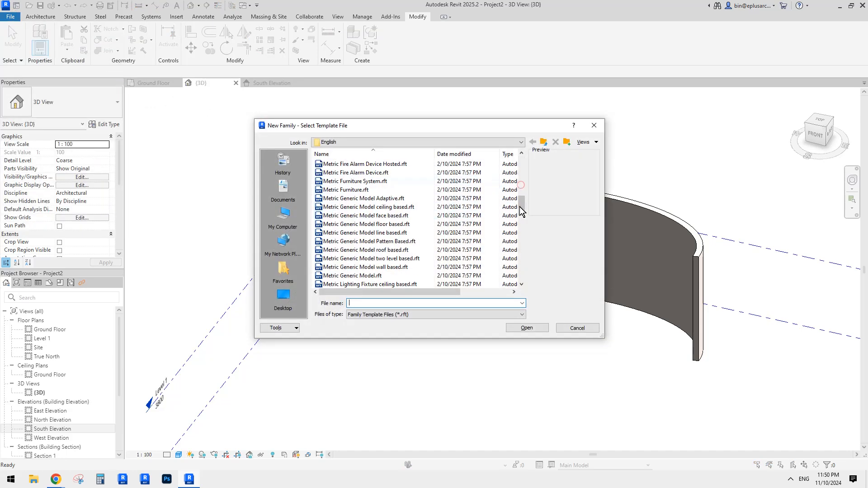
pyautogui.doubleClick(381, 199)
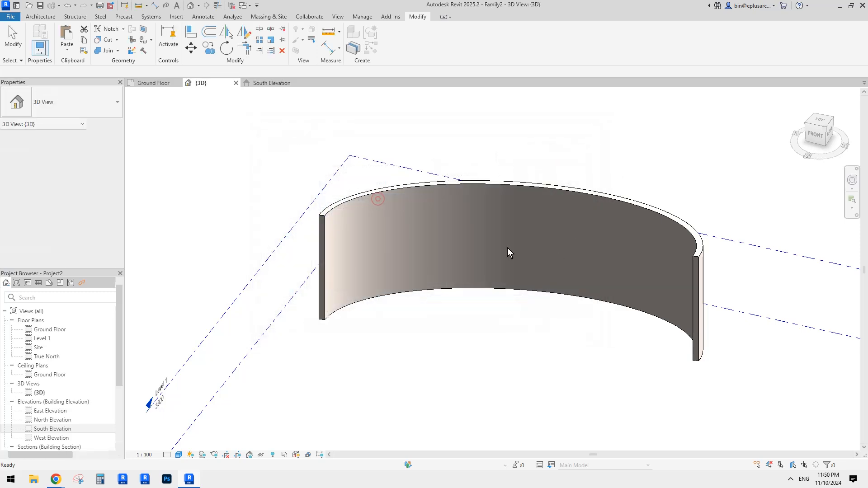
# - Place six reference points in two rows of three on the reference level and make them all adaptive
pyautogui.scroll(2, 447, 294)
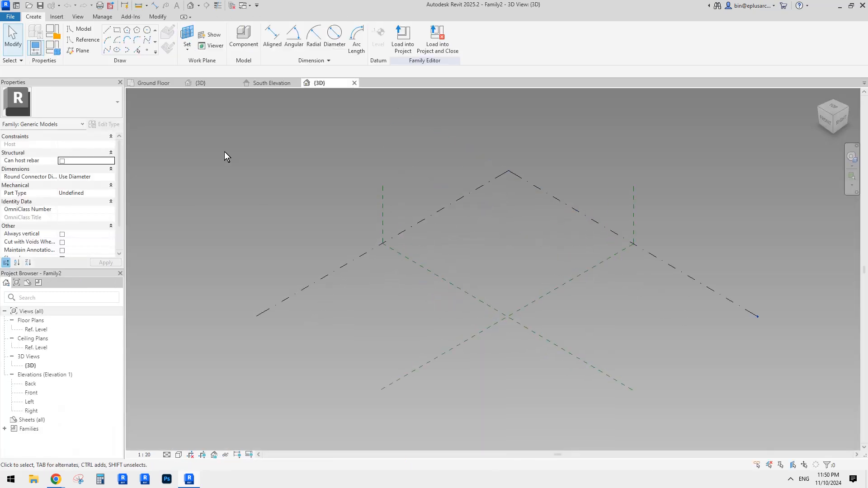
pyautogui.click(147, 51)
pyautogui.click(426, 294)
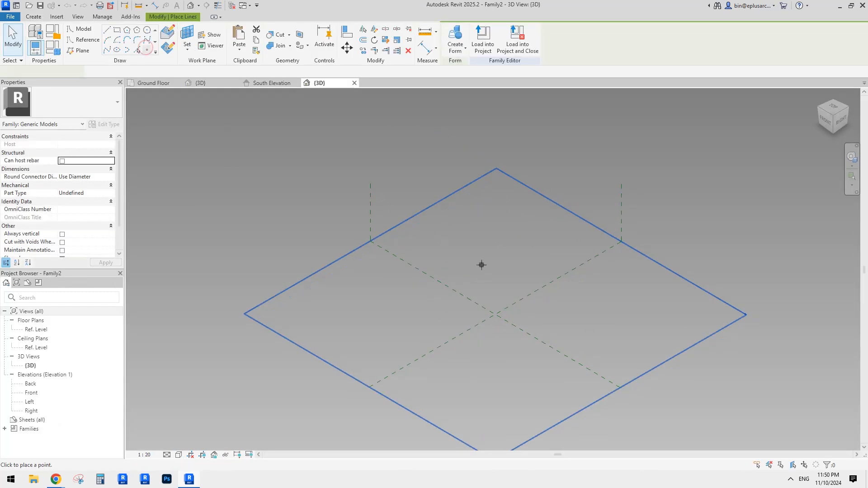
pyautogui.click(355, 313)
pyautogui.click(452, 262)
pyautogui.press('Escape')
pyautogui.press('Escape')
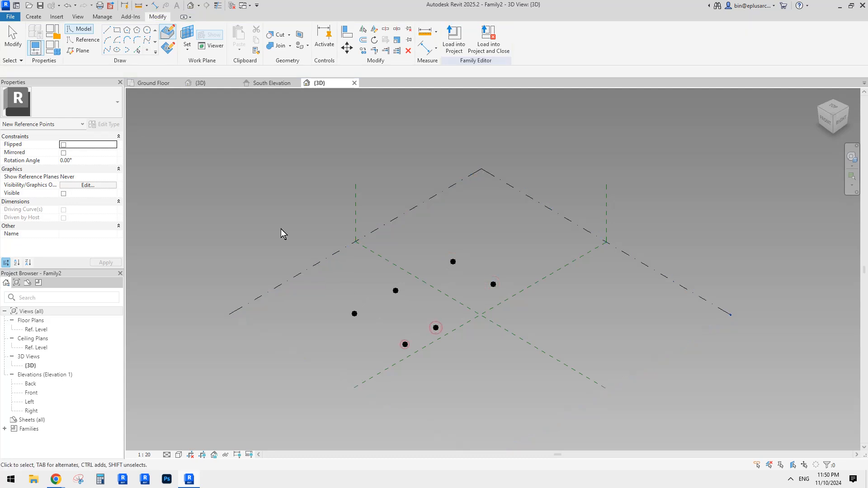
pyautogui.moveTo(281, 232); pyautogui.dragTo(522, 374)
pyautogui.click(497, 40)
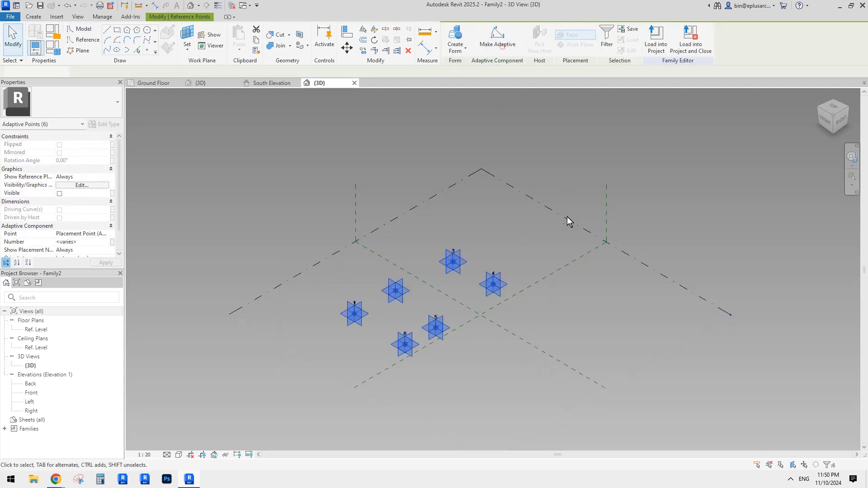
# - Draw a spline through adaptive points 1 to 3 and another through points 4 to 6
pyautogui.keyDown('shift'); pyautogui.moveTo(567, 216); pyautogui.dragTo(441, 288, button='middle'); pyautogui.keyUp('shift')
pyautogui.click(298, 200)
pyautogui.moveTo(298, 200); pyautogui.dragTo(520, 299)
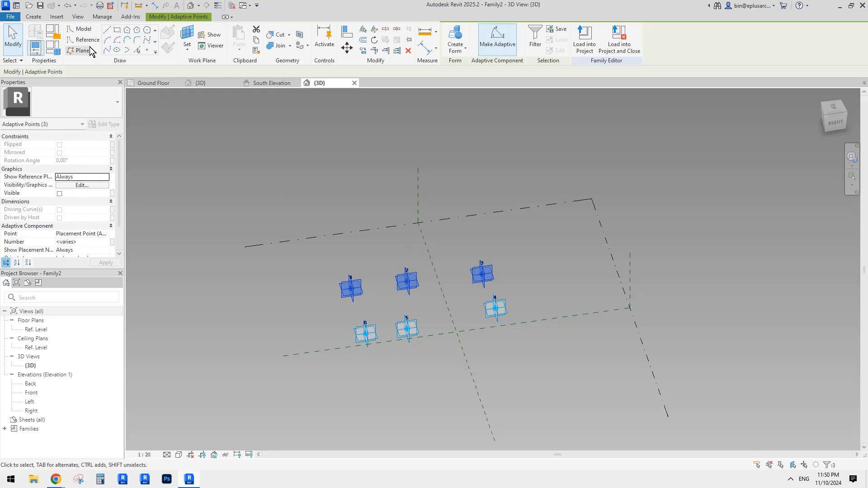
pyautogui.click(107, 50)
pyautogui.keyDown('shift'); pyautogui.moveTo(484, 296); pyautogui.dragTo(446, 300, button='middle'); pyautogui.keyUp('shift')
pyautogui.moveTo(308, 299); pyautogui.dragTo(536, 356)
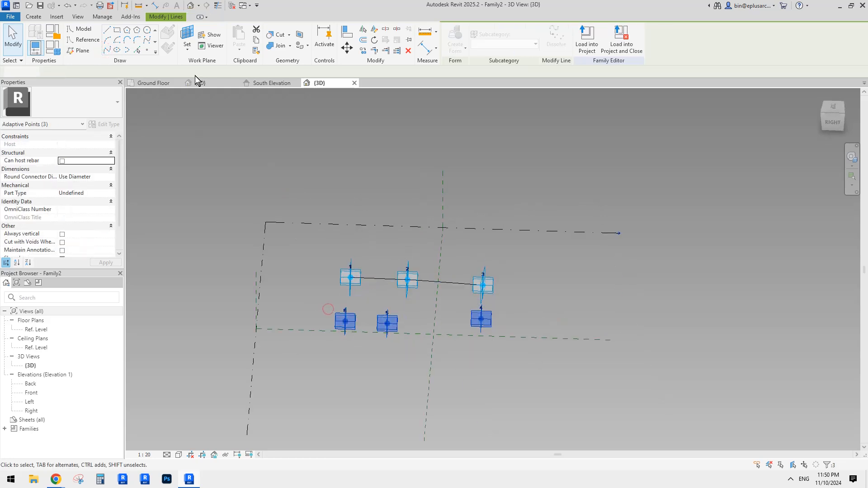
pyautogui.click(106, 51)
# - Close the outline by joining points 3 and 4 and points 1 and 6 with splines through points
pyautogui.keyDown('shift'); pyautogui.moveTo(435, 279); pyautogui.dragTo(469, 274, button='middle'); pyautogui.keyUp('shift')
pyautogui.moveTo(451, 242); pyautogui.dragTo(502, 340)
pyautogui.click(107, 50)
pyautogui.moveTo(286, 252); pyautogui.dragTo(361, 358)
pyautogui.click(107, 50)
pyautogui.click(327, 149)
pyautogui.keyDown('shift'); pyautogui.moveTo(452, 270); pyautogui.dragTo(497, 267, button='middle'); pyautogui.keyUp('shift')
pyautogui.scroll(1, 497, 267)
pyautogui.moveTo(497, 267); pyautogui.dragTo(475, 258, button='middle')
# - Load the adaptive family into Project2 and show the elliptical wall in the project's 3D view
pyautogui.click(455, 45)
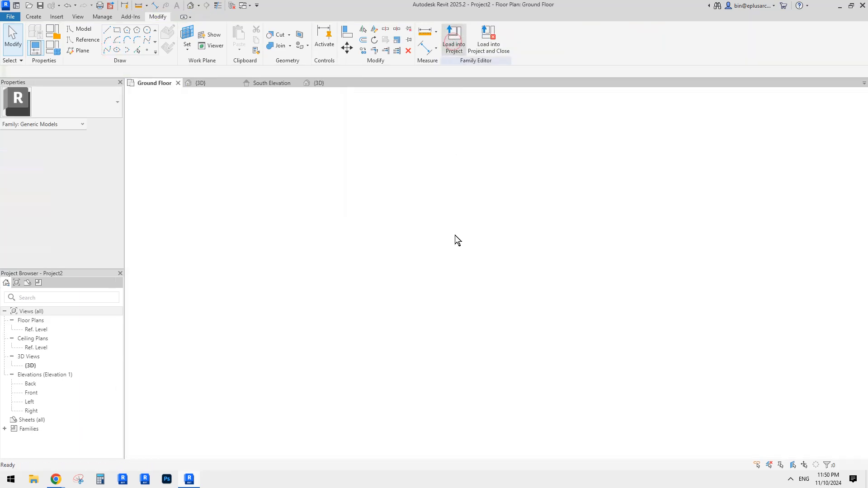
pyautogui.click(448, 266)
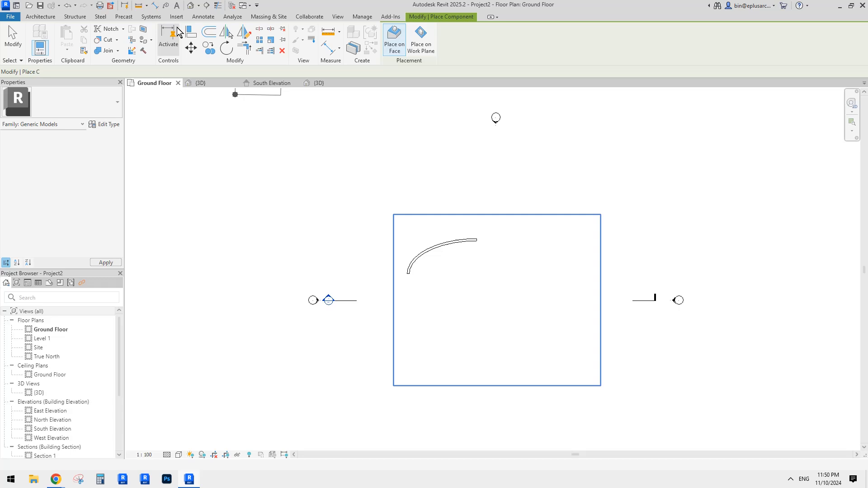
pyautogui.click(190, 5)
pyautogui.scroll(2, 493, 258)
pyautogui.keyDown('shift'); pyautogui.moveTo(493, 246); pyautogui.dragTo(525, 212, button='middle'); pyautogui.keyUp('shift')
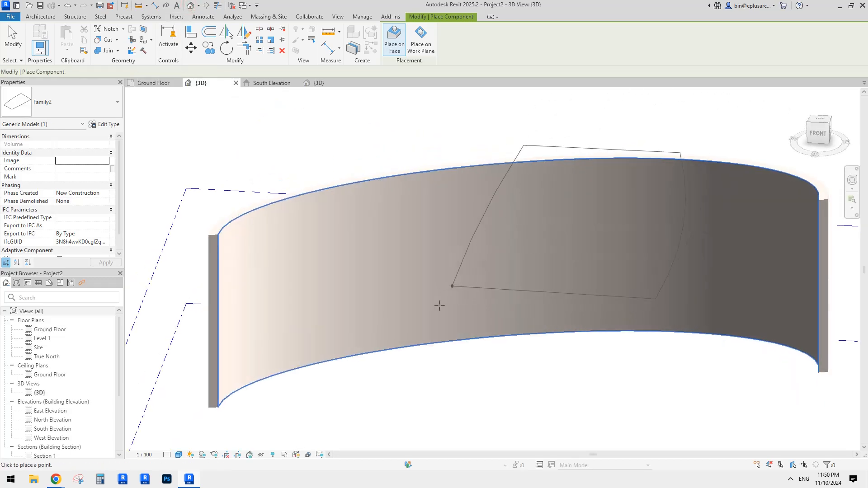
pyautogui.moveTo(440, 306); pyautogui.dragTo(429, 322, button='middle')
pyautogui.keyDown('shift'); pyautogui.moveTo(429, 323); pyautogui.dragTo(439, 300, button='middle'); pyautogui.keyUp('shift')
pyautogui.moveTo(418, 232); pyautogui.dragTo(429, 191, button='middle')
pyautogui.moveTo(375, 201); pyautogui.dragTo(368, 202, button='middle')
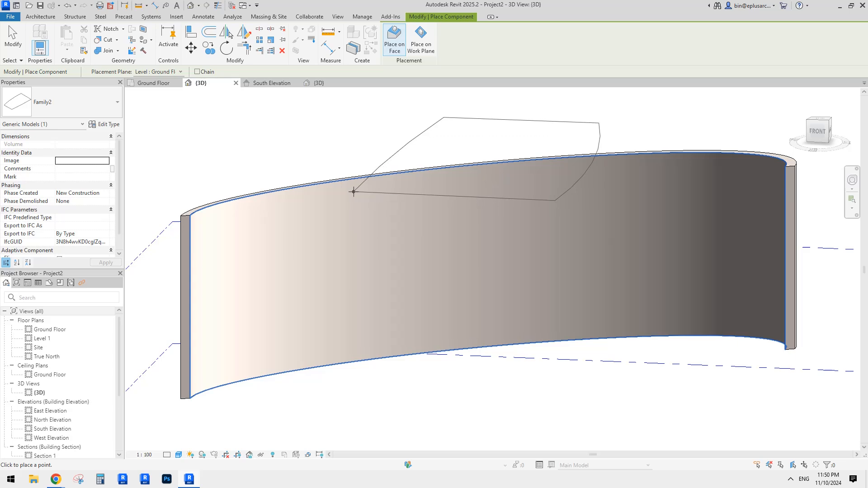
pyautogui.click(353, 192)
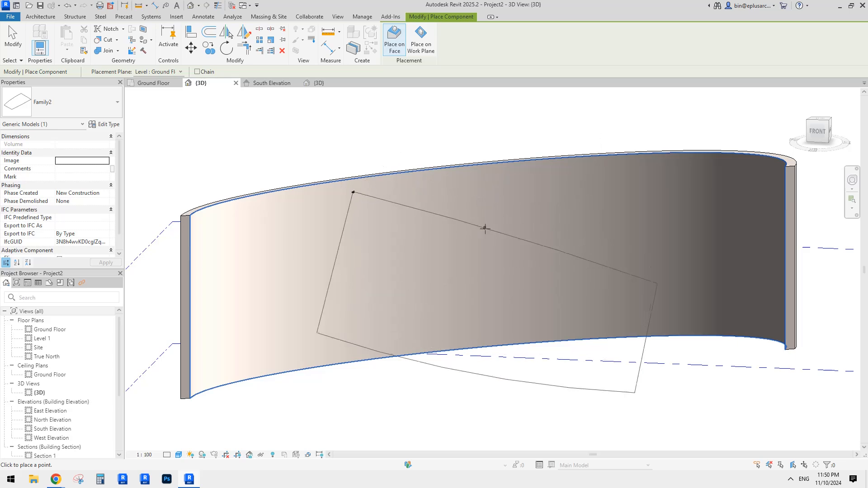
pyautogui.press('Escape')
pyautogui.press('Escape')
pyautogui.click(355, 146)
pyautogui.press('Delete')
pyautogui.scroll(-1, 450, 230)
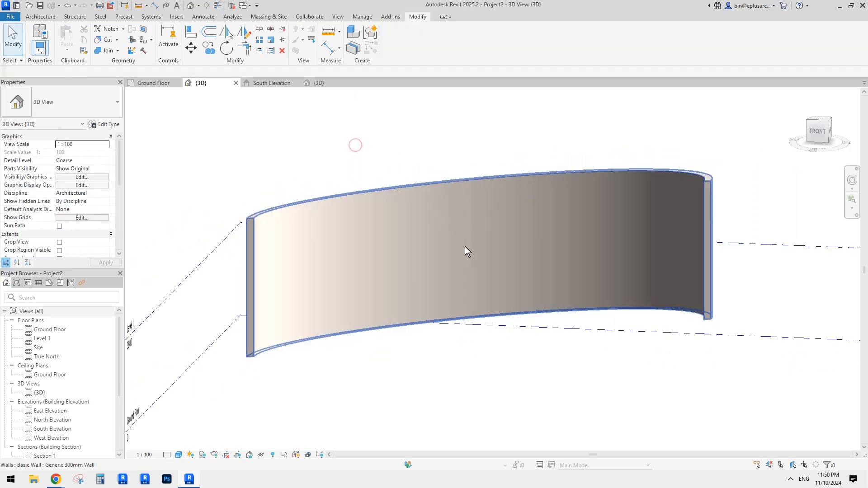
# - Open the Finish material of the structure layer in the curved wall's Generic 300mm Wall type and check its appearance and graphics
pyautogui.keyDown('shift'); pyautogui.moveTo(465, 246); pyautogui.dragTo(456, 252, button='middle'); pyautogui.keyUp('shift')
pyautogui.click(413, 244)
pyautogui.keyDown('shift'); pyautogui.moveTo(407, 267); pyautogui.dragTo(413, 275, button='middle'); pyautogui.keyUp('shift')
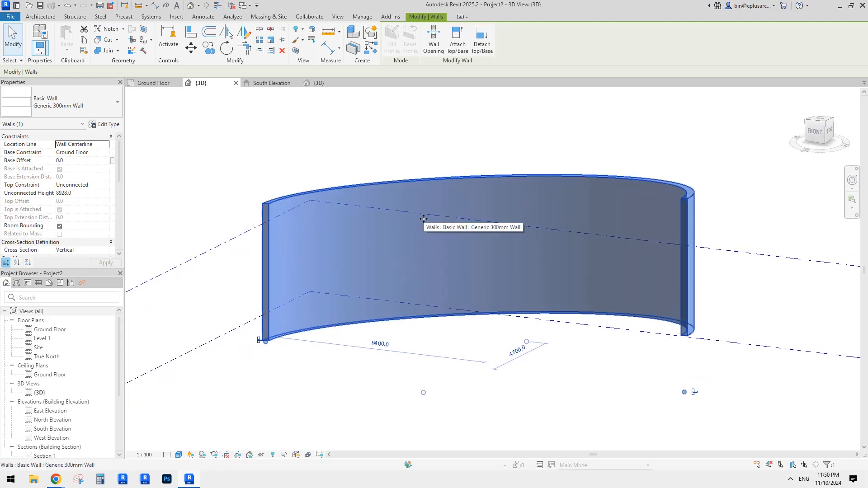
pyautogui.keyDown('shift'); pyautogui.moveTo(420, 213); pyautogui.dragTo(434, 230, button='middle'); pyautogui.keyUp('shift')
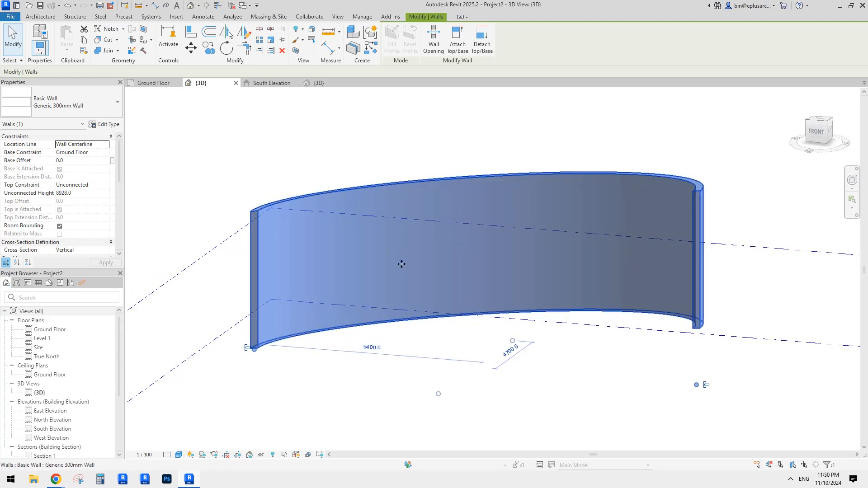
pyautogui.moveTo(402, 264); pyautogui.dragTo(408, 276, button='middle')
pyautogui.moveTo(512, 247); pyautogui.dragTo(504, 241, button='middle')
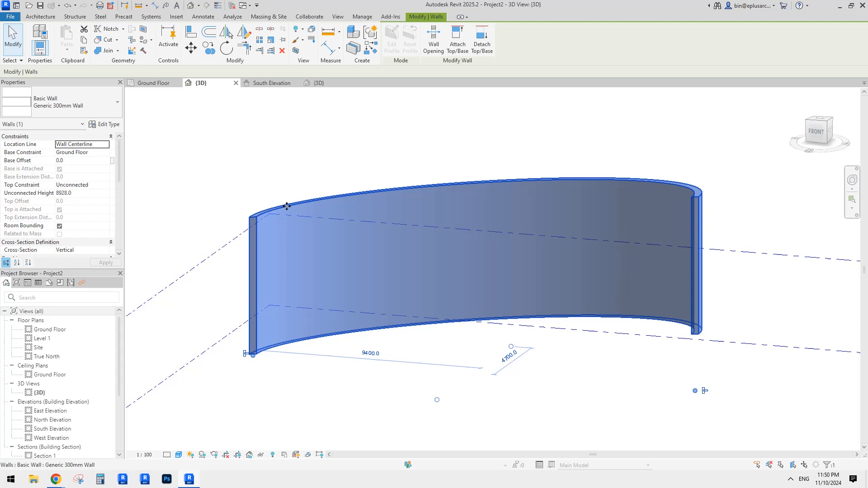
pyautogui.click(107, 128)
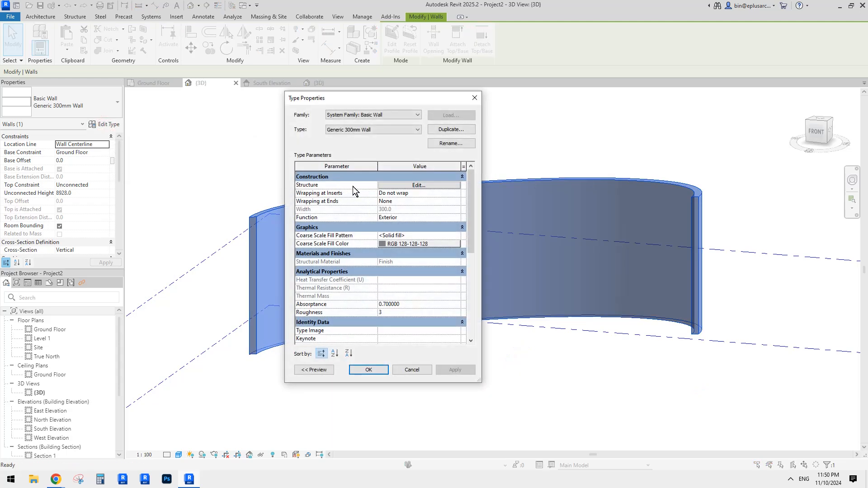
pyautogui.click(387, 185)
pyautogui.click(365, 206)
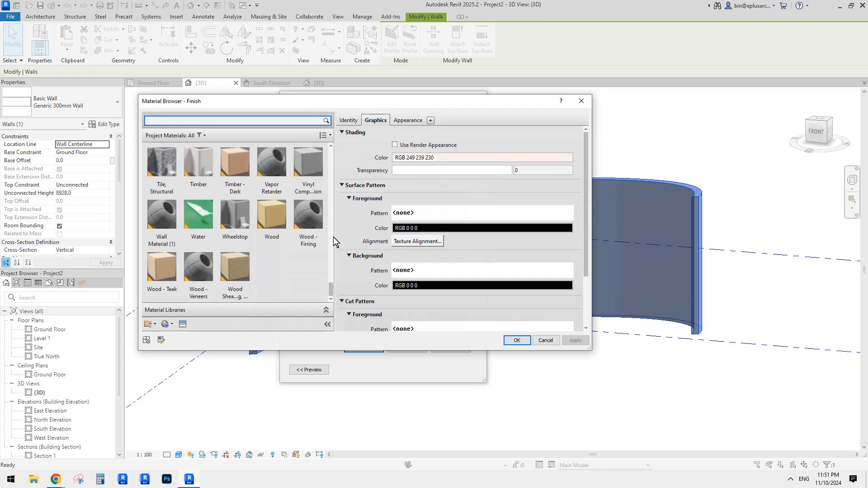
pyautogui.click(407, 122)
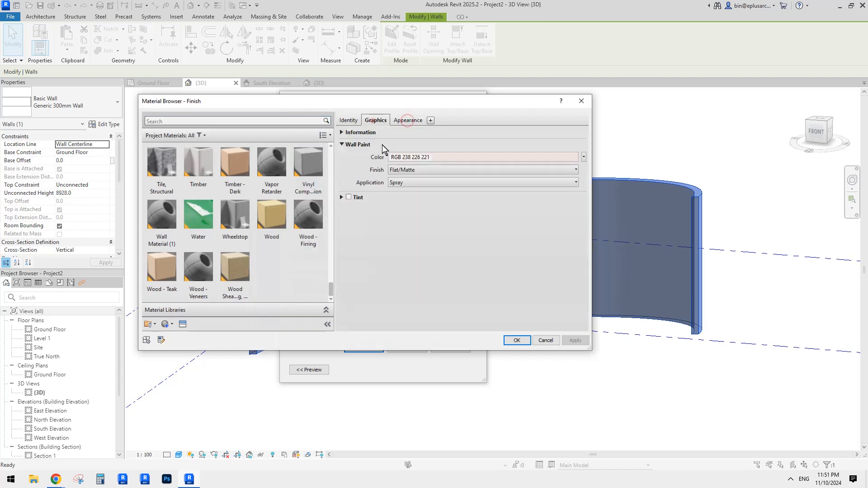
pyautogui.click(375, 120)
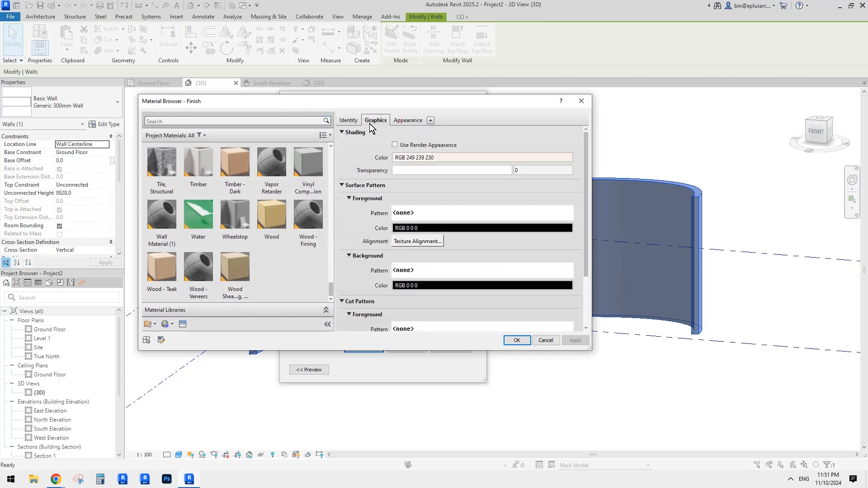
# - Set the Finish material's foreground surface pattern to the 600 x 600mm model pattern and apply it to the wall type
pyautogui.click(405, 212)
pyautogui.click(361, 152)
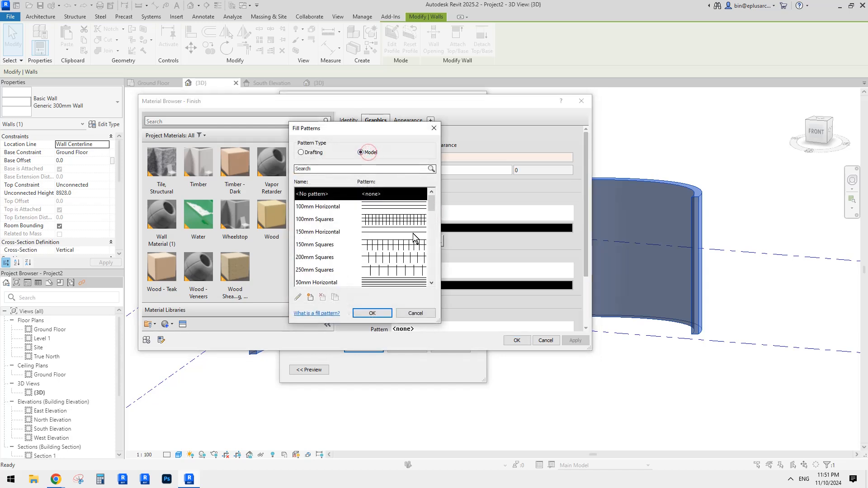
pyautogui.click(431, 229)
pyautogui.click(390, 234)
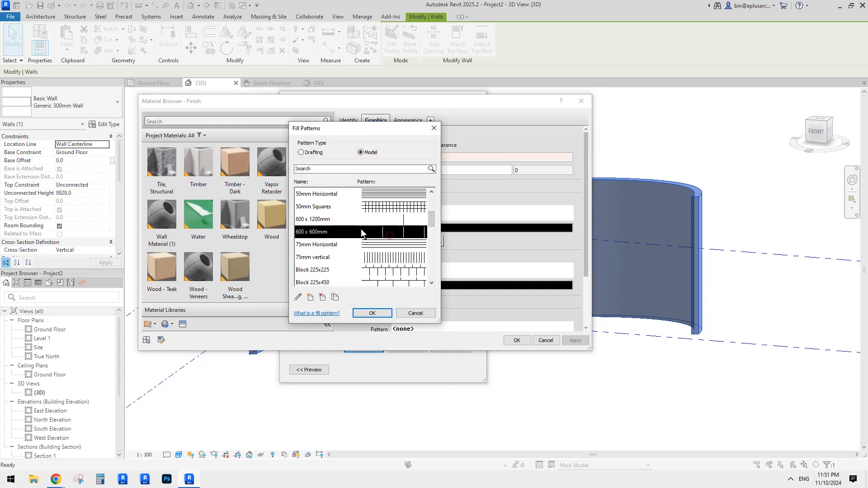
pyautogui.click(332, 219)
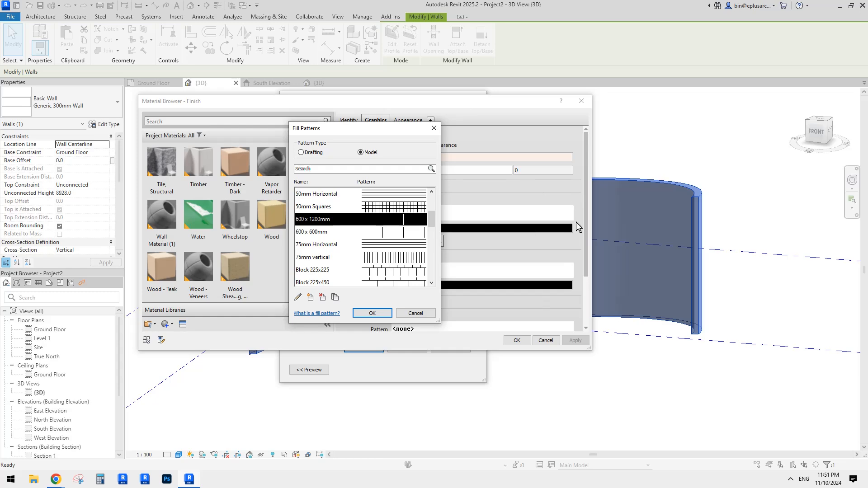
pyautogui.click(353, 232)
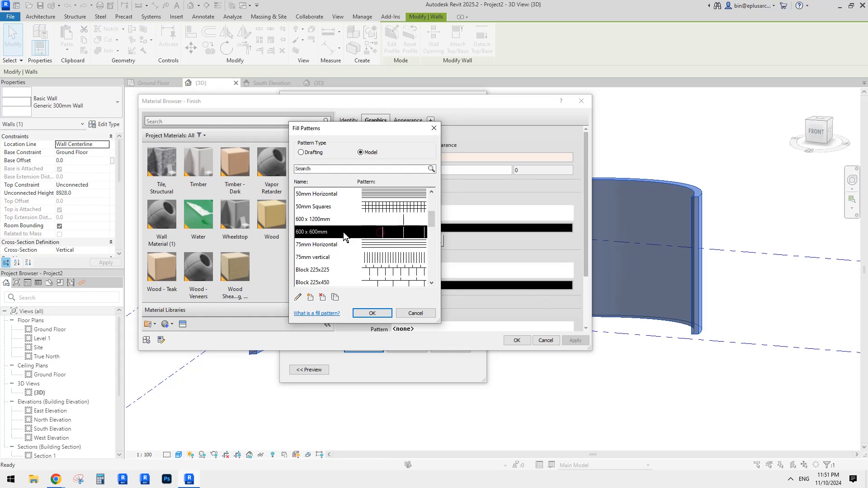
pyautogui.click(372, 313)
pyautogui.click(518, 342)
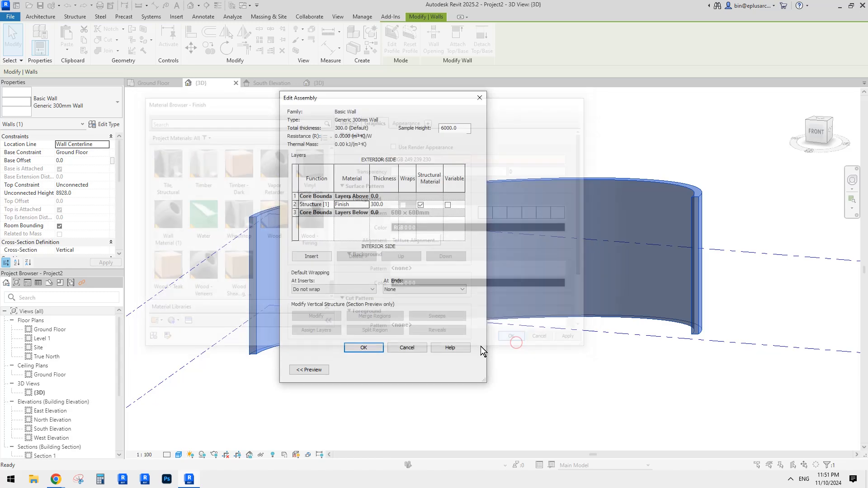
pyautogui.click(372, 345)
pyautogui.click(369, 370)
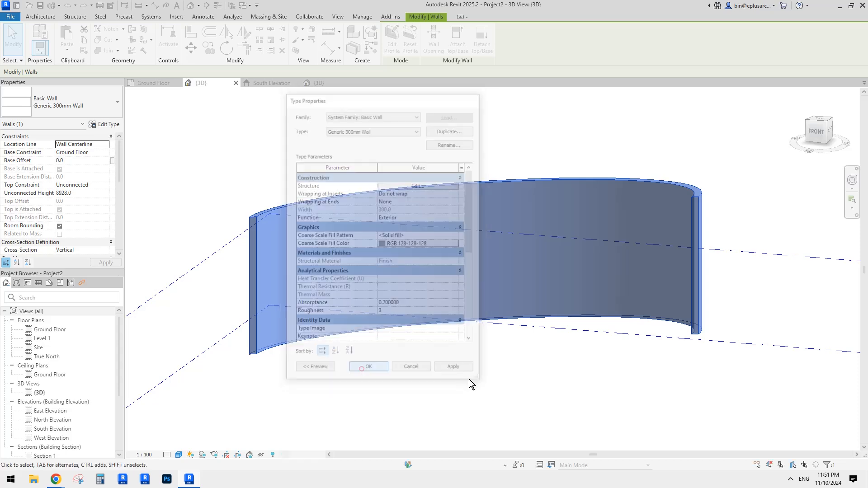
pyautogui.click(509, 320)
pyautogui.keyDown('shift'); pyautogui.moveTo(508, 320); pyautogui.dragTo(395, 246, button='middle'); pyautogui.keyUp('shift')
# - Place the Family2 adaptive component on the curved wall's inner face, setting its six points at intersections of the surface pattern grid
pyautogui.click(49, 16)
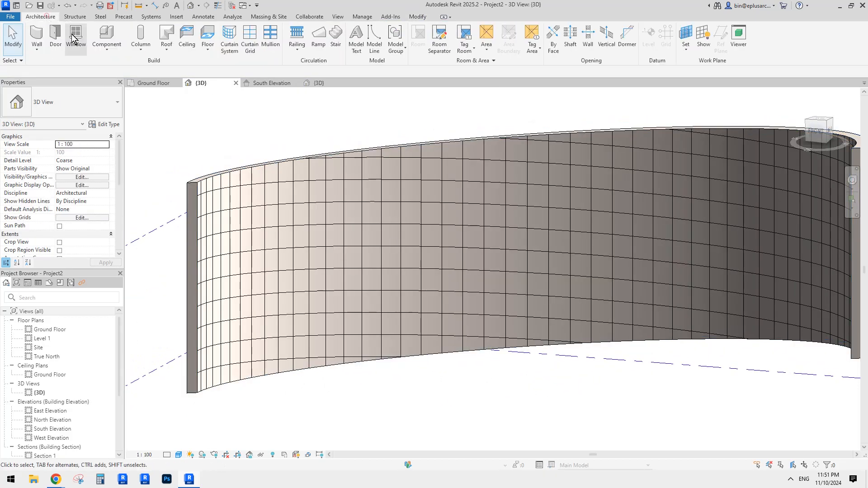
pyautogui.click(114, 38)
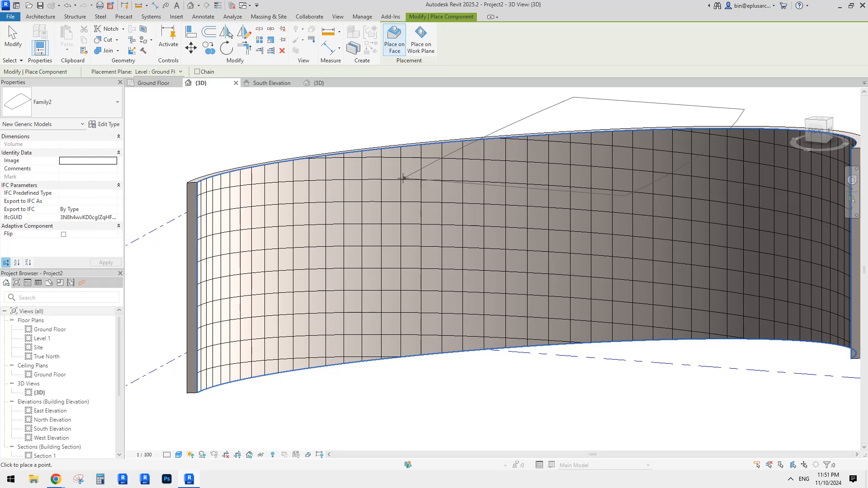
pyautogui.scroll(1, 401, 180)
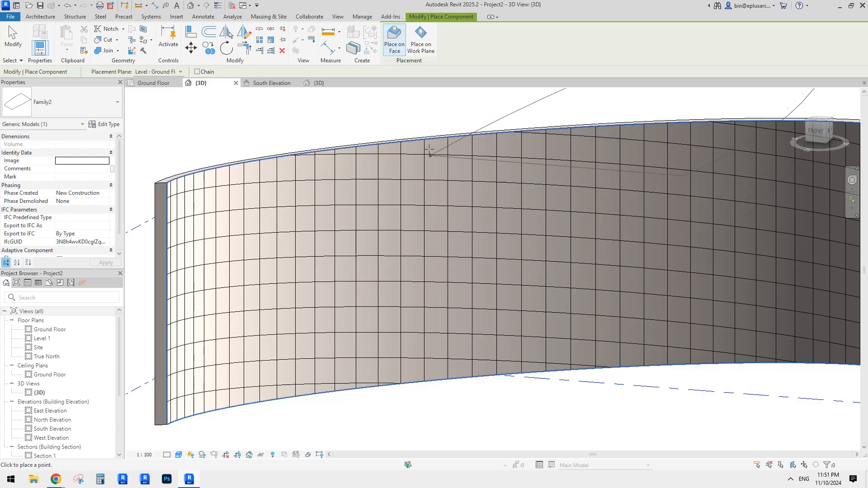
pyautogui.scroll(1, 416, 210)
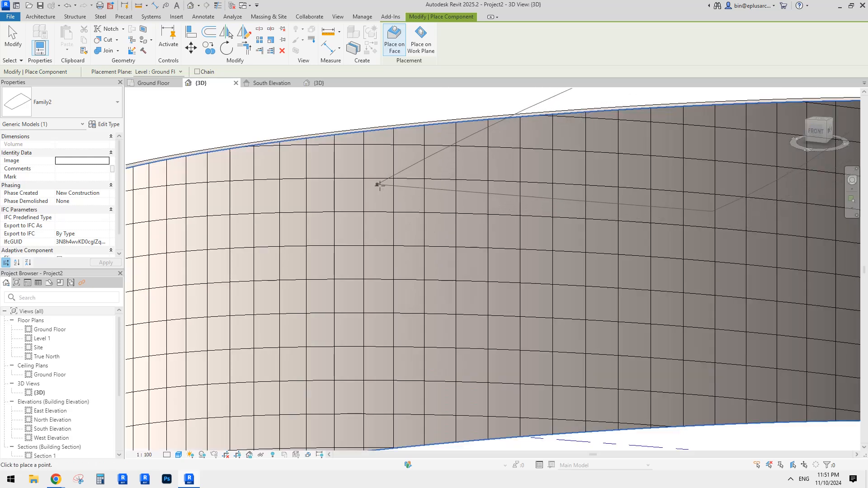
pyautogui.scroll(-1, 385, 191)
pyautogui.moveTo(399, 196); pyautogui.dragTo(368, 194, button='middle')
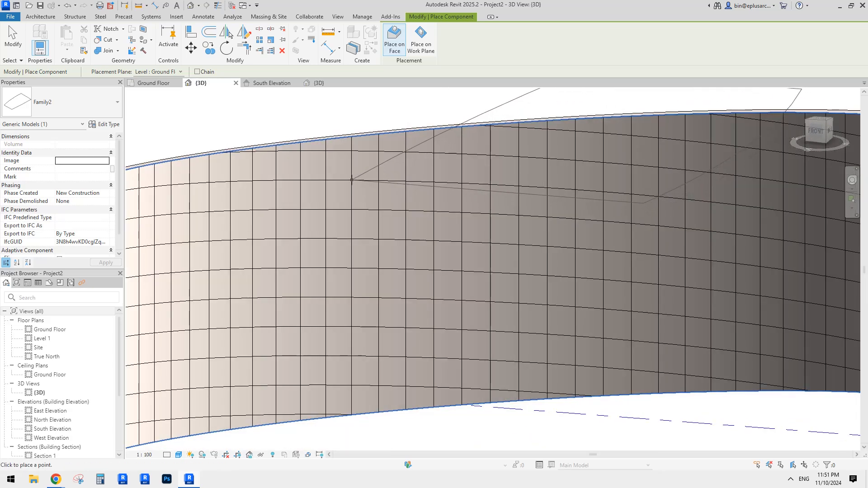
pyautogui.click(352, 180)
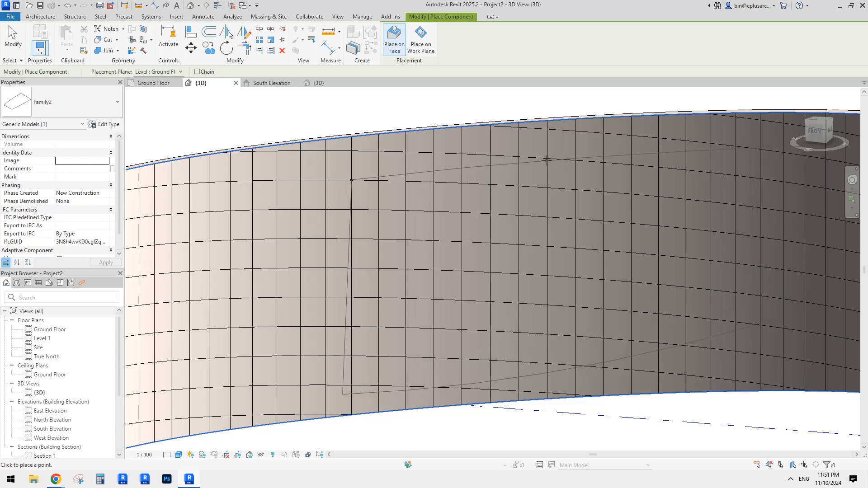
pyautogui.scroll(-3, 552, 173)
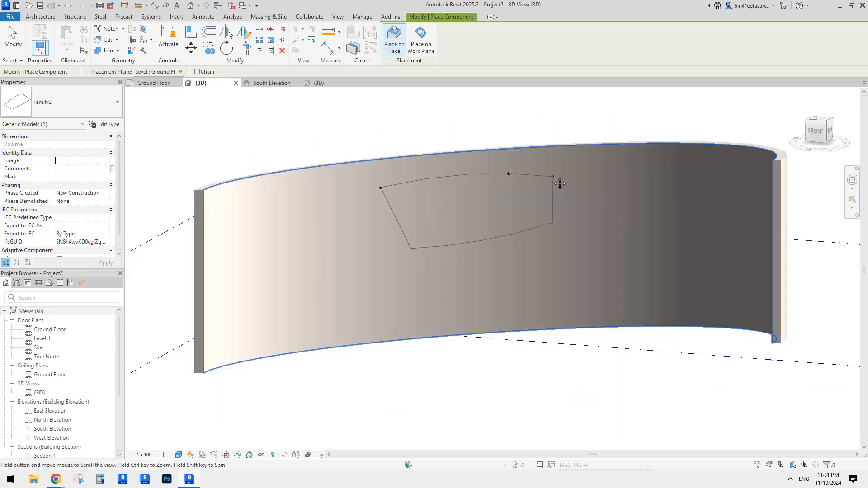
pyautogui.click(637, 164)
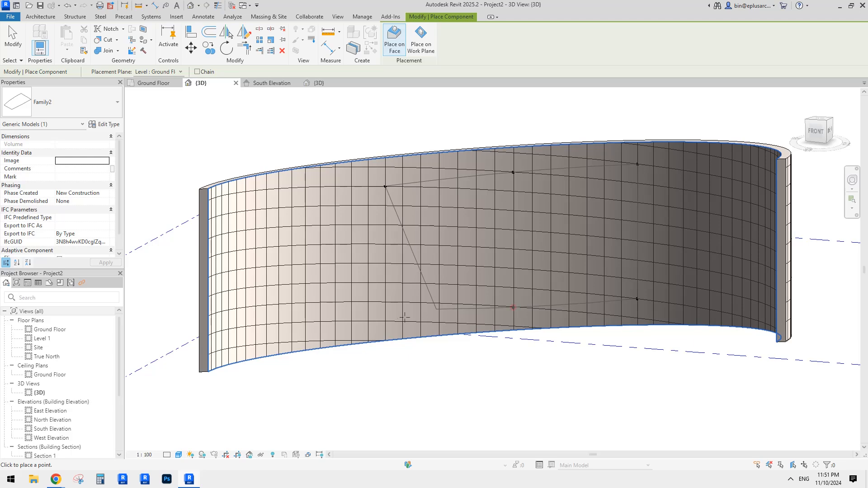
pyautogui.press('Escape')
pyautogui.press('Escape')
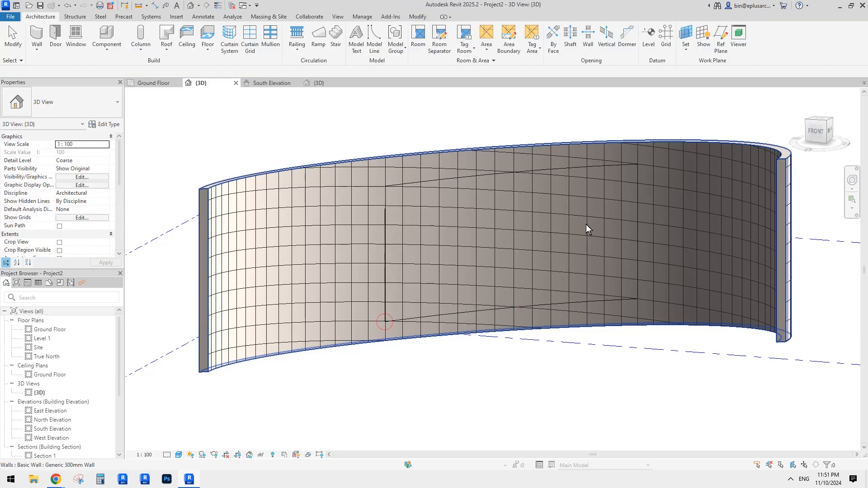
# - Select the placed component and check from above and from the front how its outline follows the wall's curve
pyautogui.keyDown('shift'); pyautogui.moveTo(586, 224); pyautogui.dragTo(543, 237, button='middle'); pyautogui.keyUp('shift')
pyautogui.click(546, 183)
pyautogui.keyDown('shift'); pyautogui.moveTo(546, 183); pyautogui.dragTo(544, 224, button='middle'); pyautogui.keyUp('shift')
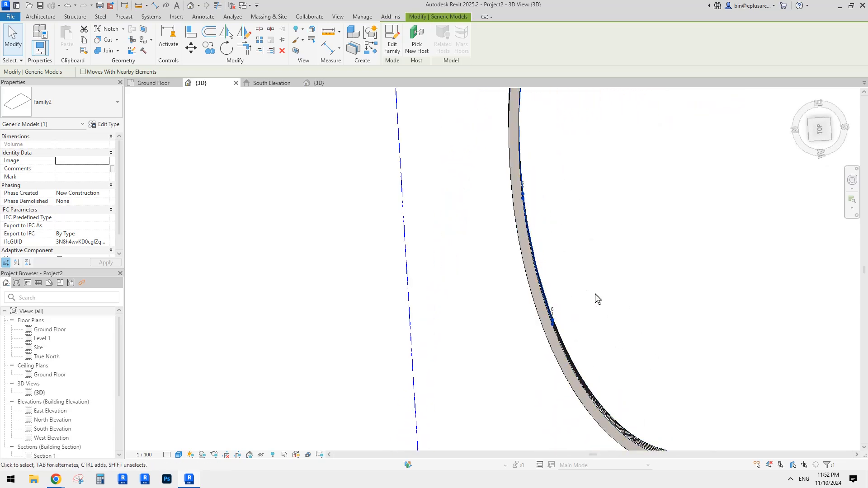
pyautogui.keyDown('shift'); pyautogui.moveTo(596, 294); pyautogui.dragTo(527, 242, button='middle'); pyautogui.keyUp('shift')
pyautogui.click(344, 109)
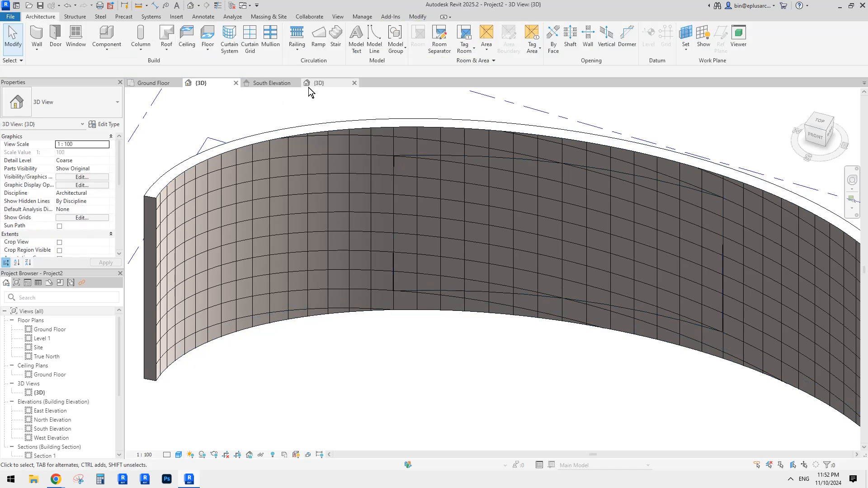
# - Switch to the Family2 3D view and convert the four lines of the six-point outline into reference lines
pyautogui.click(316, 83)
pyautogui.scroll(3, 461, 257)
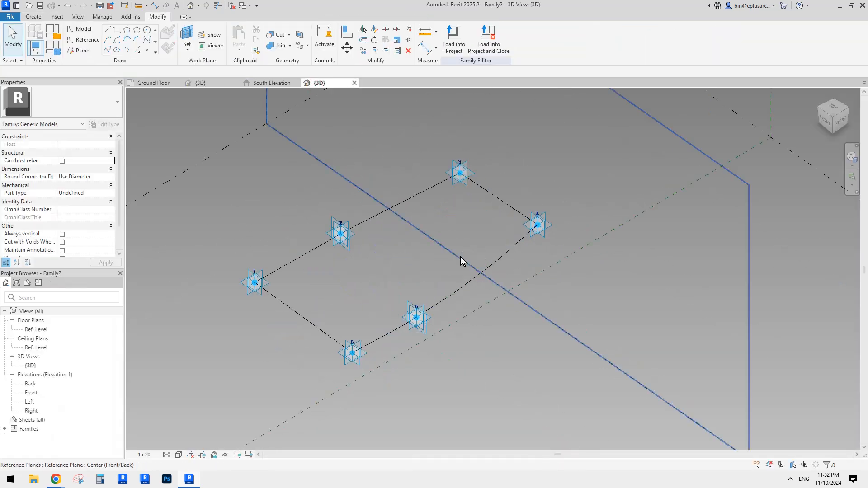
pyautogui.moveTo(376, 289); pyautogui.dragTo(489, 221, button='middle')
pyautogui.scroll(4, 490, 221)
pyautogui.press('Tab')
pyautogui.click(476, 104)
pyautogui.scroll(-1, 486, 124)
pyautogui.moveTo(490, 129); pyautogui.dragTo(465, 241, button='middle')
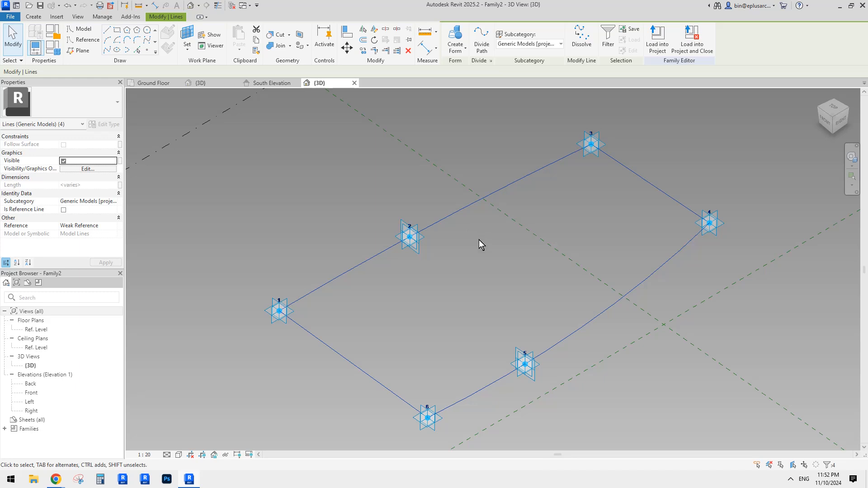
pyautogui.keyDown('shift'); pyautogui.moveTo(480, 245); pyautogui.dragTo(476, 242, button='middle'); pyautogui.keyUp('shift')
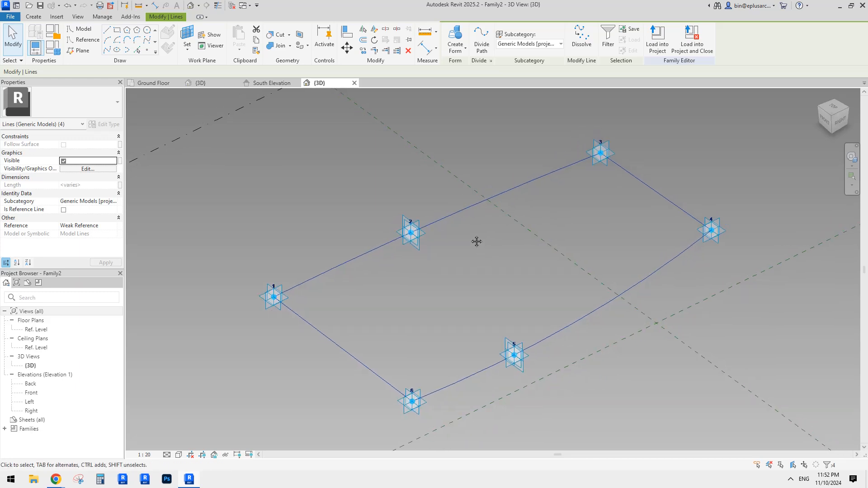
pyautogui.click(64, 210)
pyautogui.click(216, 201)
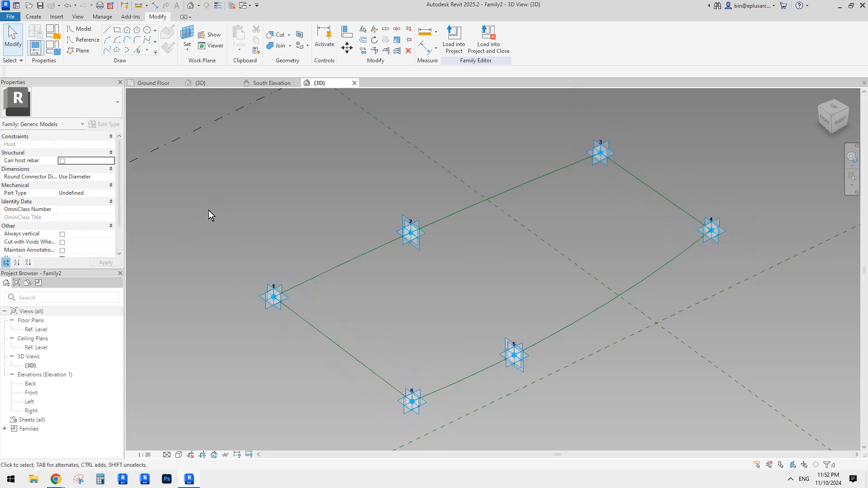
pyautogui.press('Tab')
pyautogui.click(327, 270)
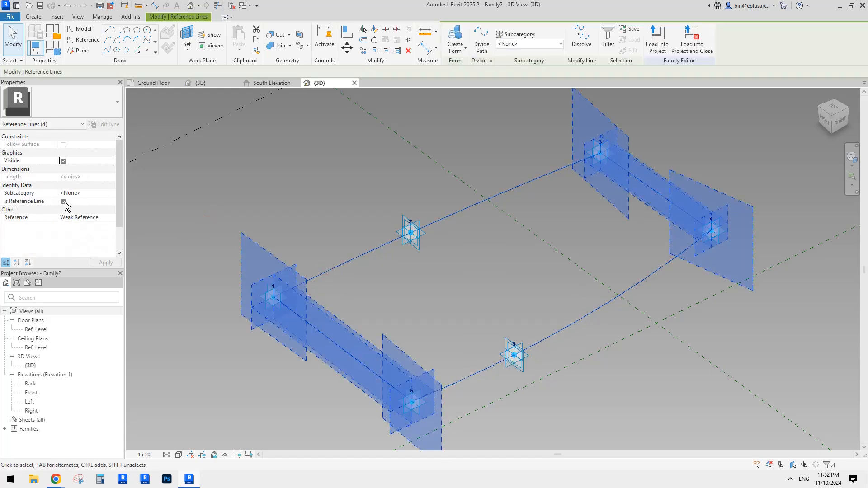
pyautogui.click(335, 190)
# - Place a reference point on the outline curve between adaptive points 1 and 2
pyautogui.moveTo(426, 201); pyautogui.dragTo(383, 199, button='middle')
pyautogui.scroll(1, 388, 197)
pyautogui.click(146, 50)
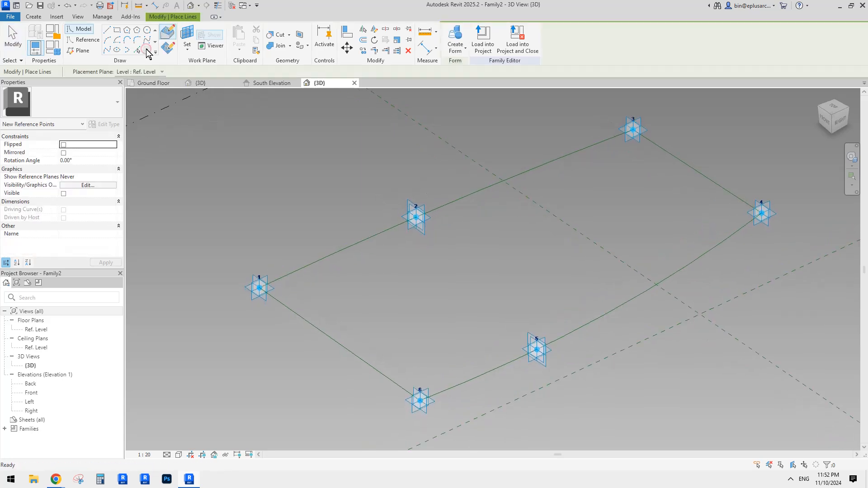
pyautogui.click(168, 35)
pyautogui.click(339, 251)
pyautogui.press('Escape')
pyautogui.press('Escape')
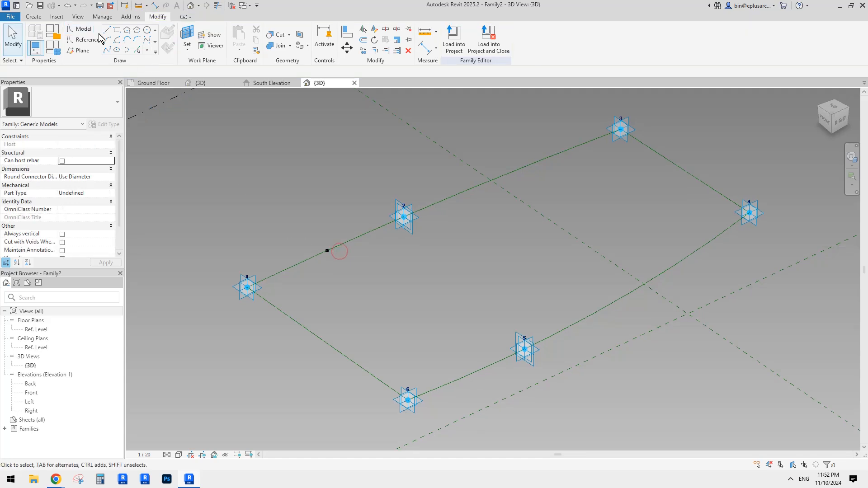
pyautogui.click(85, 41)
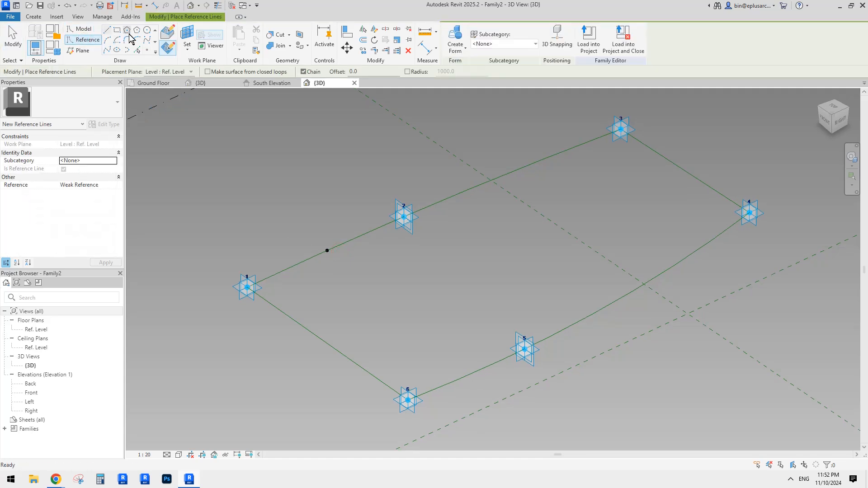
pyautogui.moveTo(303, 155); pyautogui.dragTo(386, 147, button='middle')
pyautogui.scroll(1, 410, 217)
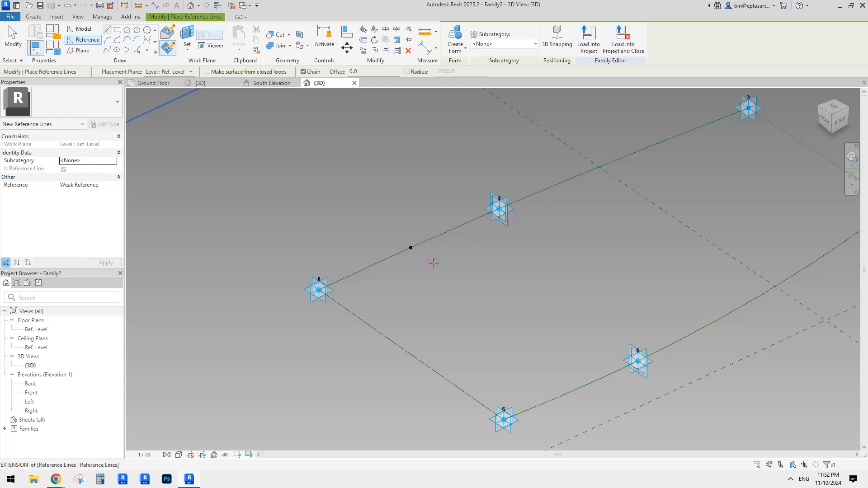
pyautogui.scroll(-2, 420, 265)
pyautogui.keyDown('shift'); pyautogui.moveTo(420, 265); pyautogui.dragTo(327, 215, button='middle'); pyautogui.keyUp('shift')
pyautogui.scroll(5, 424, 300)
pyautogui.scroll(1, 362, 233)
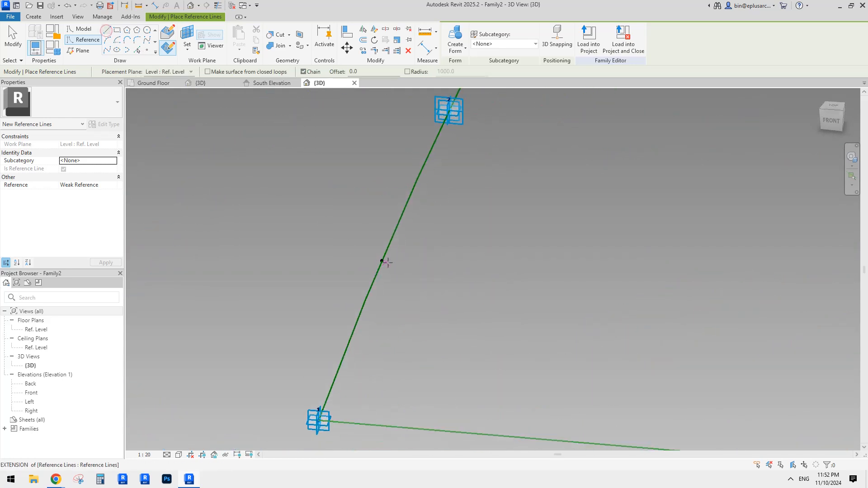
pyautogui.click(381, 261)
pyautogui.press('Escape')
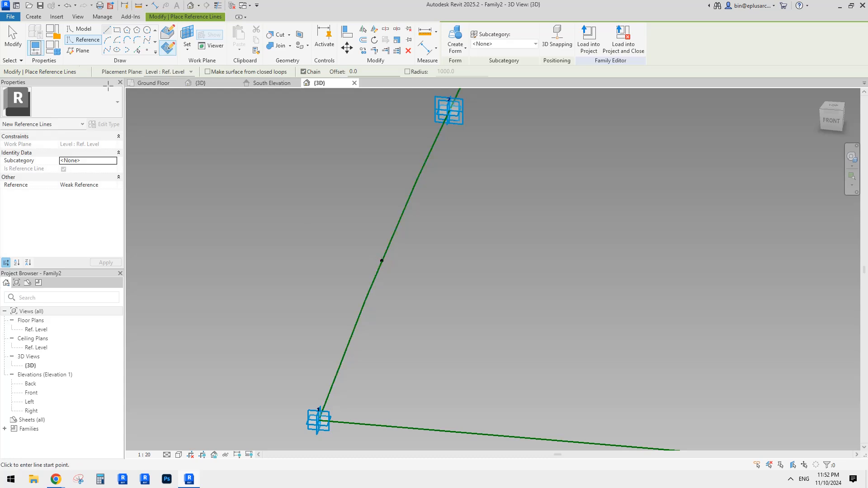
# - Draw a reference line about 540 mm long across the reference point, hosted on that point's work plane
pyautogui.click(89, 41)
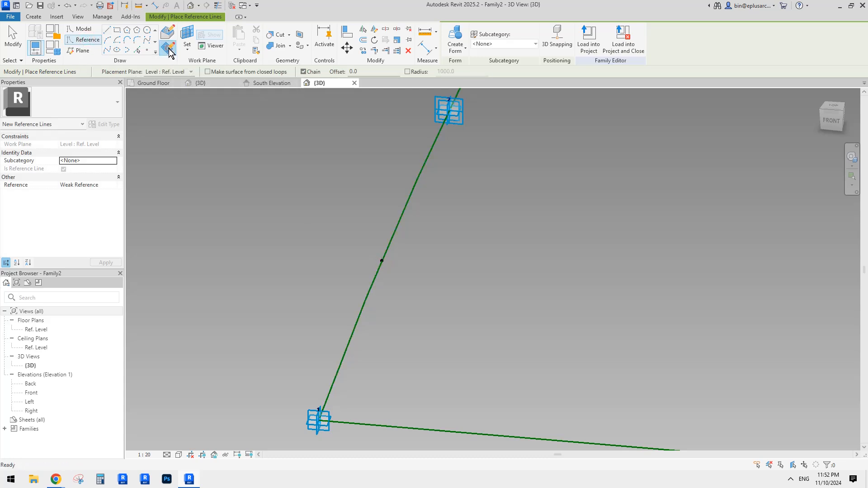
pyautogui.press('Escape')
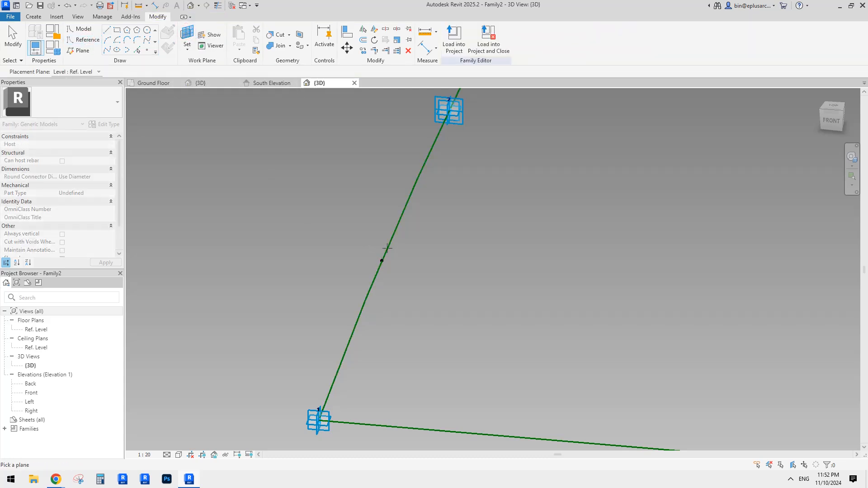
pyautogui.press('Return')
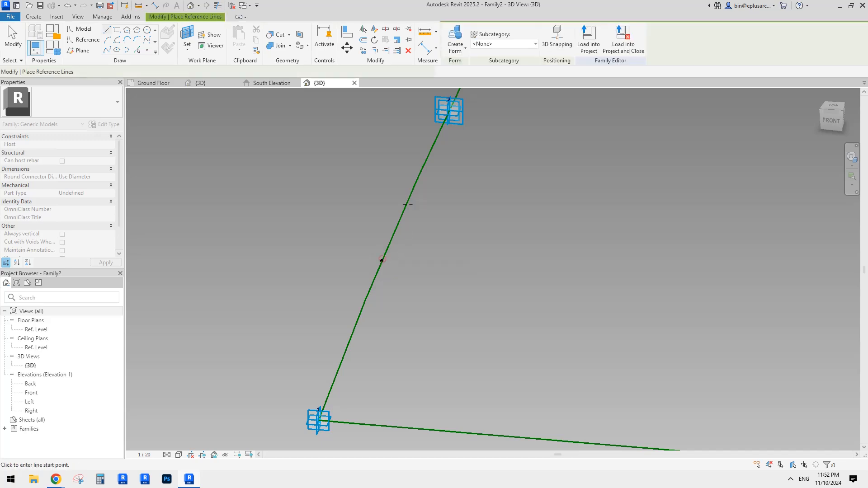
pyautogui.click(382, 261)
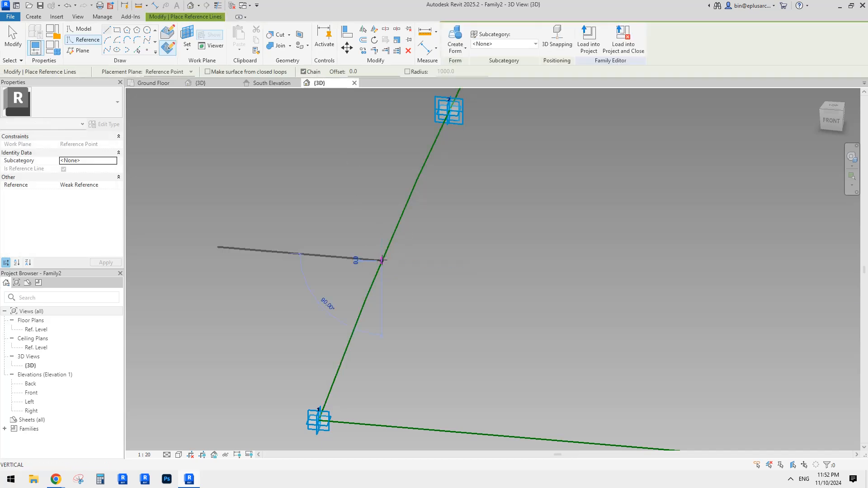
pyautogui.click(342, 257)
pyautogui.press('Escape')
pyautogui.press('Escape')
pyautogui.click(375, 261)
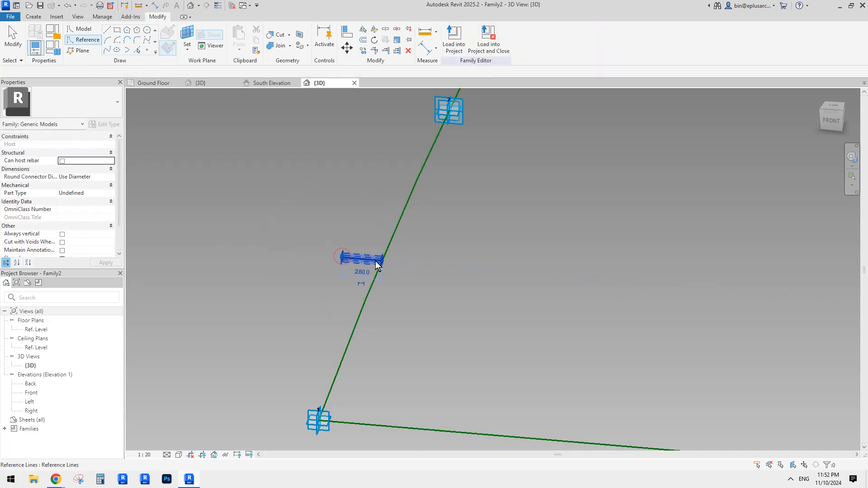
pyautogui.moveTo(382, 262); pyautogui.dragTo(418, 268)
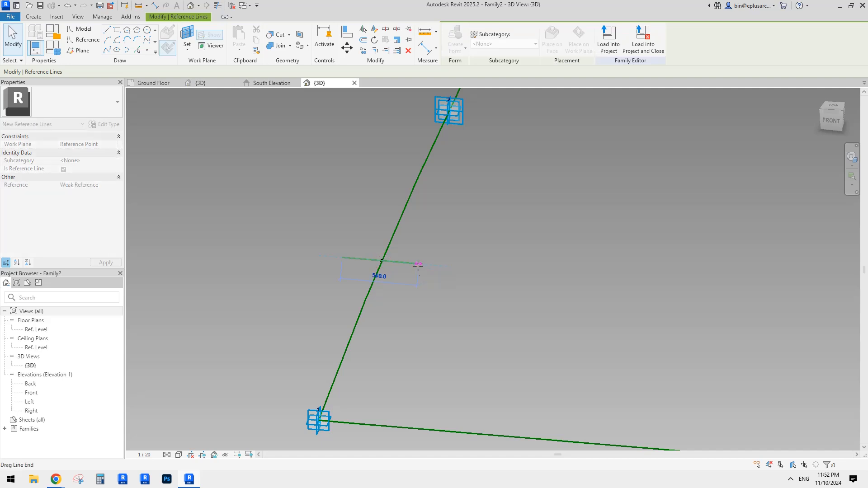
# - Draw three start-end-radius model arcs on the reference line's plane: one above its middle and one curling up from each end
pyautogui.scroll(5, 370, 253)
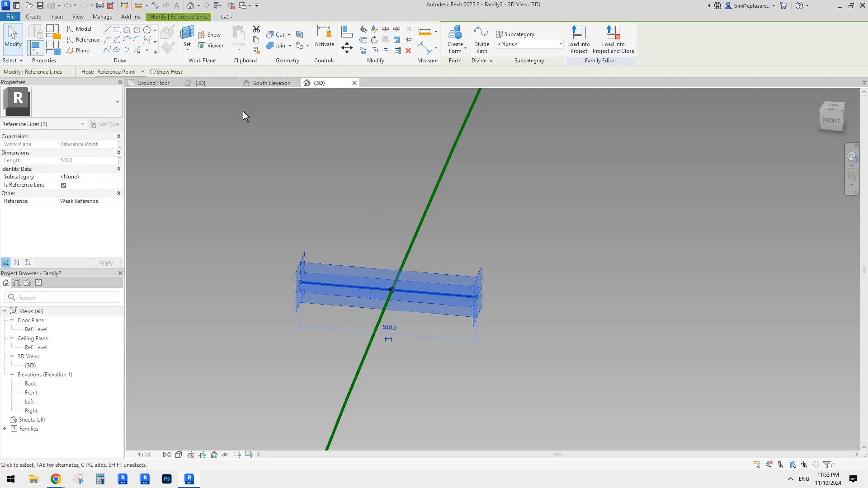
pyautogui.click(110, 43)
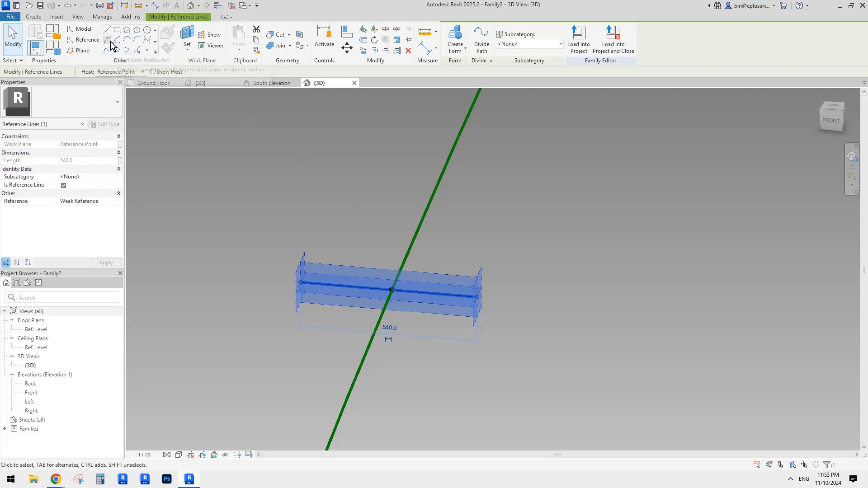
pyautogui.click(359, 230)
pyautogui.click(404, 214)
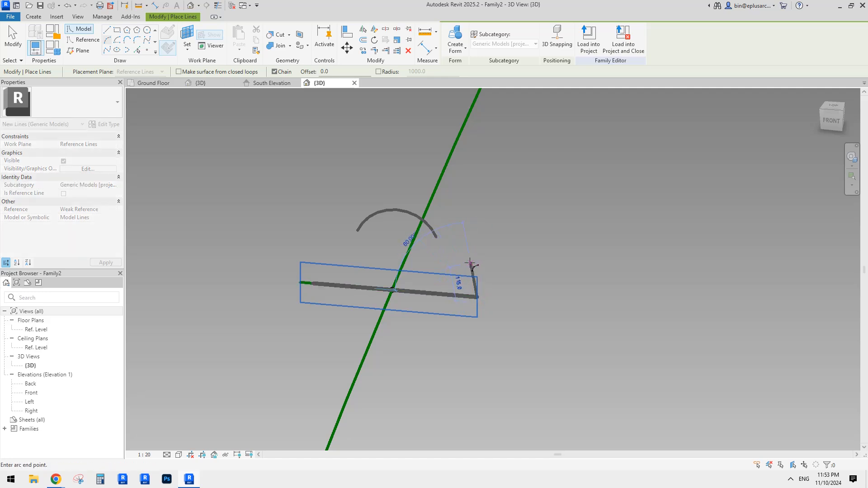
pyautogui.click(471, 263)
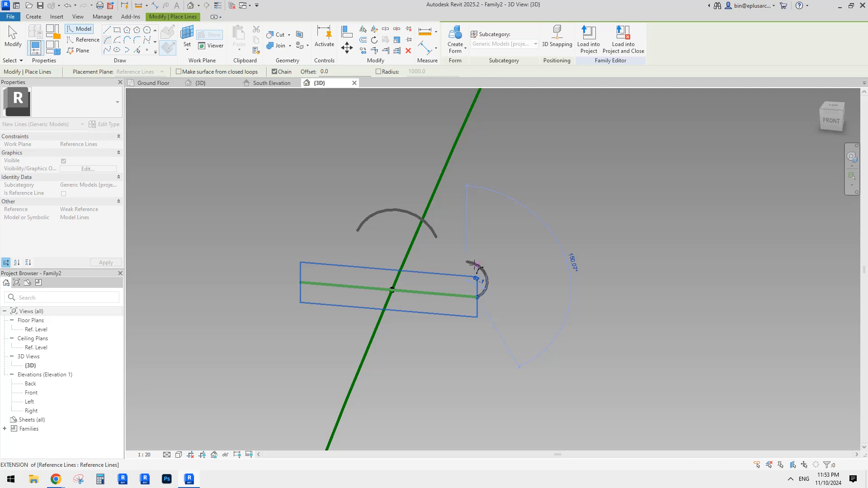
pyautogui.click(475, 265)
pyautogui.press('Escape')
pyautogui.click(300, 283)
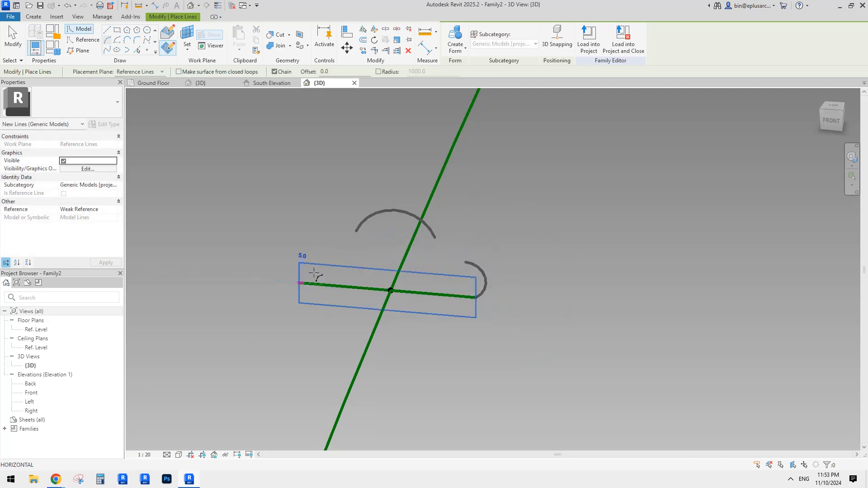
pyautogui.click(337, 252)
pyautogui.click(317, 250)
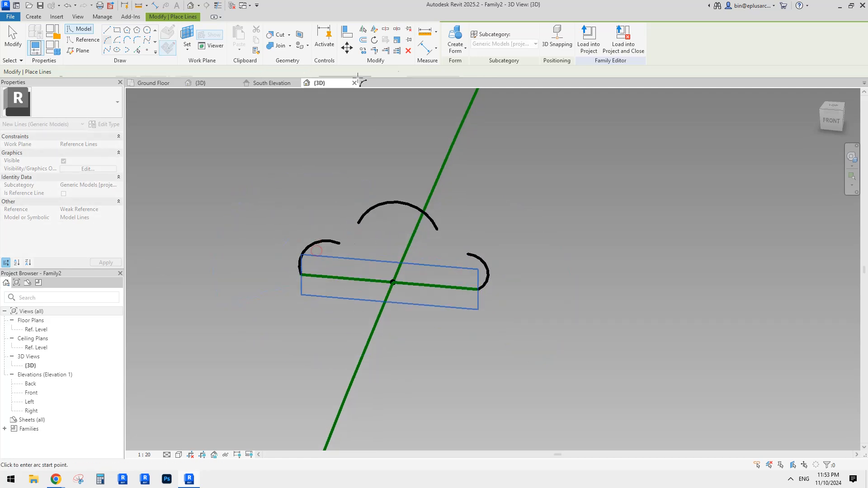
pyautogui.press('Escape')
# - Connect the middle arc to both end arcs with fillet arcs, the one nearer adaptive point 1's side about 90 mm in radius
pyautogui.click(150, 41)
pyautogui.scroll(1, 373, 248)
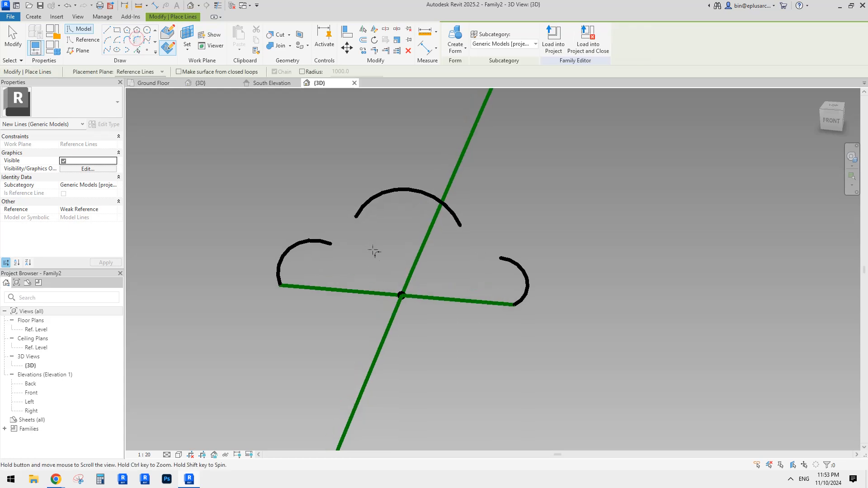
pyautogui.click(361, 214)
pyautogui.scroll(2, 316, 243)
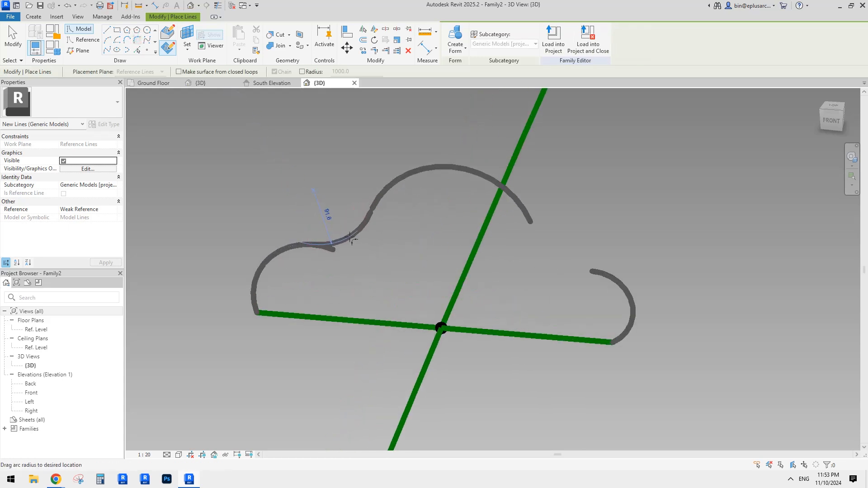
pyautogui.click(325, 213)
pyautogui.click(594, 273)
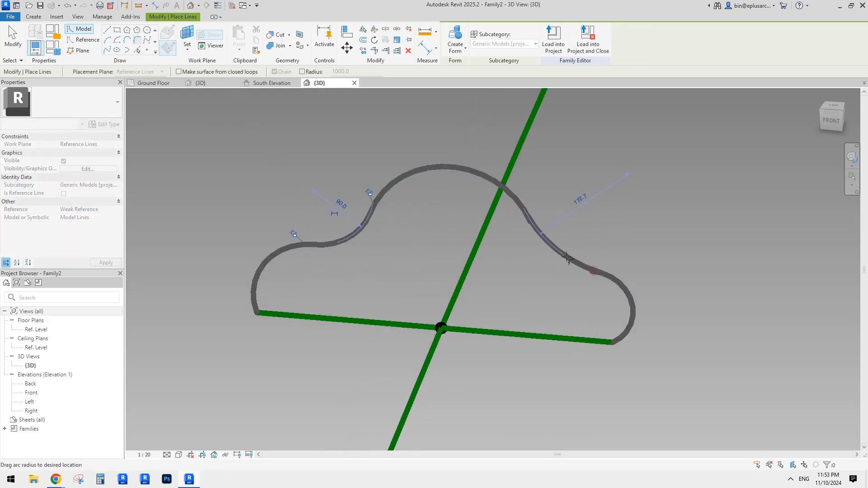
pyautogui.click(555, 244)
pyautogui.scroll(-2, 489, 255)
pyautogui.press('Escape')
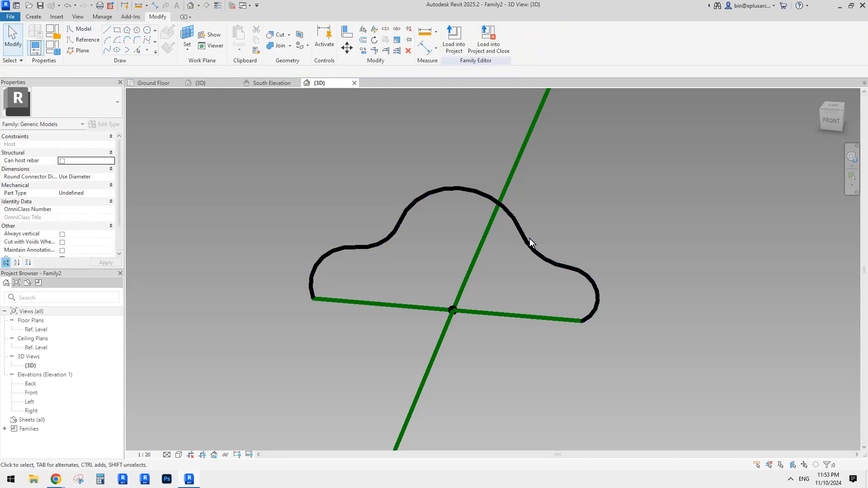
# - Convert the chain of five profile arcs into reference lines
pyautogui.press('Tab')
pyautogui.click(527, 239)
pyautogui.click(60, 225)
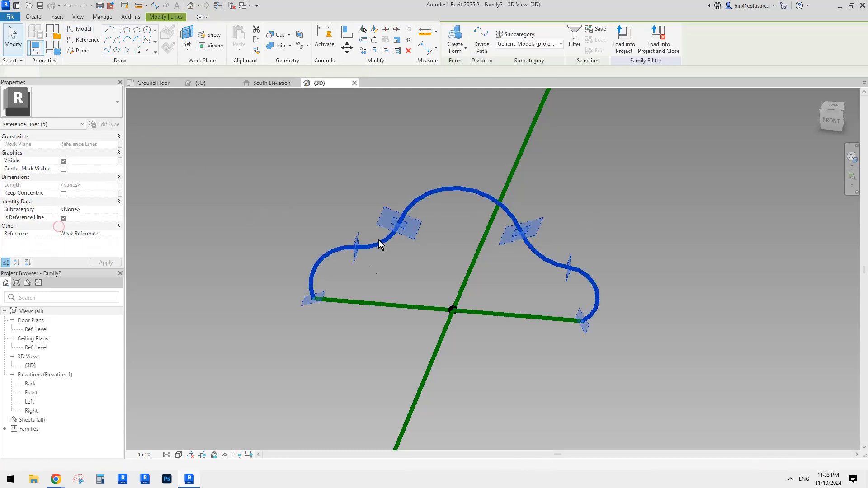
pyautogui.click(487, 273)
# - Try to create a form from the closed profile, including its base line, and the six-point outline
pyautogui.press('Tab')
pyautogui.click(553, 262)
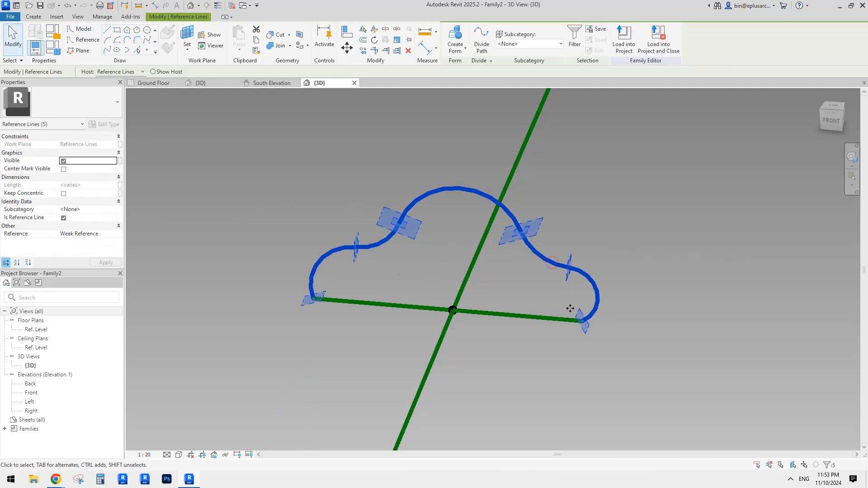
pyautogui.keyDown('ctrl'); pyautogui.click(438, 308); pyautogui.keyUp('ctrl')
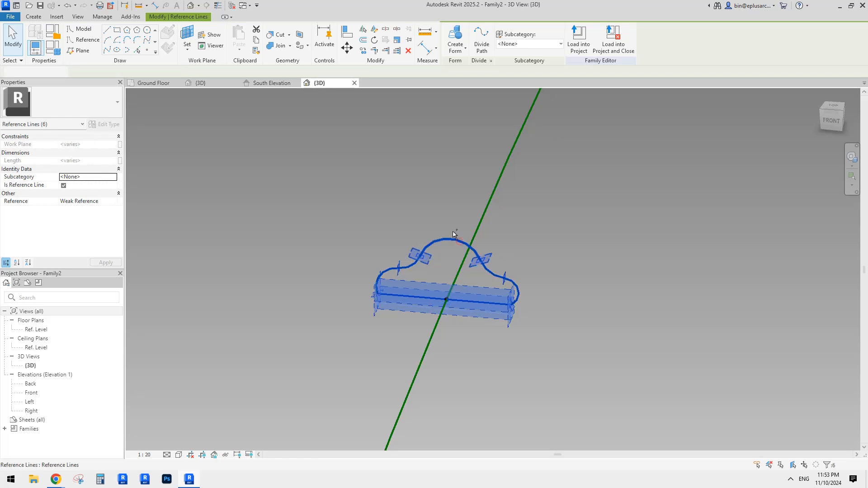
pyautogui.scroll(-3, 445, 287)
pyautogui.keyDown('shift'); pyautogui.moveTo(445, 287); pyautogui.dragTo(407, 306, button='middle'); pyautogui.keyUp('shift')
pyautogui.press('Tab')
pyautogui.keyDown('ctrl'); pyautogui.click(490, 240); pyautogui.keyUp('ctrl')
pyautogui.scroll(-1, 509, 232)
pyautogui.moveTo(505, 212); pyautogui.dragTo(498, 214, button='middle')
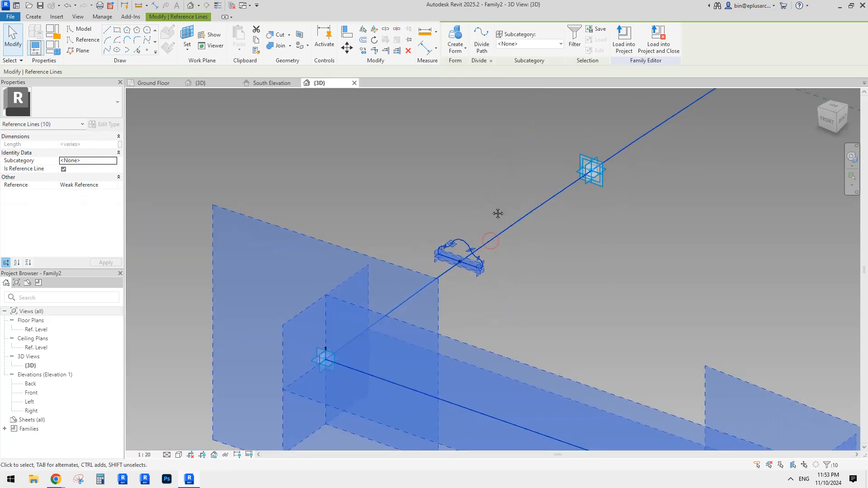
pyautogui.click(464, 32)
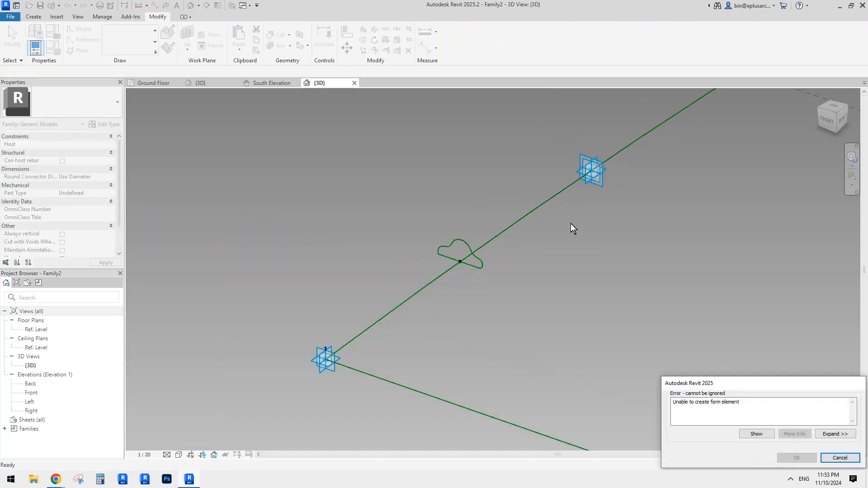
pyautogui.moveTo(762, 383); pyautogui.dragTo(449, 164)
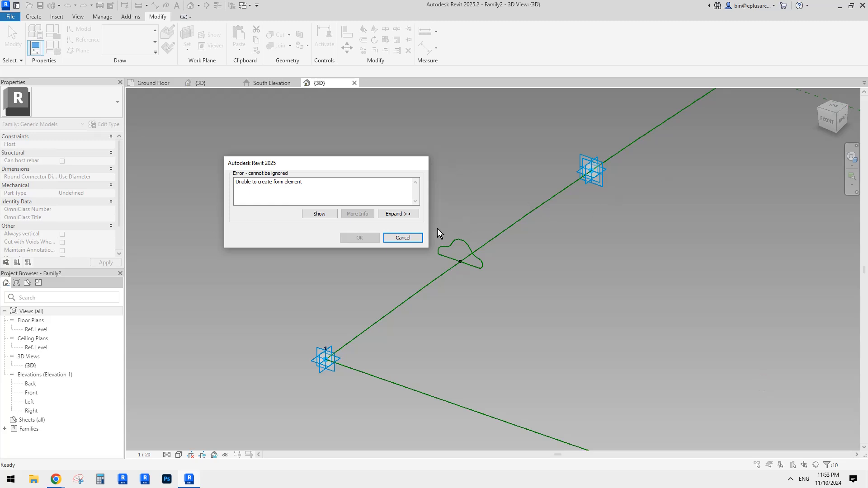
pyautogui.click(413, 237)
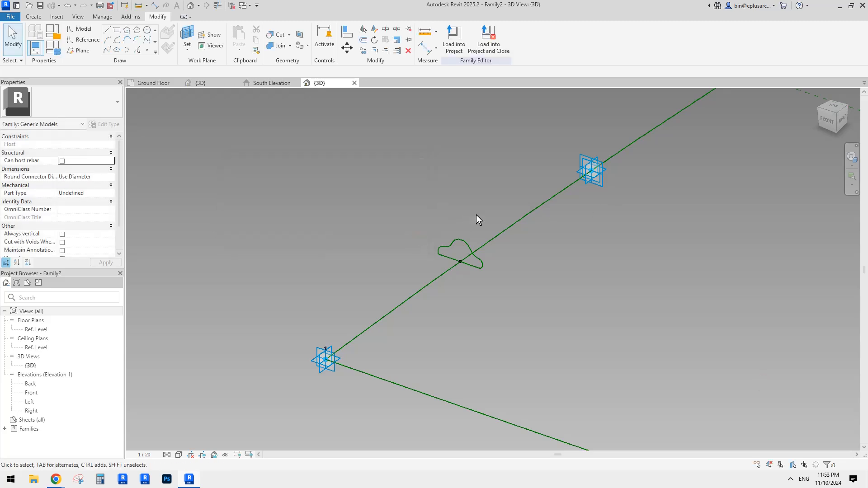
# - Raise adaptive point 2 vertically so that the outline edge through points 1, 2 and 3 bows upward
pyautogui.scroll(-3, 475, 217)
pyautogui.keyDown('shift'); pyautogui.moveTo(472, 226); pyautogui.dragTo(405, 248, button='middle'); pyautogui.keyUp('shift')
pyautogui.keyDown('shift'); pyautogui.moveTo(465, 233); pyautogui.dragTo(463, 246, button='middle'); pyautogui.keyUp('shift')
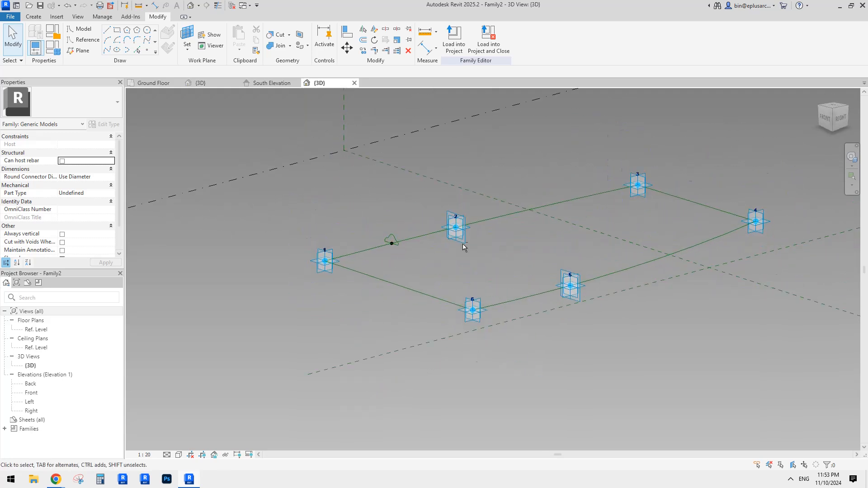
pyautogui.press('Tab')
pyautogui.press('Tab')
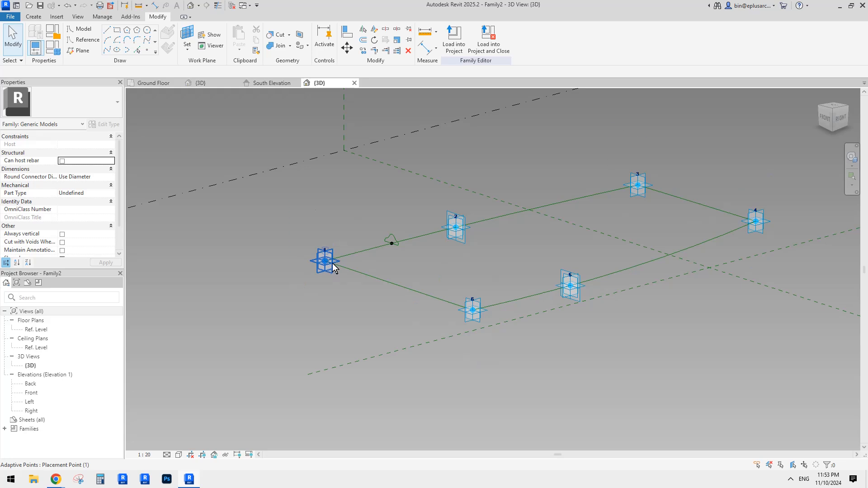
pyautogui.keyDown('shift'); pyautogui.moveTo(635, 243); pyautogui.dragTo(606, 276, button='middle'); pyautogui.keyUp('shift')
pyautogui.scroll(3, 502, 235)
pyautogui.click(483, 244)
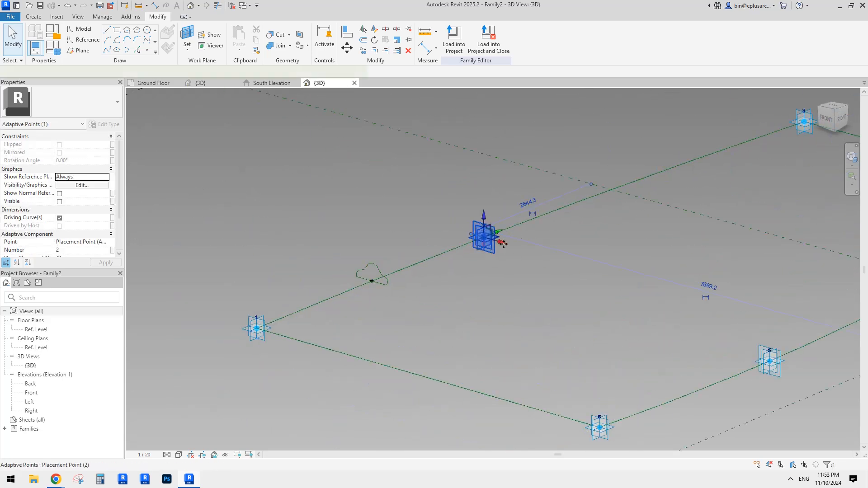
pyautogui.moveTo(484, 244); pyautogui.dragTo(534, 237, button='middle')
pyautogui.keyDown('shift'); pyautogui.moveTo(534, 237); pyautogui.dragTo(544, 236, button='middle'); pyautogui.keyUp('shift')
pyautogui.moveTo(535, 190); pyautogui.dragTo(535, 177)
pyautogui.scroll(-2, 404, 178)
pyautogui.keyDown('shift'); pyautogui.moveTo(607, 270); pyautogui.dragTo(607, 231, button='middle'); pyautogui.keyUp('shift')
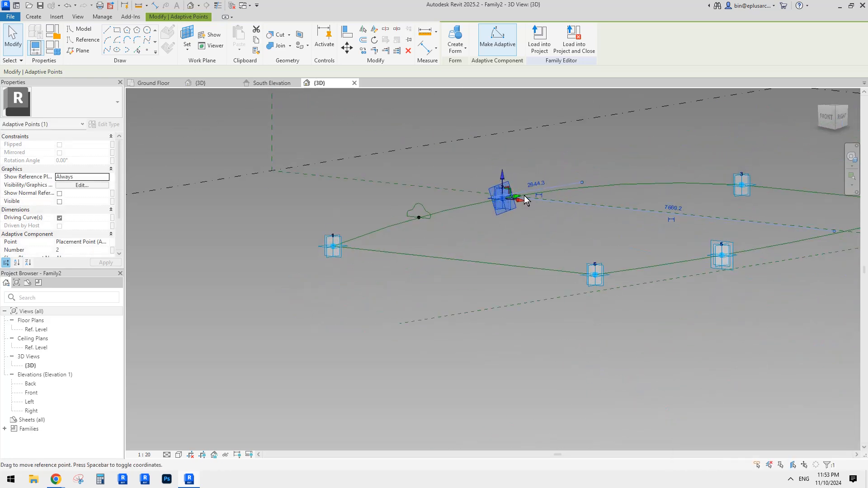
pyautogui.keyDown('shift'); pyautogui.moveTo(584, 188); pyautogui.dragTo(680, 188, button='middle'); pyautogui.keyUp('shift')
pyautogui.keyDown('shift'); pyautogui.moveTo(716, 258); pyautogui.dragTo(726, 235, button='middle'); pyautogui.keyUp('shift')
pyautogui.keyDown('shift'); pyautogui.moveTo(631, 226); pyautogui.dragTo(636, 259, button='middle'); pyautogui.keyUp('shift')
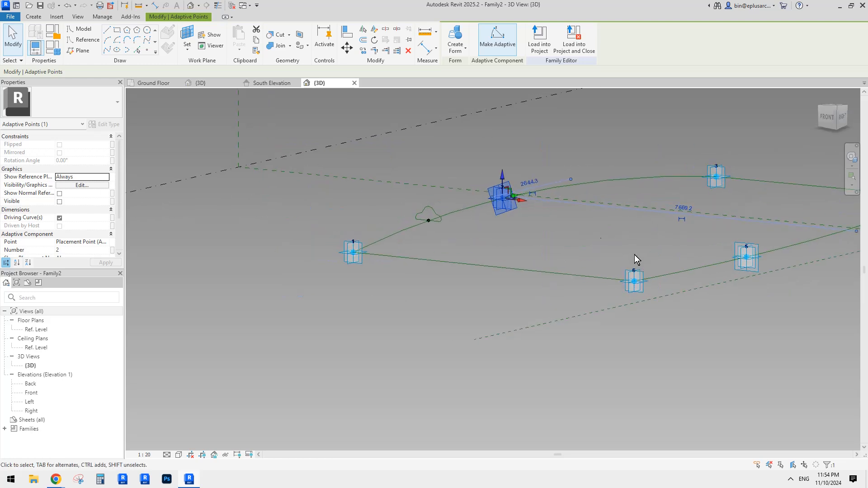
pyautogui.press('Escape')
# - Try again to create a form from the closed profile and the outline with point 2 raised
pyautogui.keyDown('shift'); pyautogui.moveTo(438, 236); pyautogui.dragTo(443, 275, button='middle'); pyautogui.keyUp('shift')
pyautogui.click(426, 238)
pyautogui.scroll(2, 419, 246)
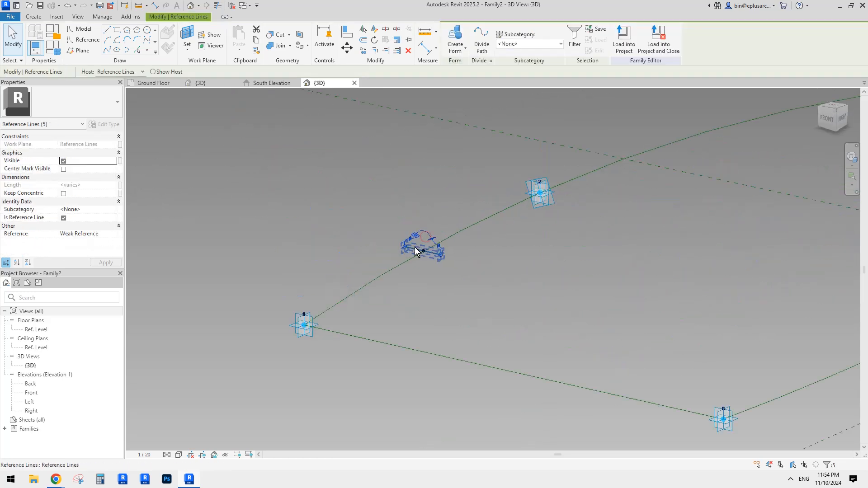
pyautogui.press('Tab')
pyautogui.keyDown('ctrl'); pyautogui.click(399, 267); pyautogui.keyUp('ctrl')
pyautogui.click(456, 32)
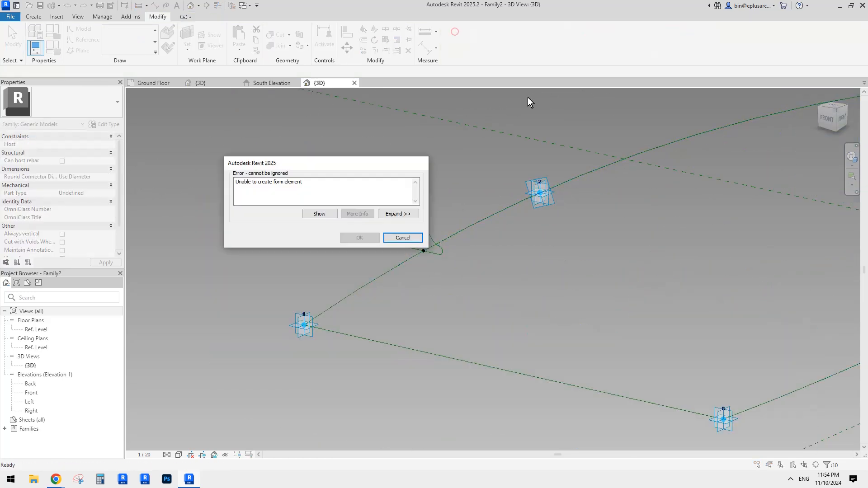
pyautogui.press('Escape')
# - Raise adaptive point 5 vertically so that the opposite outline edge bows upward as well
pyautogui.scroll(-2, 530, 147)
pyautogui.moveTo(678, 213); pyautogui.dragTo(548, 202, button='middle')
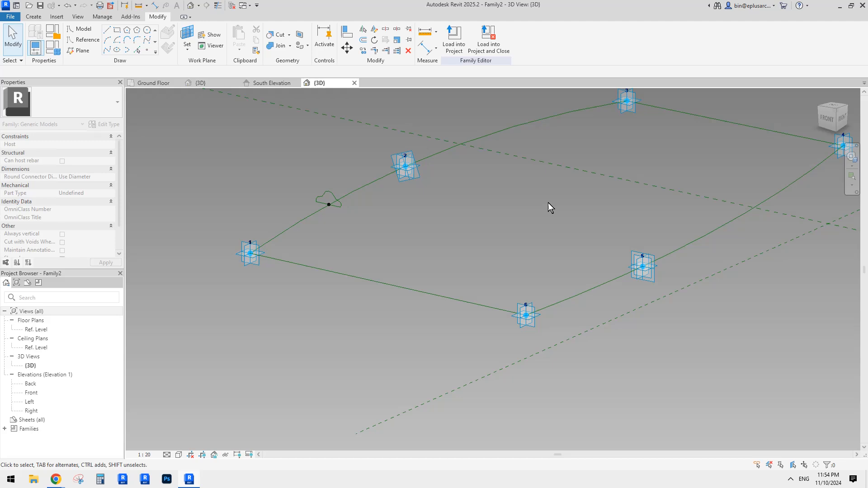
pyautogui.click(658, 270)
pyautogui.moveTo(643, 241); pyautogui.dragTo(642, 222)
pyautogui.press('Escape')
# - Create a solid moulding form from the closed profile and the six-point outline
pyautogui.scroll(2, 359, 189)
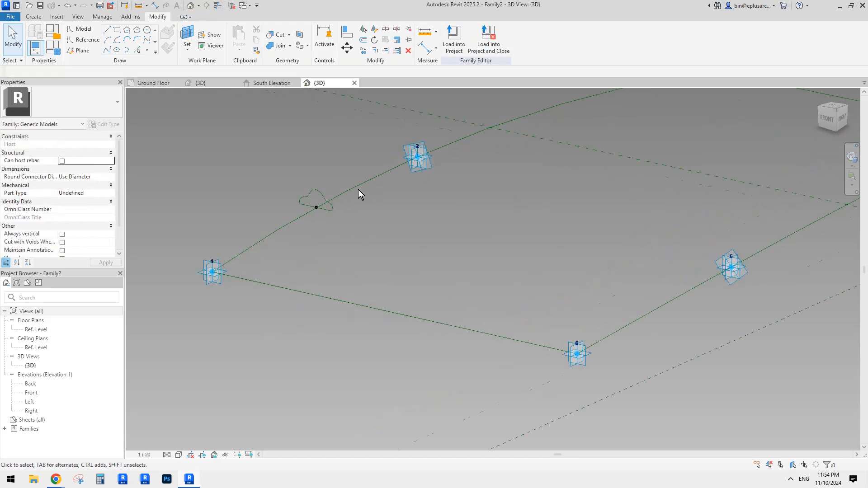
pyautogui.click(323, 193)
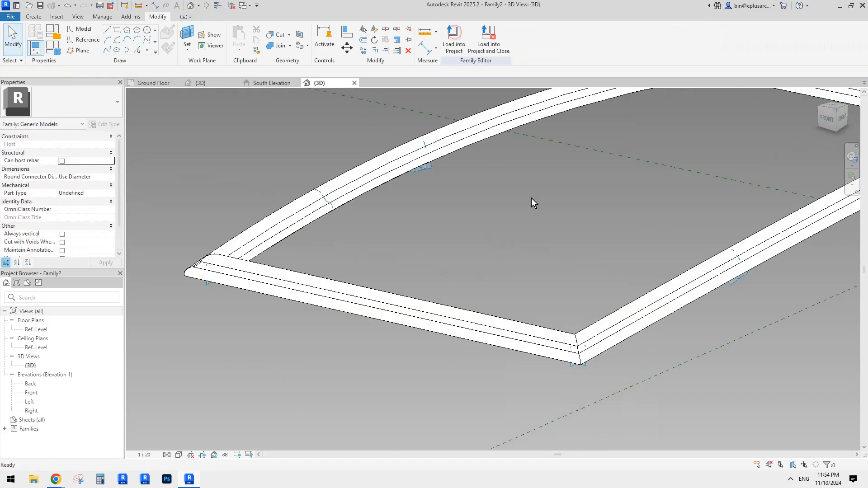
pyautogui.keyDown('shift'); pyautogui.moveTo(531, 198); pyautogui.dragTo(560, 248, button='middle'); pyautogui.keyUp('shift')
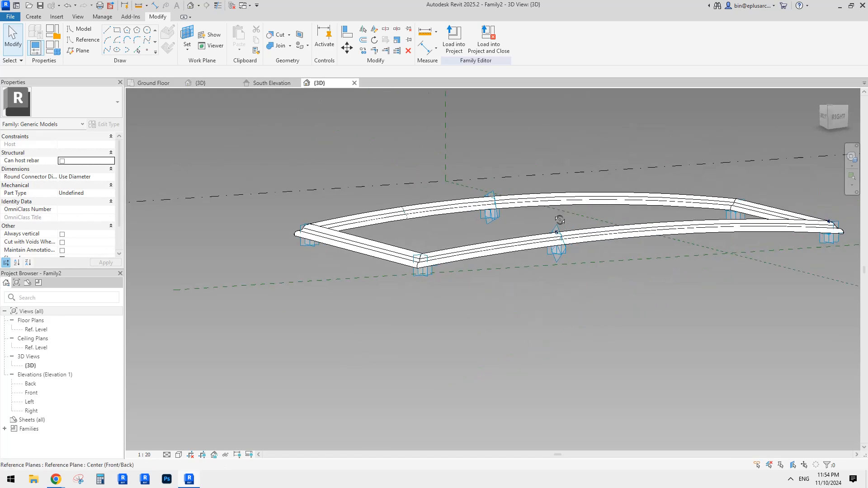
pyautogui.keyDown('shift'); pyautogui.moveTo(779, 319); pyautogui.dragTo(708, 261, button='middle'); pyautogui.keyUp('shift')
# - Load the updated family into Project2 and show the moulding frame on the curved wall in the project's 3D view
pyautogui.click(454, 38)
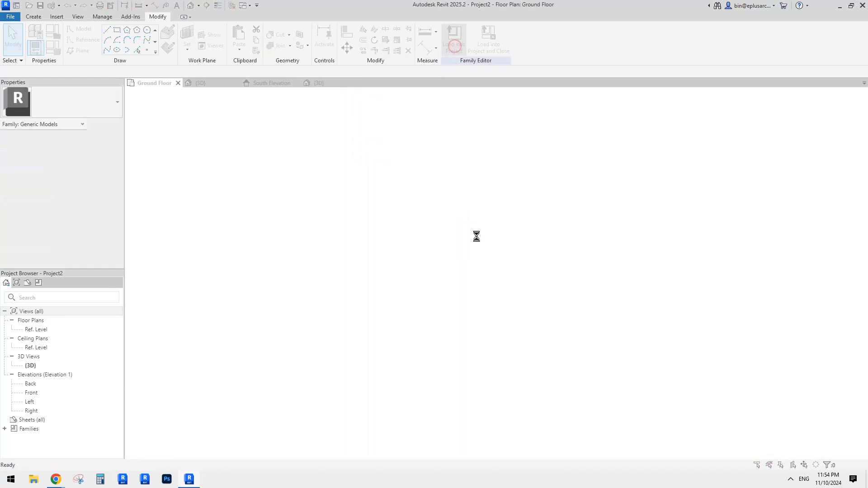
pyautogui.click(394, 212)
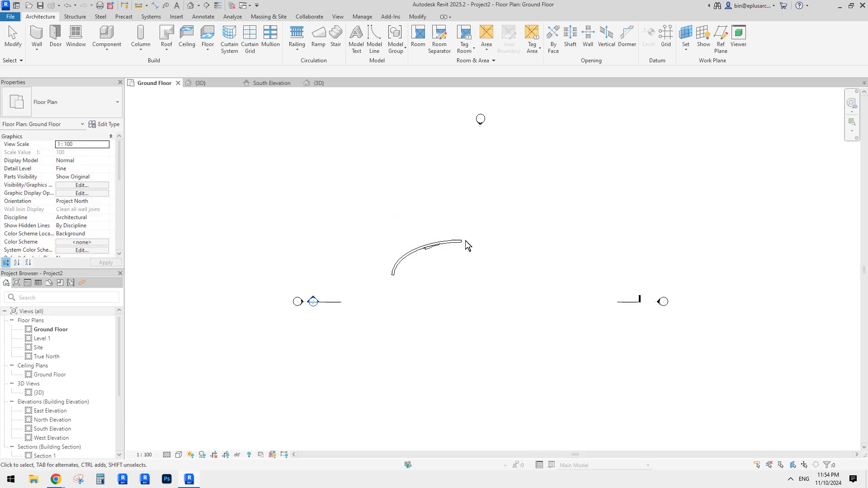
pyautogui.click(192, 6)
pyautogui.scroll(1, 497, 235)
pyautogui.keyDown('shift'); pyautogui.moveTo(497, 235); pyautogui.dragTo(545, 219, button='middle'); pyautogui.keyUp('shift')
pyautogui.click(485, 148)
pyautogui.click(150, 412)
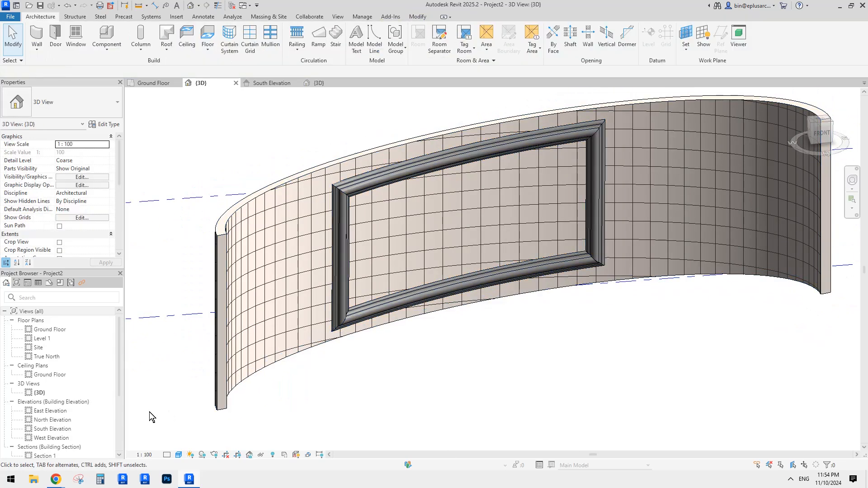
# - Check the Reddit request's reference photo in Chrome, and examine the placed moulding frame on the curved wall in Revit
pyautogui.click(56, 480)
pyautogui.click(51, 440)
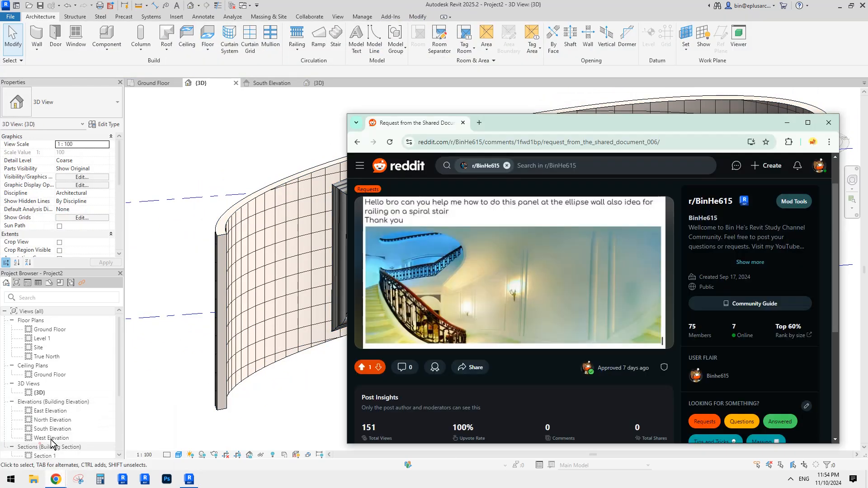
pyautogui.click(189, 479)
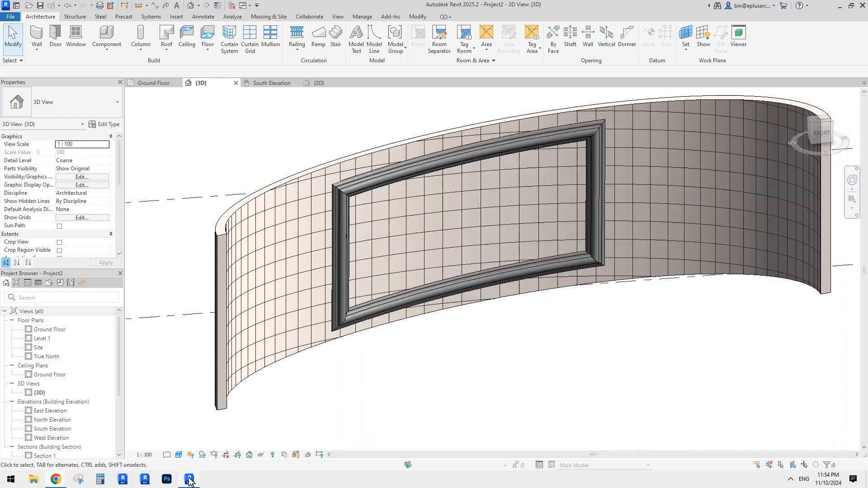
pyautogui.keyDown('shift'); pyautogui.moveTo(524, 276); pyautogui.dragTo(502, 311, button='middle'); pyautogui.keyUp('shift')
pyautogui.click(508, 271)
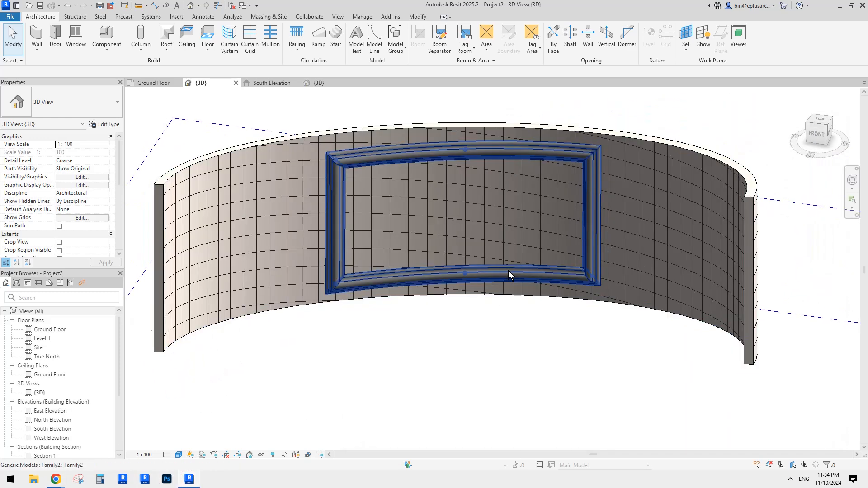
pyautogui.moveTo(508, 271)
pyautogui.keyDown('shift'); pyautogui.mouseDown(button='middle')
pyautogui.moveTo(475, 283)
pyautogui.moveTo(506, 272)
pyautogui.mouseUp(button='middle'); pyautogui.keyUp('shift')
pyautogui.keyDown('shift'); pyautogui.moveTo(703, 175); pyautogui.dragTo(593, 212, button='middle'); pyautogui.keyUp('shift')
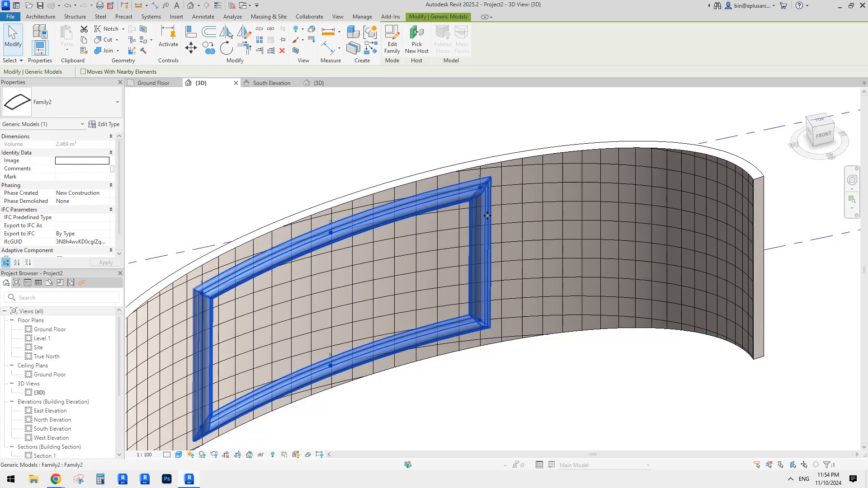
pyautogui.scroll(-2, 469, 194)
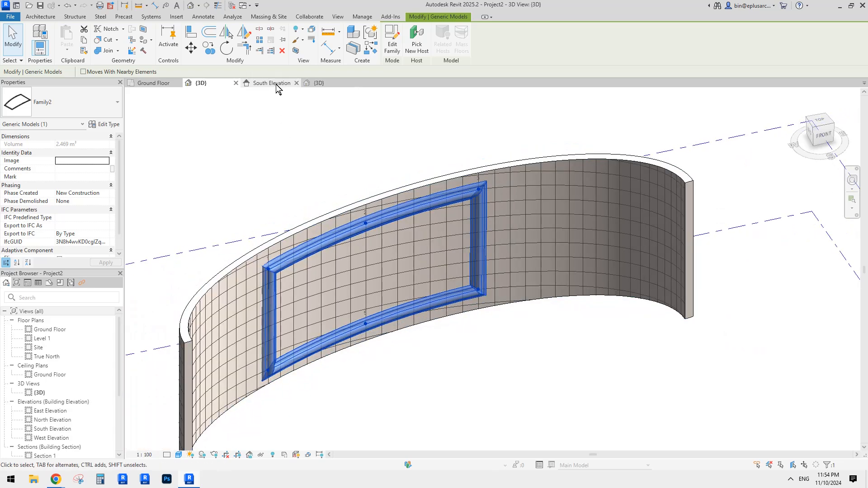
# - Return to the Family2 3D view, close up on the moulding profile
pyautogui.click(318, 83)
pyautogui.scroll(2, 340, 234)
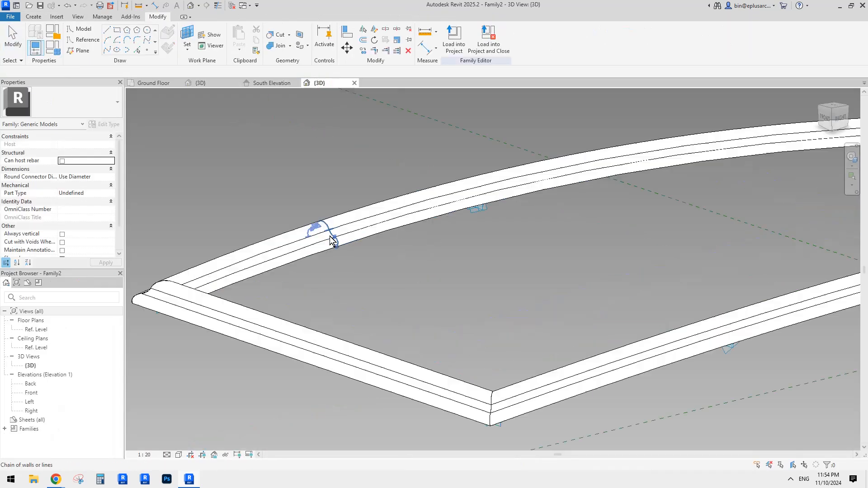
# - Try deleting the solid moulding form to expose the profile, and undo the deletion
pyautogui.click(365, 228)
pyautogui.press('Delete')
pyautogui.scroll(2, 321, 245)
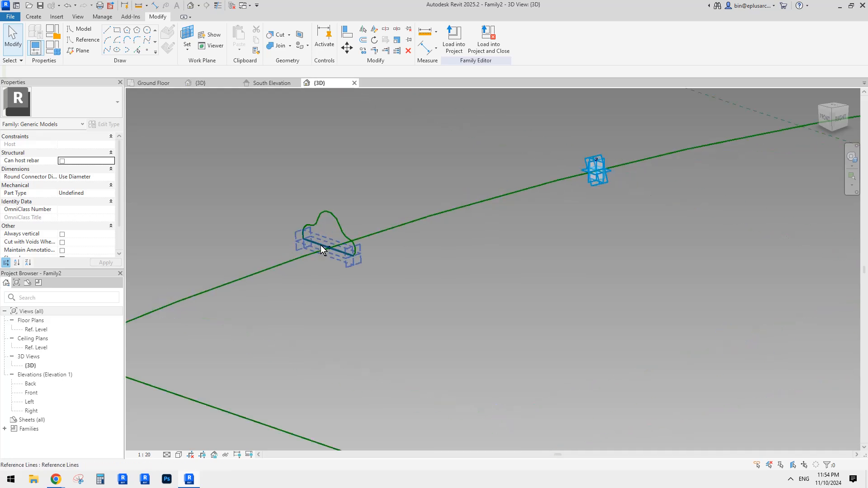
pyautogui.moveTo(397, 234); pyautogui.dragTo(409, 231, button='middle')
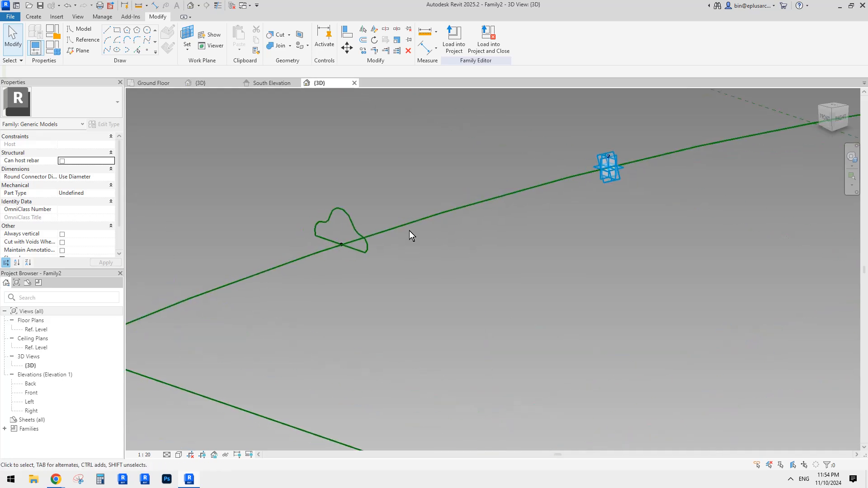
pyautogui.hotkey('ctrl', 'z')
# - Temporarily hide the solid moulding form so that only the profile, outline and adaptive points are shown
pyautogui.click(457, 200)
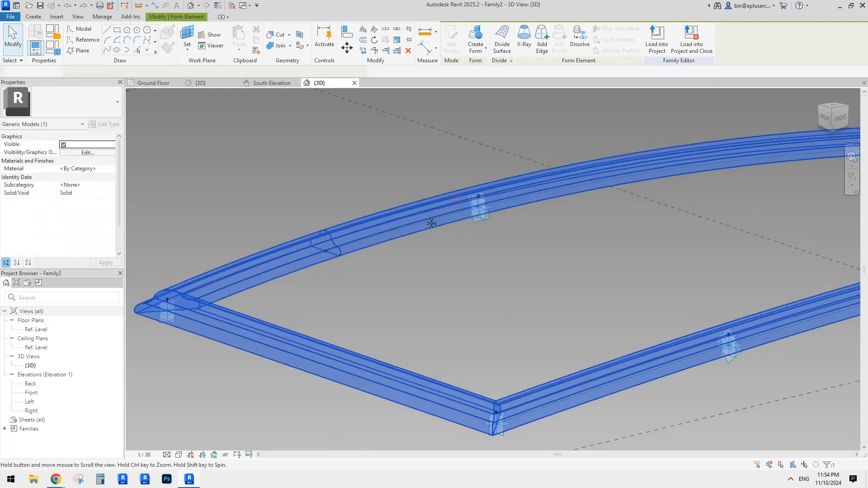
pyautogui.press('h')
pyautogui.moveTo(430, 213); pyautogui.dragTo(454, 219, button='middle')
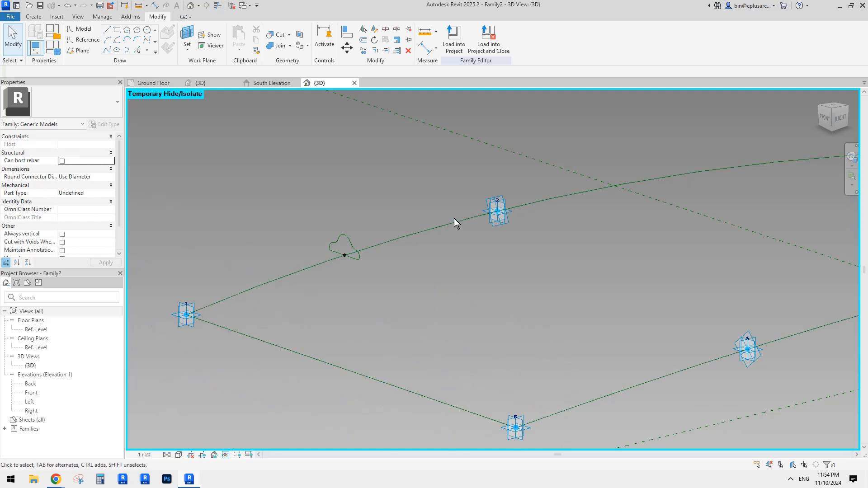
# - Scale the moulding profile and its base line down to about half size around the path point, and restore the hidden solid form
pyautogui.scroll(4, 389, 233)
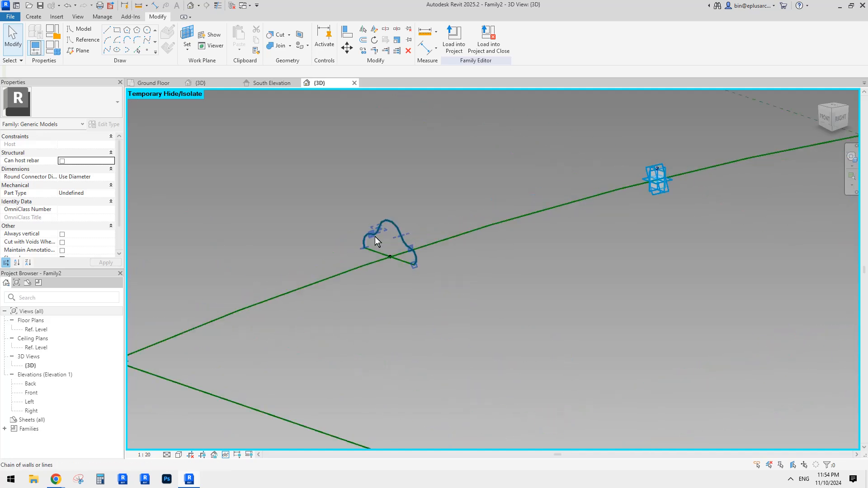
pyautogui.click(407, 227)
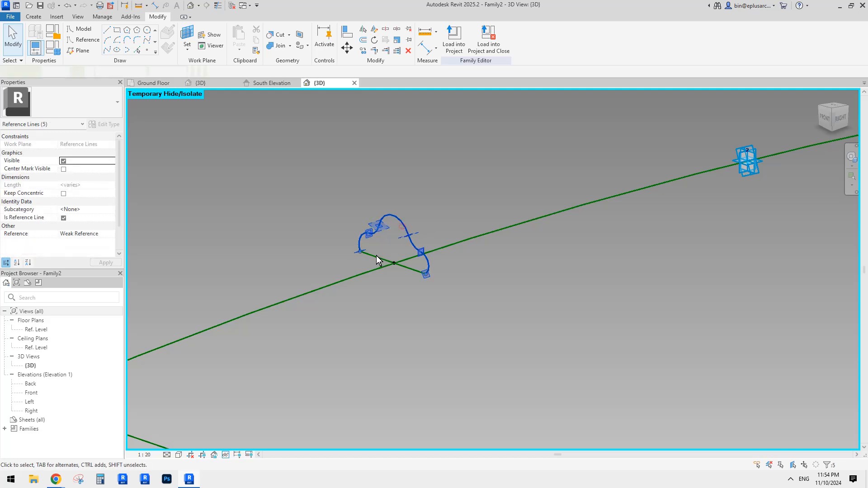
pyautogui.keyDown('ctrl'); pyautogui.click(376, 256); pyautogui.keyUp('ctrl')
pyautogui.keyDown('shift'); pyautogui.moveTo(380, 257); pyautogui.dragTo(415, 261, button='middle'); pyautogui.keyUp('shift')
pyautogui.scroll(1, 415, 261)
pyautogui.press('r')
pyautogui.press('e')
pyautogui.click(387, 263)
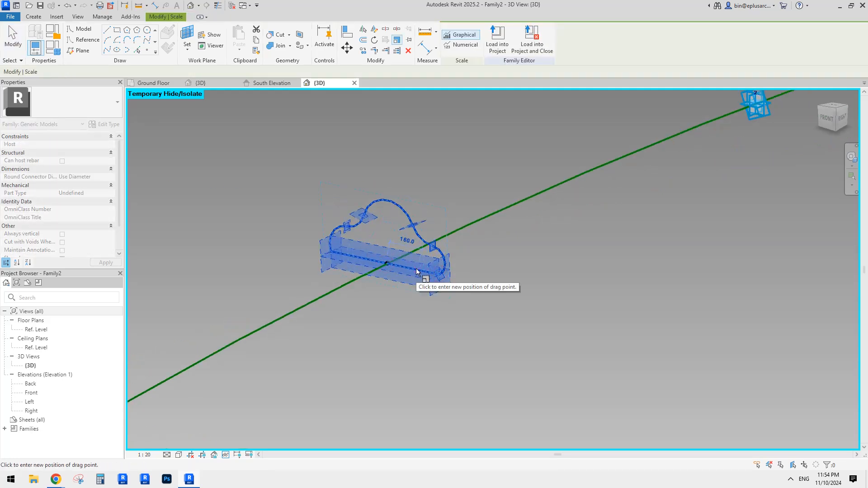
pyautogui.click(417, 269)
pyautogui.scroll(-3, 427, 268)
pyautogui.click(465, 270)
pyautogui.press('h')
pyautogui.press('r')
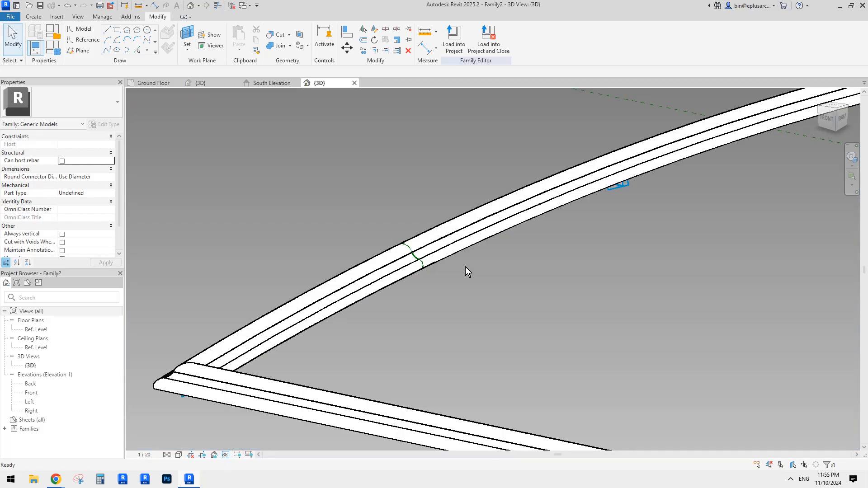
# - Examine the resized moulding frame and its six adaptive points in the family's 3D view
pyautogui.scroll(-4, 465, 267)
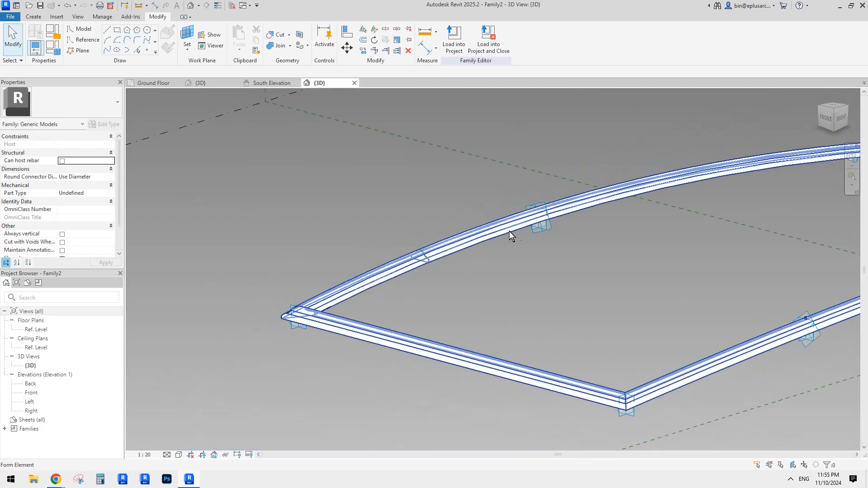
pyautogui.keyDown('shift'); pyautogui.moveTo(509, 231); pyautogui.dragTo(479, 277, button='middle'); pyautogui.keyUp('shift')
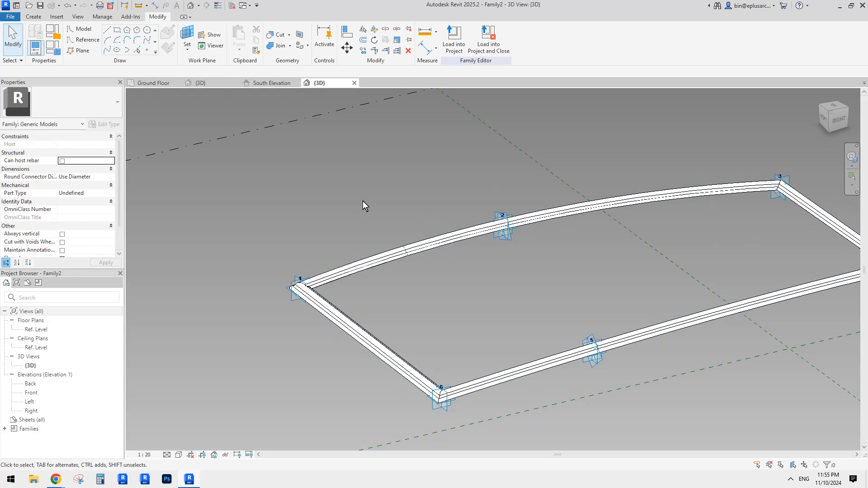
pyautogui.moveTo(473, 315); pyautogui.dragTo(460, 316, button='middle')
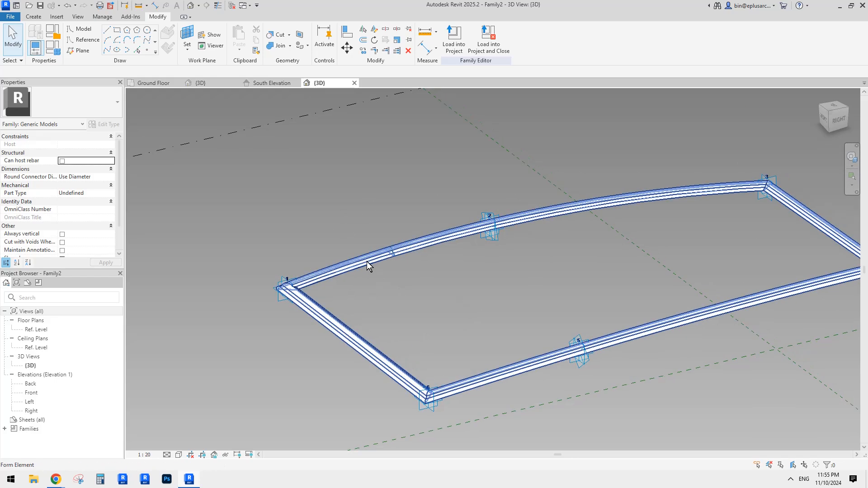
pyautogui.moveTo(385, 296); pyautogui.dragTo(385, 296, button='middle')
pyautogui.press('Tab')
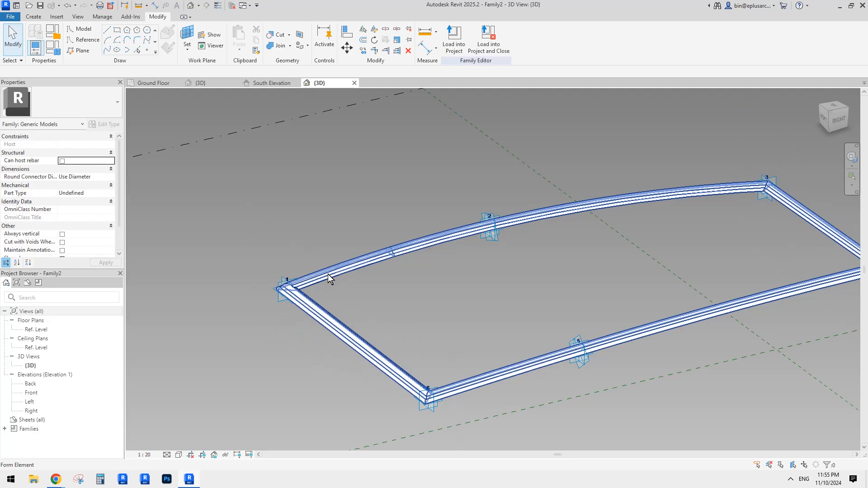
pyautogui.press('Tab')
pyautogui.moveTo(474, 238); pyautogui.dragTo(457, 240, button='middle')
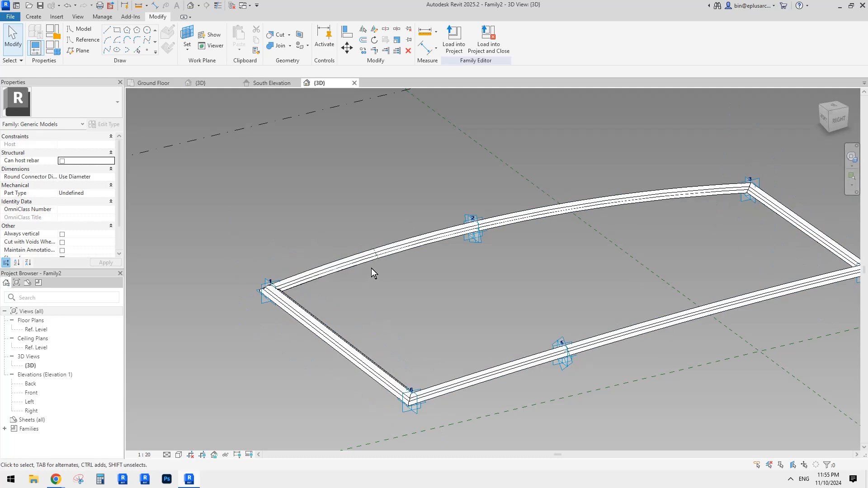
pyautogui.moveTo(384, 243); pyautogui.dragTo(382, 229, button='middle')
pyautogui.scroll(2, 383, 226)
pyautogui.scroll(-1, 401, 215)
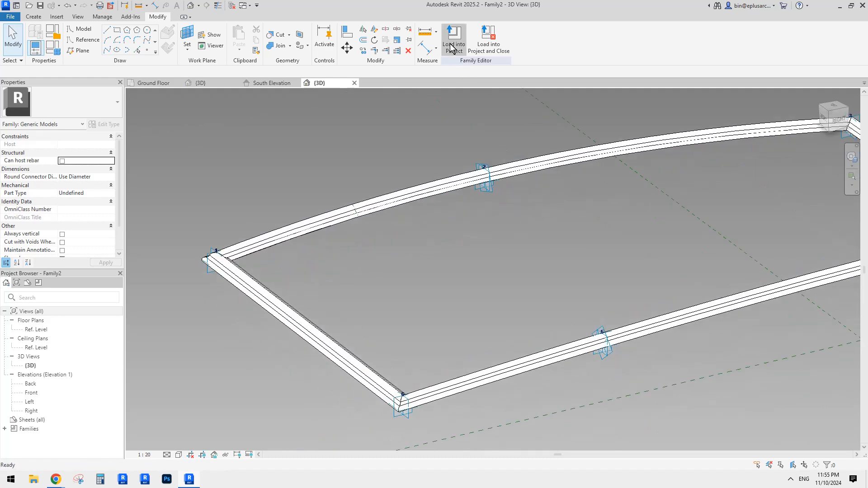
# - Load the updated family into Project2, replacing the existing version, and show the curved wall in the default 3D view
pyautogui.click(450, 43)
pyautogui.click(386, 216)
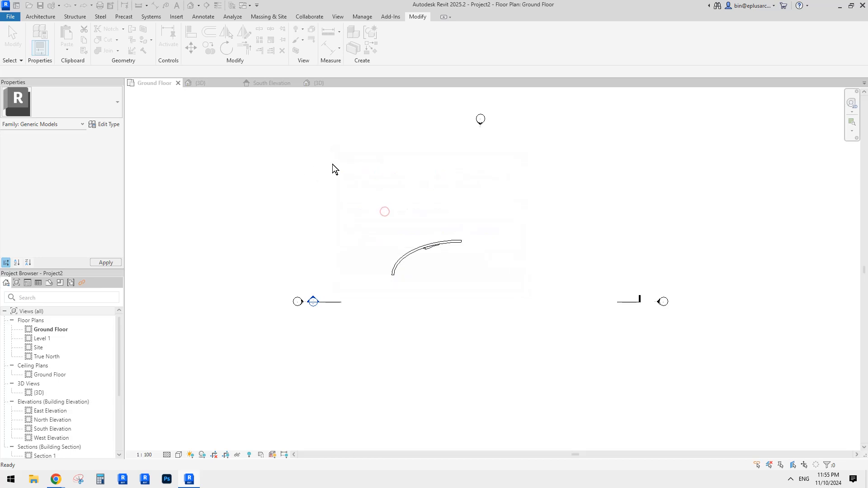
pyautogui.click(191, 5)
pyautogui.keyDown('shift'); pyautogui.moveTo(424, 129); pyautogui.dragTo(540, 168, button='middle'); pyautogui.keyUp('shift')
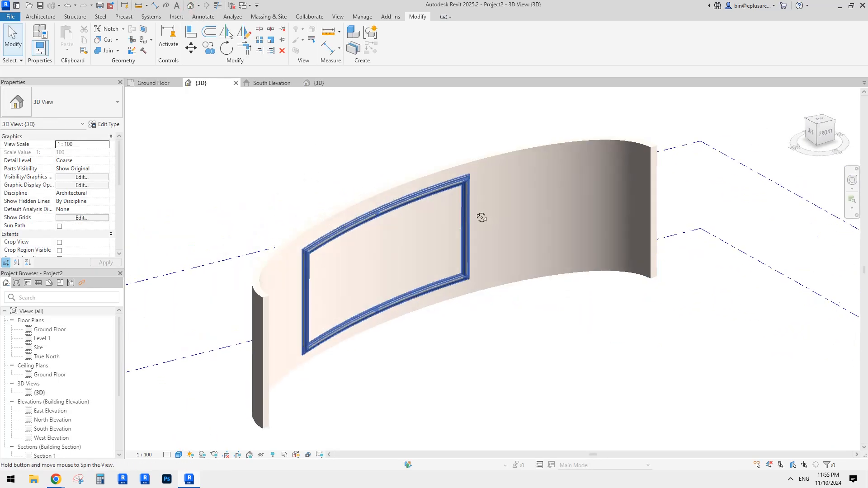
pyautogui.moveTo(479, 189)
pyautogui.keyDown('shift'); pyautogui.mouseDown(button='middle')
pyautogui.moveTo(507, 188)
pyautogui.moveTo(487, 180)
pyautogui.mouseUp(button='middle'); pyautogui.keyUp('shift')
# - Place a second Family2 component by six points on the curved wall's inner face, in the free area beside the first frame
pyautogui.click(40, 16)
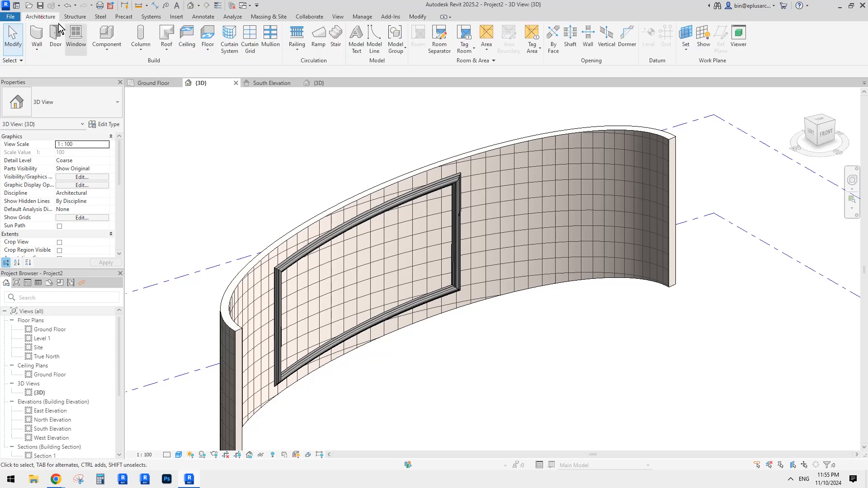
pyautogui.moveTo(525, 147); pyautogui.dragTo(492, 150, button='middle')
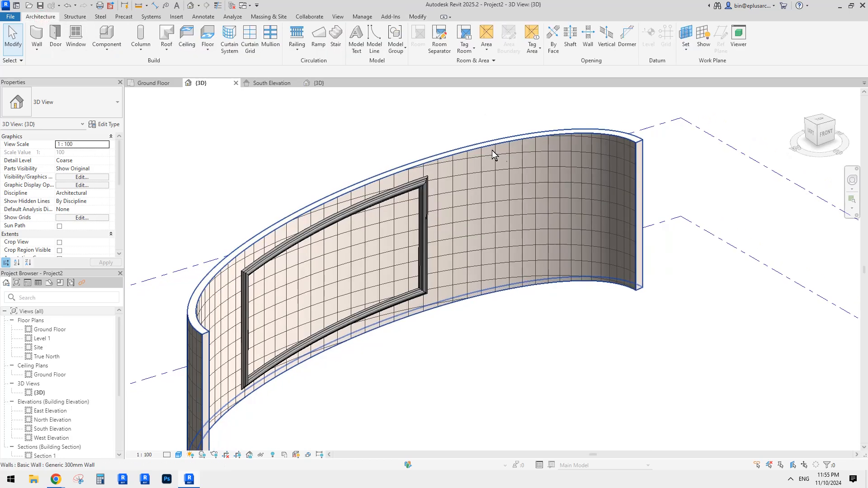
pyautogui.click(108, 36)
pyautogui.scroll(2, 492, 173)
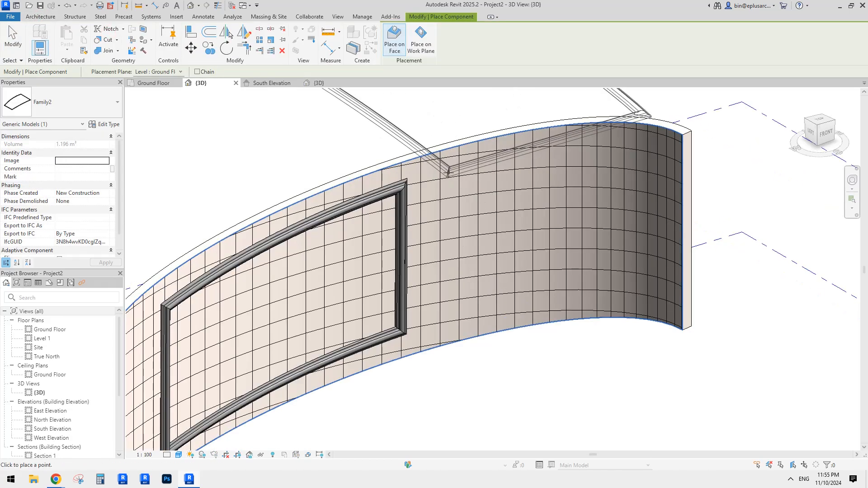
pyautogui.click(441, 176)
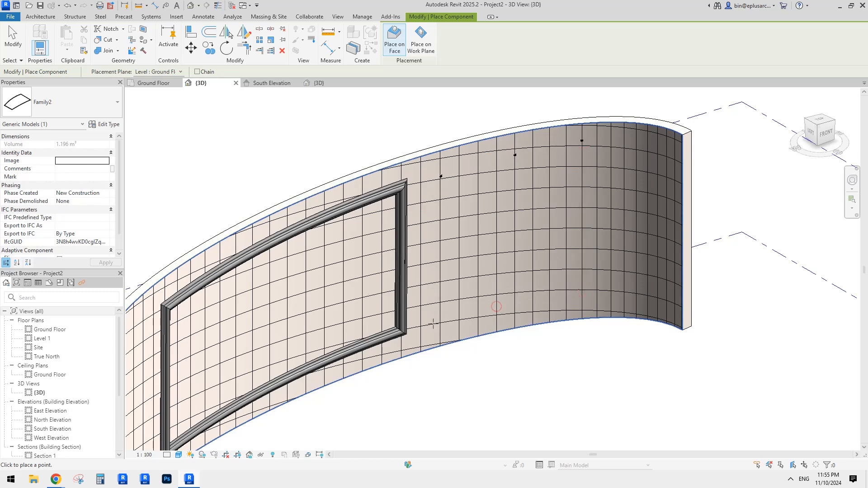
pyautogui.press('Escape')
# - Show the project's 3D view in wireframe, close up on the second frame's upper corner nearest the first frame
pyautogui.keyDown('shift'); pyautogui.moveTo(666, 121); pyautogui.dragTo(541, 196, button='middle'); pyautogui.keyUp('shift')
pyautogui.scroll(5, 542, 197)
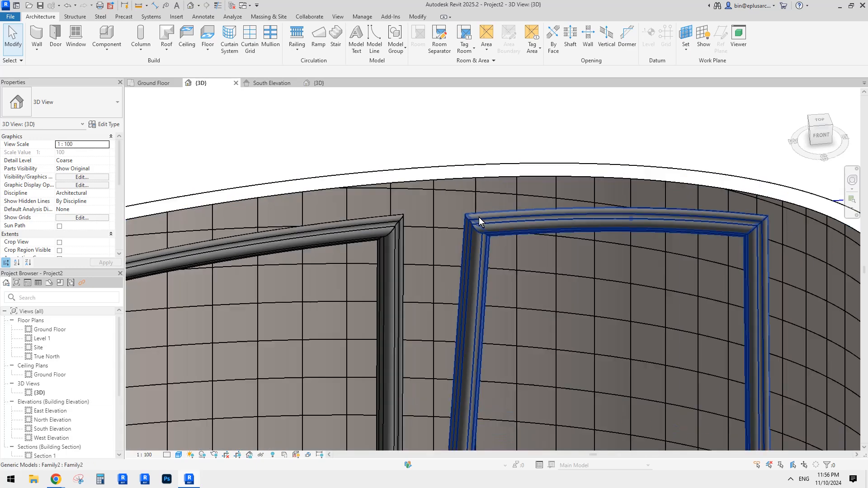
pyautogui.press('Tab')
pyautogui.press('Tab')
pyautogui.press('Tab')
pyautogui.scroll(-2, 476, 227)
pyautogui.keyDown('shift'); pyautogui.moveTo(494, 236); pyautogui.dragTo(464, 221, button='middle'); pyautogui.keyUp('shift')
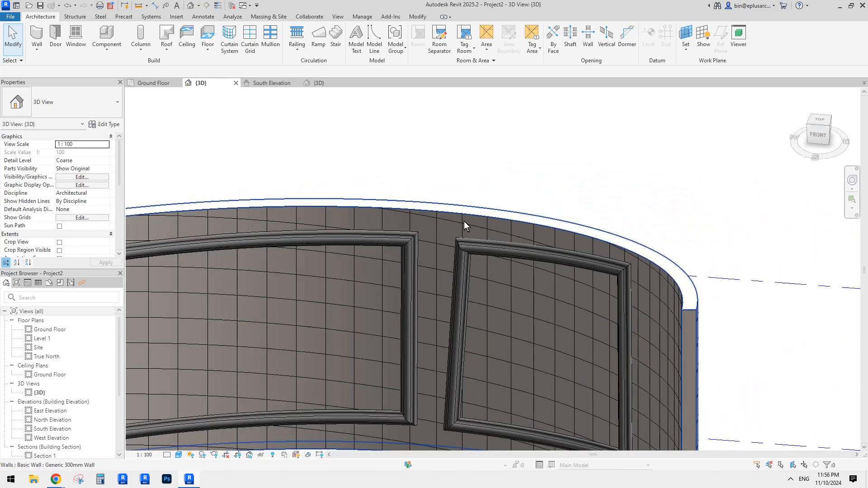
pyautogui.scroll(1, 466, 251)
pyautogui.scroll(1, 466, 251)
pyautogui.press('w')
pyautogui.press('f')
pyautogui.scroll(3, 461, 243)
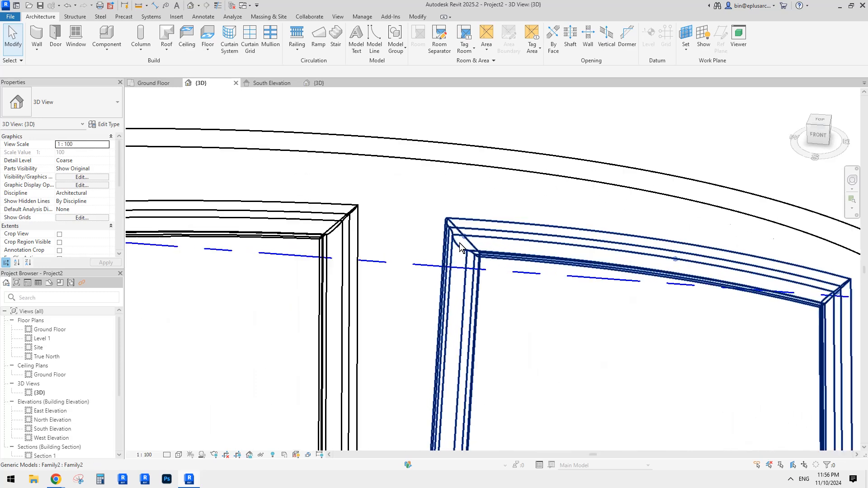
# - Move the second frame's upper adaptive point nearest the first frame slightly toward it, straightening the slanted vertical side
pyautogui.click(465, 243)
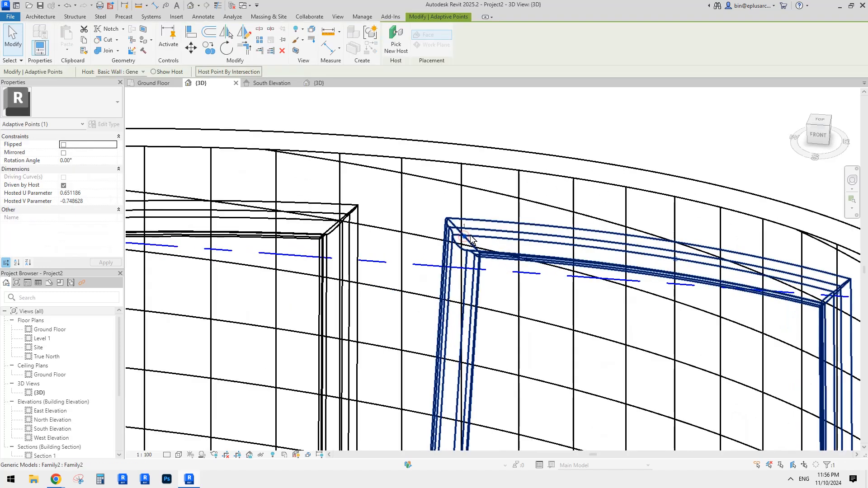
pyautogui.scroll(-2, 467, 241)
pyautogui.moveTo(467, 241); pyautogui.dragTo(511, 189, button='middle')
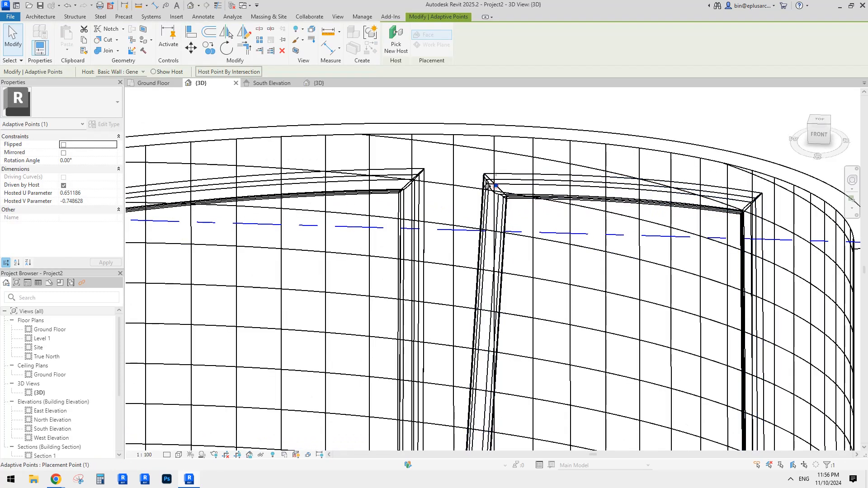
pyautogui.moveTo(487, 185); pyautogui.dragTo(479, 183)
pyautogui.scroll(-2, 481, 184)
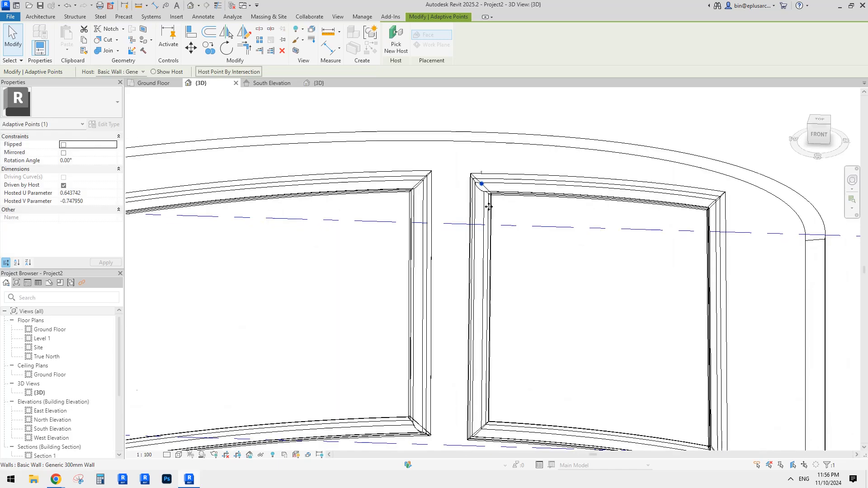
pyautogui.moveTo(488, 244); pyautogui.dragTo(491, 196, button='middle')
pyautogui.keyDown('shift'); pyautogui.moveTo(490, 196); pyautogui.dragTo(584, 196, button='middle'); pyautogui.keyUp('shift')
pyautogui.moveTo(746, 131); pyautogui.dragTo(683, 160, button='middle')
pyautogui.press('Escape')
# - Return the 3D view to shaded display with edges and examine both moulding frames on the curved wall
pyautogui.scroll(-3, 640, 180)
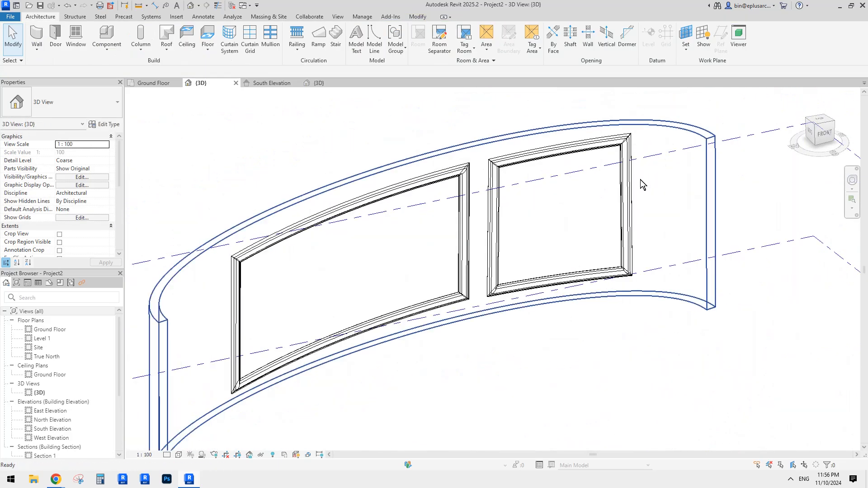
pyautogui.keyDown('shift'); pyautogui.moveTo(644, 186); pyautogui.dragTo(480, 187, button='middle'); pyautogui.keyUp('shift')
pyautogui.scroll(-1, 626, 229)
pyautogui.scroll(-1, 441, 215)
pyautogui.scroll(1, 424, 205)
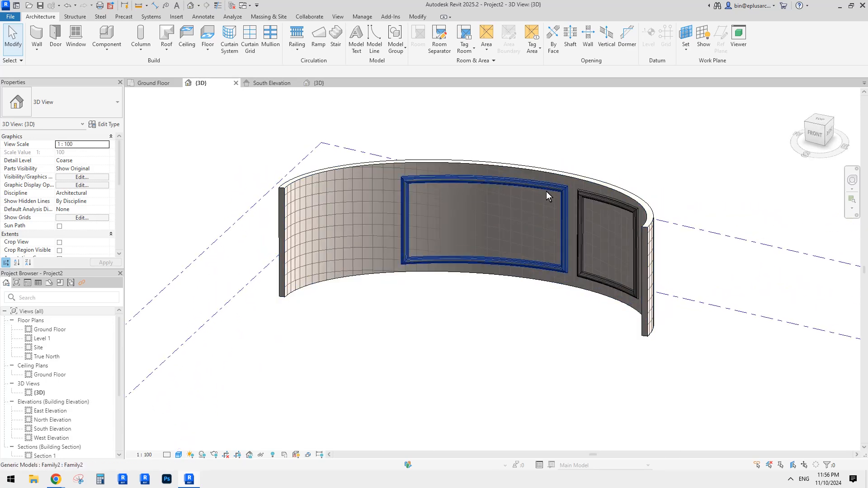
pyautogui.moveTo(546, 191)
pyautogui.keyDown('shift'); pyautogui.mouseDown(button='middle')
pyautogui.moveTo(529, 151)
pyautogui.moveTo(638, 170)
pyautogui.moveTo(611, 193)
pyautogui.mouseUp(button='middle'); pyautogui.keyUp('shift')
pyautogui.scroll(-2, 569, 214)
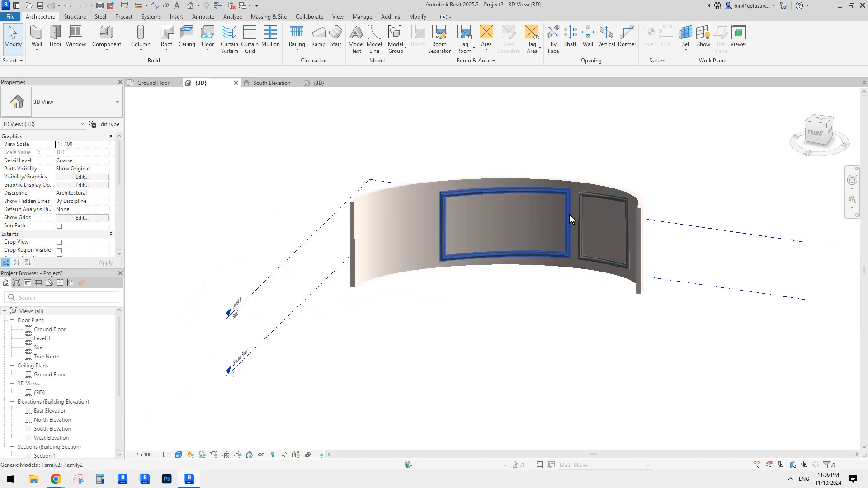
pyautogui.scroll(2, 526, 209)
# - Check the Reddit request's panel photo in Chrome, and return to Revit to review the complete frame in the Family2 3D view
pyautogui.moveTo(57, 483)
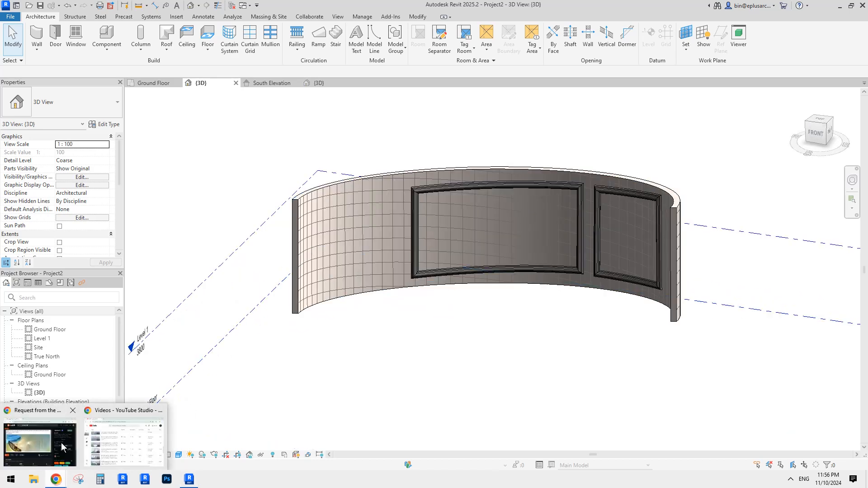
pyautogui.click(39, 446)
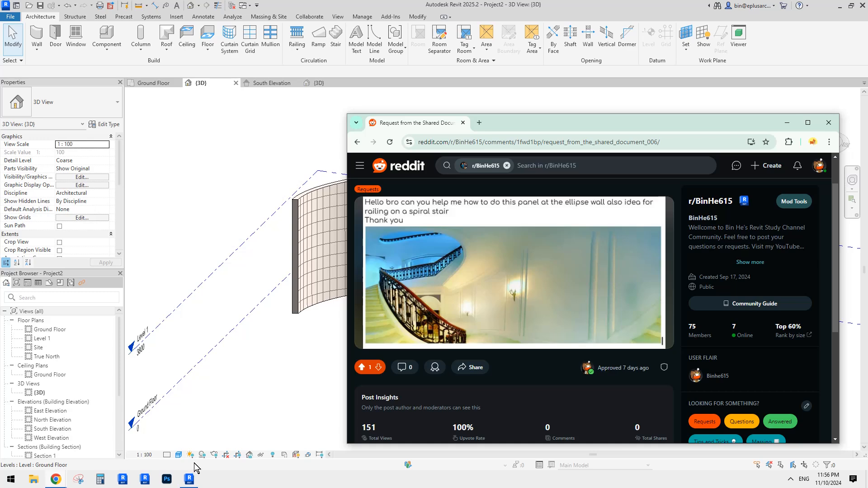
pyautogui.click(190, 480)
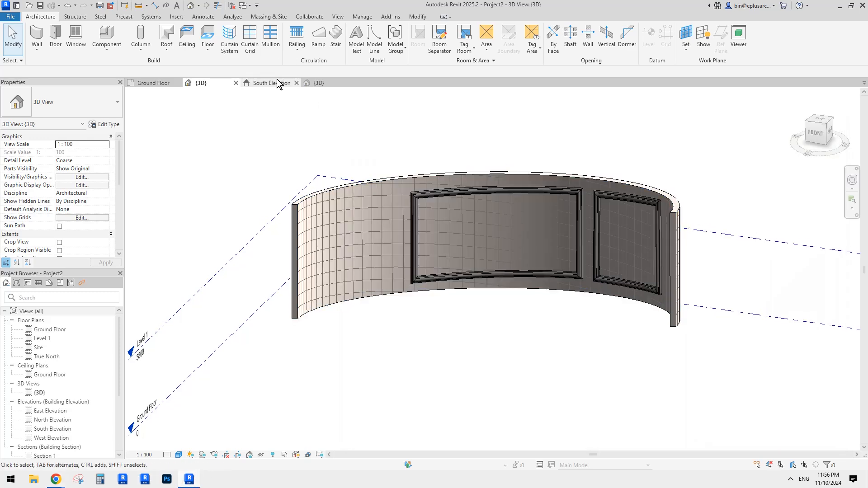
pyautogui.click(326, 82)
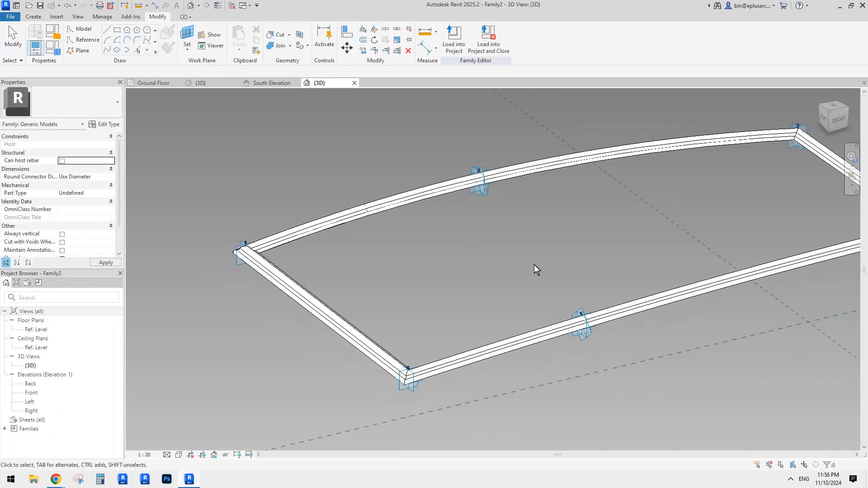
pyautogui.scroll(-2, 510, 262)
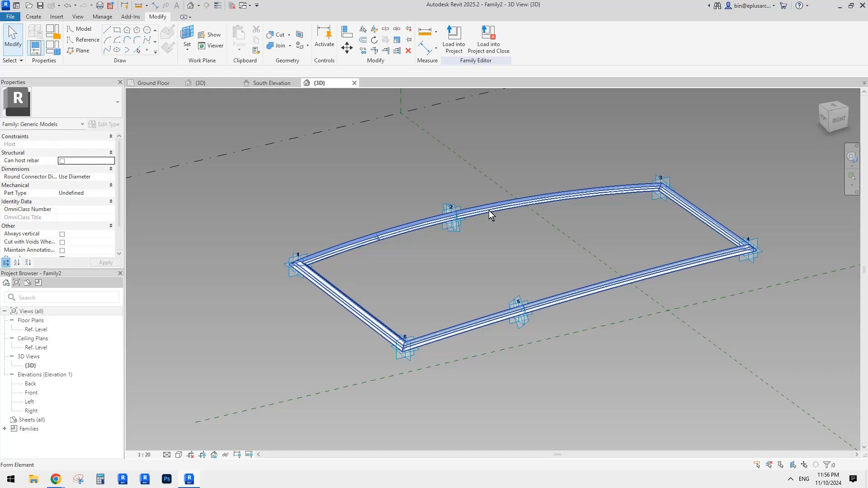
# - Check how both frames follow the wall's sloped edges in the South Elevation
pyautogui.click(271, 83)
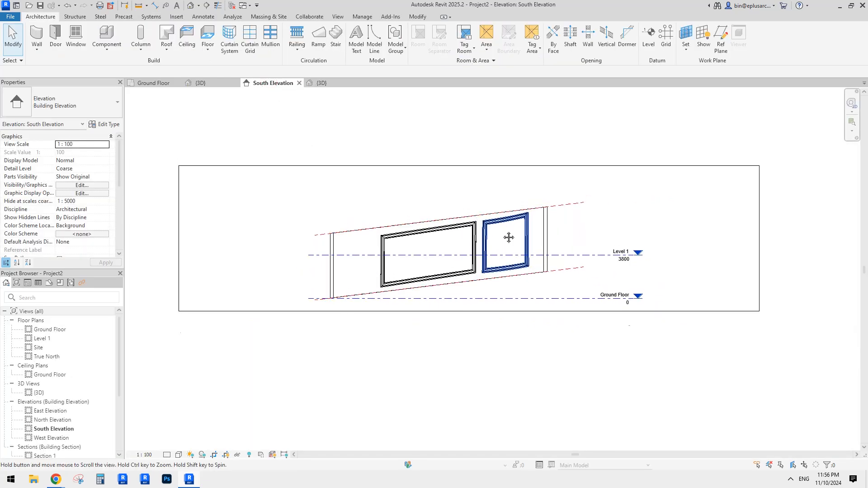
pyautogui.scroll(1, 513, 267)
pyautogui.moveTo(508, 264); pyautogui.dragTo(492, 230, button='middle')
# - Inspect the larger moulding frame on the curved wall from several angles in the project's default 3D view
pyautogui.click(192, 6)
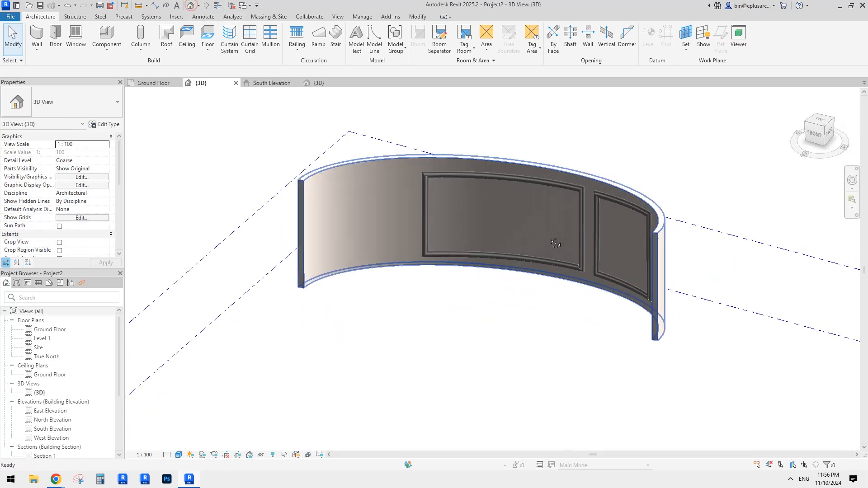
pyautogui.click(533, 171)
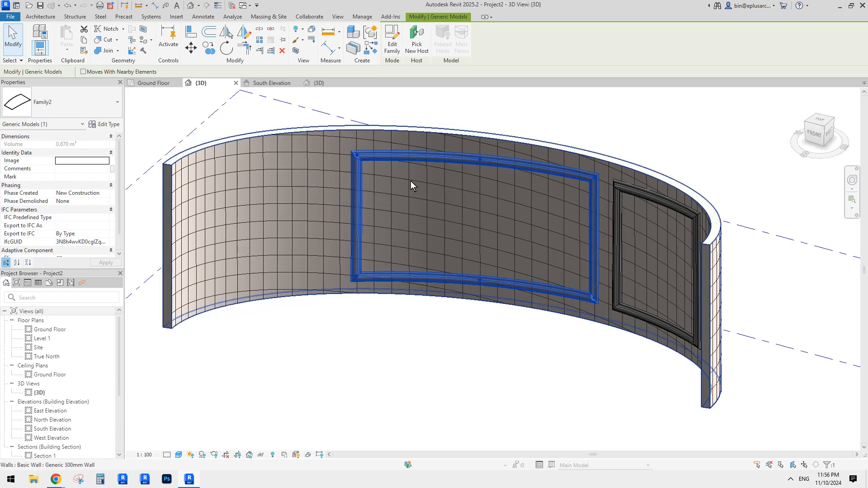
pyautogui.keyDown('shift'); pyautogui.moveTo(422, 168); pyautogui.dragTo(461, 175, button='middle'); pyautogui.keyUp('shift')
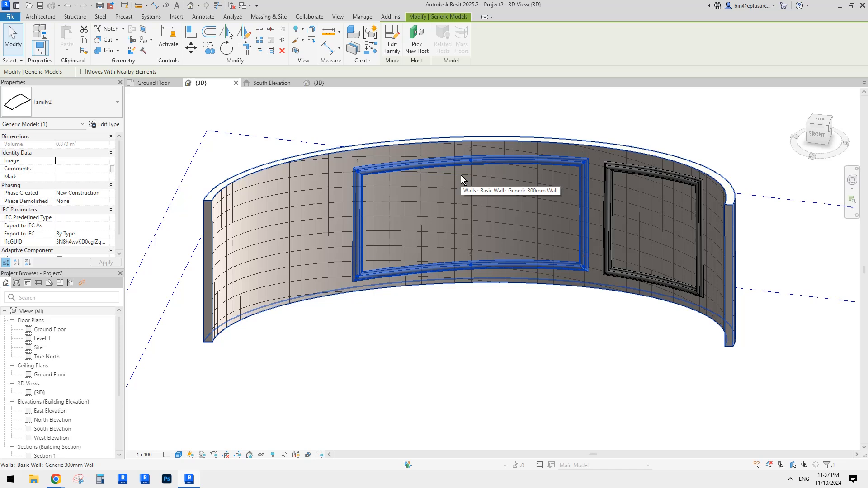
pyautogui.keyDown('shift'); pyautogui.moveTo(460, 175); pyautogui.dragTo(530, 219, button='middle'); pyautogui.keyUp('shift')
pyautogui.press('Escape')
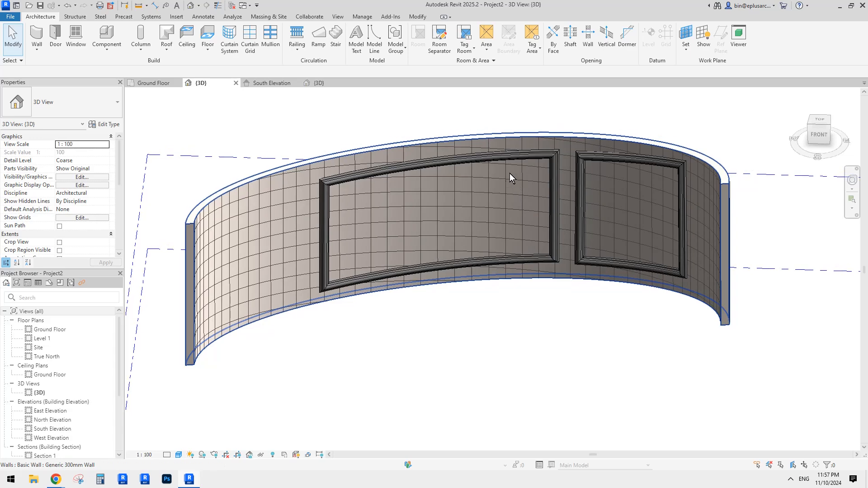
pyautogui.moveTo(402, 177)
pyautogui.keyDown('shift'); pyautogui.mouseDown(button='middle')
pyautogui.moveTo(445, 185)
pyautogui.moveTo(377, 180)
pyautogui.moveTo(426, 184)
pyautogui.moveTo(404, 181)
pyautogui.mouseUp(button='middle'); pyautogui.keyUp('shift')
pyautogui.click(422, 167)
pyautogui.scroll(-1, 442, 180)
pyautogui.press('Escape')
pyautogui.scroll(-2, 509, 176)
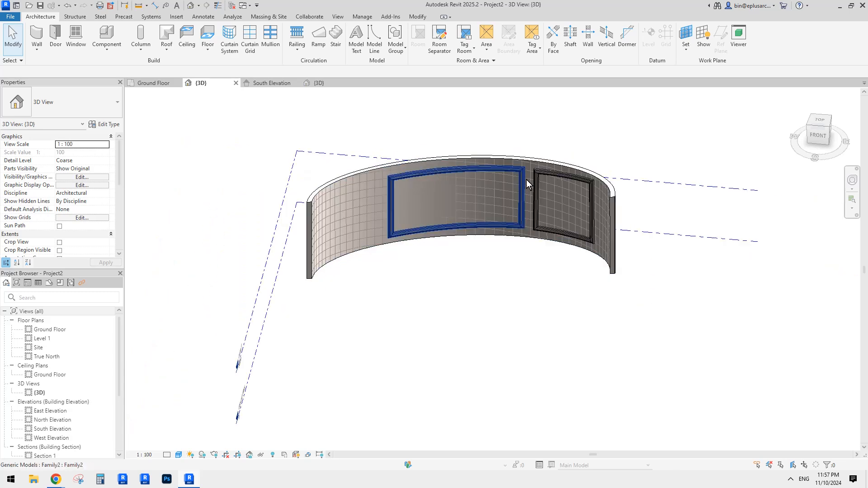
pyautogui.keyDown('shift'); pyautogui.moveTo(508, 173); pyautogui.dragTo(536, 214, button='middle'); pyautogui.keyUp('shift')
pyautogui.moveTo(368, 133); pyautogui.dragTo(623, 274)
pyautogui.press('c')
pyautogui.press('o')
pyautogui.click(511, 213)
pyautogui.press('Escape')
pyautogui.press('Escape')
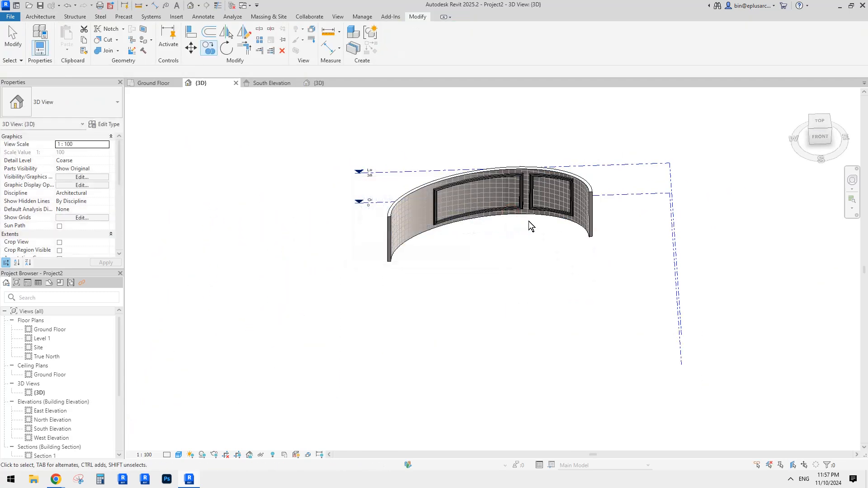
# - Copy the curved wall with both moulding frames about 6700 mm straight south of the original, working from the top view
pyautogui.keyDown('shift'); pyautogui.moveTo(528, 222); pyautogui.dragTo(520, 388, button='middle'); pyautogui.keyUp('shift')
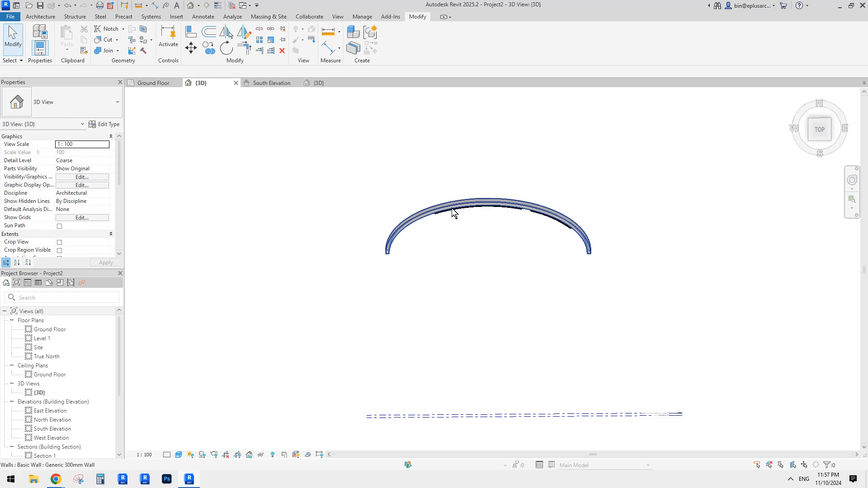
pyautogui.click(467, 210)
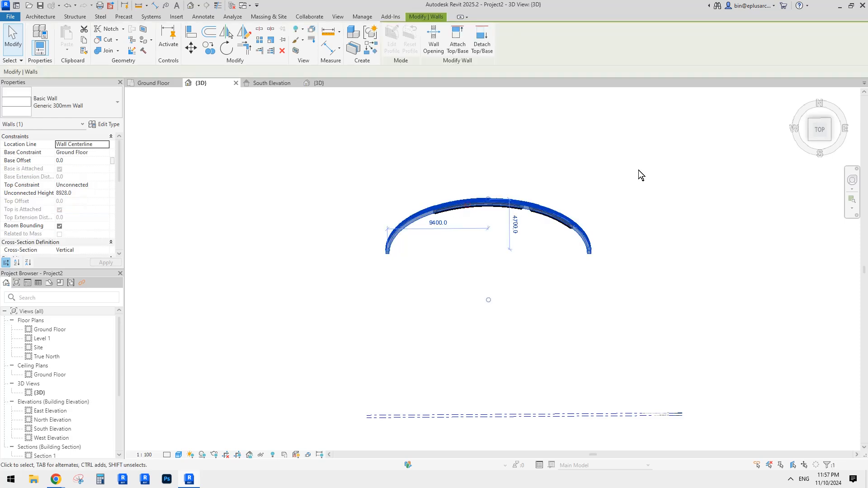
pyautogui.click(819, 130)
pyautogui.moveTo(566, 192); pyautogui.dragTo(511, 231)
pyautogui.press('c')
pyautogui.press('o')
pyautogui.click(493, 228)
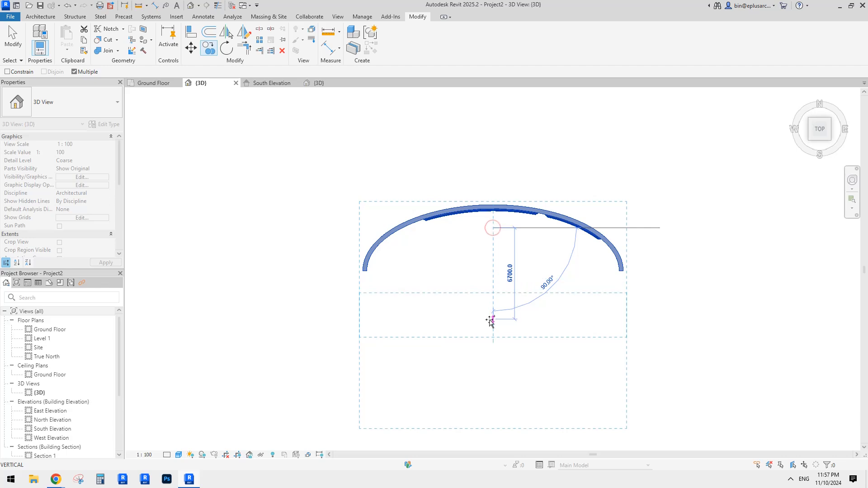
pyautogui.click(490, 321)
pyautogui.keyDown('shift'); pyautogui.moveTo(509, 221); pyautogui.dragTo(333, 260, button='middle'); pyautogui.keyUp('shift')
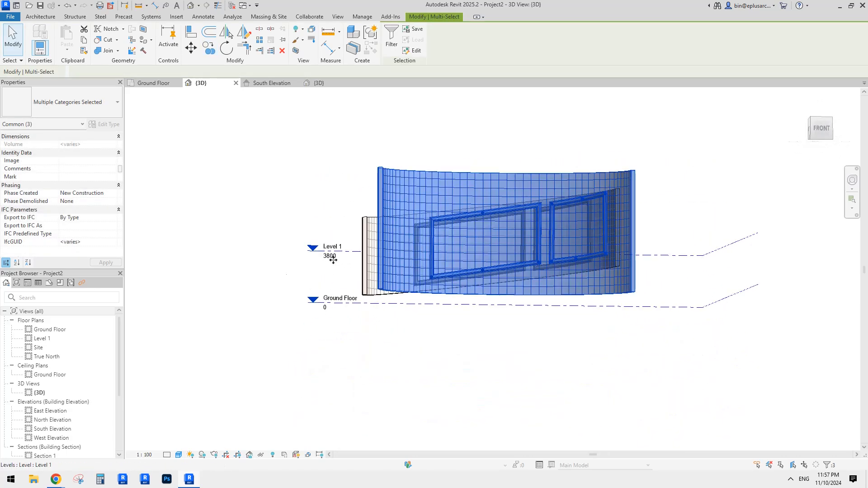
pyautogui.press('Escape')
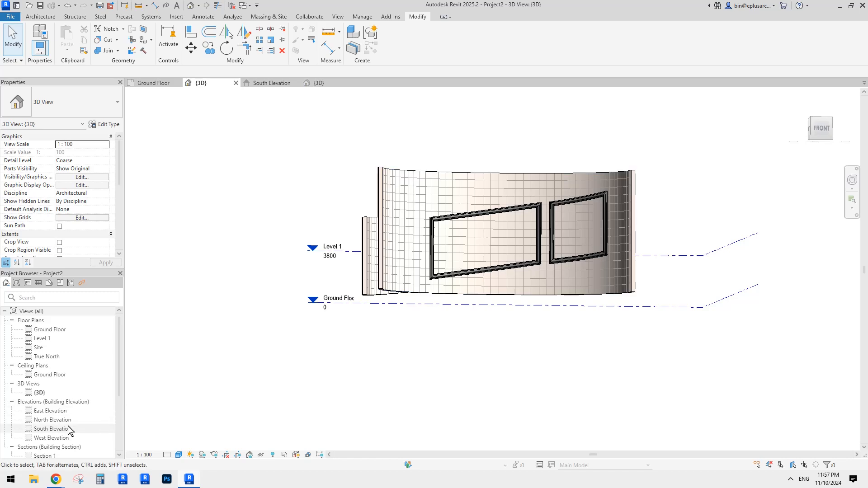
# - Attach the copied wall's top and base to the upper and lower sloped reference planes in the South Elevation
pyautogui.doubleClick(50, 431)
pyautogui.click(481, 191)
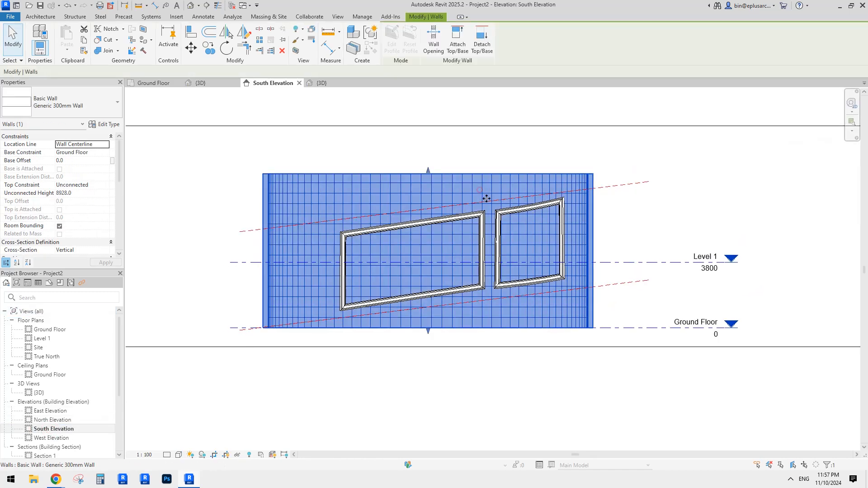
pyautogui.click(455, 36)
pyautogui.click(623, 184)
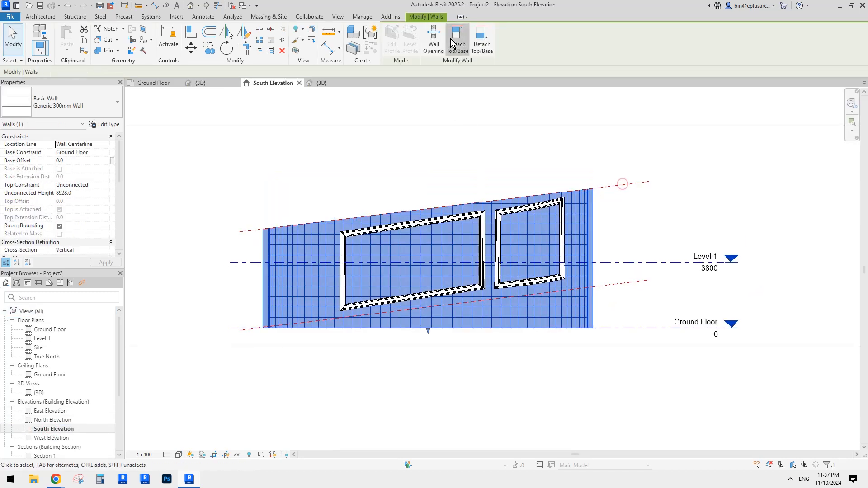
pyautogui.click(451, 38)
pyautogui.click(624, 286)
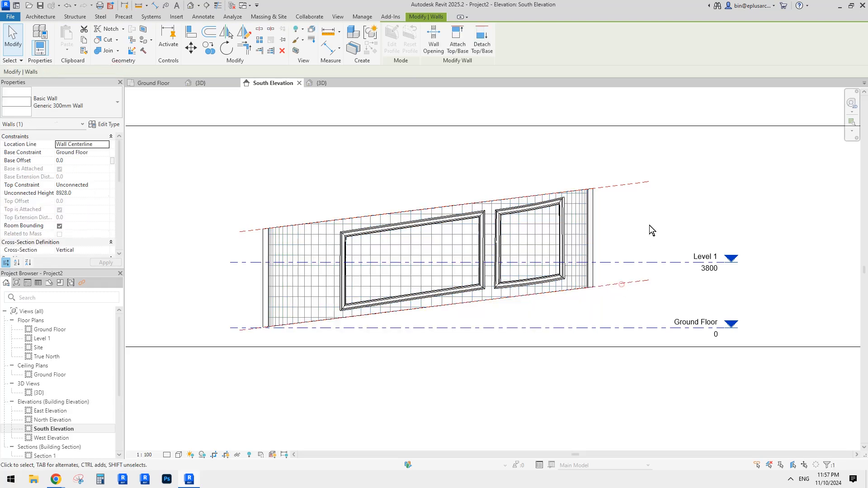
pyautogui.click(649, 225)
# - Move the copied wall about 8900 mm farther south of the original wall in the default 3D view
pyautogui.click(192, 5)
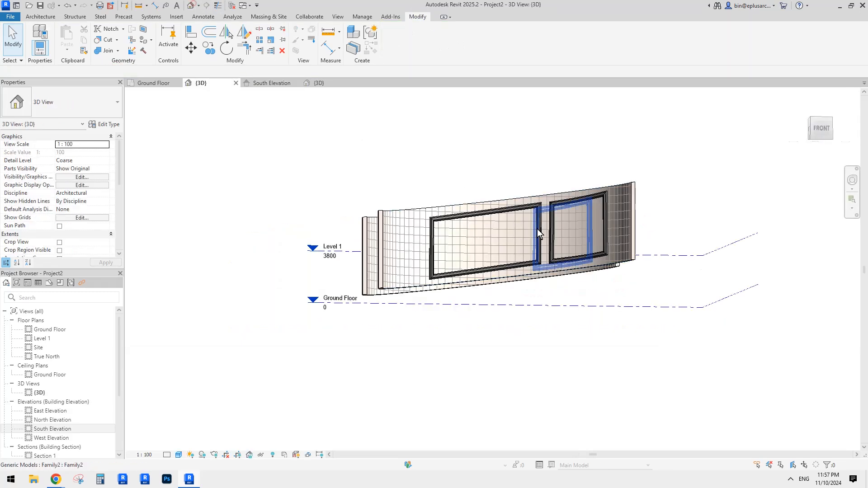
pyautogui.keyDown('shift'); pyautogui.moveTo(536, 233); pyautogui.dragTo(455, 303, button='middle'); pyautogui.keyUp('shift')
pyautogui.scroll(4, 497, 195)
pyautogui.scroll(-3, 490, 239)
pyautogui.click(445, 290)
pyautogui.click(820, 123)
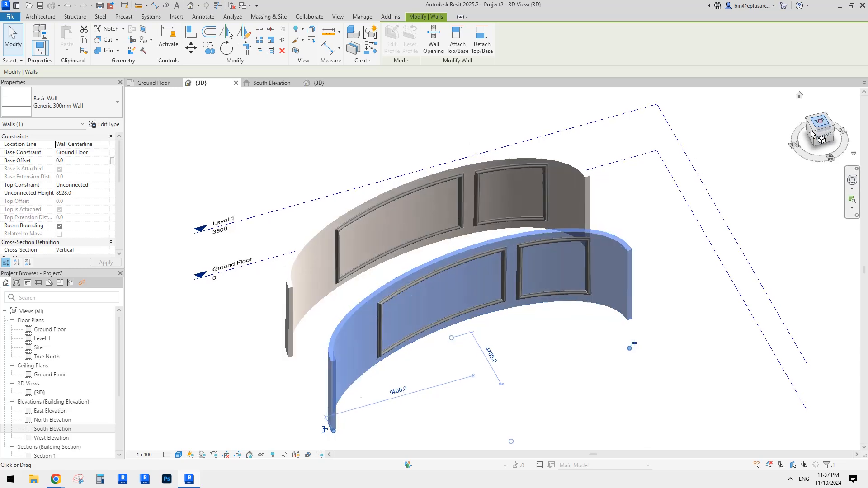
pyautogui.press('m')
pyautogui.press('v')
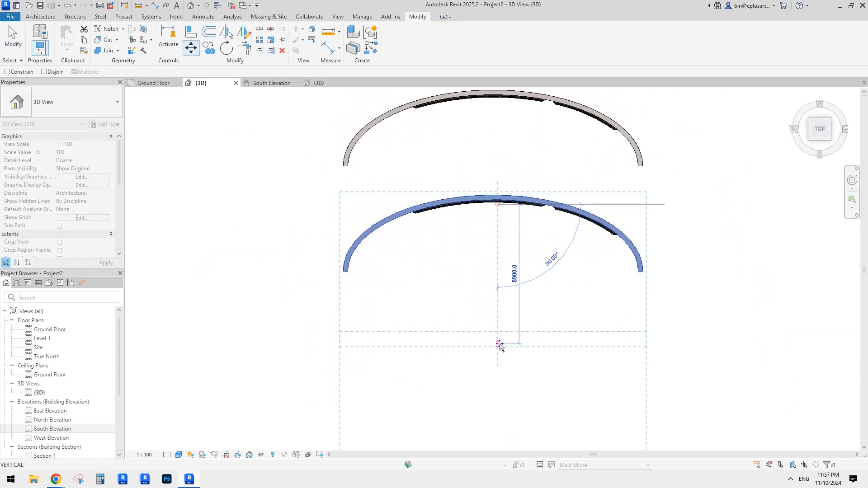
pyautogui.click(497, 344)
pyautogui.click(516, 310)
pyautogui.moveTo(512, 331); pyautogui.dragTo(535, 197, button='middle')
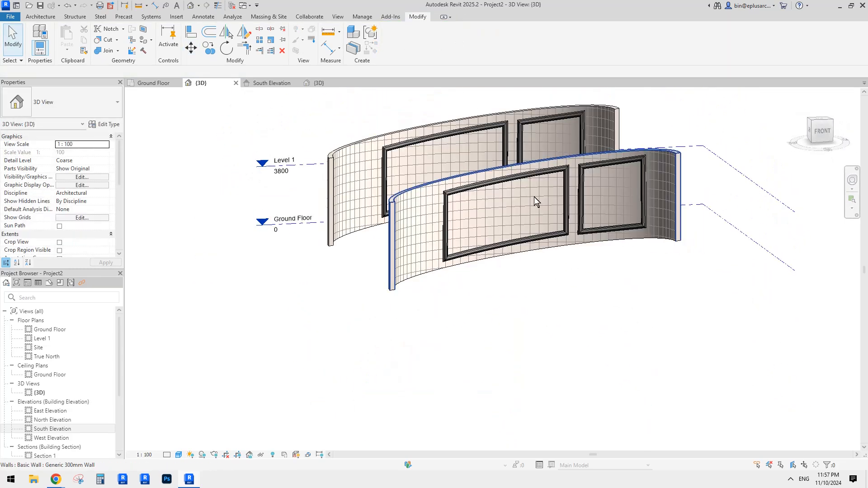
# - Save the moulding frame's family as a new family named Family2AAAASDFAS and load it into the project
pyautogui.scroll(2, 535, 197)
pyautogui.click(490, 169)
pyautogui.scroll(2, 503, 218)
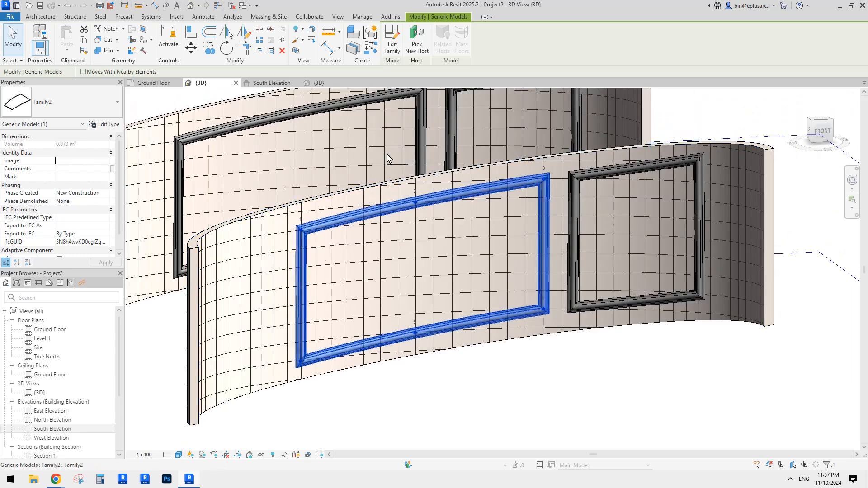
pyautogui.click(392, 41)
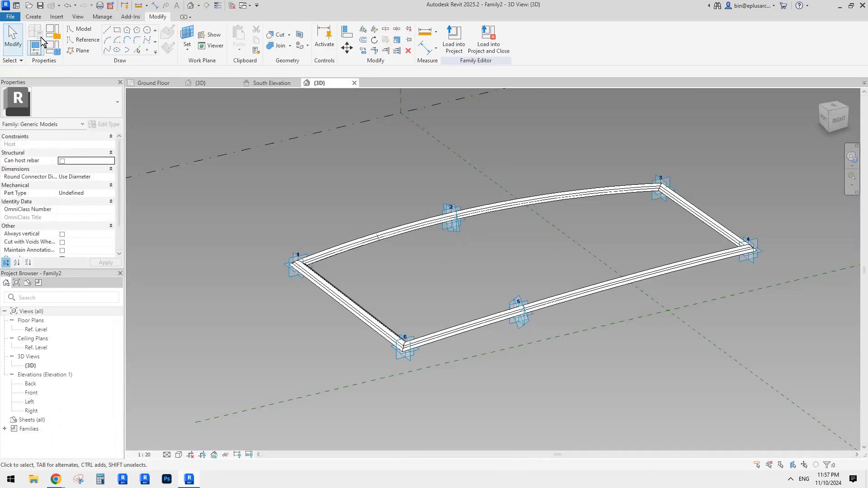
pyautogui.click(11, 21)
pyautogui.moveTo(61, 130)
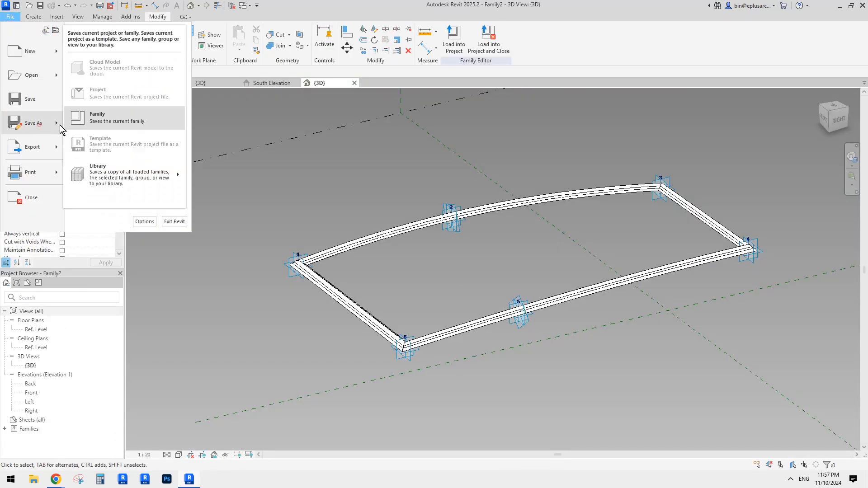
pyautogui.click(123, 124)
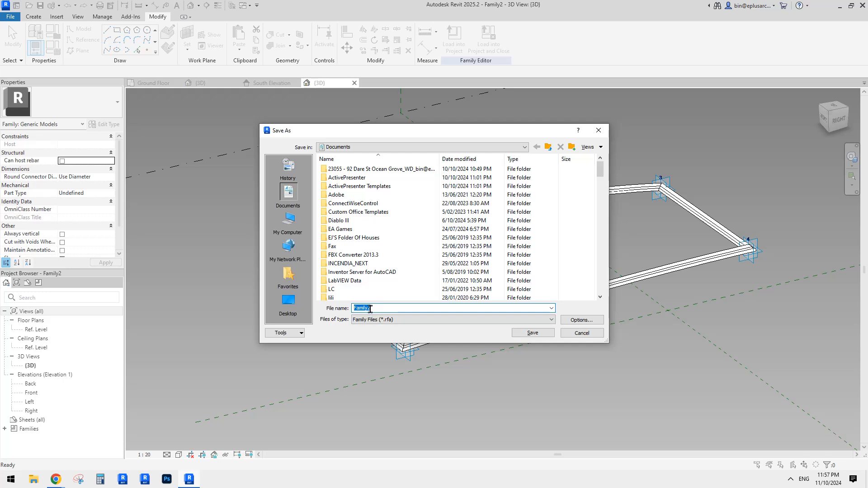
pyautogui.write('A')
pyautogui.write('ASDFAS')
pyautogui.press('Return')
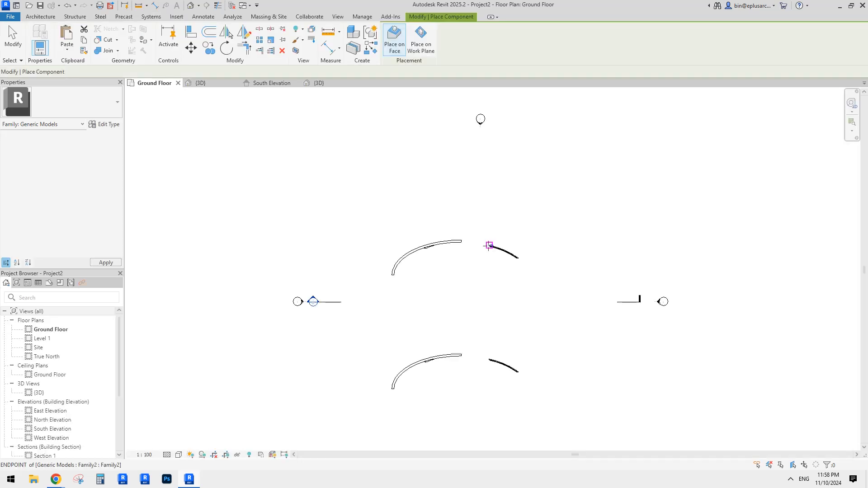
pyautogui.click(190, 6)
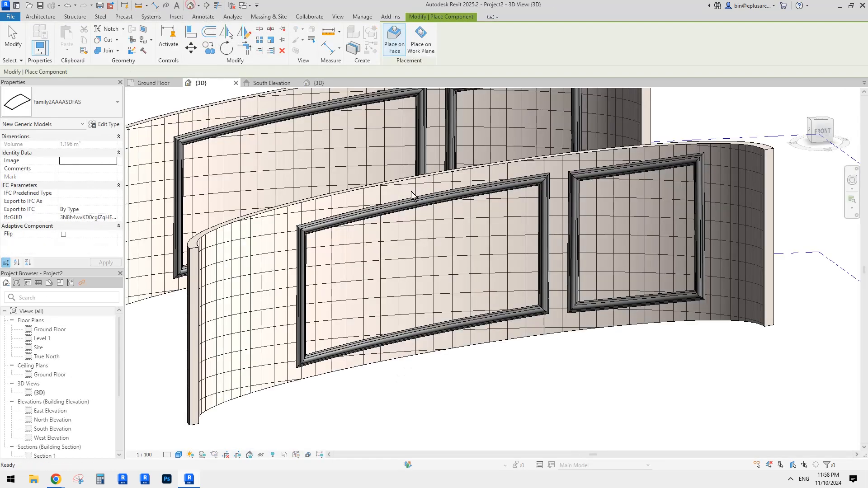
pyautogui.press('Escape')
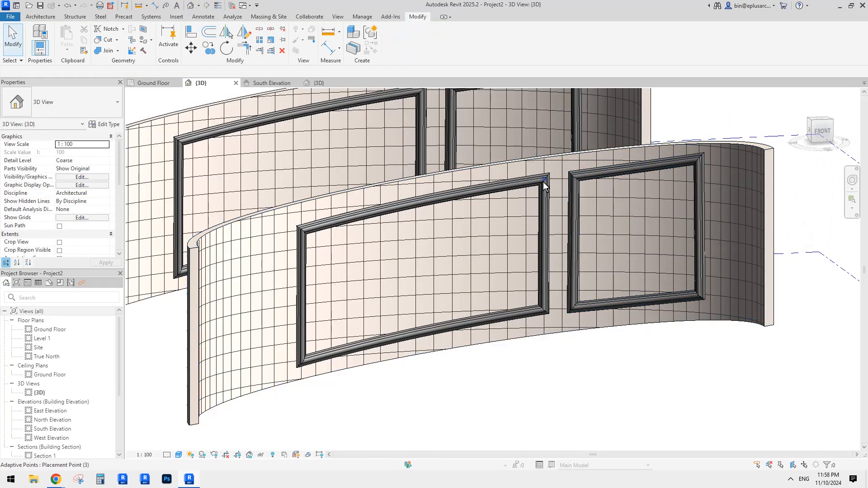
# - Change both moulding frames on the copied wall to the Family2AAAASDFAS type
pyautogui.click(542, 180)
pyautogui.keyDown('ctrl'); pyautogui.click(593, 173); pyautogui.keyUp('ctrl')
pyautogui.click(88, 100)
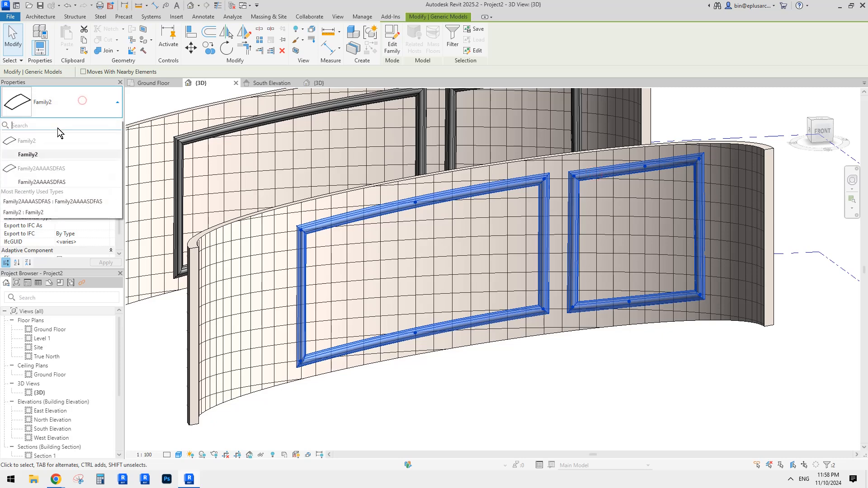
pyautogui.click(43, 182)
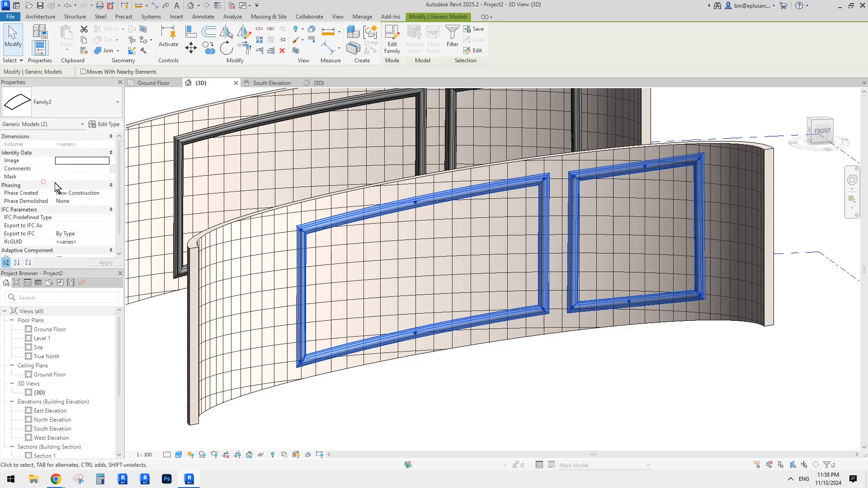
pyautogui.keyDown('shift'); pyautogui.moveTo(473, 205); pyautogui.dragTo(483, 236, button='middle'); pyautogui.keyUp('shift')
pyautogui.press('Escape')
# - Open the Family2AAAASDFAS family for editing from the larger copied frame and temporarily hide its solid frame form
pyautogui.click(476, 213)
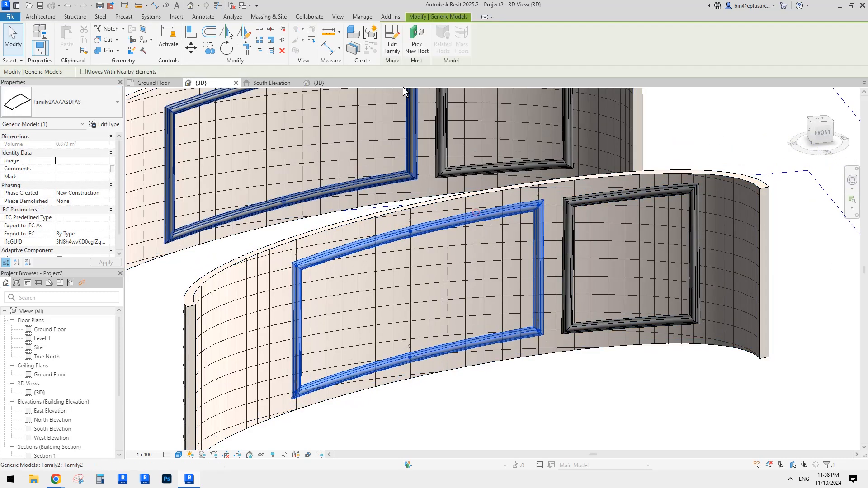
pyautogui.click(391, 46)
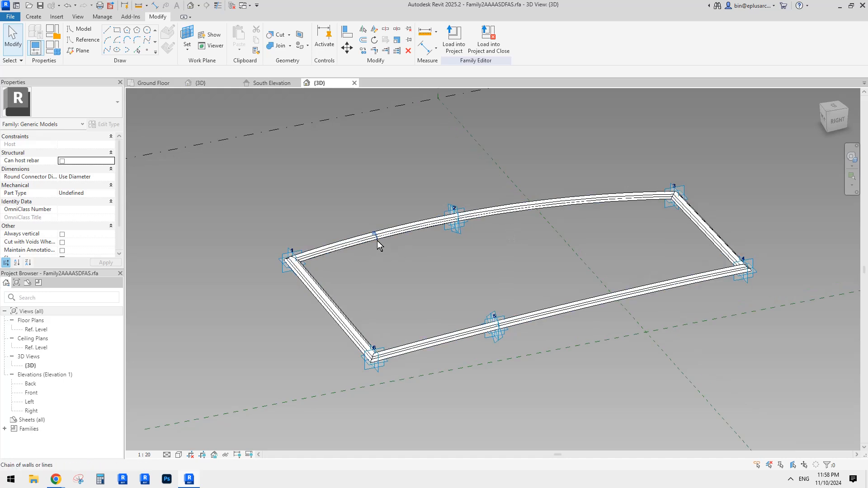
pyautogui.scroll(2, 390, 234)
pyautogui.click(388, 233)
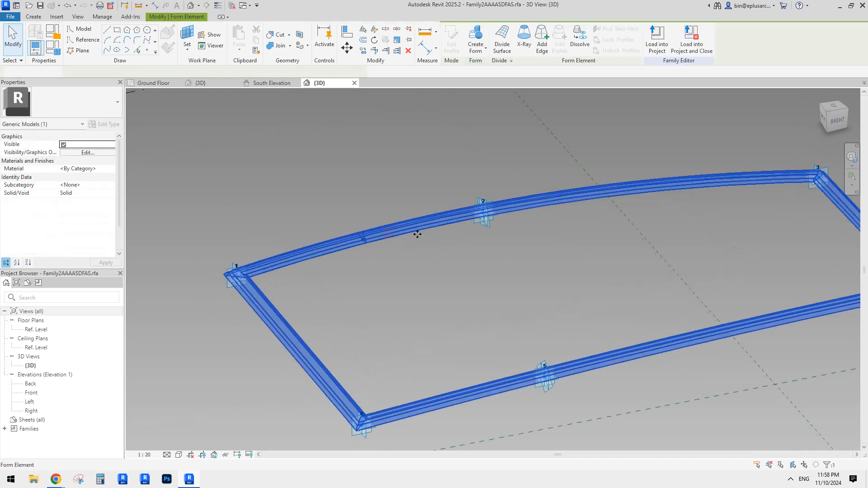
pyautogui.press('h')
pyautogui.press('h')
pyautogui.scroll(1, 362, 229)
pyautogui.click(347, 229)
pyautogui.keyDown('shift'); pyautogui.moveTo(347, 229); pyautogui.dragTo(411, 195, button='middle'); pyautogui.keyUp('shift')
pyautogui.scroll(1, 411, 195)
pyautogui.press('Escape')
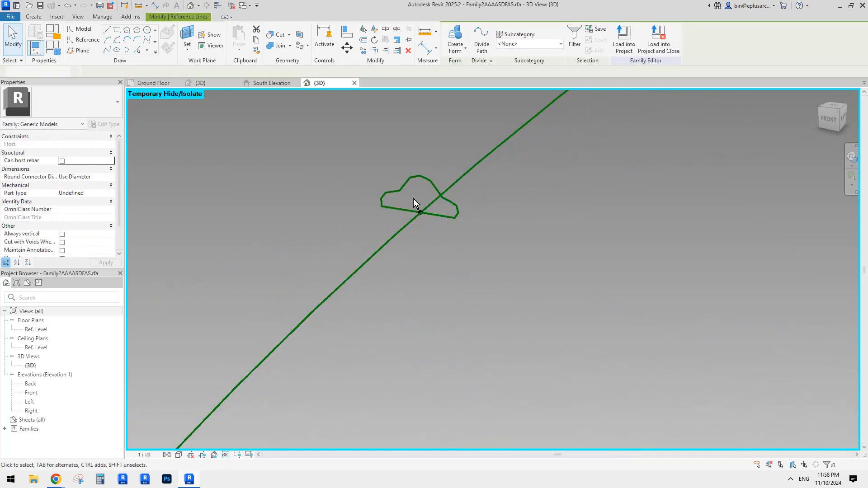
# - Set the rotation angle of the moulding profile's reference point to 180° and load the family back into the project
pyautogui.click(418, 207)
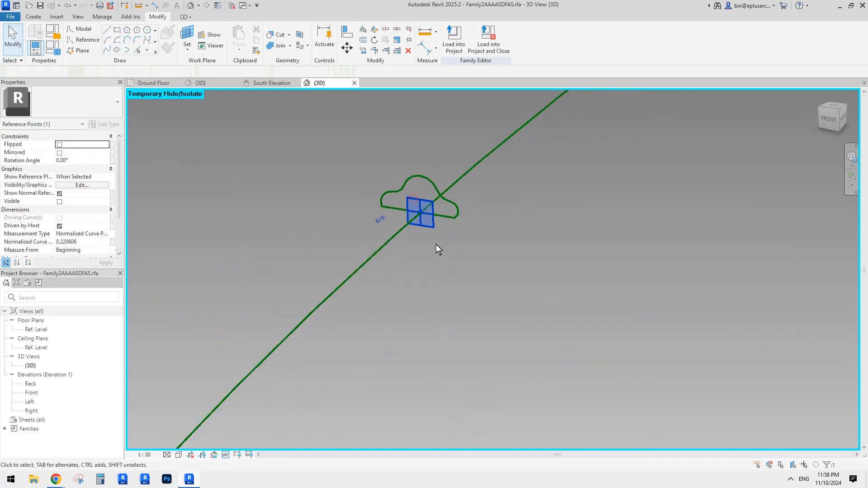
pyautogui.click(83, 161)
pyautogui.write('180')
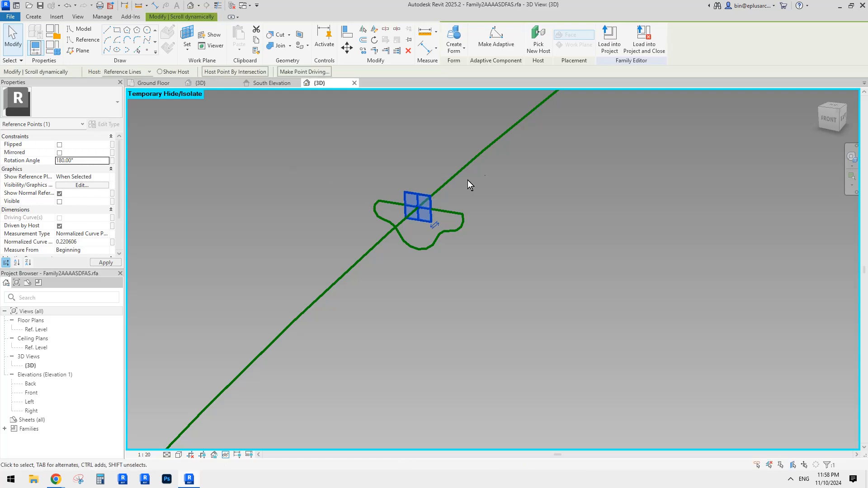
pyautogui.click(468, 180)
pyautogui.click(458, 43)
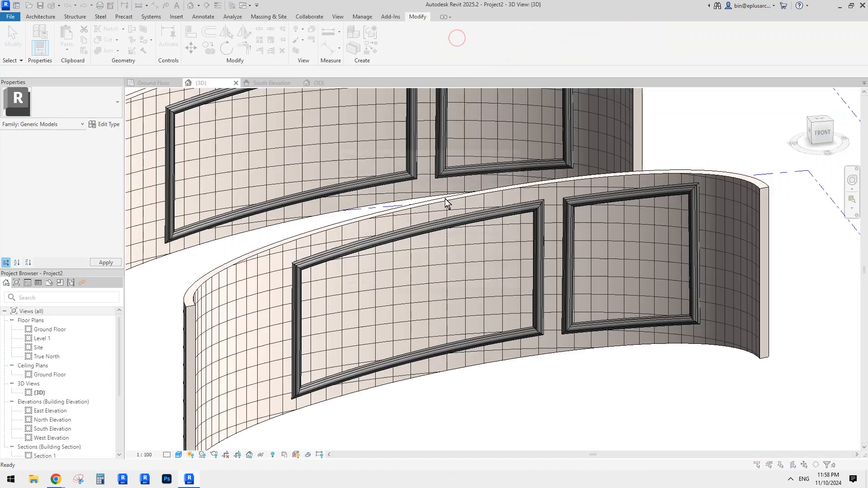
pyautogui.click(400, 217)
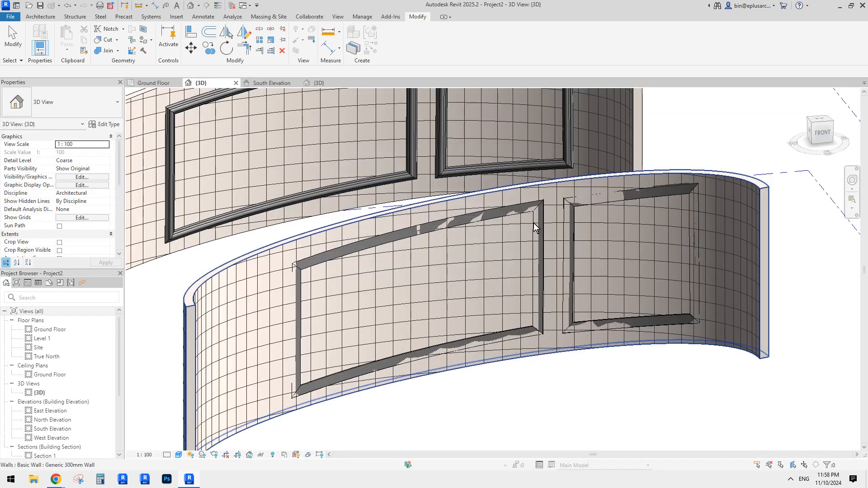
pyautogui.keyDown('shift'); pyautogui.moveTo(534, 223); pyautogui.dragTo(492, 170, button='middle'); pyautogui.keyUp('shift')
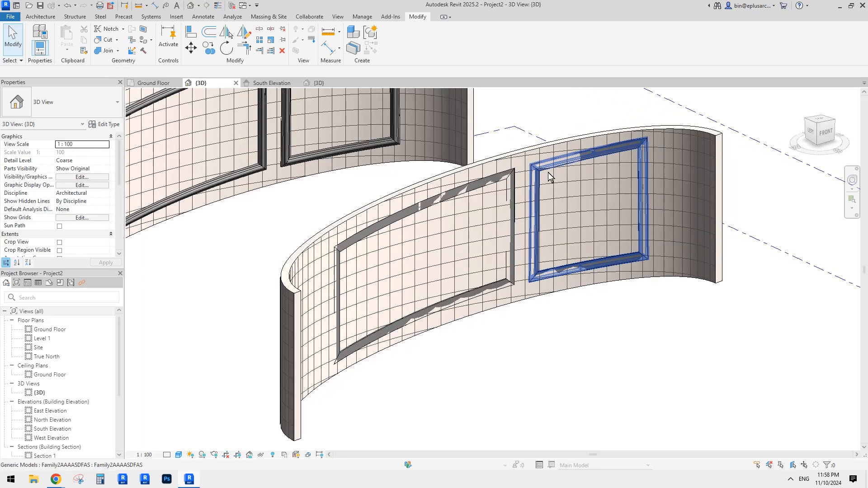
# - Try to join the copied wall's geometry with the smaller moulding frame
pyautogui.click(105, 50)
pyautogui.keyDown('shift'); pyautogui.moveTo(502, 167); pyautogui.dragTo(494, 159, button='middle'); pyautogui.keyUp('shift')
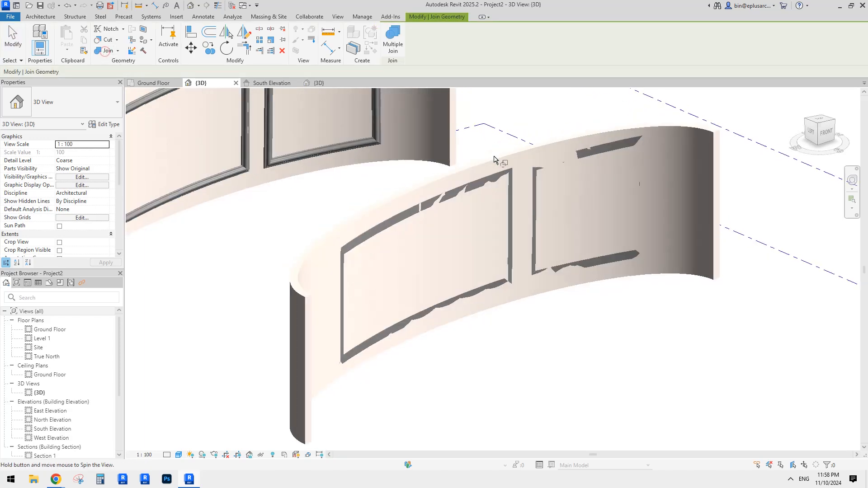
pyautogui.click(538, 147)
pyautogui.click(602, 146)
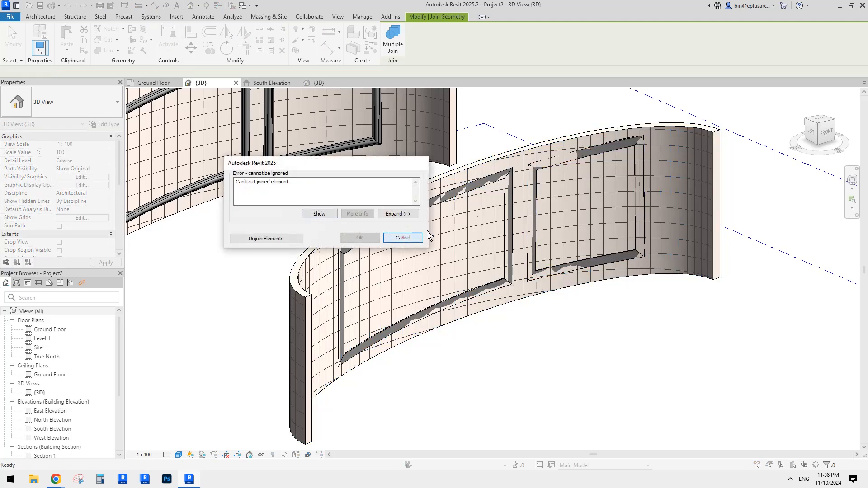
pyautogui.click(401, 238)
pyautogui.scroll(2, 581, 157)
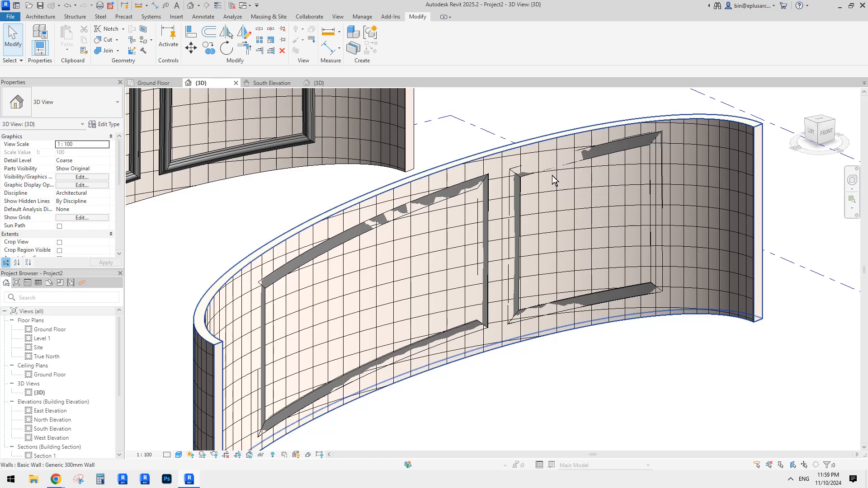
# - Return to the open Family2AAAASDFAS family and reset its temporary hide so the solid frame form shows again
pyautogui.keyDown('shift'); pyautogui.moveTo(557, 174); pyautogui.dragTo(524, 195, button='middle'); pyautogui.keyUp('shift')
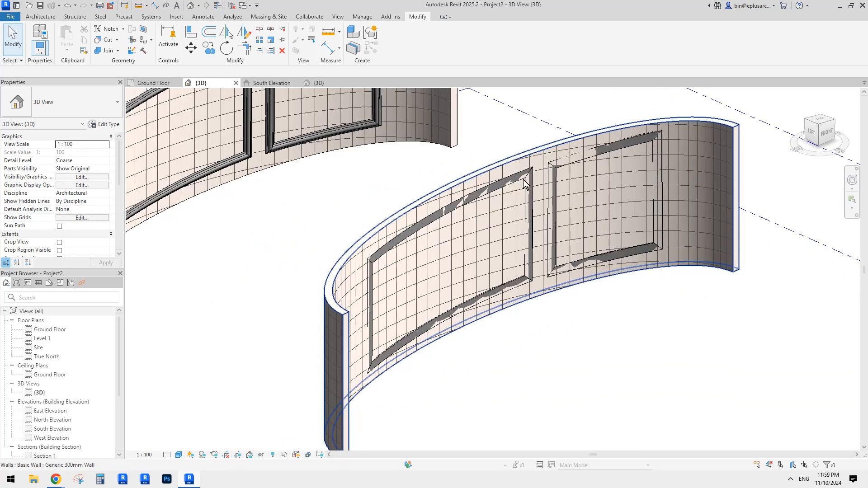
pyautogui.keyDown('shift'); pyautogui.moveTo(473, 207); pyautogui.dragTo(563, 176, button='middle'); pyautogui.keyUp('shift')
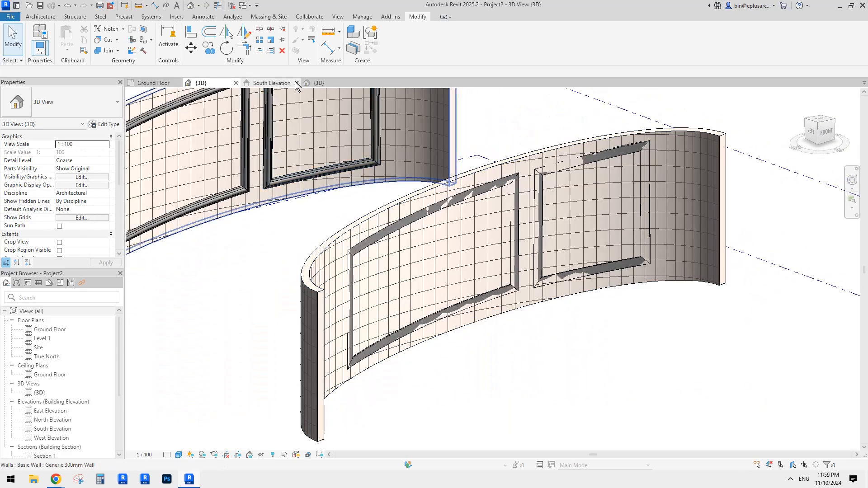
pyautogui.click(317, 83)
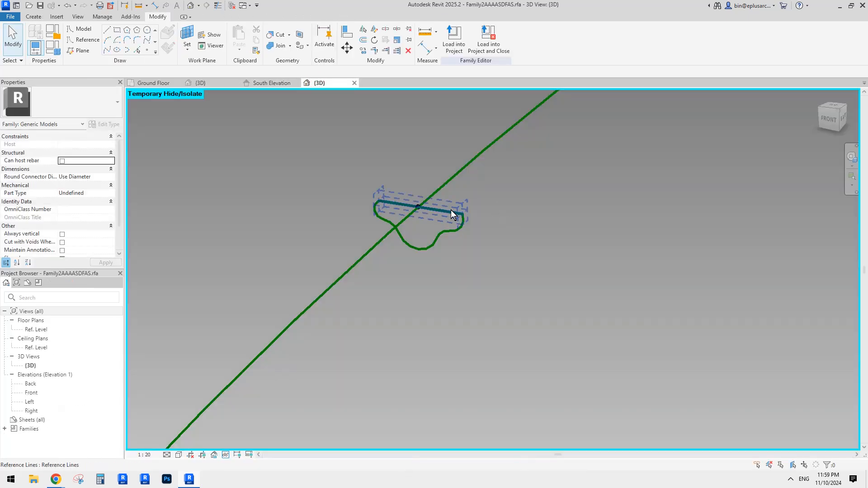
pyautogui.keyDown('shift'); pyautogui.moveTo(435, 219); pyautogui.dragTo(401, 206, button='middle'); pyautogui.keyUp('shift')
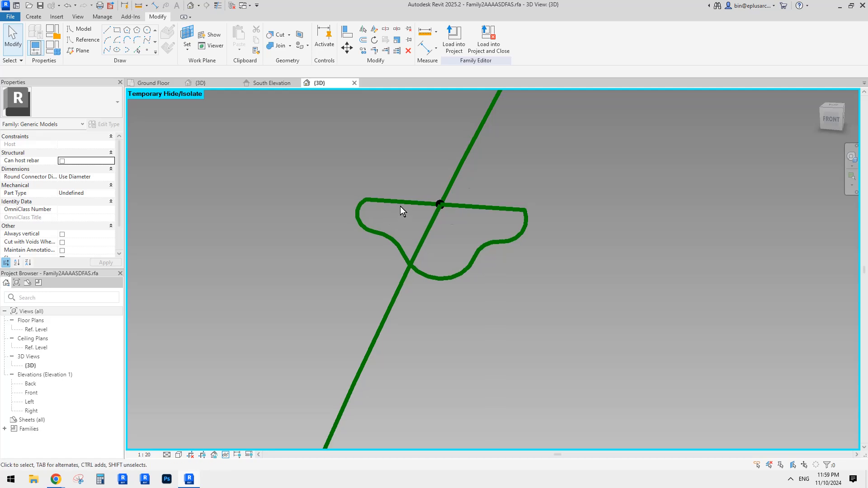
pyautogui.click(401, 202)
pyautogui.press('Escape')
pyautogui.moveTo(379, 166); pyautogui.dragTo(382, 172, button='middle')
pyautogui.scroll(-2, 384, 181)
pyautogui.press('h')
pyautogui.press('r')
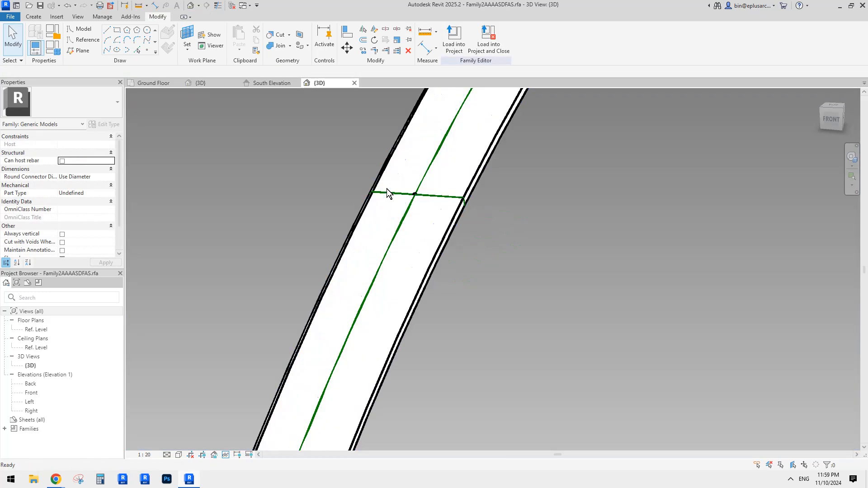
# - Delete the solid frame form, keeping the profile and path reference lines
pyautogui.keyDown('shift'); pyautogui.moveTo(497, 194); pyautogui.dragTo(425, 204, button='middle'); pyautogui.keyUp('shift')
pyautogui.click(454, 173)
pyautogui.moveTo(463, 174); pyautogui.dragTo(465, 176, button='middle')
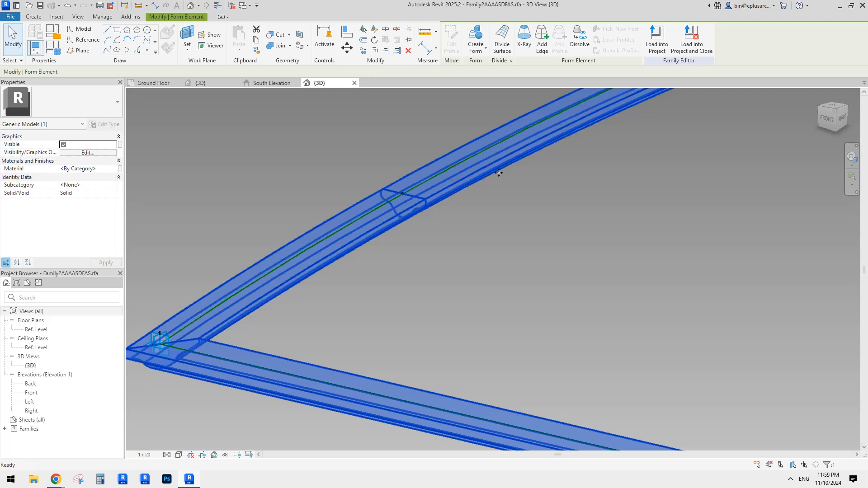
pyautogui.press('Delete')
pyautogui.scroll(3, 386, 195)
pyautogui.keyDown('shift'); pyautogui.moveTo(385, 194); pyautogui.dragTo(420, 206, button='middle'); pyautogui.keyUp('shift')
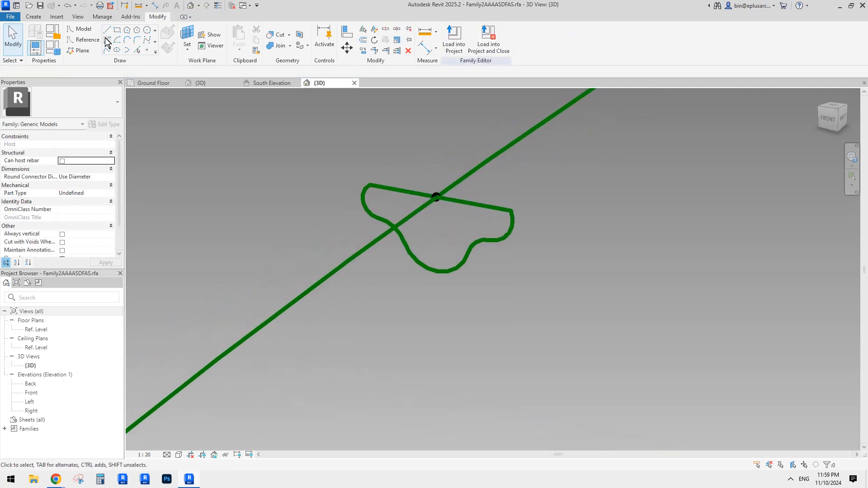
# - Draw three reference lines on the reference point's work plane, extending the profile about 50 mm beyond its 300 mm straight edge
pyautogui.click(86, 39)
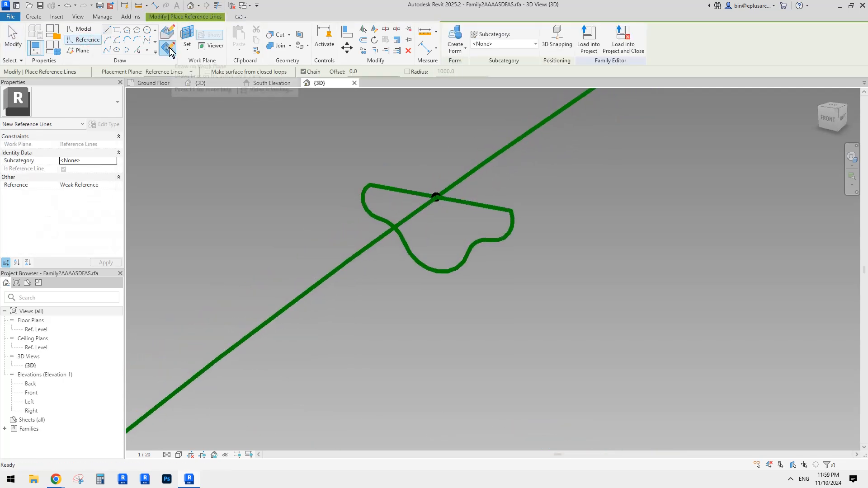
pyautogui.click(187, 41)
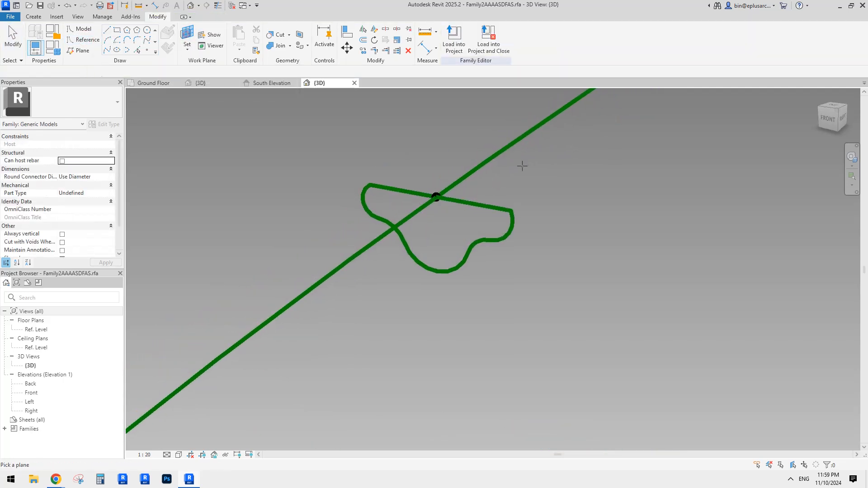
pyautogui.click(437, 196)
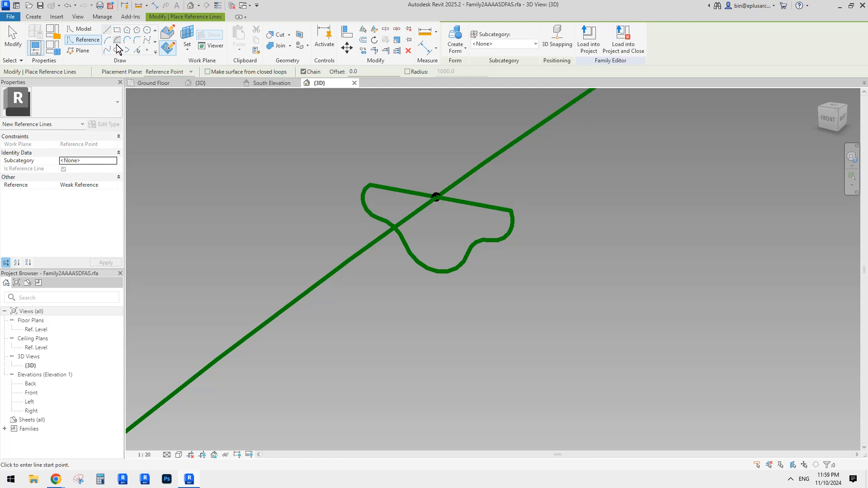
pyautogui.click(107, 30)
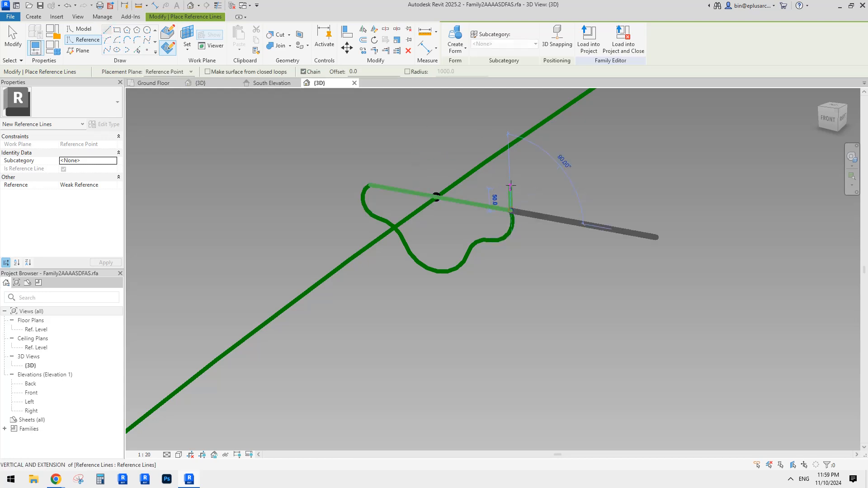
pyautogui.click(511, 181)
pyautogui.click(377, 158)
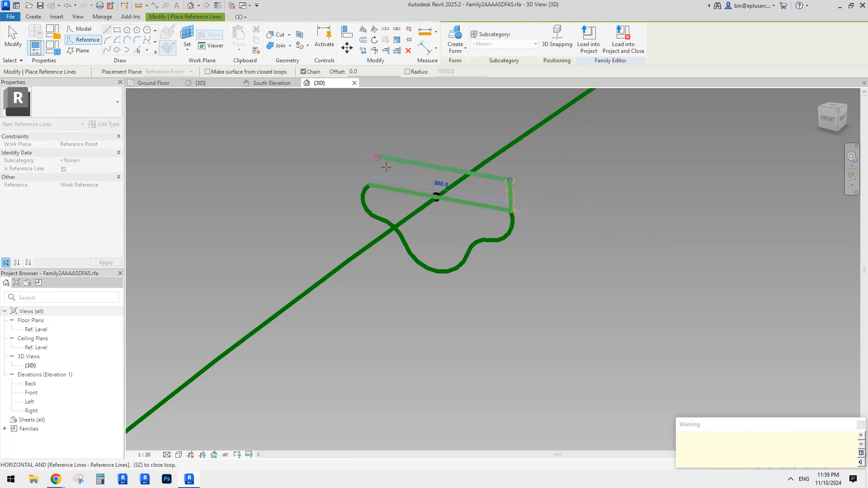
pyautogui.press('Escape')
pyautogui.click(370, 184)
pyautogui.press('Escape')
pyautogui.press('Escape')
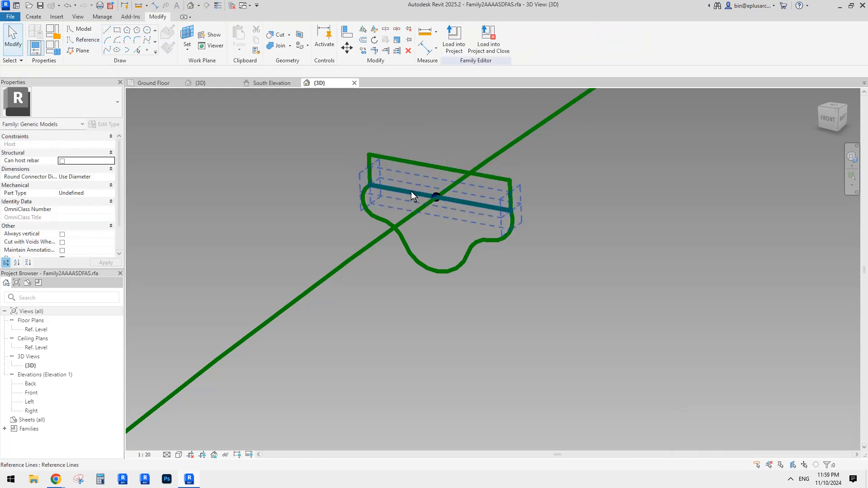
# - Delete the profile's original straight edge and create a form from the extended profile and the frame path
pyautogui.click(411, 192)
pyautogui.press('Delete')
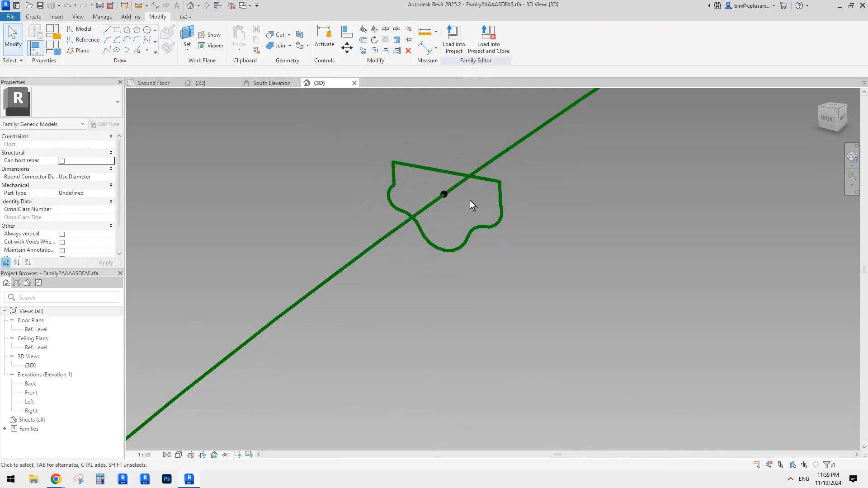
pyautogui.scroll(-2, 470, 201)
pyautogui.click(490, 184)
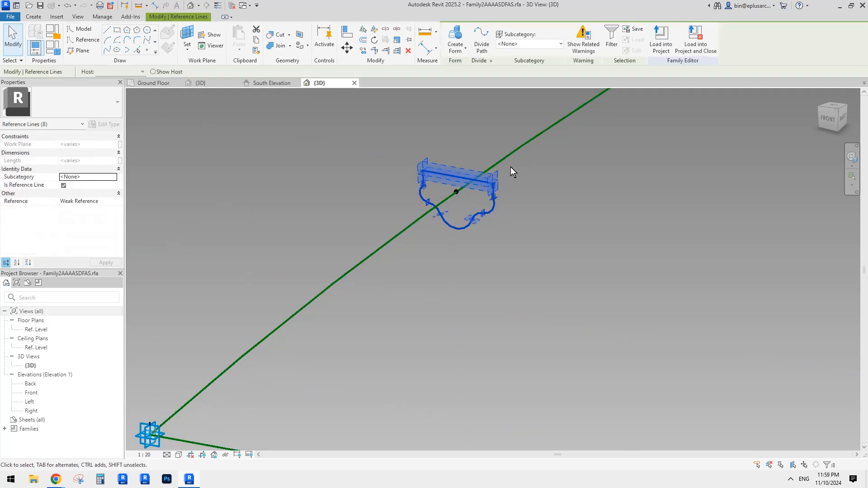
pyautogui.keyDown('ctrl'); pyautogui.click(509, 154); pyautogui.keyUp('ctrl')
pyautogui.click(456, 37)
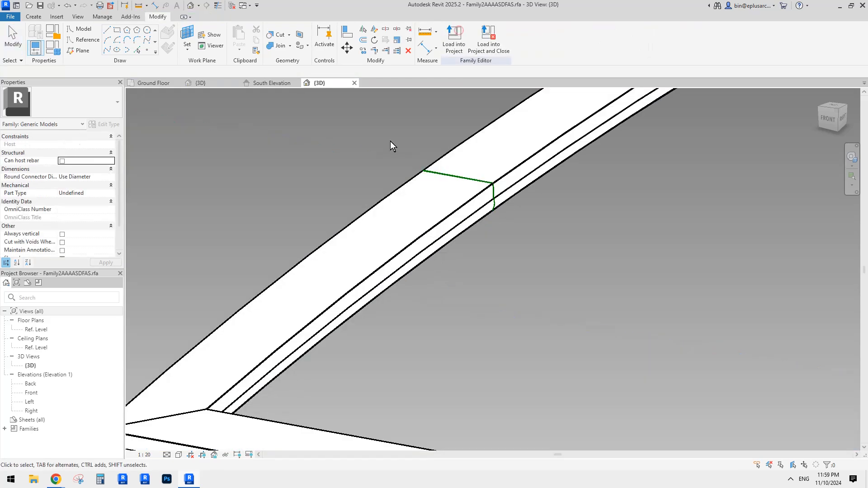
# - Load the modified Family2AAAASDFAS family into Project2 and accept the messages
pyautogui.scroll(-3, 388, 158)
pyautogui.click(454, 44)
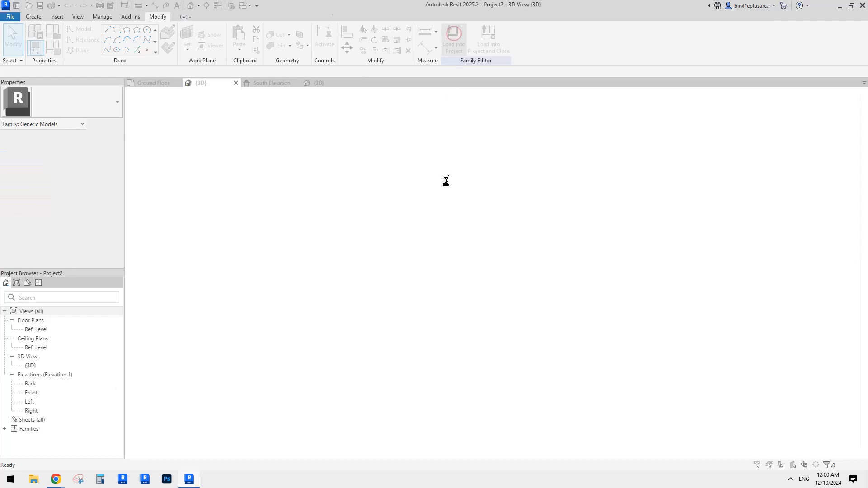
pyautogui.click(425, 219)
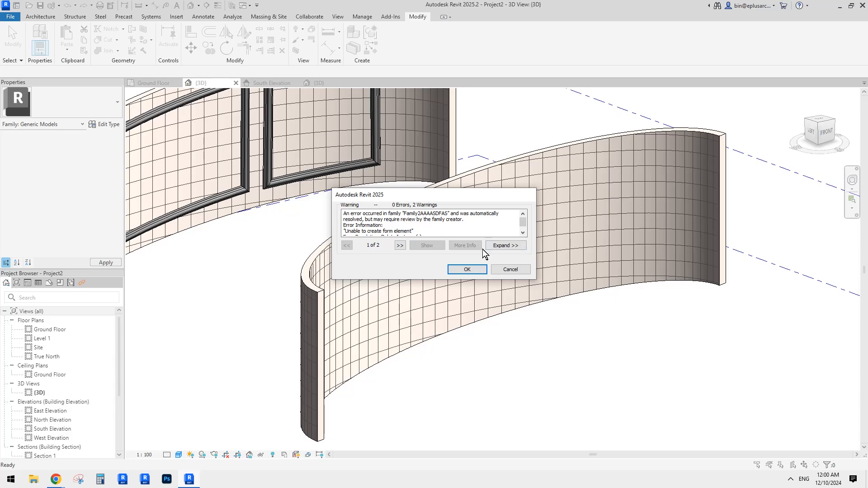
pyautogui.press('Return')
pyautogui.press('Return')
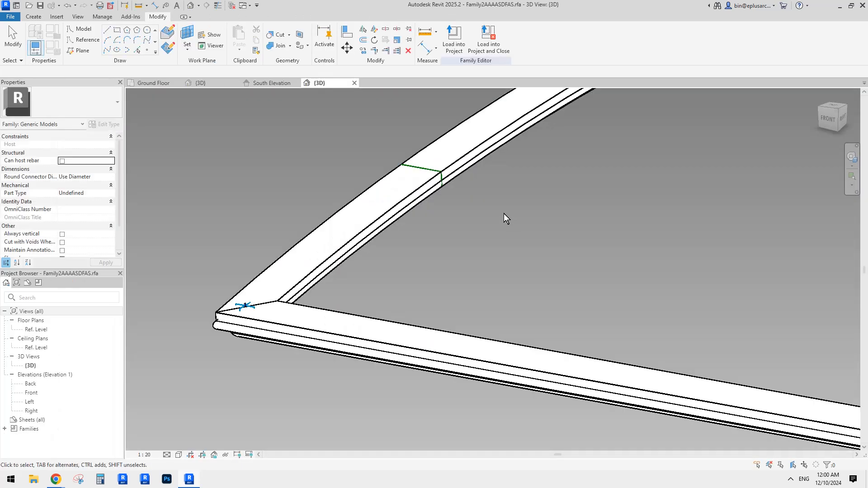
# - Select adaptive points 1 and 2 together on the frame's curved side in the Family2AAAASDFAS family
pyautogui.keyDown('shift'); pyautogui.moveTo(504, 213); pyautogui.dragTo(484, 258, button='middle'); pyautogui.keyUp('shift')
pyautogui.scroll(-5, 480, 255)
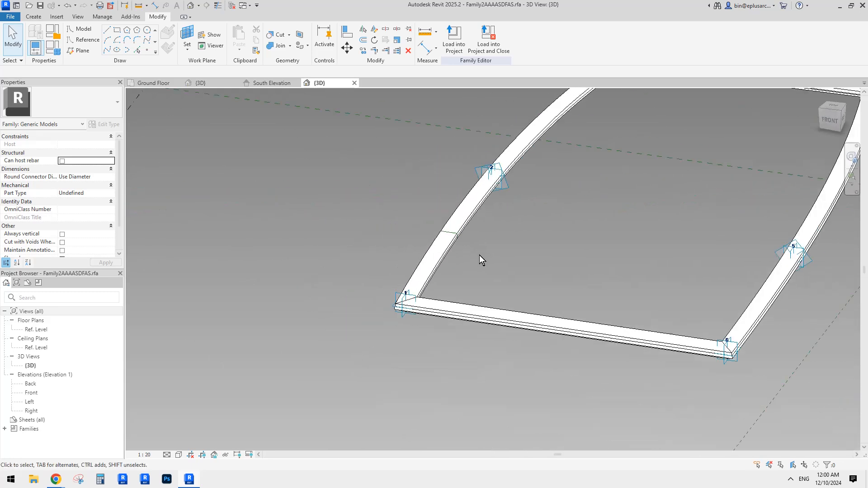
pyautogui.keyDown('shift'); pyautogui.moveTo(525, 232); pyautogui.dragTo(470, 253, button='middle'); pyautogui.keyUp('shift')
pyautogui.click(449, 289)
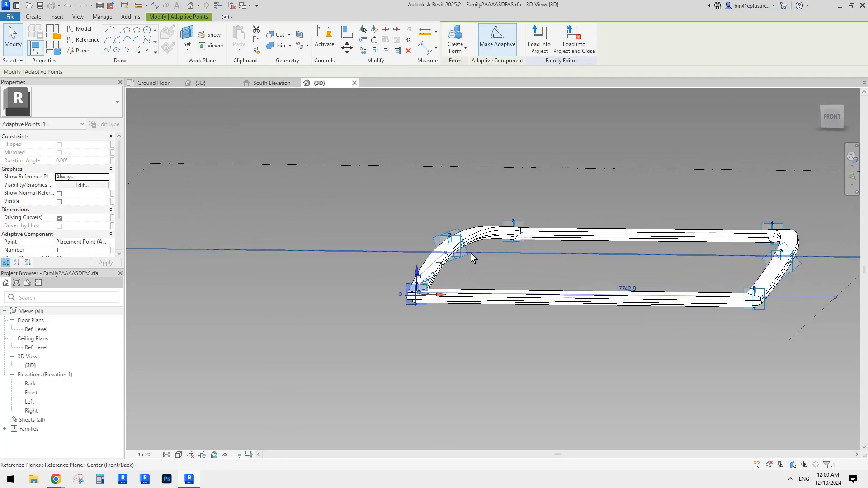
pyautogui.keyDown('ctrl'); pyautogui.click(463, 254); pyautogui.keyUp('ctrl')
pyautogui.keyDown('shift'); pyautogui.moveTo(521, 233); pyautogui.dragTo(480, 226, button='middle'); pyautogui.keyUp('shift')
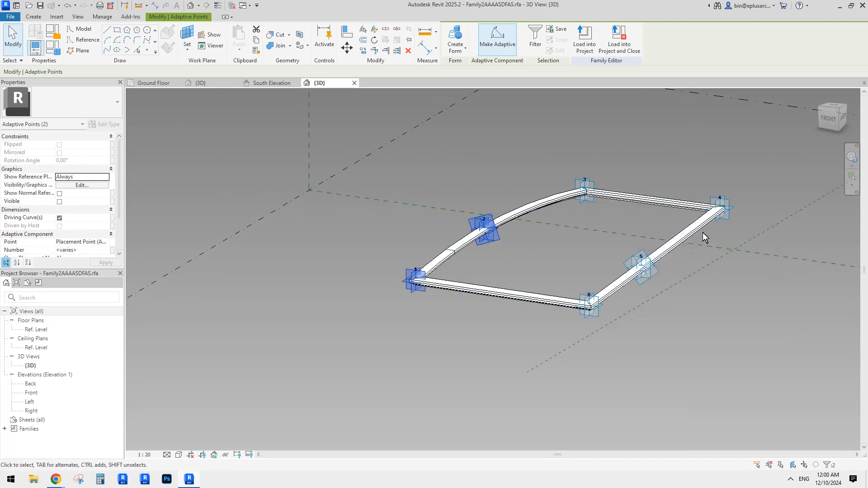
pyautogui.scroll(-1, 670, 192)
pyautogui.keyDown('shift'); pyautogui.moveTo(601, 230); pyautogui.dragTo(638, 194, button='middle'); pyautogui.keyUp('shift')
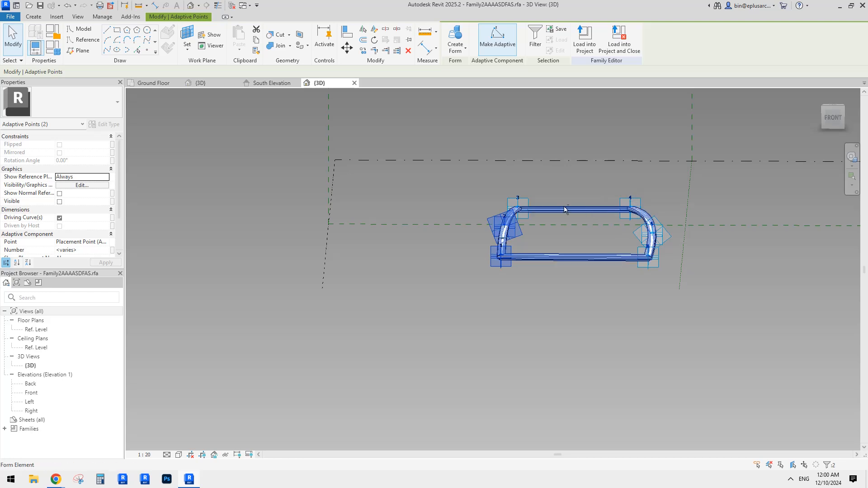
# - Check the frames on the curved wall in the project's 3D view, and return to the family's 3D view
pyautogui.click(156, 83)
pyautogui.click(211, 82)
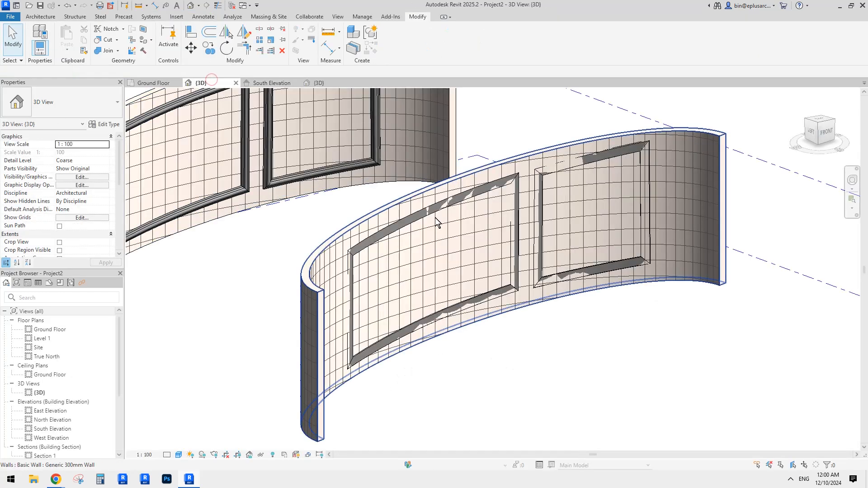
pyautogui.click(319, 83)
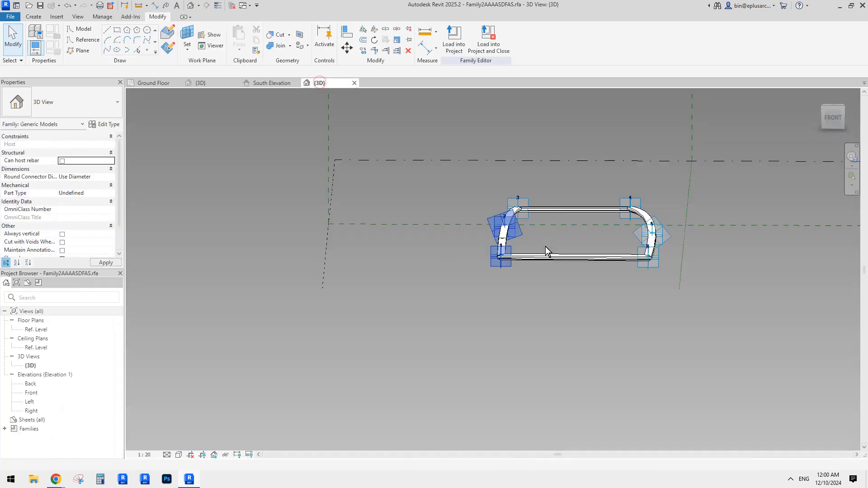
# - Try to move adaptive points 1, 2 and 3 up above the opposite points in the front view, deleting the failing form instance
pyautogui.scroll(2, 499, 259)
pyautogui.click(492, 260)
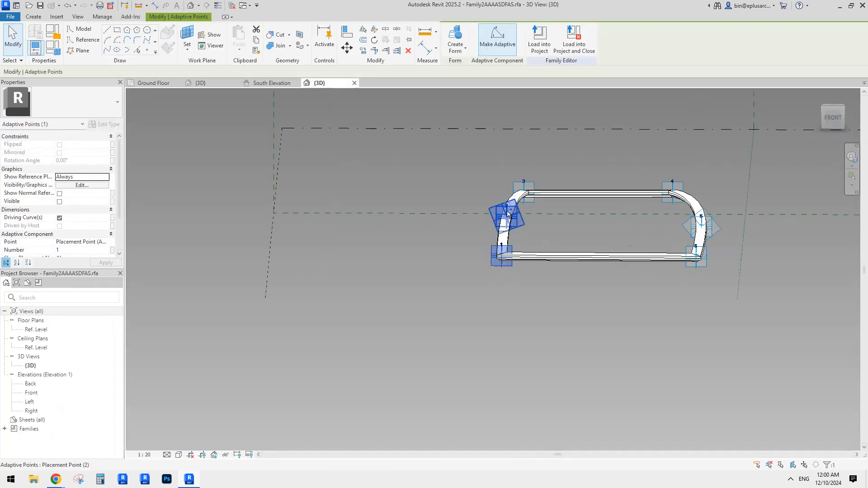
pyautogui.keyDown('ctrl'); pyautogui.click(527, 191); pyautogui.keyUp('ctrl')
pyautogui.click(837, 119)
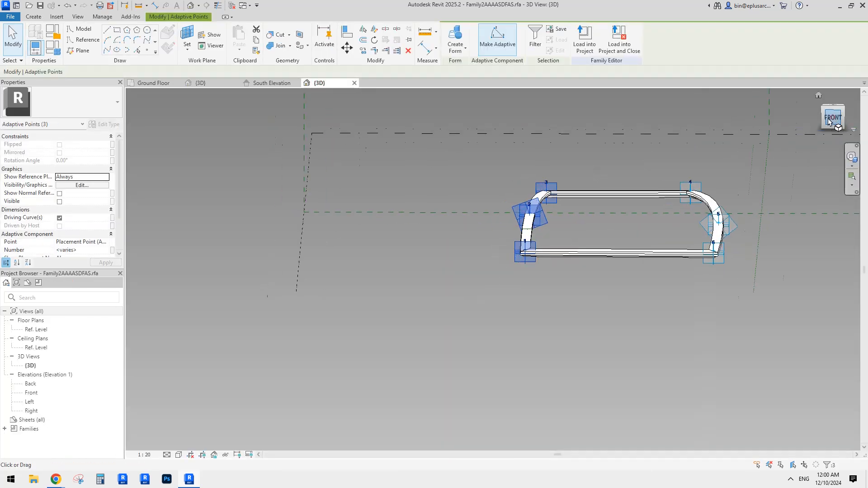
pyautogui.press('m')
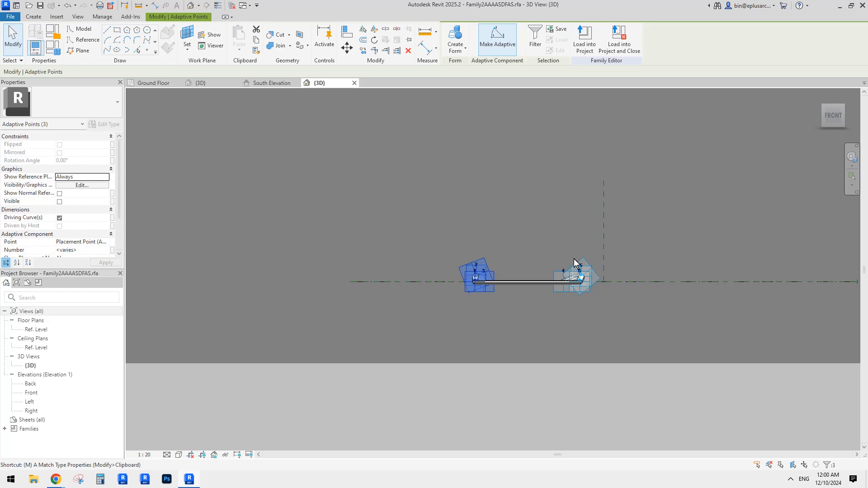
pyautogui.press('Escape')
pyautogui.scroll(2, 473, 285)
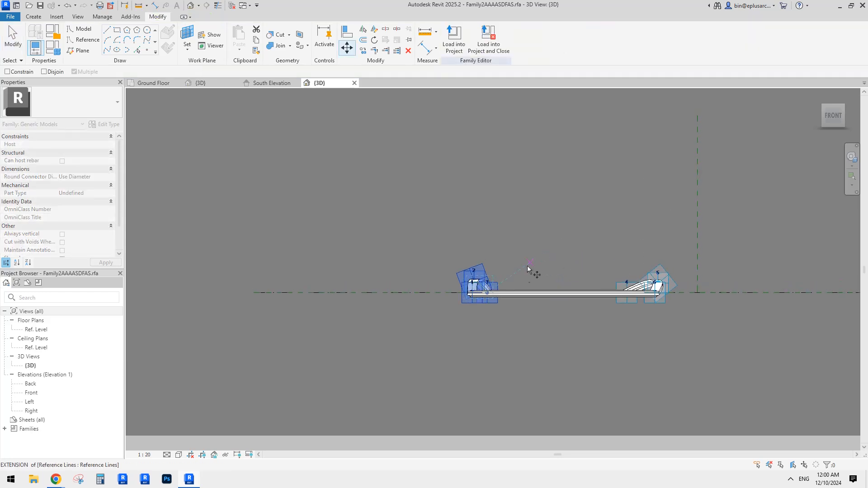
pyautogui.moveTo(527, 266); pyautogui.dragTo(514, 269, button='middle')
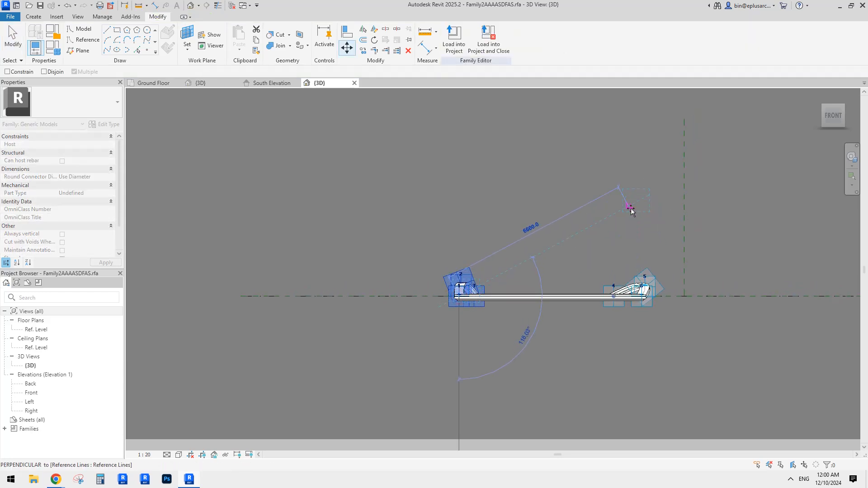
pyautogui.click(623, 210)
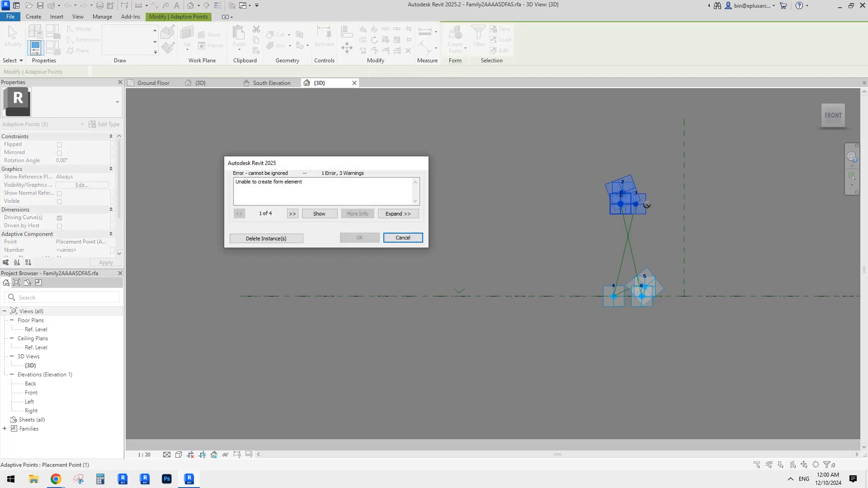
pyautogui.click(286, 238)
# - Check the profile lines on the path and the five separated from it, and undo the move of the adaptive points
pyautogui.keyDown('shift'); pyautogui.moveTo(665, 240); pyautogui.dragTo(609, 279, button='middle'); pyautogui.keyUp('shift')
pyautogui.click(611, 234)
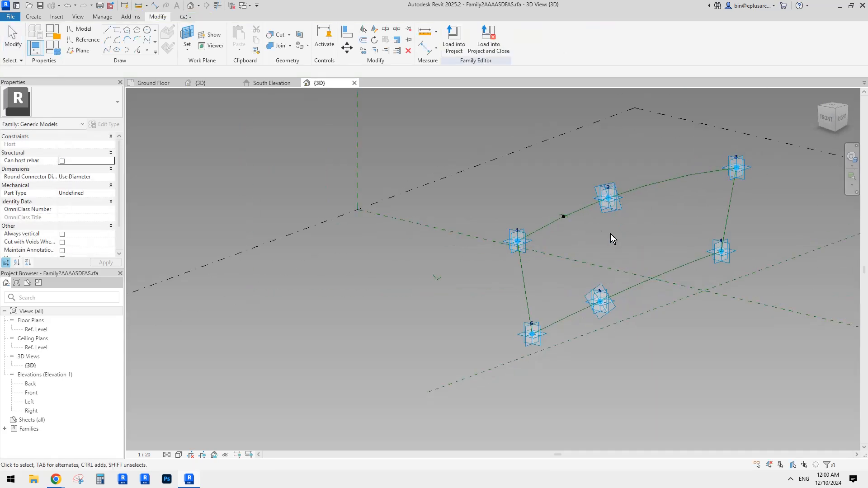
pyautogui.keyDown('shift'); pyautogui.moveTo(611, 234); pyautogui.dragTo(589, 224, button='middle'); pyautogui.keyUp('shift')
pyautogui.scroll(2, 589, 224)
pyautogui.scroll(1, 589, 224)
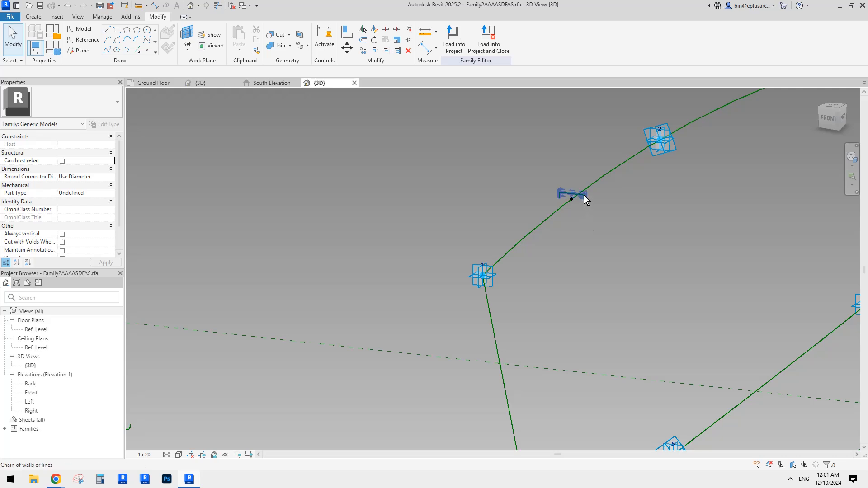
pyautogui.scroll(-5, 585, 196)
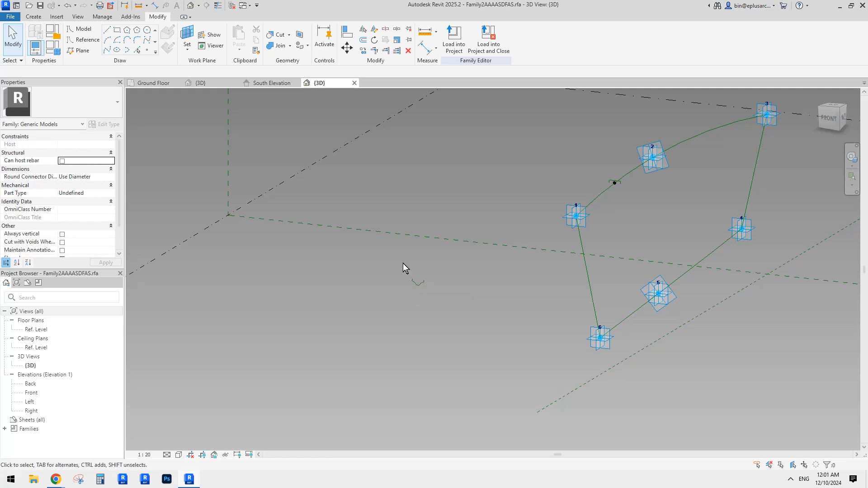
pyautogui.moveTo(403, 265); pyautogui.dragTo(444, 294)
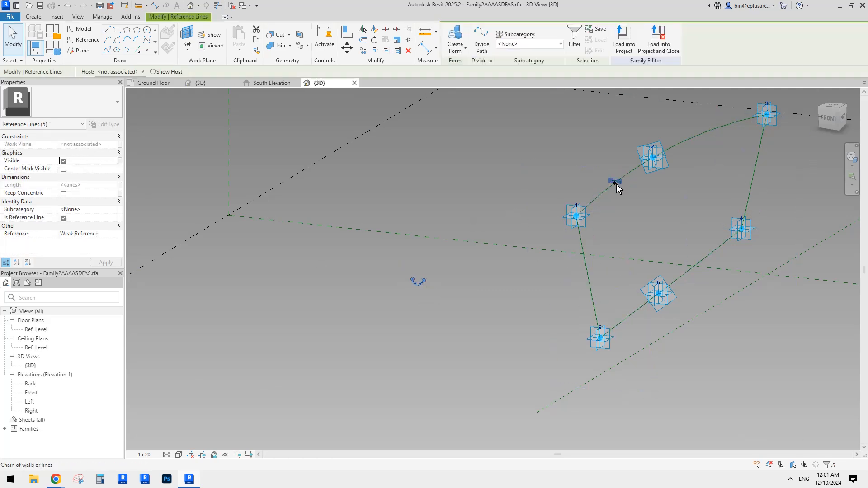
pyautogui.click(467, 226)
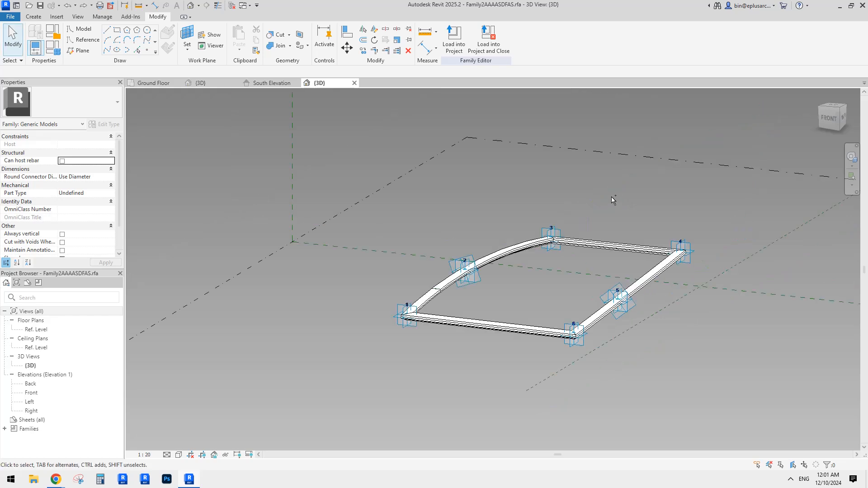
# - Temporarily hide the frame form and rehost the five curved profile lines to the reference point on the path
pyautogui.scroll(5, 447, 290)
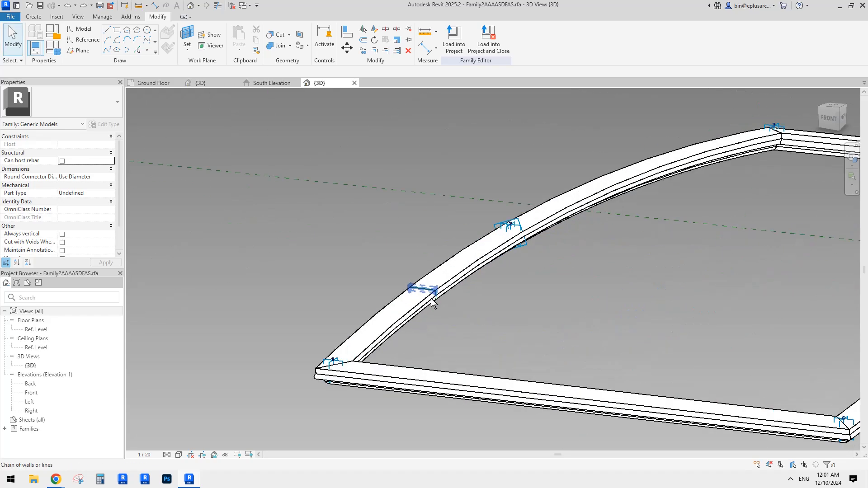
pyautogui.scroll(4, 431, 298)
pyautogui.click(411, 281)
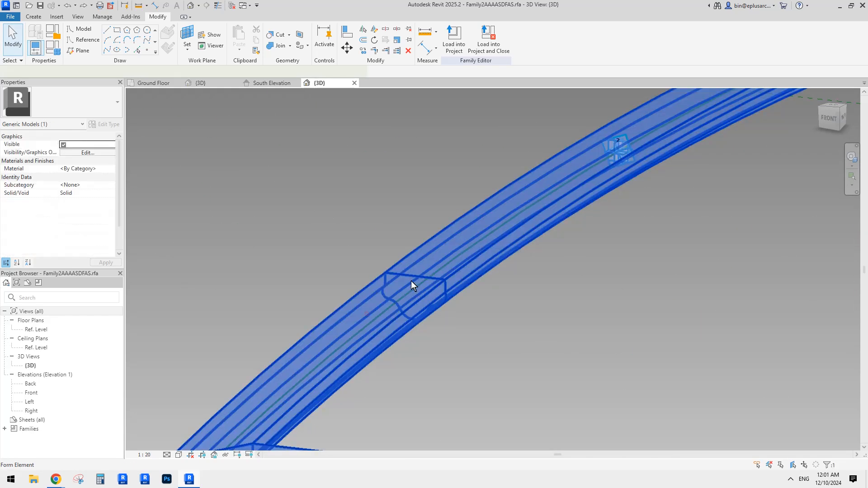
pyautogui.press('h')
pyautogui.press('h')
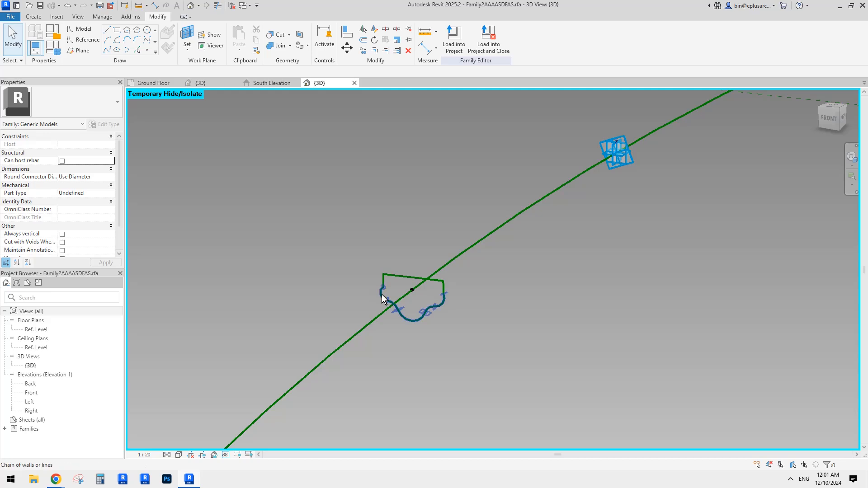
pyautogui.click(382, 299)
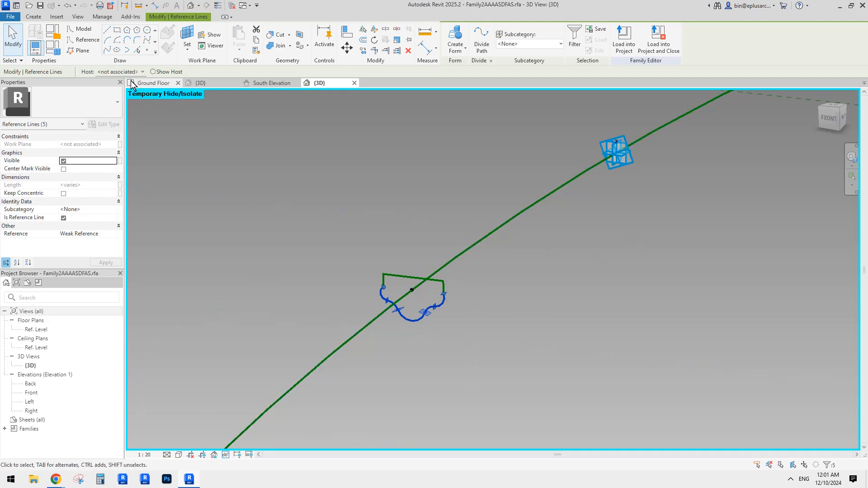
pyautogui.click(105, 88)
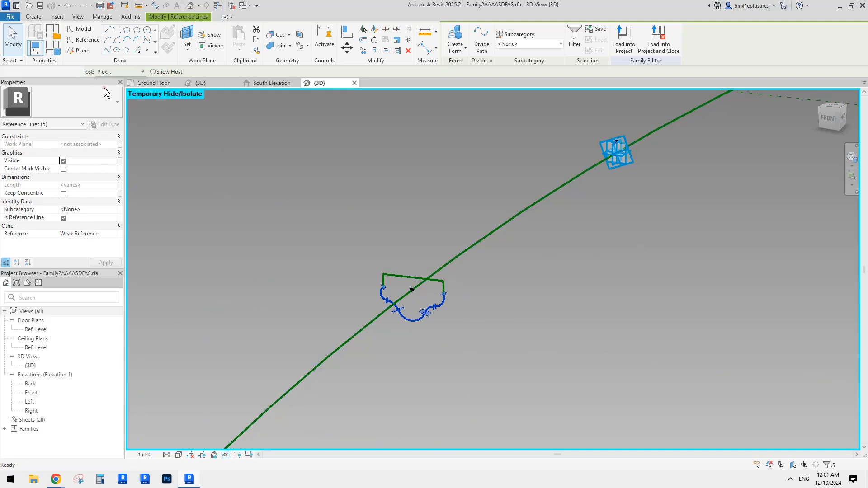
pyautogui.click(411, 290)
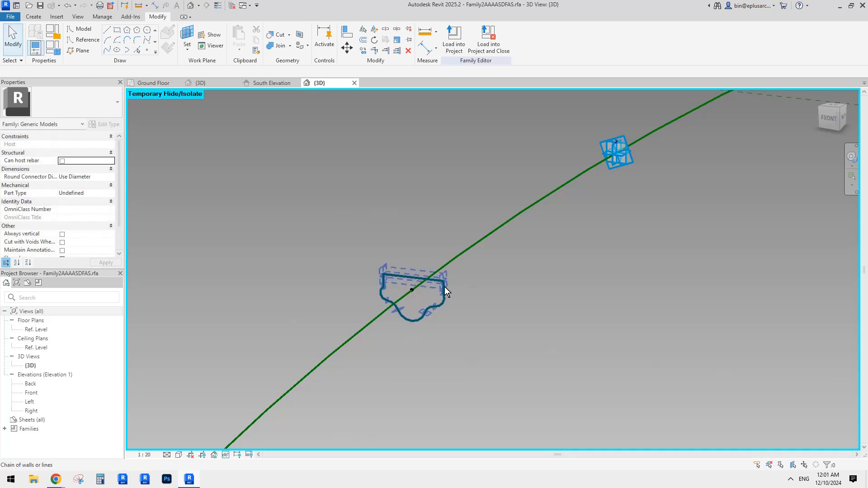
# - Select the whole closed profile chain and check the host and work plane of its reference lines
pyautogui.click(444, 289)
pyautogui.moveTo(471, 295); pyautogui.dragTo(502, 251, button='middle')
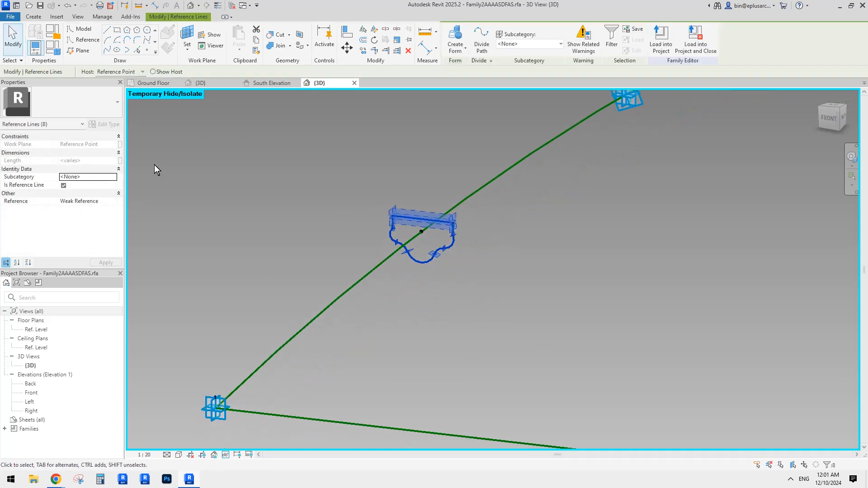
pyautogui.click(455, 285)
pyautogui.press('Tab')
pyautogui.click(454, 241)
pyautogui.click(486, 258)
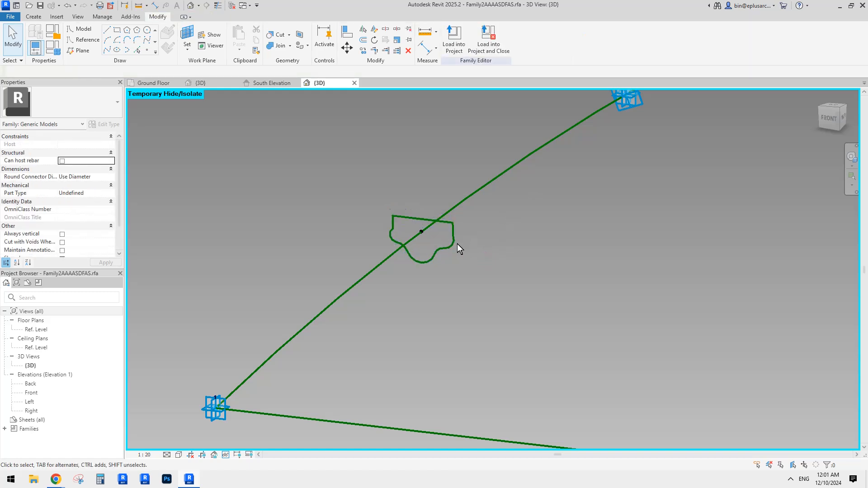
pyautogui.press('Tab')
pyautogui.press('Tab')
pyautogui.click(455, 240)
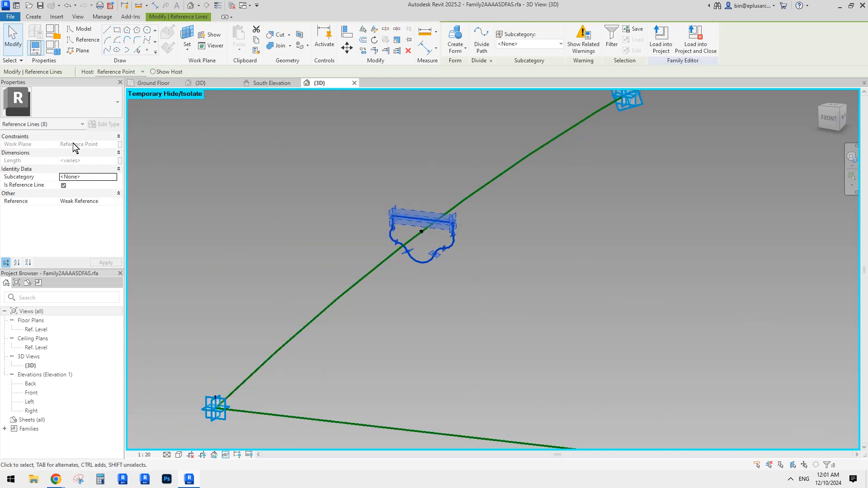
pyautogui.scroll(-5, 428, 234)
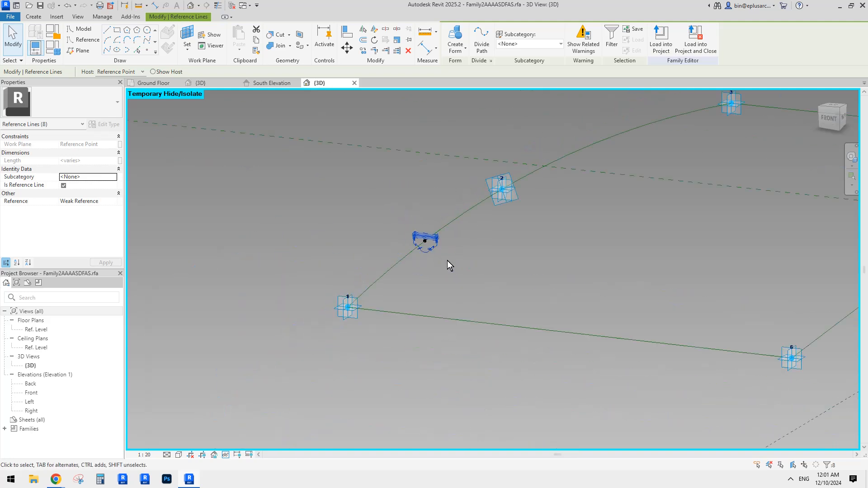
pyautogui.click(425, 235)
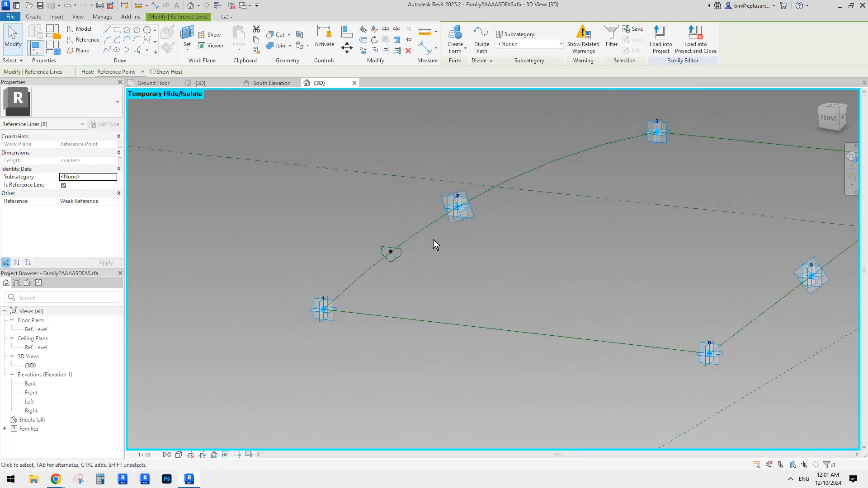
# - Restore the temporarily hidden frame form and load the updated family into the project, overwriting the existing version
pyautogui.press('r')
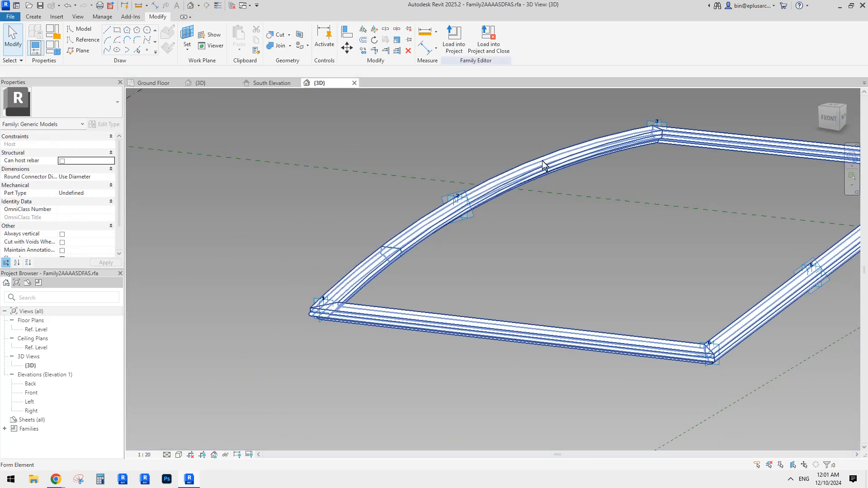
pyautogui.moveTo(422, 149); pyautogui.dragTo(415, 160, button='middle')
pyautogui.click(454, 41)
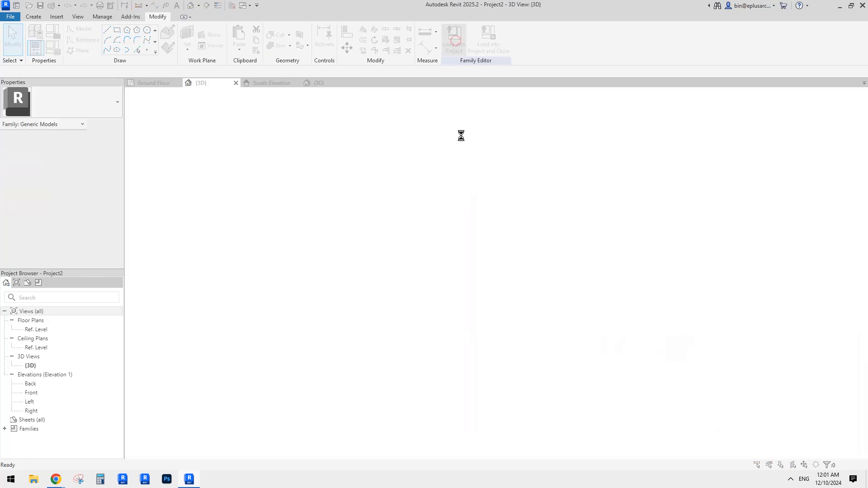
pyautogui.click(420, 216)
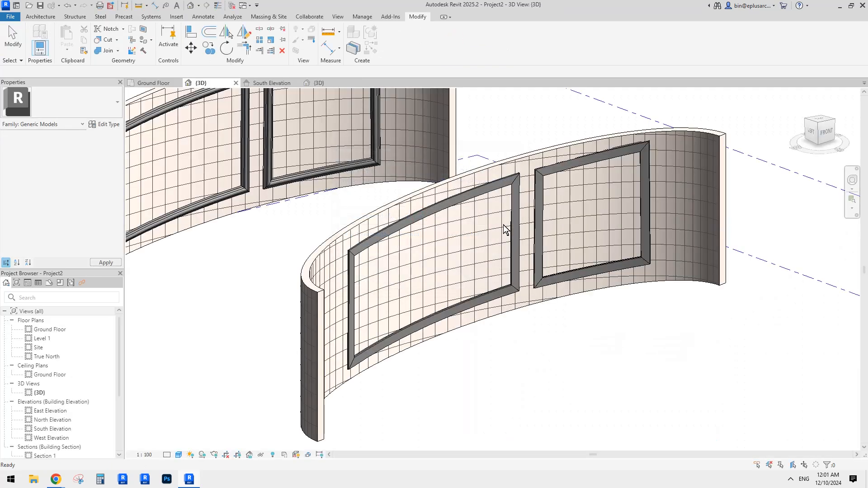
# - Try to join the curved wall's geometry with the larger frame
pyautogui.keyDown('shift'); pyautogui.moveTo(517, 193); pyautogui.dragTo(265, 142, button='middle'); pyautogui.keyUp('shift')
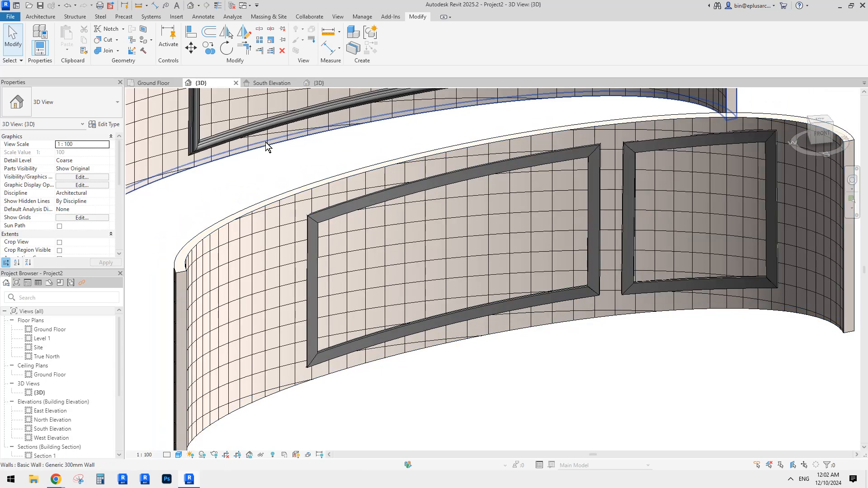
pyautogui.click(108, 51)
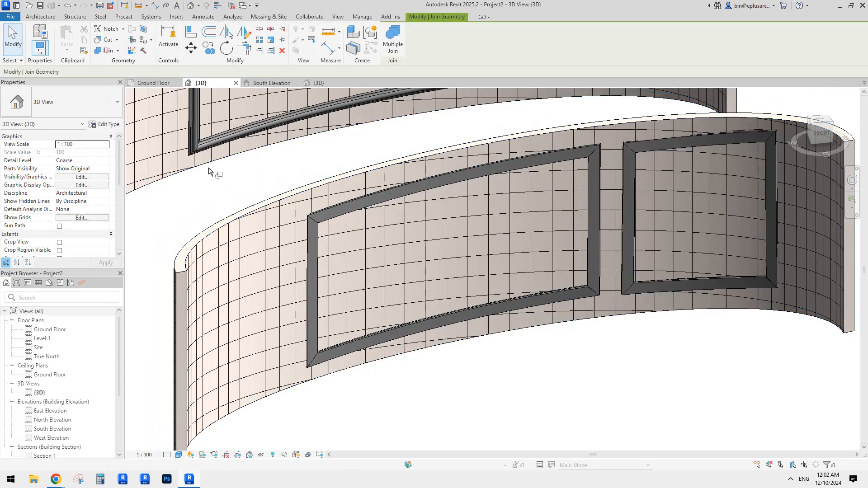
pyautogui.click(280, 236)
pyautogui.click(317, 223)
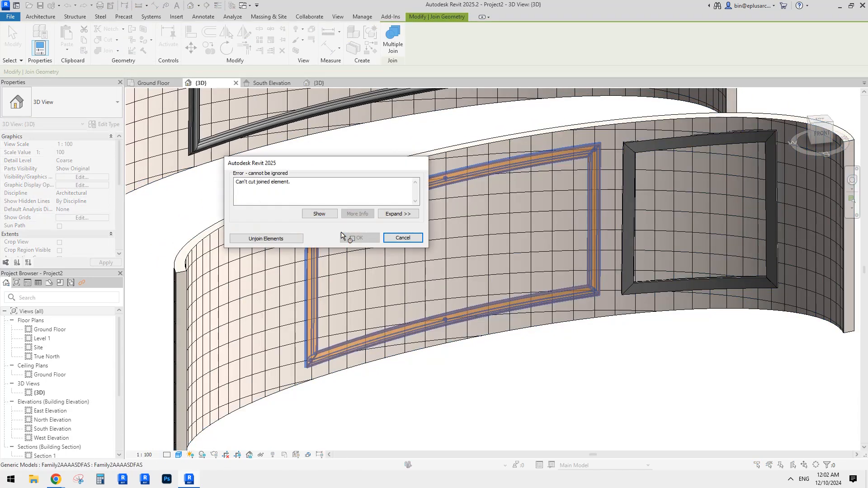
pyautogui.click(404, 238)
pyautogui.press('Escape')
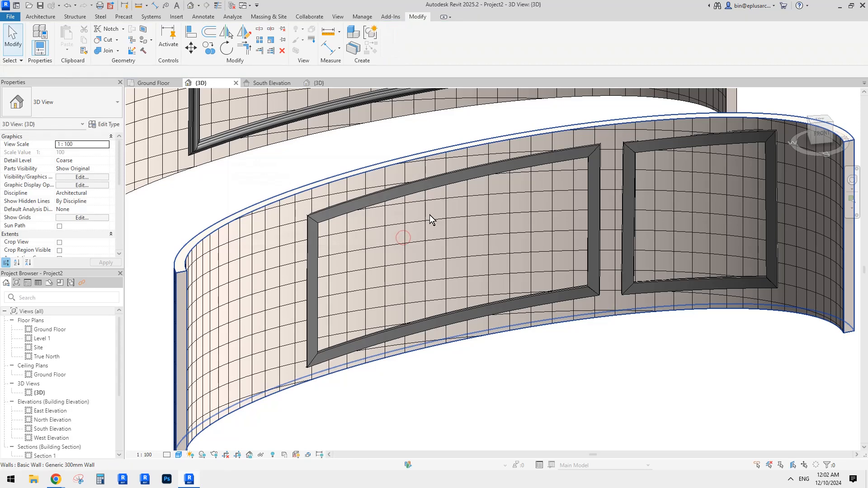
# - Select the larger frame, inspect how its upper corner meets the curved wall, and open the South Elevation view
pyautogui.click(403, 195)
pyautogui.keyDown('shift'); pyautogui.moveTo(381, 212); pyautogui.dragTo(392, 249, button='middle'); pyautogui.keyUp('shift')
pyautogui.scroll(6, 324, 228)
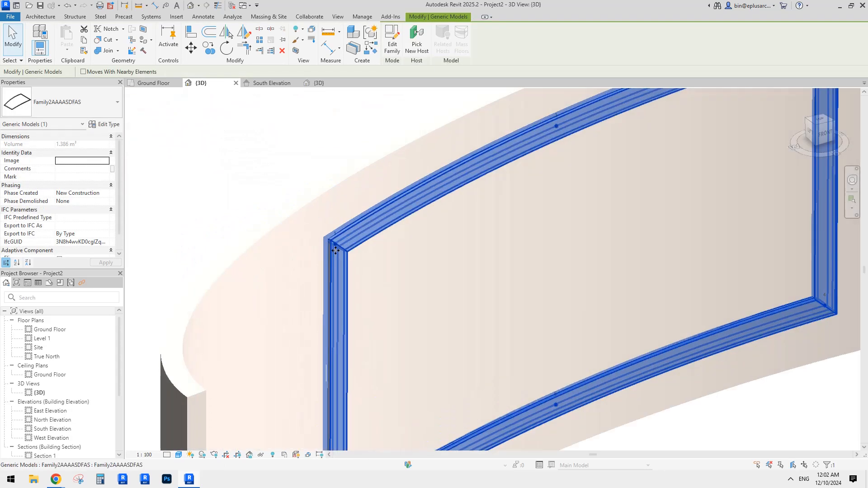
pyautogui.press('Escape')
pyautogui.click(335, 227)
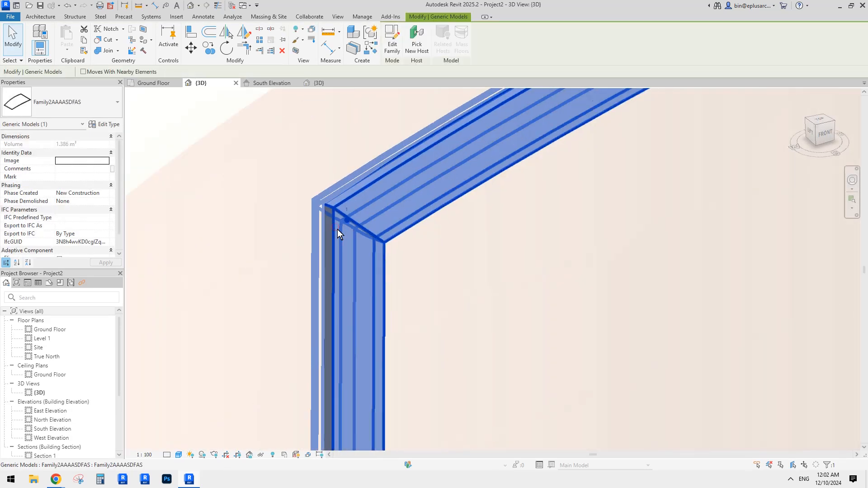
pyautogui.scroll(-8, 338, 229)
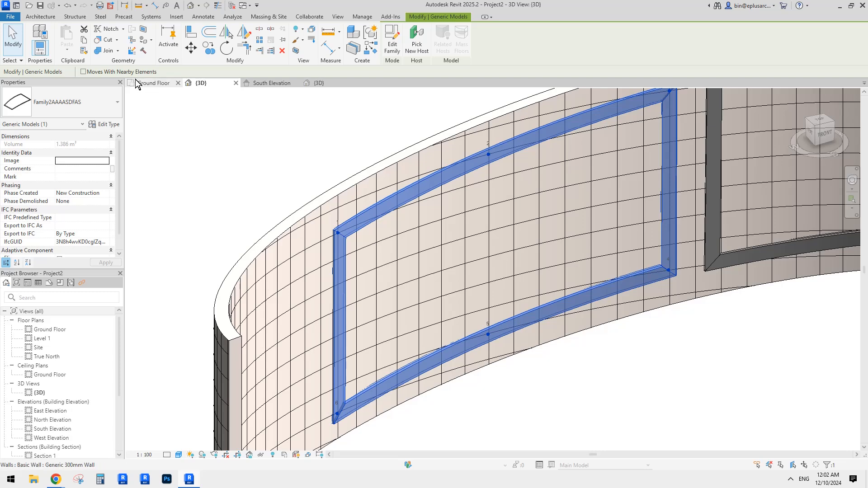
pyautogui.click(259, 86)
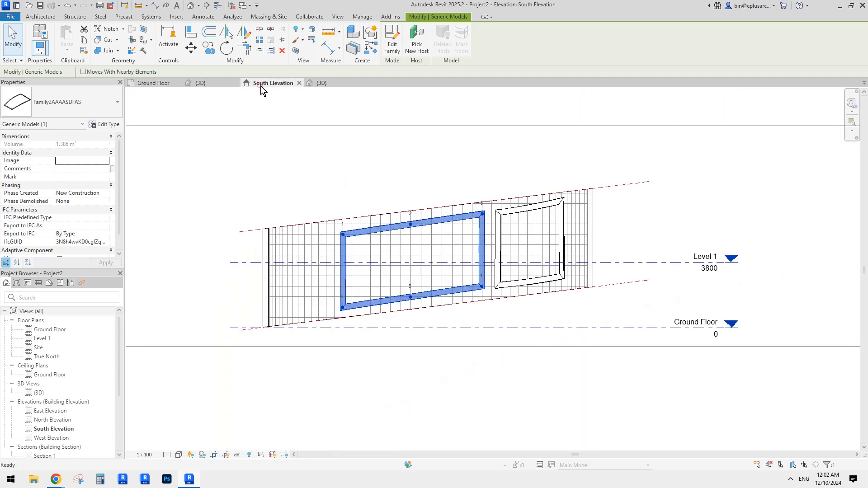
# - Return to the family's 3D view and examine the frame form's mitred corner from different angles
pyautogui.click(210, 81)
pyautogui.scroll(5, 364, 296)
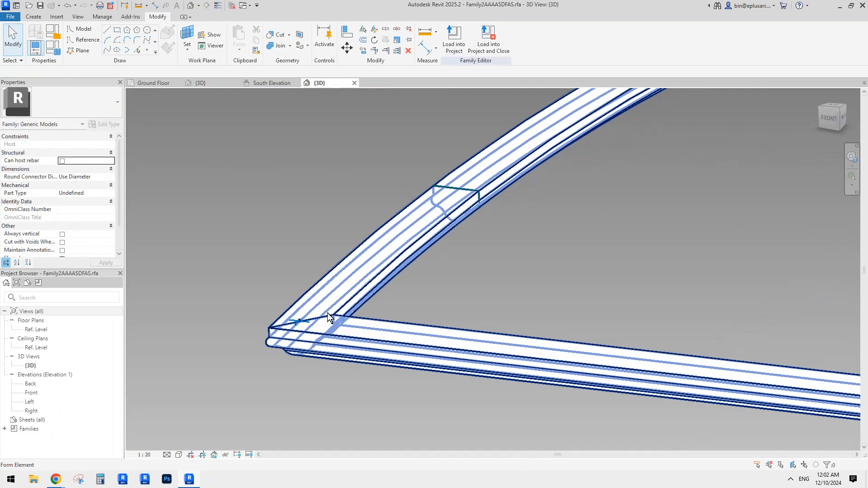
pyautogui.scroll(1, 337, 268)
pyautogui.scroll(1, 306, 262)
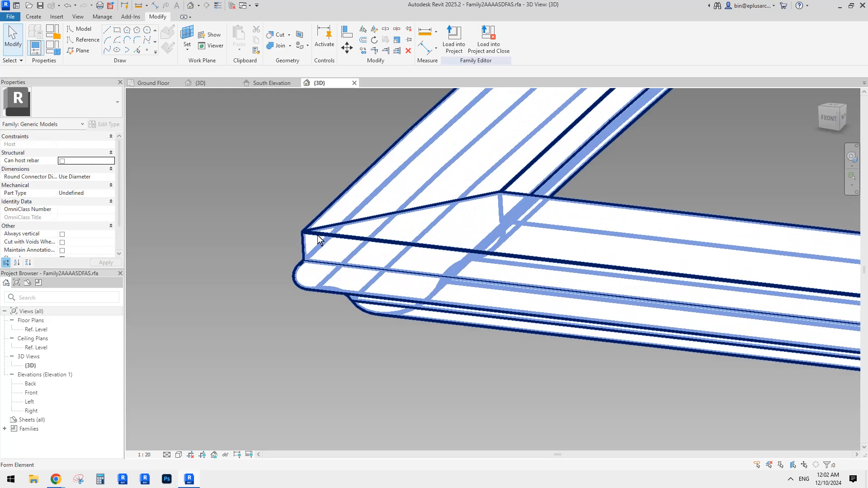
pyautogui.click(158, 84)
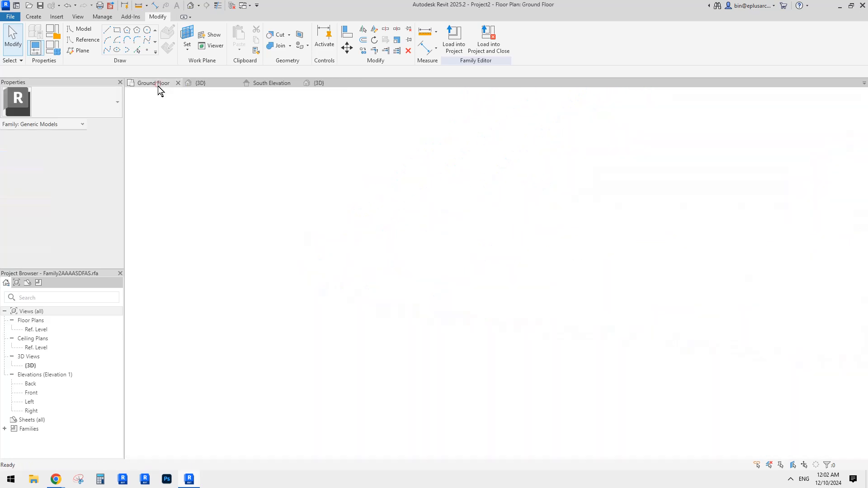
pyautogui.click(327, 83)
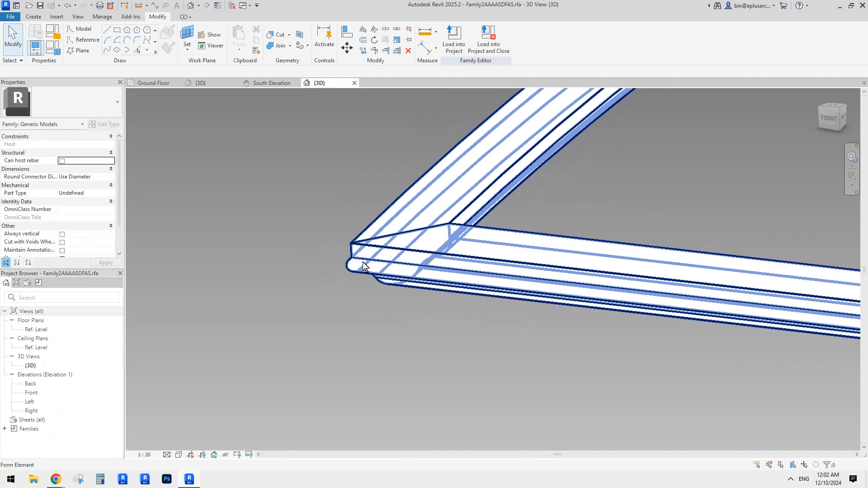
pyautogui.scroll(-5, 358, 261)
pyautogui.keyDown('shift'); pyautogui.moveTo(358, 261); pyautogui.dragTo(393, 268, button='middle'); pyautogui.keyUp('shift')
pyautogui.scroll(5, 430, 271)
pyautogui.click(429, 270)
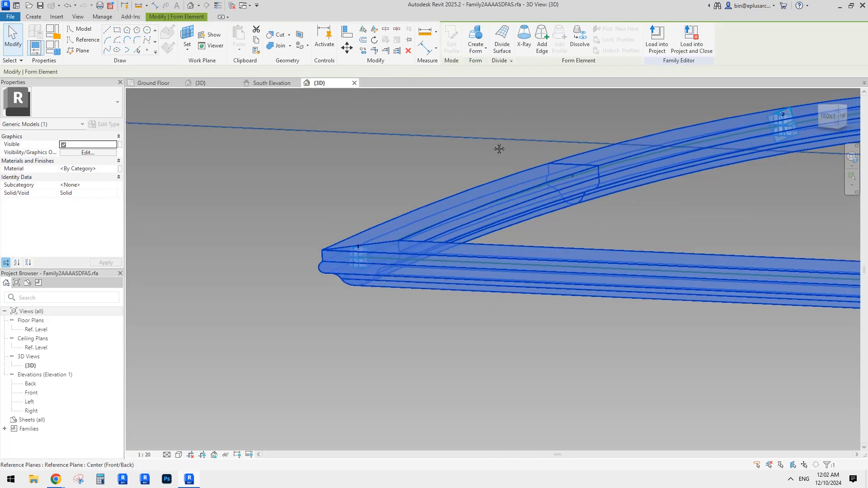
# - Undo the creation of the frame form, leaving the profile and path reference lines
pyautogui.press('Escape')
pyautogui.click(408, 255)
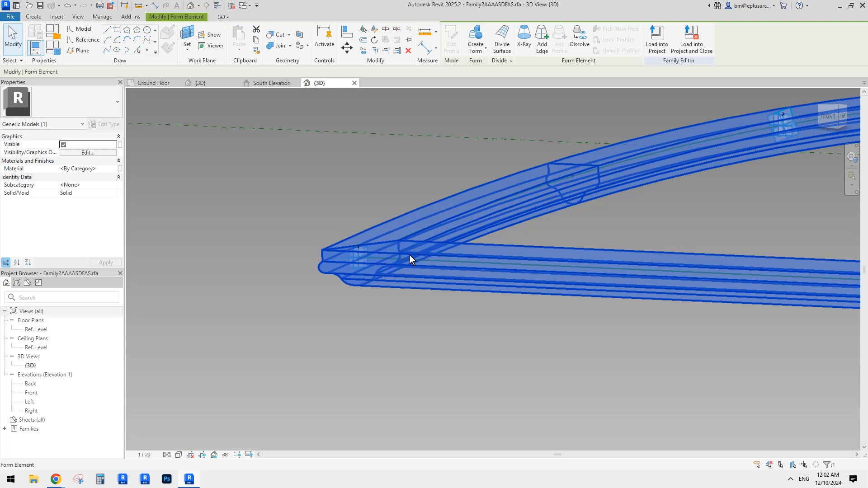
pyautogui.keyDown('shift'); pyautogui.moveTo(410, 255); pyautogui.dragTo(488, 227, button='middle'); pyautogui.keyUp('shift')
pyautogui.hotkey('ctrl', 'z')
# - Slant the profile's left side line by moving its upper end inward, and trim it to a corner with the top line
pyautogui.scroll(6, 548, 178)
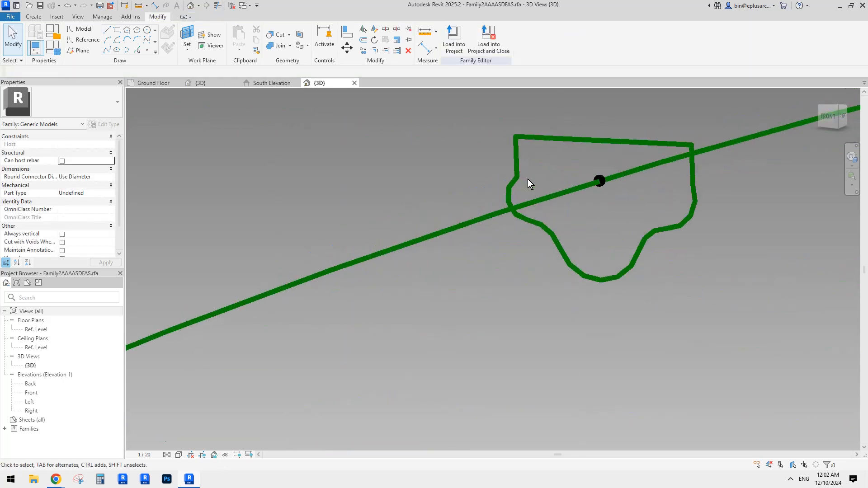
pyautogui.keyDown('shift'); pyautogui.moveTo(509, 186); pyautogui.dragTo(498, 193, button='middle'); pyautogui.keyUp('shift')
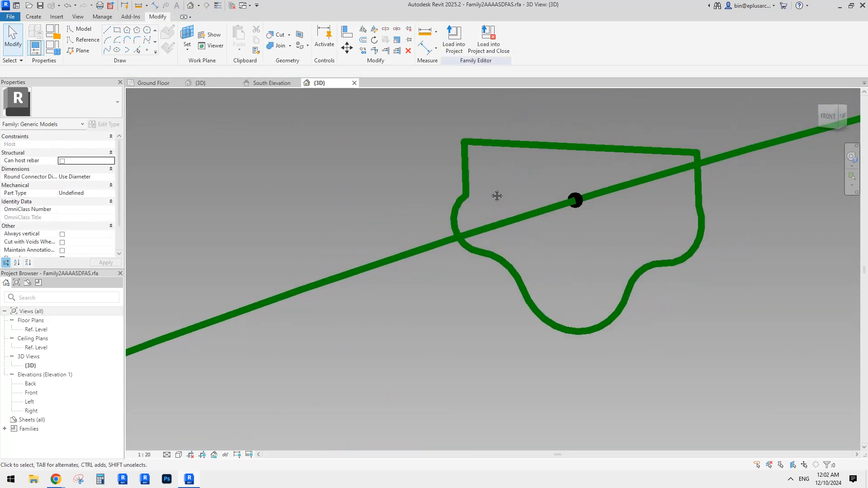
pyautogui.click(462, 199)
pyautogui.press('Escape')
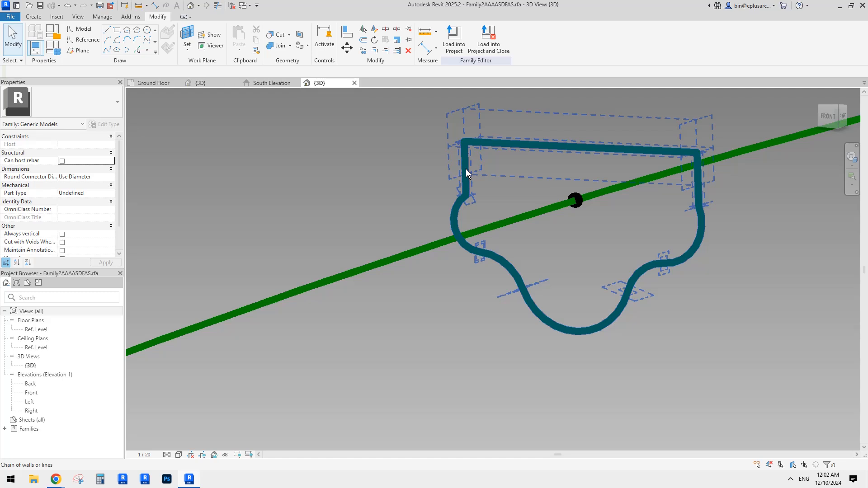
pyautogui.click(466, 170)
pyautogui.moveTo(463, 141); pyautogui.dragTo(531, 154)
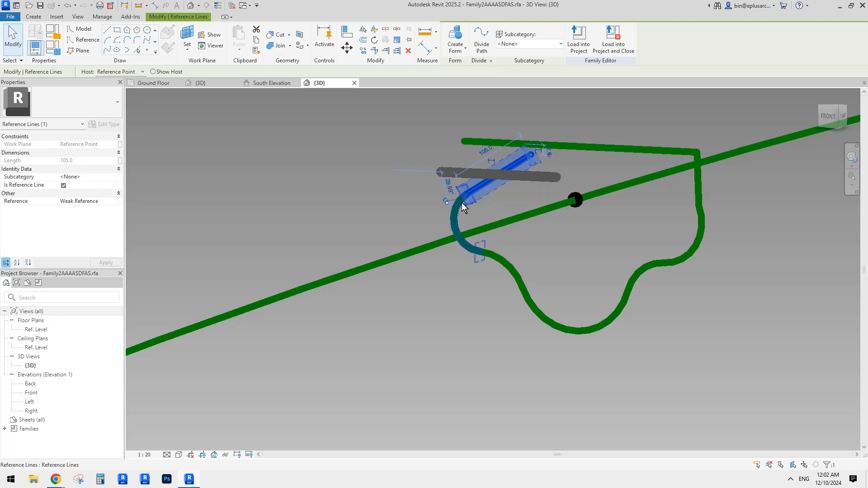
pyautogui.press('t')
pyautogui.press('r')
pyautogui.moveTo(539, 162); pyautogui.dragTo(522, 166, button='middle')
pyautogui.click(504, 165)
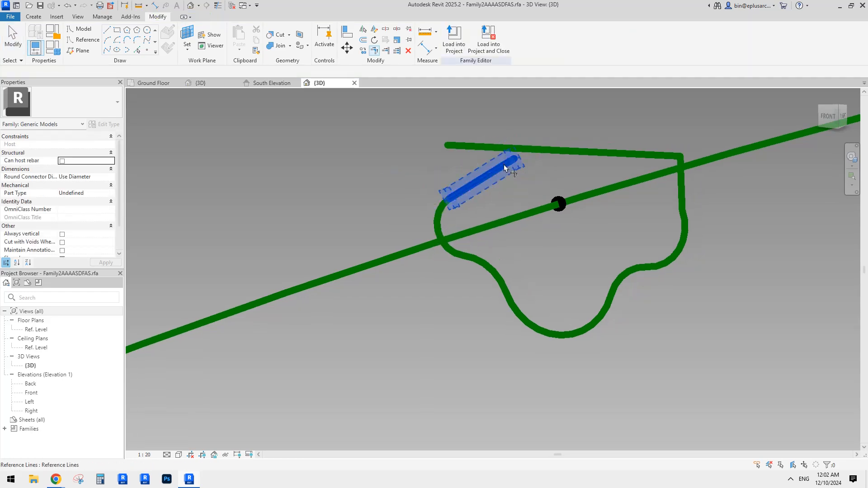
pyautogui.click(545, 150)
pyautogui.press('Escape')
# - Slant the profile's right side line slightly inward at its upper end and trim it to a corner with the top line
pyautogui.press('Tab')
pyautogui.moveTo(688, 183); pyautogui.dragTo(687, 183, button='middle')
pyautogui.press('Tab')
pyautogui.press('Tab')
pyautogui.click(680, 181)
pyautogui.moveTo(679, 157)
pyautogui.mouseDown()
pyautogui.moveTo(639, 157)
pyautogui.moveTo(663, 155)
pyautogui.mouseUp()
pyautogui.press('t')
pyautogui.press('r')
pyautogui.click(668, 168)
pyautogui.click(650, 155)
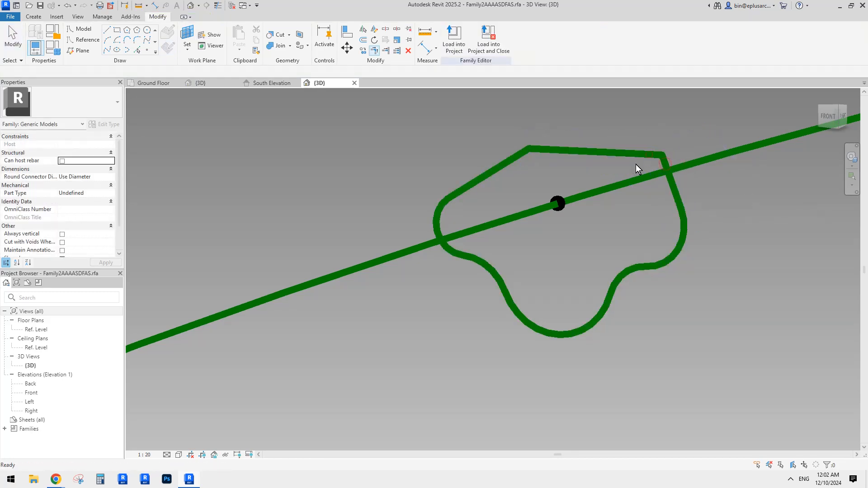
# - Move the profile's straight top line outward, away from the path's reference point
pyautogui.scroll(-1, 605, 159)
pyautogui.press('Escape')
pyautogui.press('Tab')
pyautogui.click(584, 152)
pyautogui.press('Escape')
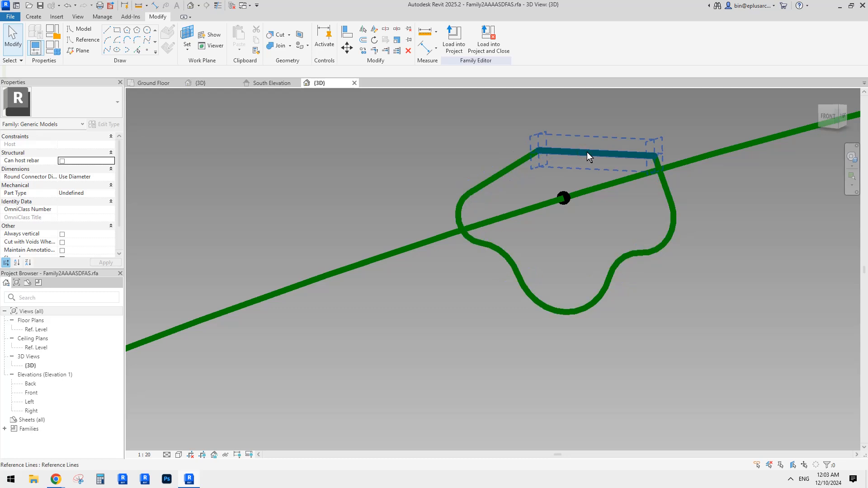
pyautogui.moveTo(587, 152); pyautogui.dragTo(593, 131)
pyautogui.scroll(-2, 600, 149)
pyautogui.click(598, 177)
pyautogui.moveTo(598, 177)
pyautogui.mouseDown(button='middle')
pyautogui.moveTo(572, 202)
pyautogui.moveTo(569, 218)
pyautogui.moveTo(584, 173)
pyautogui.mouseUp(button='middle')
pyautogui.scroll(-3, 585, 199)
pyautogui.scroll(-1, 583, 203)
pyautogui.click(519, 201)
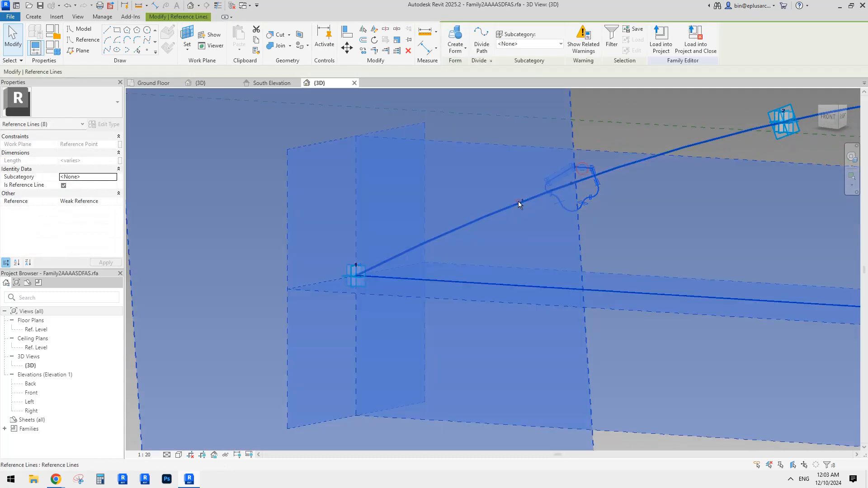
pyautogui.press('Escape')
# - Shorten the two shoulder arcs by pulling their upper ends away from the side lines, the left arc to about 58 mm long
pyautogui.scroll(4, 560, 184)
pyautogui.scroll(1, 534, 183)
pyautogui.press('Tab')
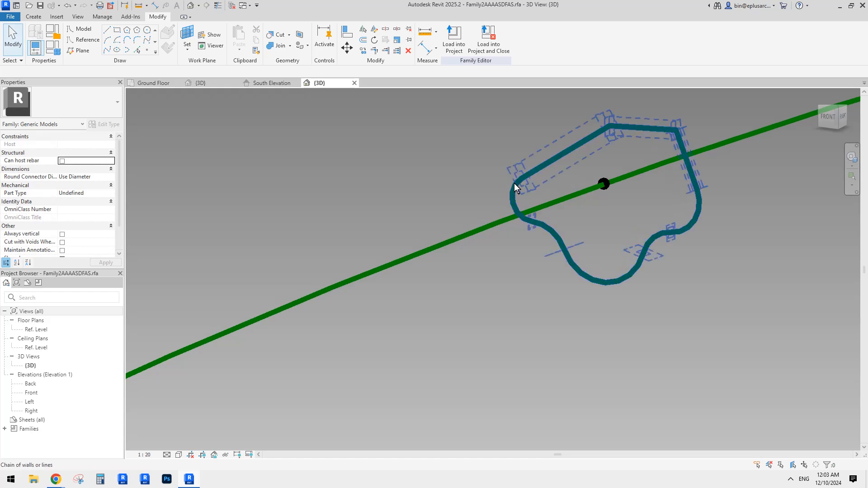
pyautogui.click(517, 185)
pyautogui.press('Escape')
pyautogui.click(514, 187)
pyautogui.scroll(1, 524, 182)
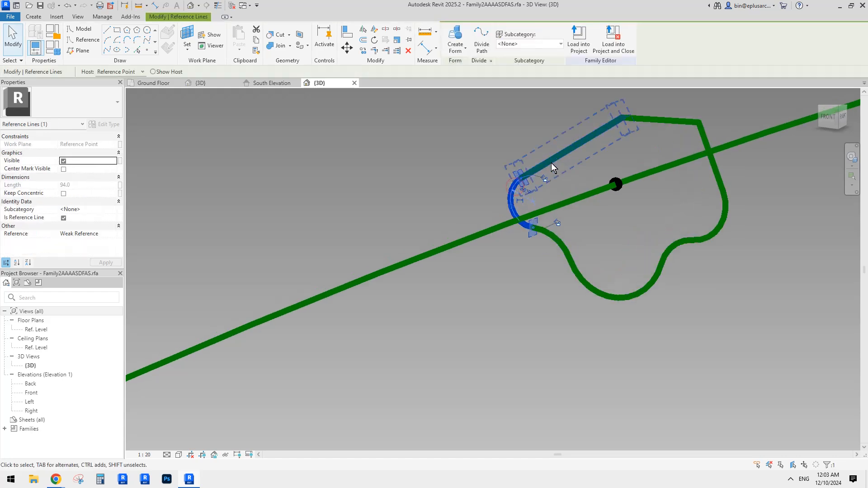
pyautogui.moveTo(523, 183); pyautogui.dragTo(508, 199)
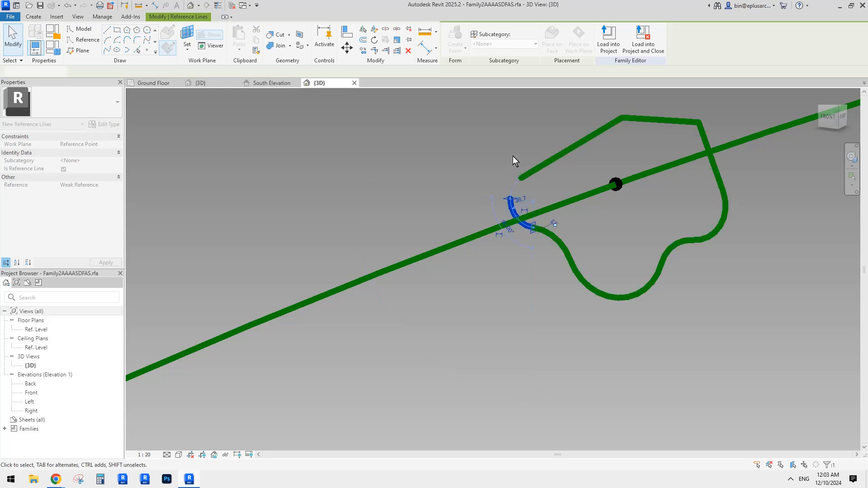
pyautogui.click(511, 157)
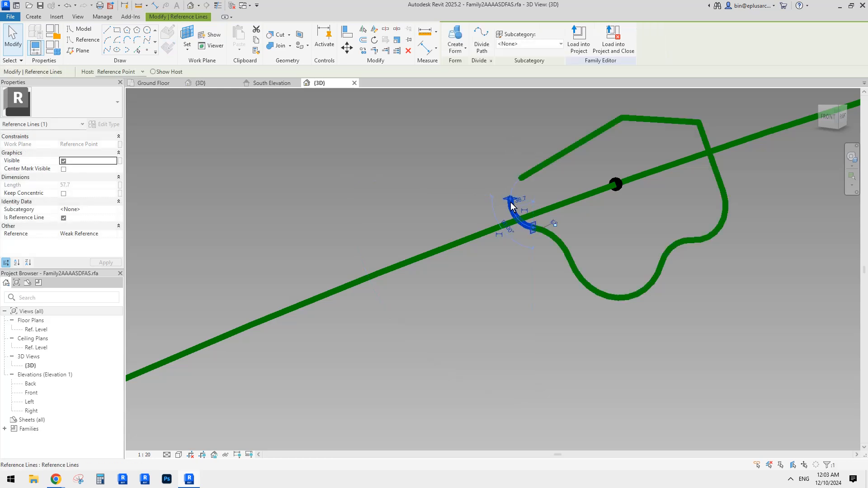
pyautogui.click(722, 211)
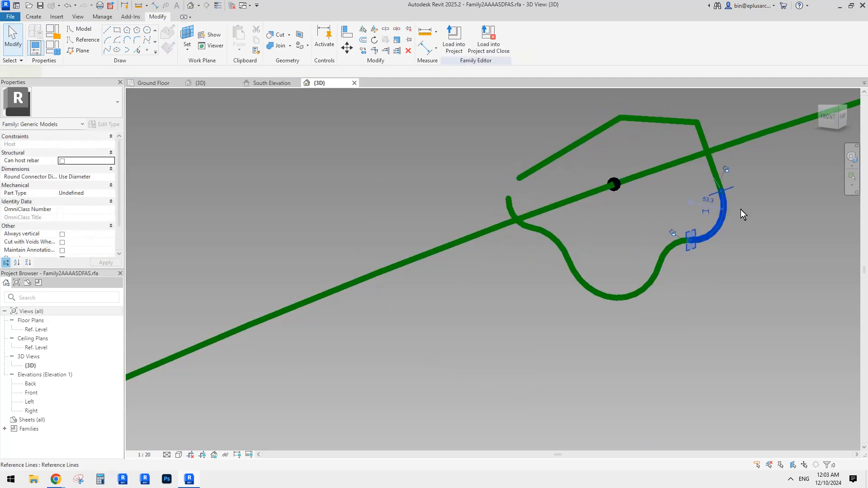
pyautogui.moveTo(721, 198)
pyautogui.mouseDown()
pyautogui.moveTo(726, 215)
pyautogui.moveTo(720, 207)
pyautogui.mouseUp()
pyautogui.scroll(-1, 674, 215)
pyautogui.click(605, 240)
# - Reconnect both side lines to the shortened arcs and move the two top corners outward until the sides stand nearly vertical
pyautogui.moveTo(606, 240); pyautogui.dragTo(571, 262, button='middle')
pyautogui.press('Tab')
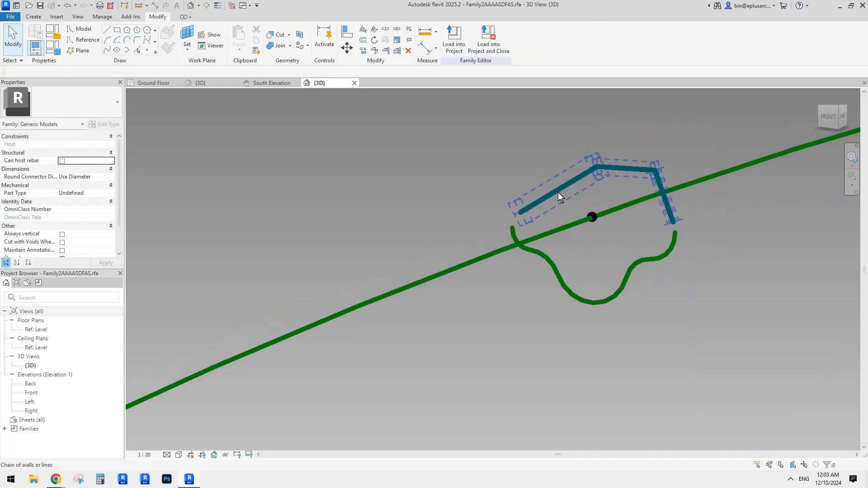
pyautogui.click(558, 192)
pyautogui.moveTo(527, 214); pyautogui.dragTo(515, 226)
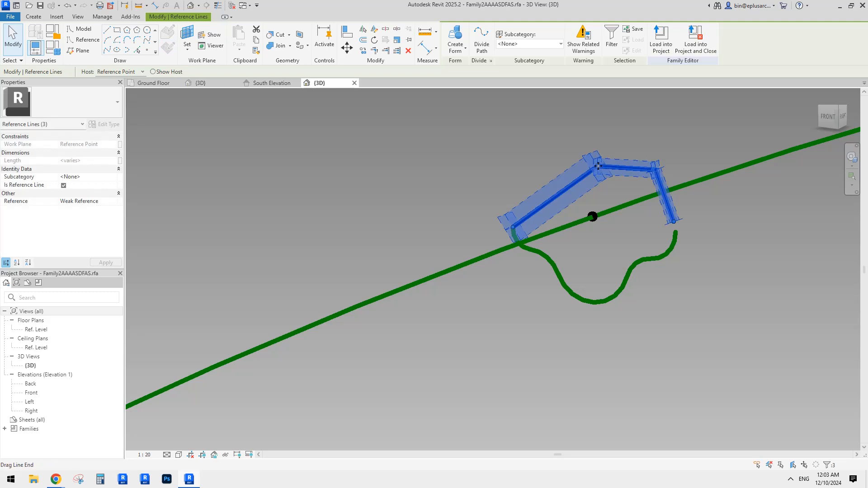
pyautogui.moveTo(599, 167); pyautogui.dragTo(510, 161)
pyautogui.moveTo(674, 221); pyautogui.dragTo(675, 232)
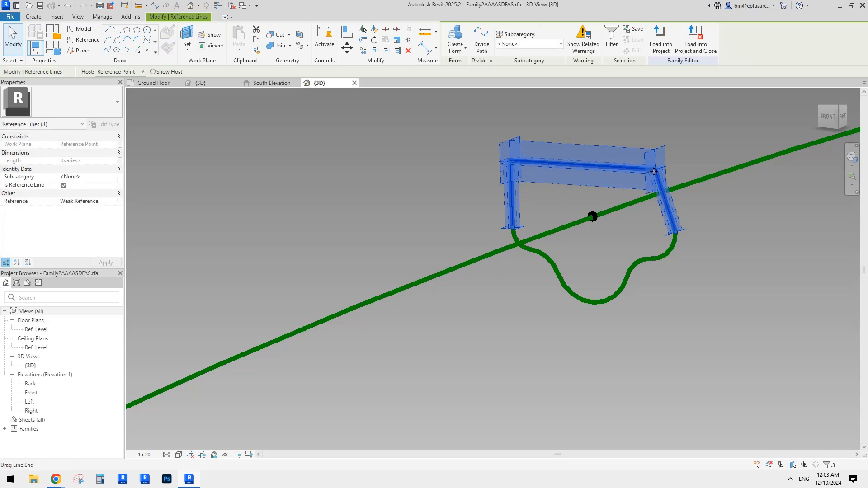
pyautogui.moveTo(667, 171); pyautogui.dragTo(674, 171)
# - Check from the front how the shoulder arcs connect to the profile's side lines by selecting the chain and individual arcs
pyautogui.click(678, 248)
pyautogui.press('Tab')
pyautogui.click(672, 246)
pyautogui.click(694, 248)
pyautogui.click(673, 246)
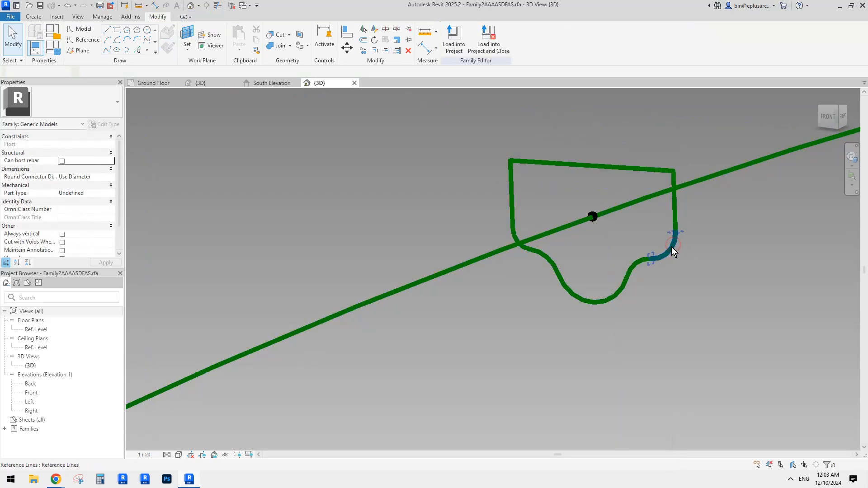
pyautogui.keyDown('shift'); pyautogui.moveTo(710, 248); pyautogui.dragTo(677, 186, button='middle'); pyautogui.keyUp('shift')
pyautogui.press('Escape')
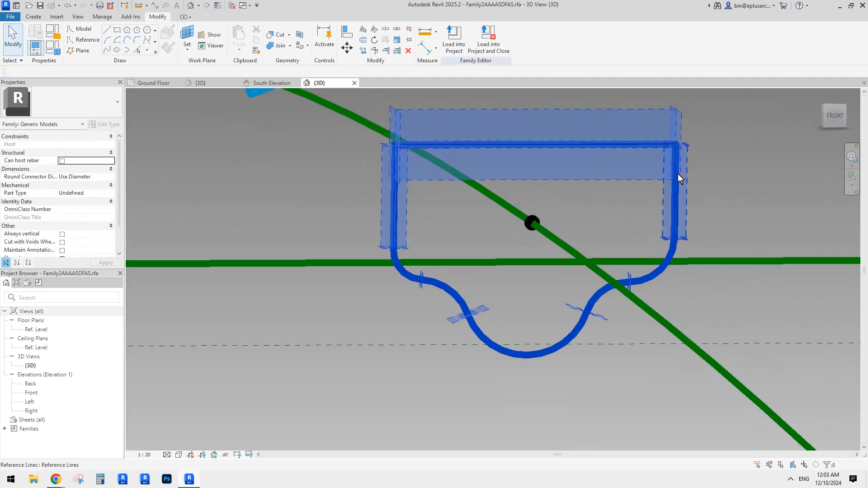
pyautogui.press('Escape')
pyautogui.press('Tab')
pyautogui.click(397, 258)
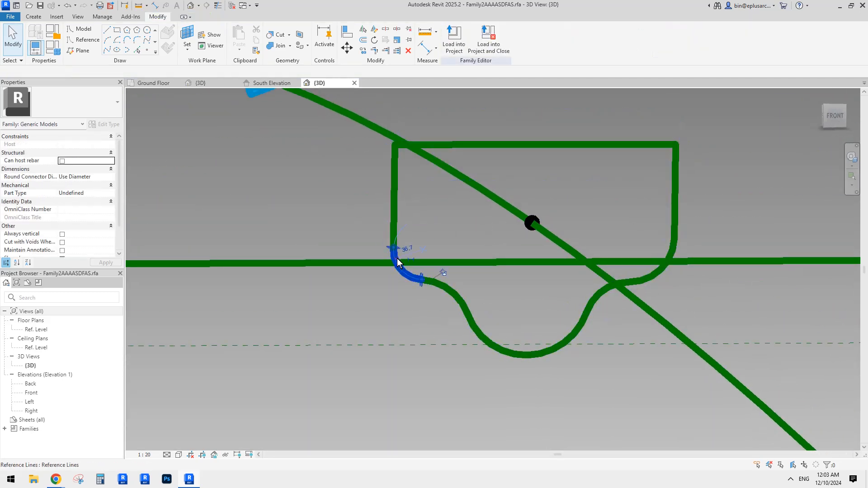
pyautogui.click(396, 240)
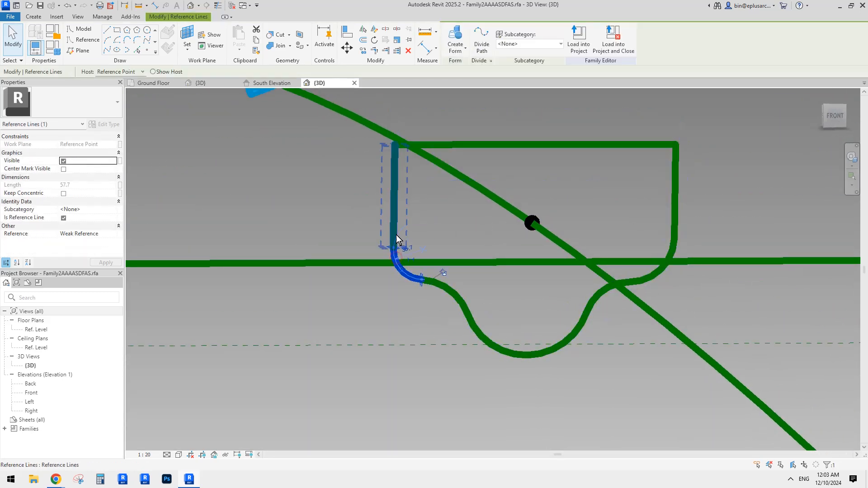
# - Tilt the upper end of the profile's left side line slightly inward and trim it to the top line
pyautogui.click(393, 209)
pyautogui.moveTo(396, 145); pyautogui.dragTo(401, 145)
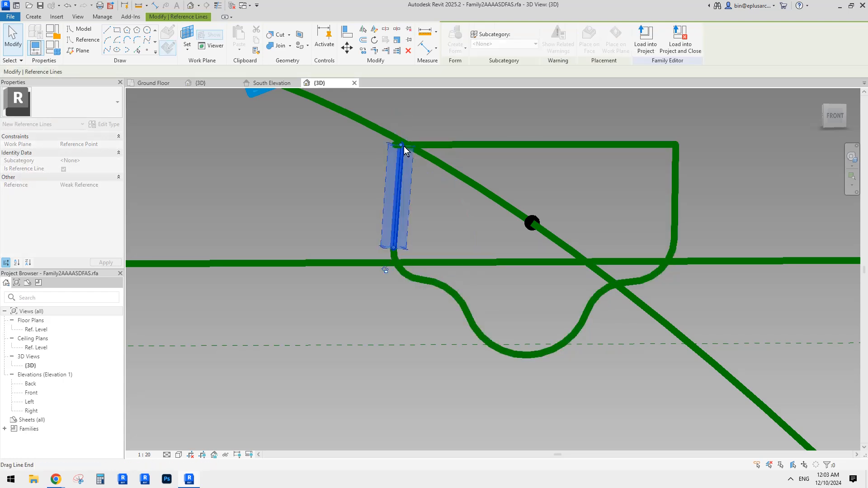
pyautogui.press('Escape')
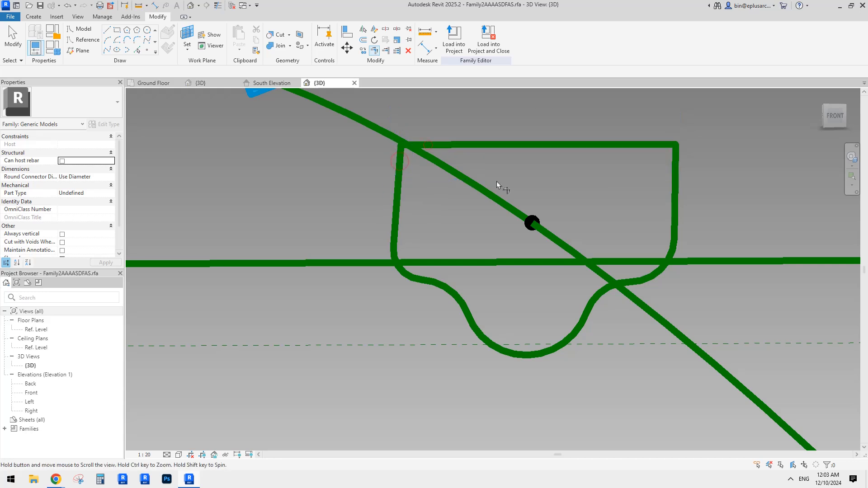
# - Try tilting the profile's right side line inward along the top line, and check the arc below it
pyautogui.moveTo(677, 145); pyautogui.dragTo(673, 144)
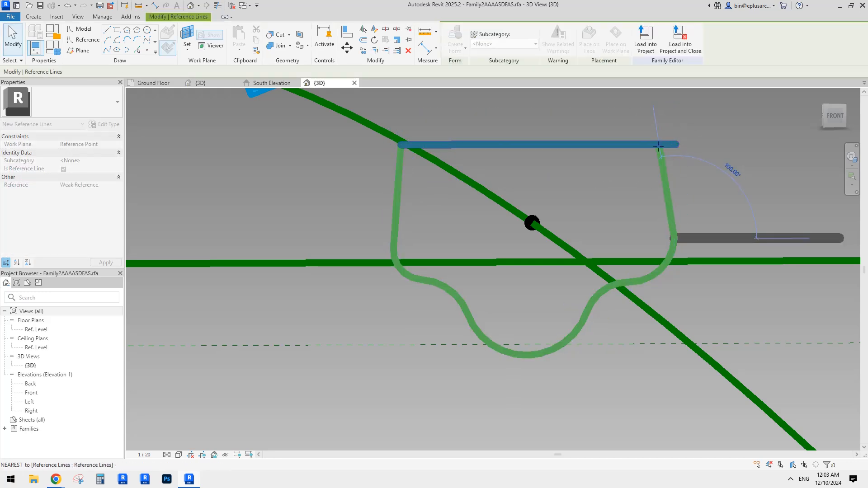
pyautogui.moveTo(675, 145); pyautogui.dragTo(675, 145)
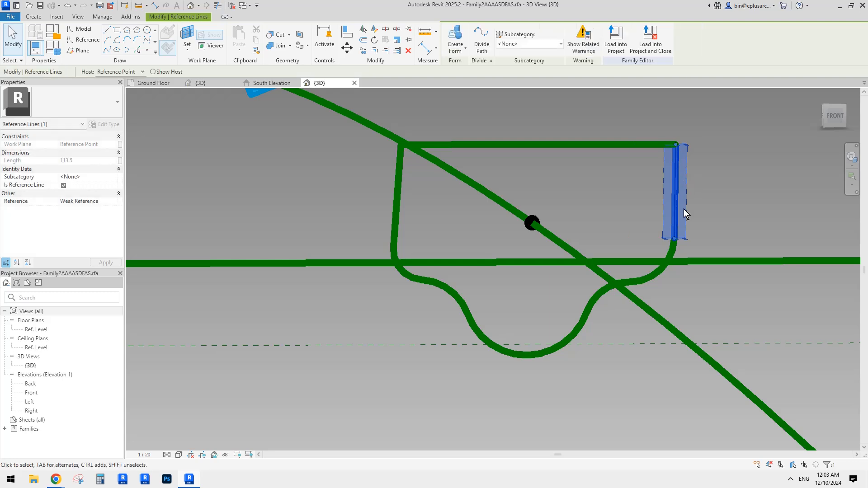
pyautogui.press('Tab')
pyautogui.click(673, 251)
pyautogui.click(673, 251)
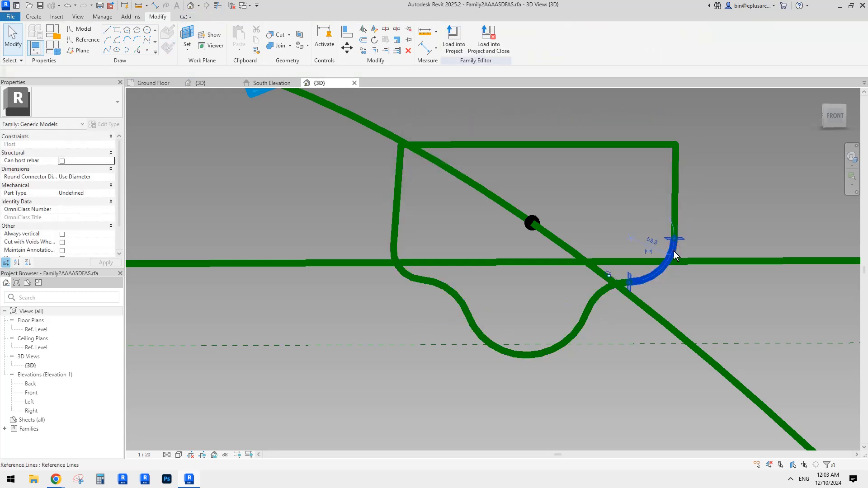
pyautogui.press('Escape')
# - Adjust the upper end of the profile's right side line and trim it to a closed corner with the top line
pyautogui.click(680, 190)
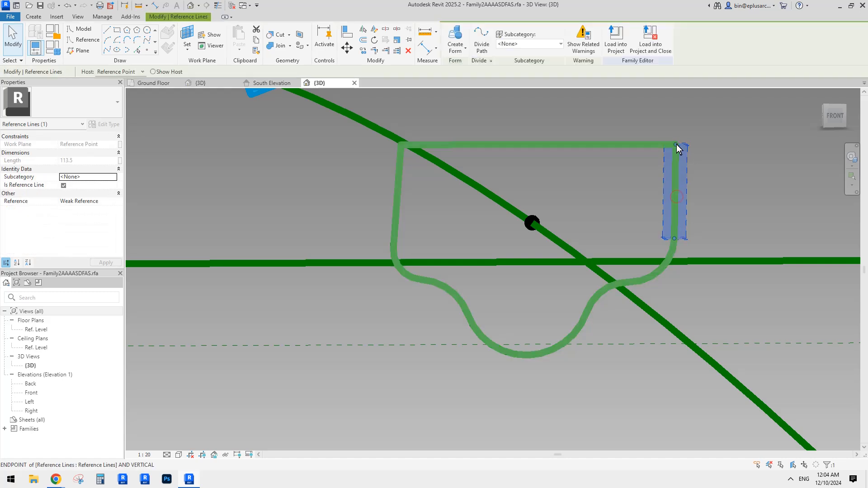
pyautogui.moveTo(675, 145)
pyautogui.mouseDown()
pyautogui.moveTo(736, 171)
pyautogui.moveTo(650, 148)
pyautogui.moveTo(677, 144)
pyautogui.mouseUp()
pyautogui.press('t')
pyautogui.press('r')
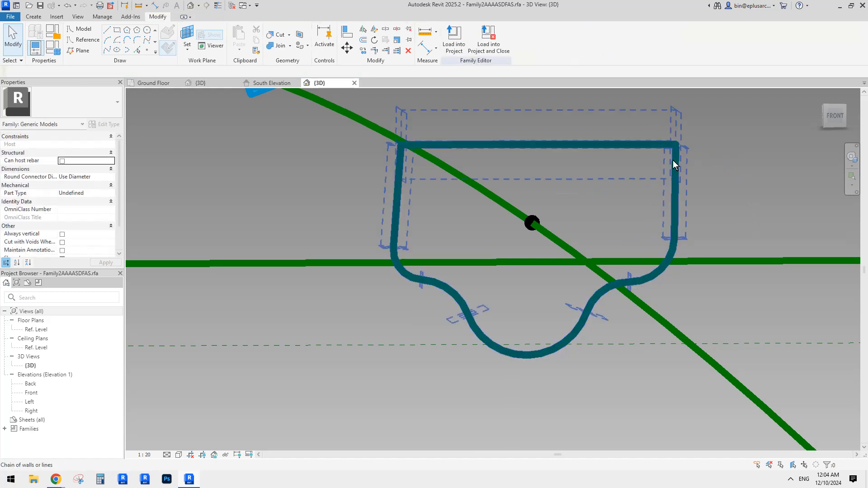
pyautogui.click(677, 157)
pyautogui.click(665, 146)
# - Create a solid form from the closed profile and the frame path, and load the family into the project, overwriting the existing version
pyautogui.scroll(-1, 628, 186)
pyautogui.press('Escape')
pyautogui.keyDown('shift'); pyautogui.moveTo(628, 186); pyautogui.dragTo(545, 224, button='middle'); pyautogui.keyUp('shift')
pyautogui.press('Tab')
pyautogui.scroll(-2, 545, 223)
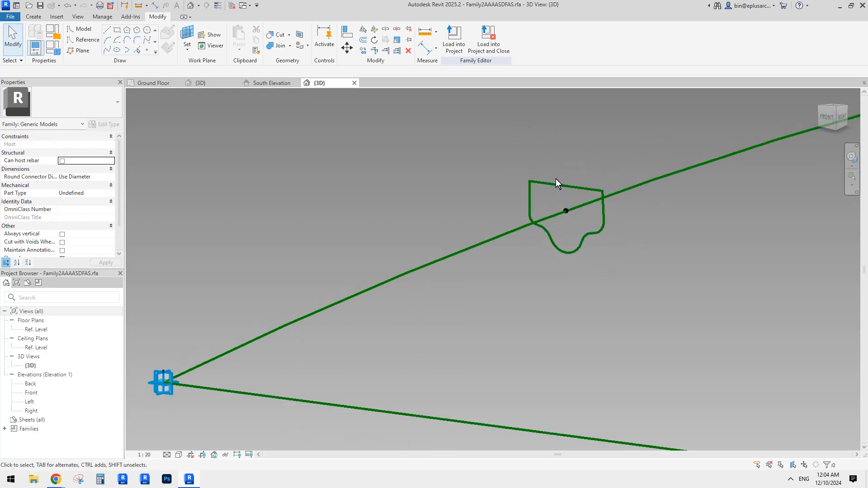
pyautogui.press('Tab')
pyautogui.click(555, 184)
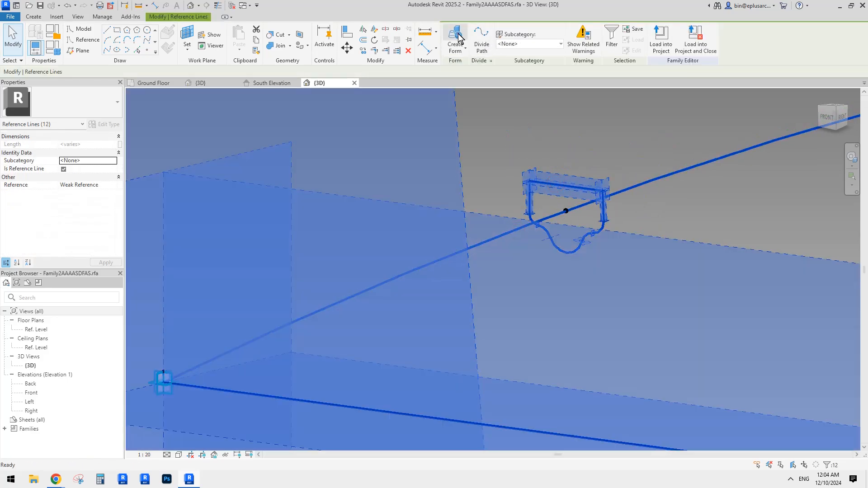
pyautogui.click(455, 36)
pyautogui.scroll(-1, 570, 166)
pyautogui.keyDown('shift'); pyautogui.moveTo(577, 177); pyautogui.dragTo(518, 310, button='middle'); pyautogui.keyUp('shift')
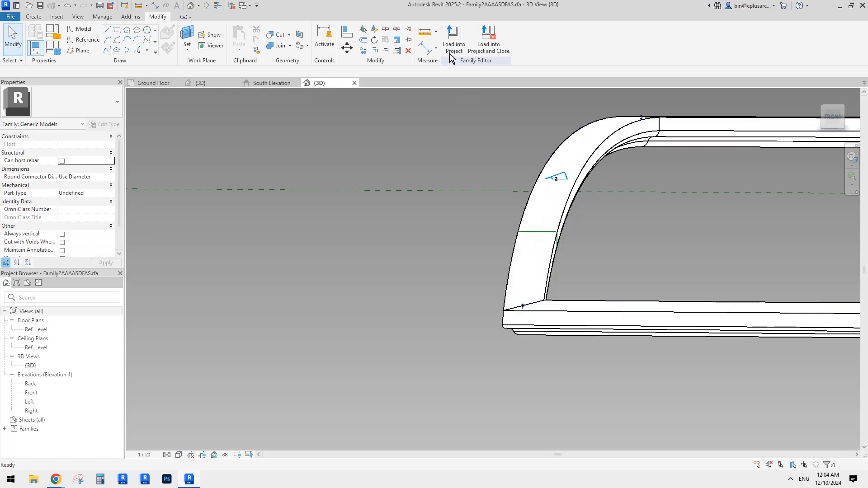
pyautogui.click(450, 53)
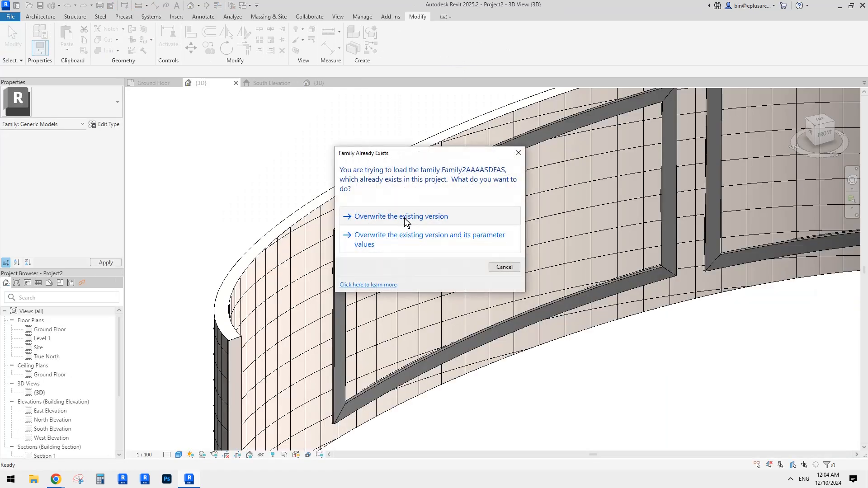
pyautogui.click(404, 218)
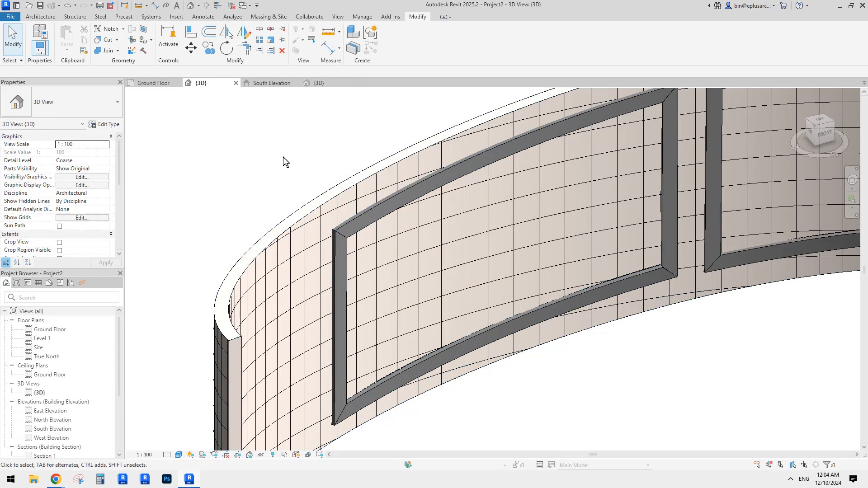
# - Join the front curved wall's geometry with both its left and right moulding frames
pyautogui.click(104, 51)
pyautogui.click(366, 177)
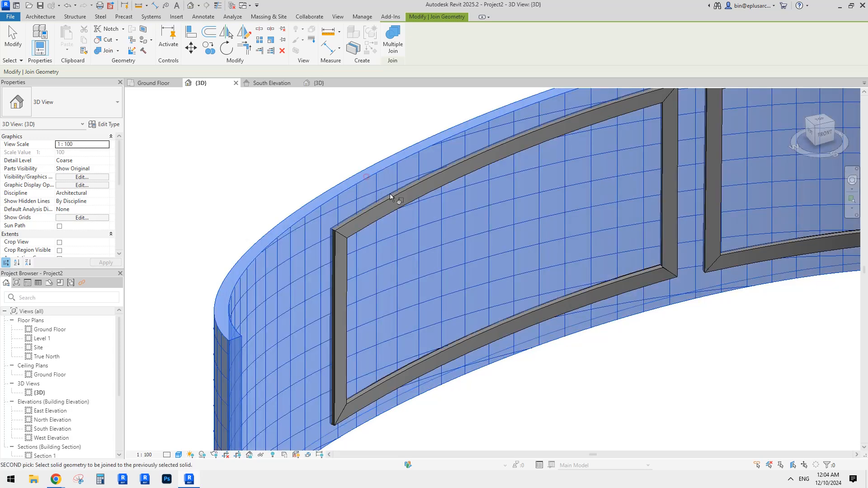
pyautogui.click(416, 216)
pyautogui.scroll(-1, 416, 216)
pyautogui.moveTo(668, 148); pyautogui.dragTo(442, 194, button='middle')
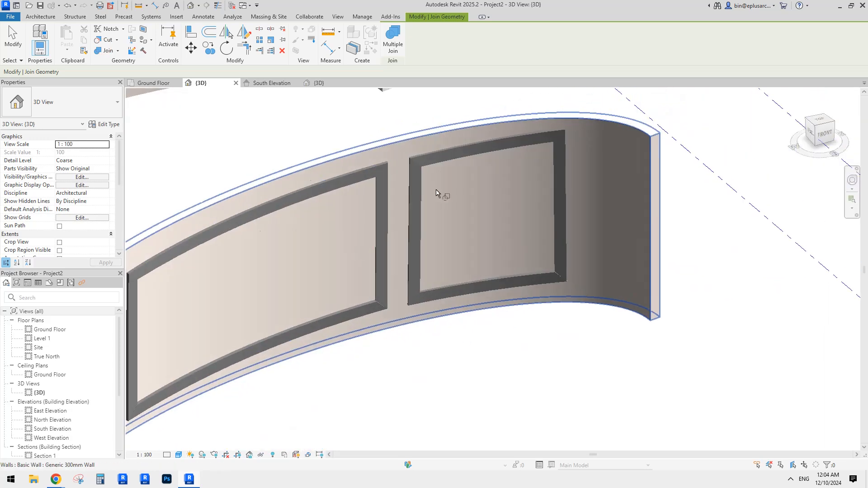
pyautogui.click(466, 124)
pyautogui.click(470, 147)
pyautogui.press('Escape')
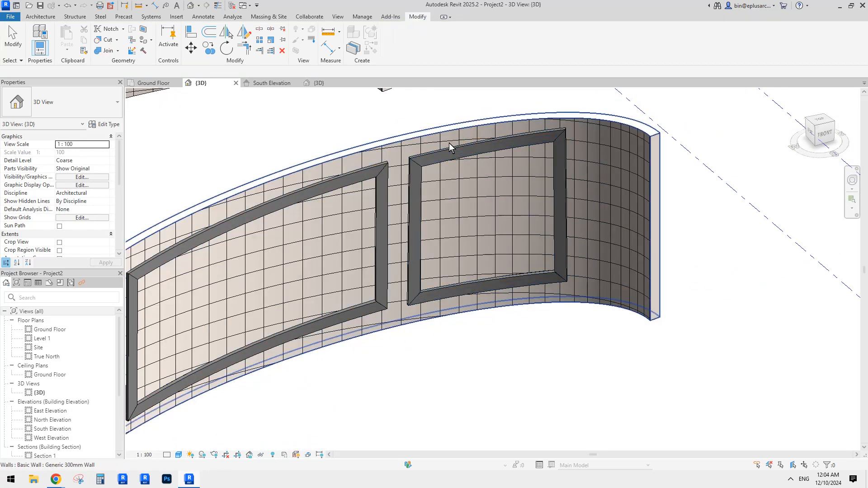
# - Temporarily hide the left moulding frame to inspect the wall surface behind it, and undo the hiding
pyautogui.keyDown('shift'); pyautogui.moveTo(449, 143); pyautogui.dragTo(461, 175, button='middle'); pyautogui.keyUp('shift')
pyautogui.click(407, 167)
pyautogui.scroll(2, 407, 167)
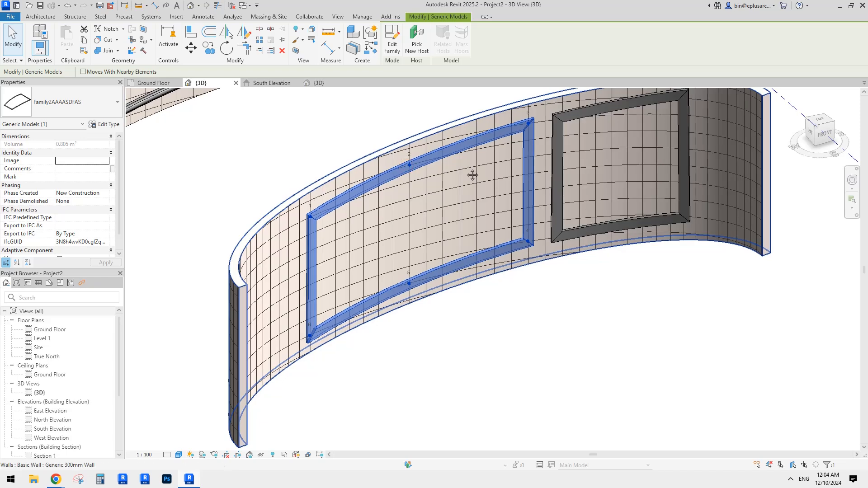
pyautogui.press('h')
pyautogui.press('h')
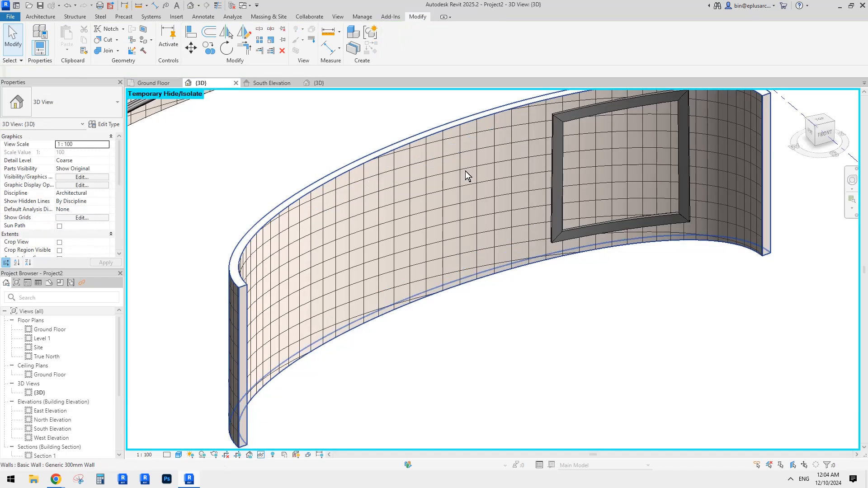
pyautogui.hotkey('ctrl', 'z')
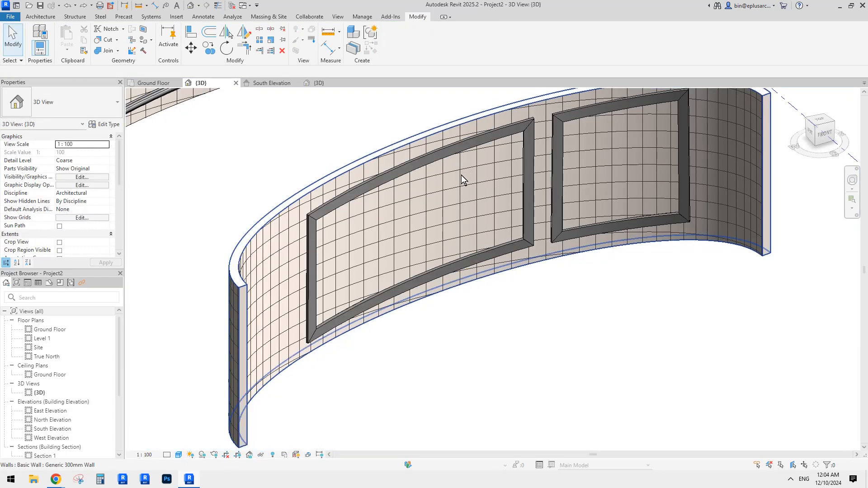
pyautogui.keyDown('shift'); pyautogui.moveTo(461, 175); pyautogui.dragTo(387, 176, button='middle'); pyautogui.keyUp('shift')
pyautogui.keyDown('shift'); pyautogui.moveTo(396, 192); pyautogui.dragTo(253, 149, button='middle'); pyautogui.keyUp('shift')
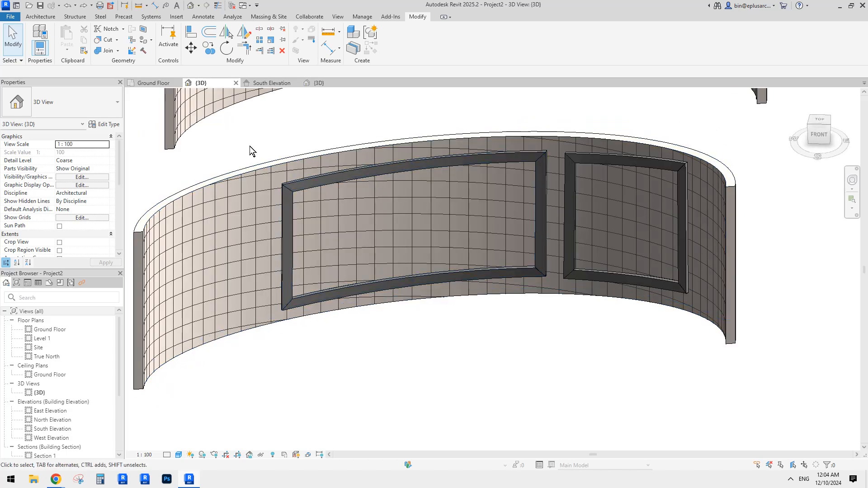
# - Temporarily hide the front curved wall, examine the moulding frames from behind, and restore the hidden wall
pyautogui.click(118, 51)
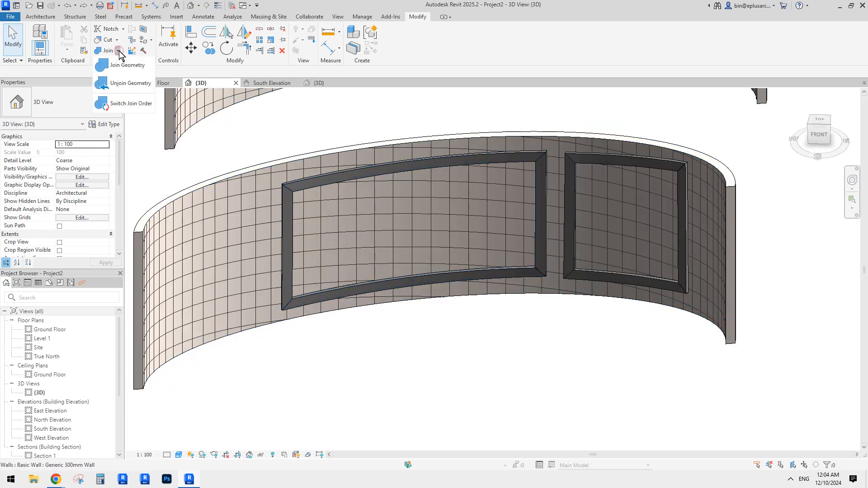
pyautogui.click(130, 104)
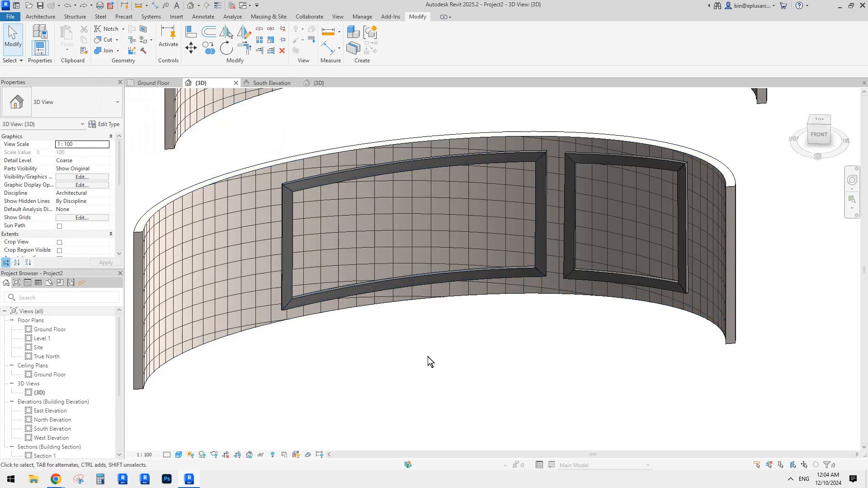
pyautogui.keyDown('shift'); pyautogui.moveTo(310, 304); pyautogui.dragTo(532, 283, button='middle'); pyautogui.keyUp('shift')
pyautogui.click(428, 307)
pyautogui.press('h')
pyautogui.press('h')
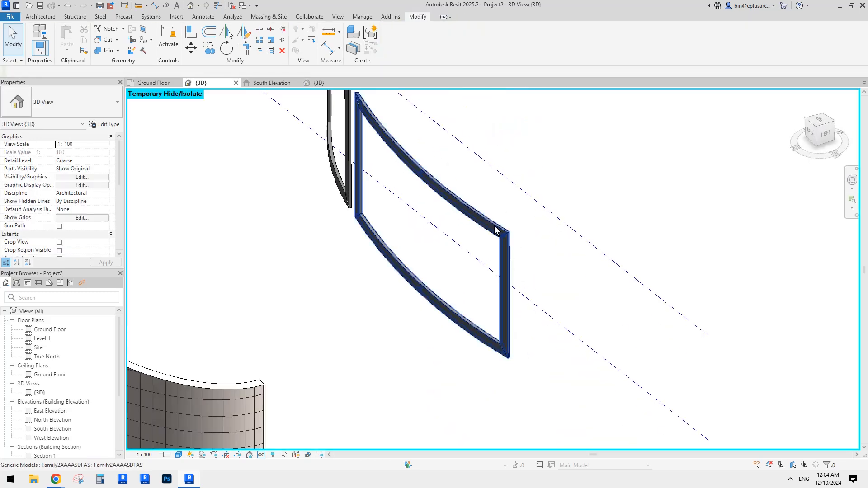
pyautogui.keyDown('shift'); pyautogui.moveTo(505, 239); pyautogui.dragTo(421, 189, button='middle'); pyautogui.keyUp('shift')
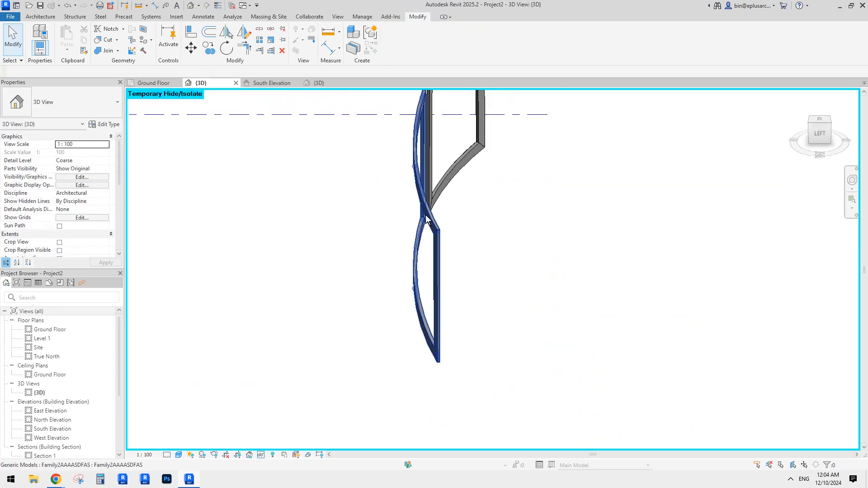
pyautogui.keyDown('shift'); pyautogui.moveTo(426, 221); pyautogui.dragTo(312, 190, button='middle'); pyautogui.keyUp('shift')
pyautogui.press('r')
# - Try to switch the join order between the left moulding frame and the front curved wall
pyautogui.click(120, 51)
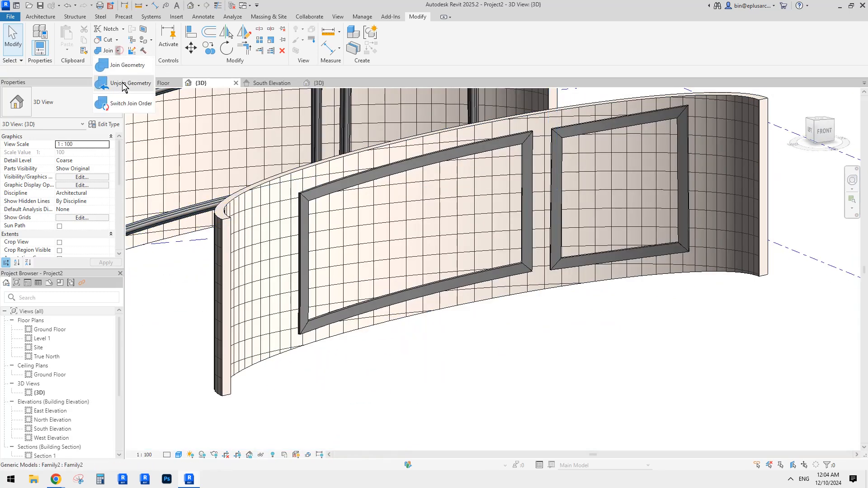
pyautogui.click(131, 106)
pyautogui.click(304, 195)
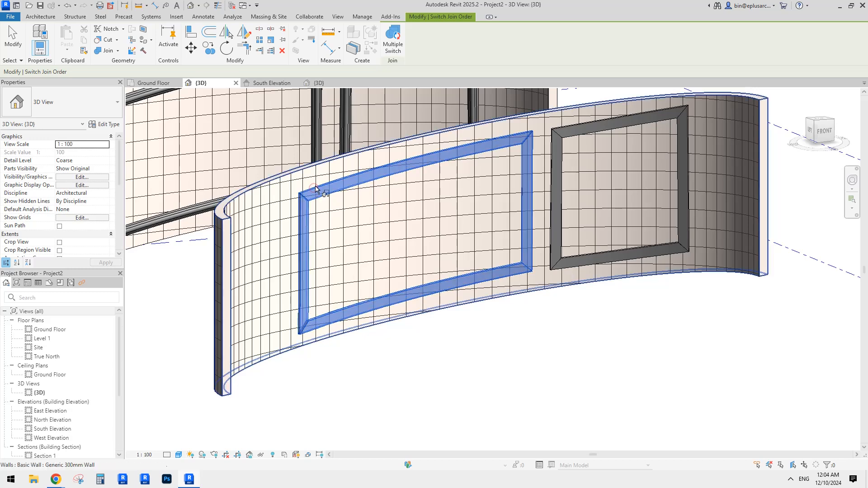
pyautogui.click(388, 183)
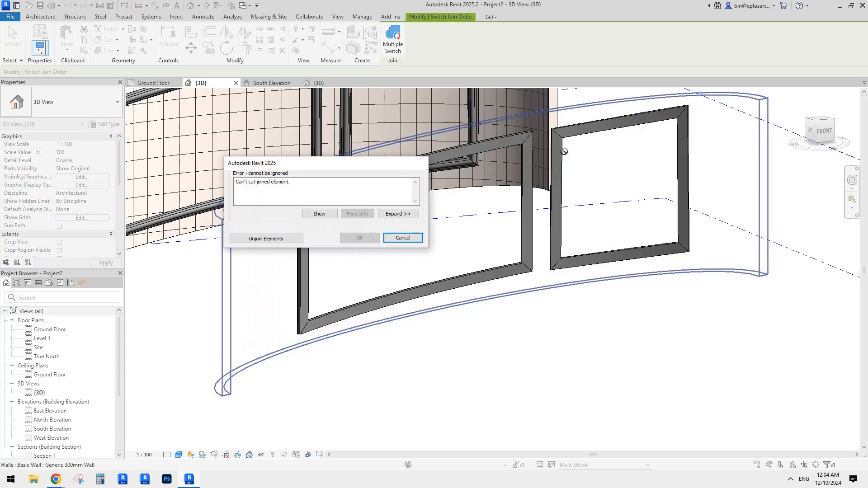
pyautogui.click(402, 238)
# - Switch the join order between the right moulding frame and the front curved wall
pyautogui.keyDown('shift'); pyautogui.moveTo(562, 187); pyautogui.dragTo(565, 171, button='middle'); pyautogui.keyUp('shift')
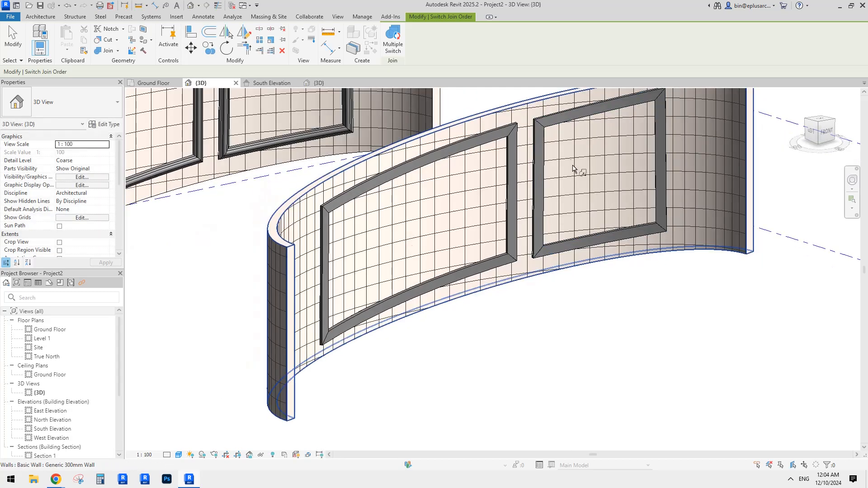
pyautogui.click(547, 103)
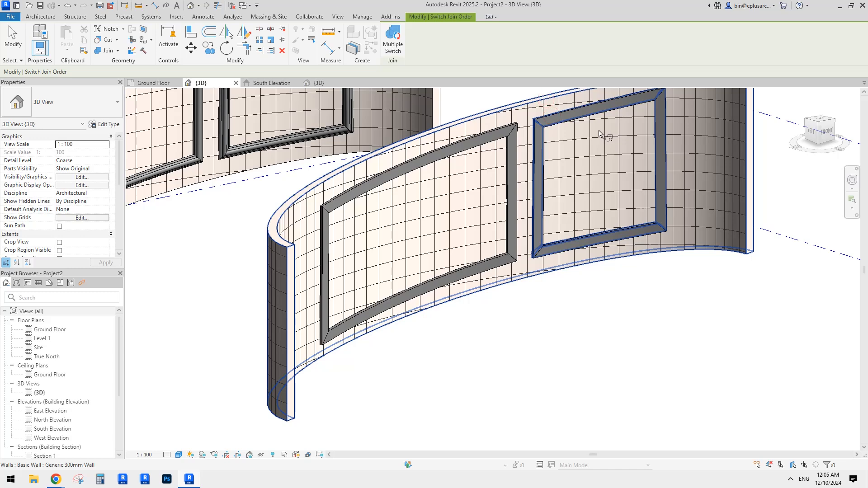
pyautogui.press('Escape')
# - Temporarily hide the right moulding frame and inspect up close how its profile cuts into the curved wall
pyautogui.click(576, 111)
pyautogui.moveTo(592, 136); pyautogui.dragTo(568, 170, button='middle')
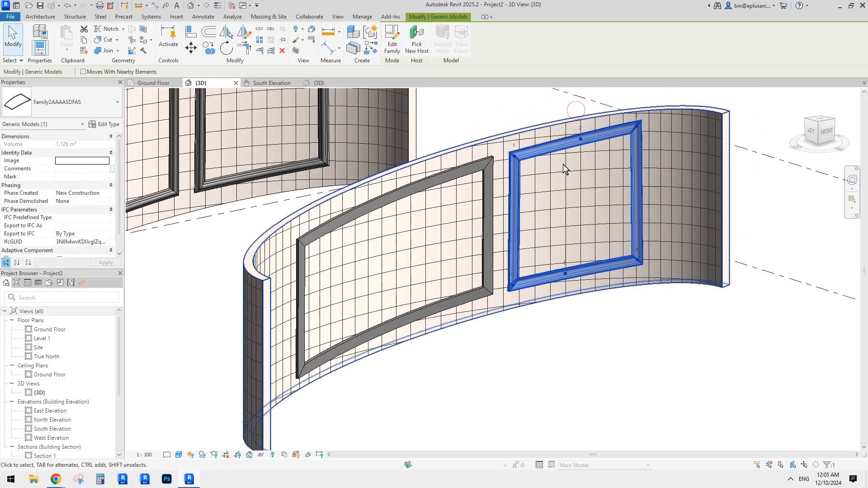
pyautogui.press('h')
pyautogui.press('h')
pyautogui.keyDown('shift'); pyautogui.moveTo(671, 184); pyautogui.dragTo(656, 294, button='middle'); pyautogui.keyUp('shift')
pyautogui.scroll(4, 589, 200)
pyautogui.scroll(-2, 573, 192)
pyautogui.click(720, 280)
pyautogui.scroll(-1, 713, 276)
pyautogui.click(743, 299)
pyautogui.scroll(4, 601, 190)
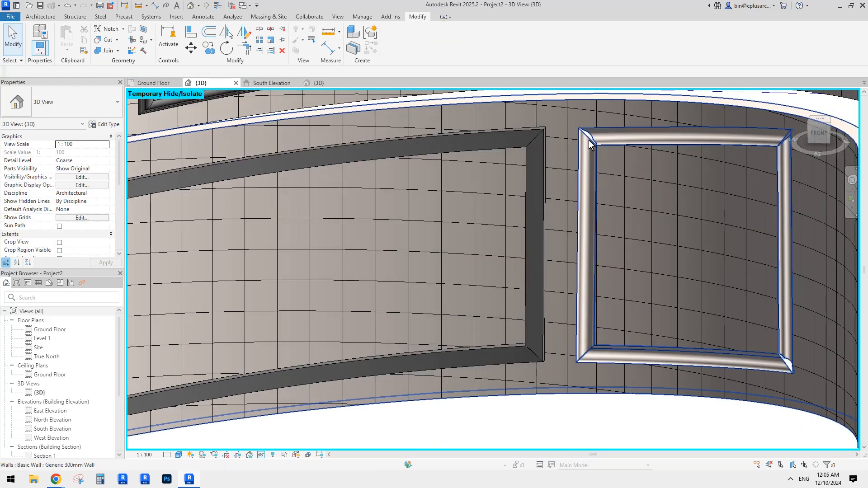
# - Try deleting the left moulding frame from the front curved wall, and undo the deletion
pyautogui.keyDown('shift'); pyautogui.moveTo(605, 194); pyautogui.dragTo(654, 214, button='middle'); pyautogui.keyUp('shift')
pyautogui.scroll(-2, 679, 223)
pyautogui.scroll(-1, 680, 223)
pyautogui.click(566, 188)
pyautogui.press('Delete')
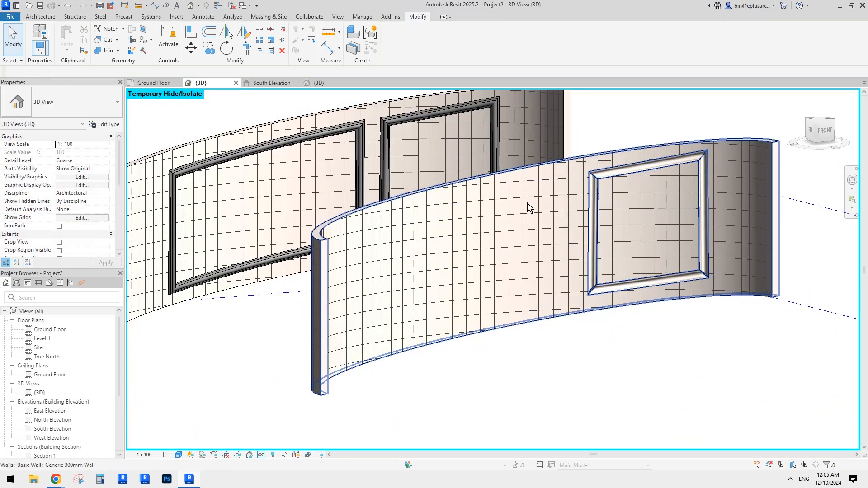
pyautogui.hotkey('ctrl', 'z')
pyautogui.keyDown('shift'); pyautogui.moveTo(533, 205); pyautogui.dragTo(523, 236, button='middle'); pyautogui.keyUp('shift')
pyautogui.scroll(1, 488, 198)
pyautogui.moveTo(490, 201); pyautogui.dragTo(489, 217, button='middle')
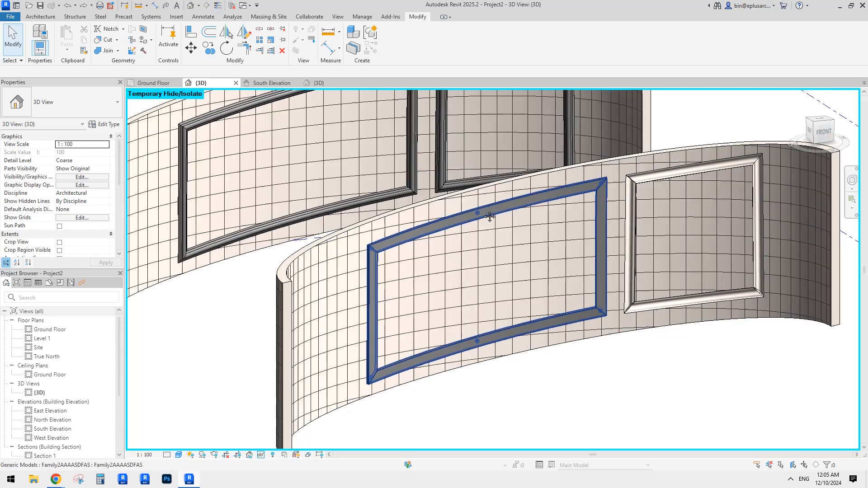
# - Return to the moulding family's 3D view and delete the solid frame form, keeping its profile and path lines
pyautogui.click(318, 83)
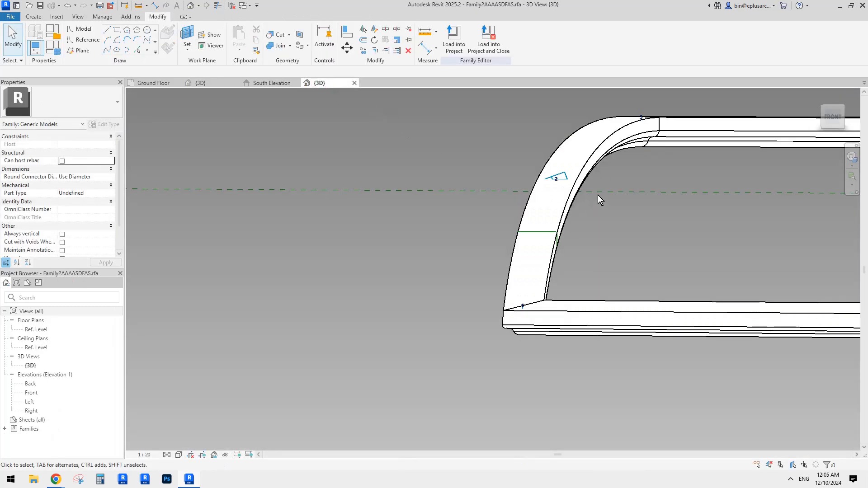
pyautogui.scroll(-2, 588, 217)
pyautogui.keyDown('shift'); pyautogui.moveTo(582, 238); pyautogui.dragTo(509, 262, button='middle'); pyautogui.keyUp('shift')
pyautogui.click(479, 259)
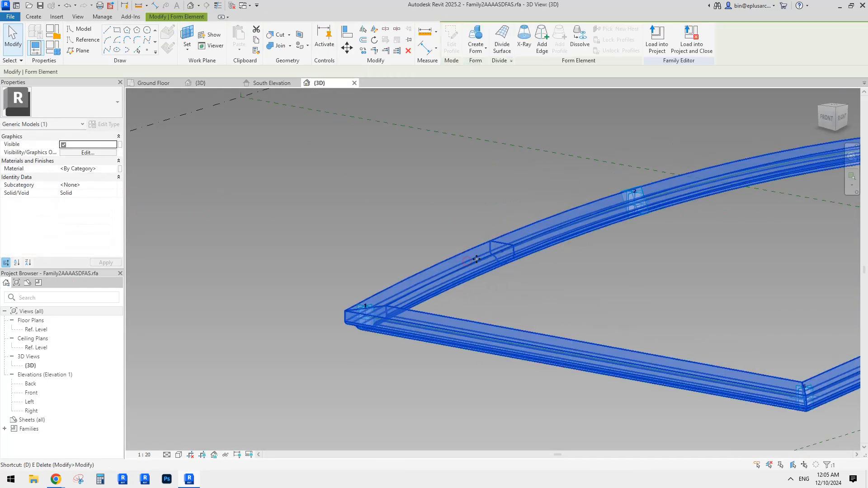
pyautogui.press('Delete')
pyautogui.scroll(4, 493, 253)
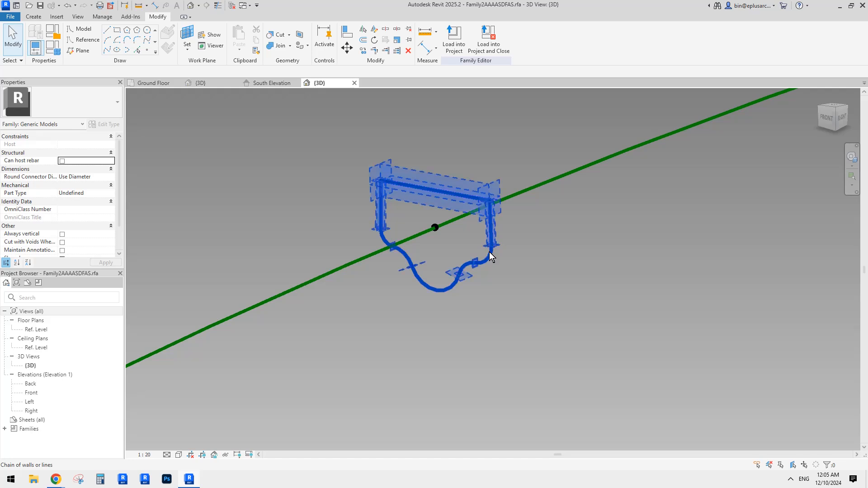
# - Examine from the front how the profile's left side line connects to the arc below it
pyautogui.click(489, 251)
pyautogui.moveTo(489, 251); pyautogui.dragTo(617, 162, button='middle')
pyautogui.click(479, 190)
pyautogui.scroll(1, 450, 193)
pyautogui.press('Tab')
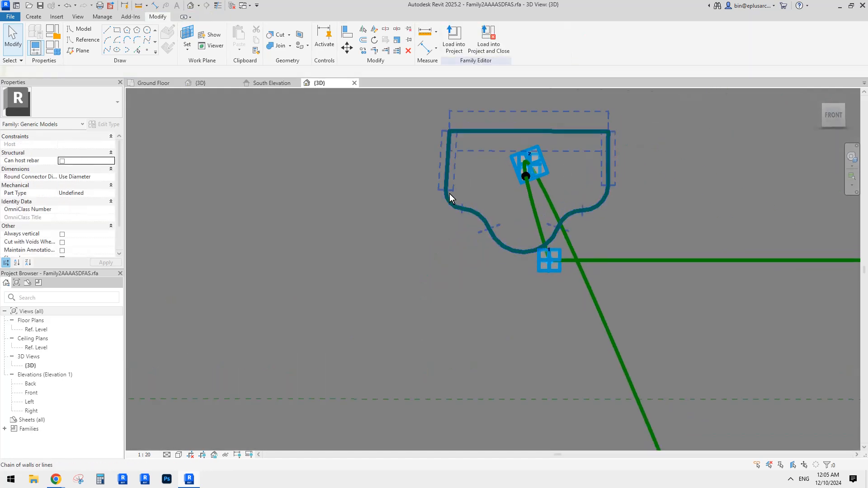
pyautogui.click(446, 194)
pyautogui.click(454, 186)
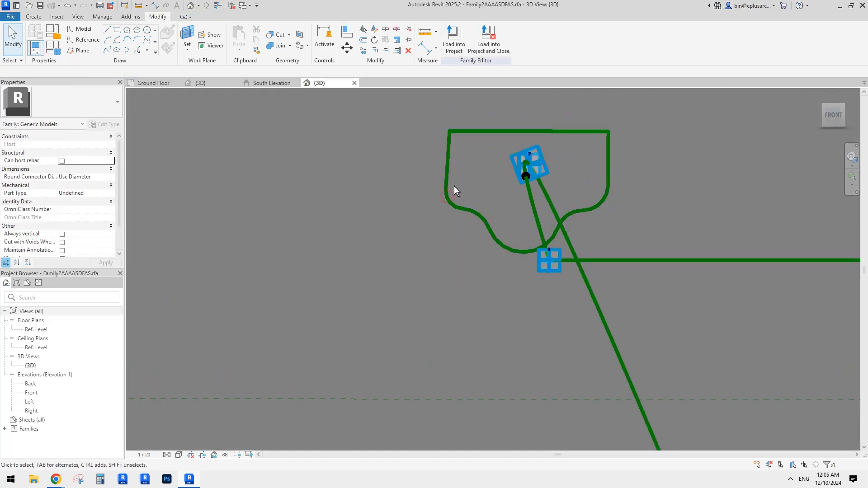
pyautogui.keyDown('shift'); pyautogui.moveTo(454, 186); pyautogui.dragTo(494, 186, button='middle'); pyautogui.keyUp('shift')
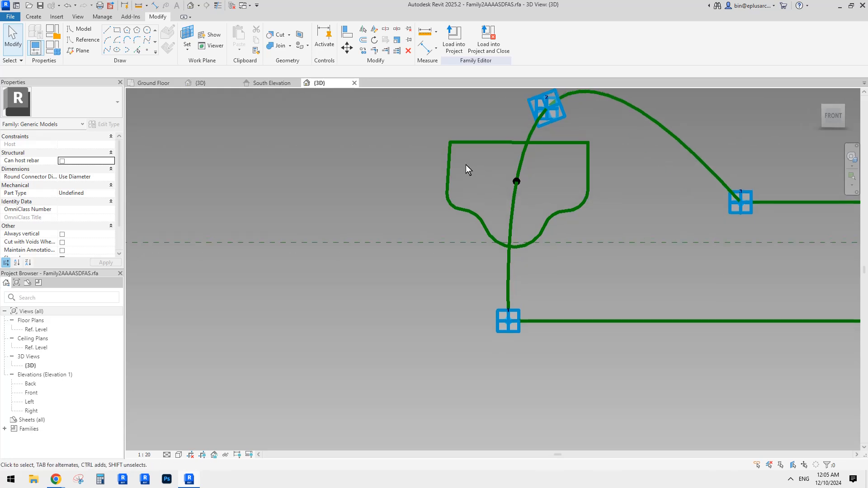
# - Delete the left and right side lines of the profile, keeping the top line and the lower arcs
pyautogui.moveTo(405, 127); pyautogui.dragTo(479, 200)
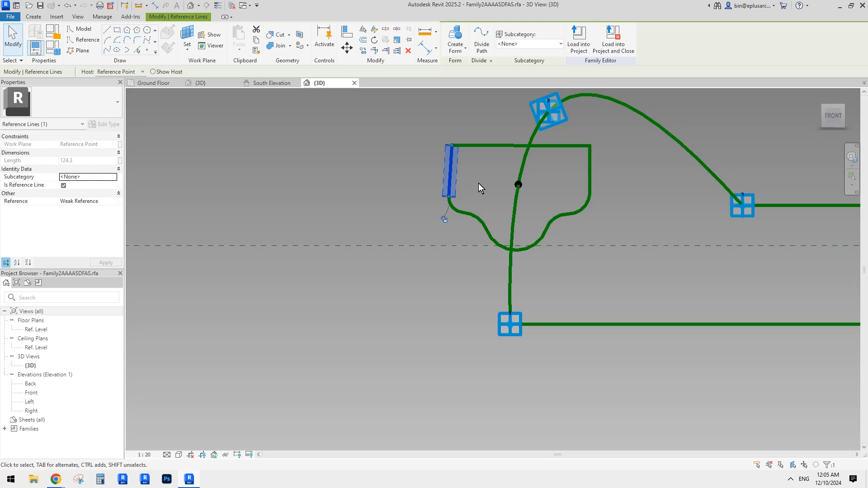
pyautogui.press('Delete')
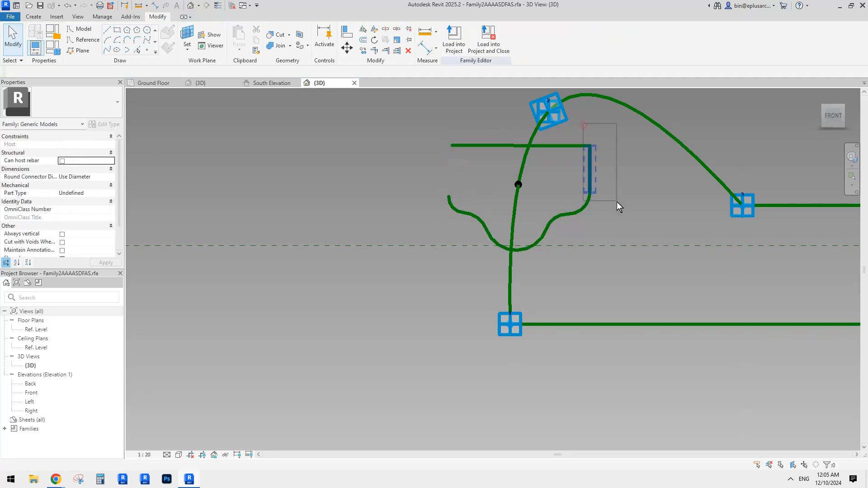
pyautogui.moveTo(618, 205); pyautogui.dragTo(619, 201)
pyautogui.press('Delete')
pyautogui.press('Tab')
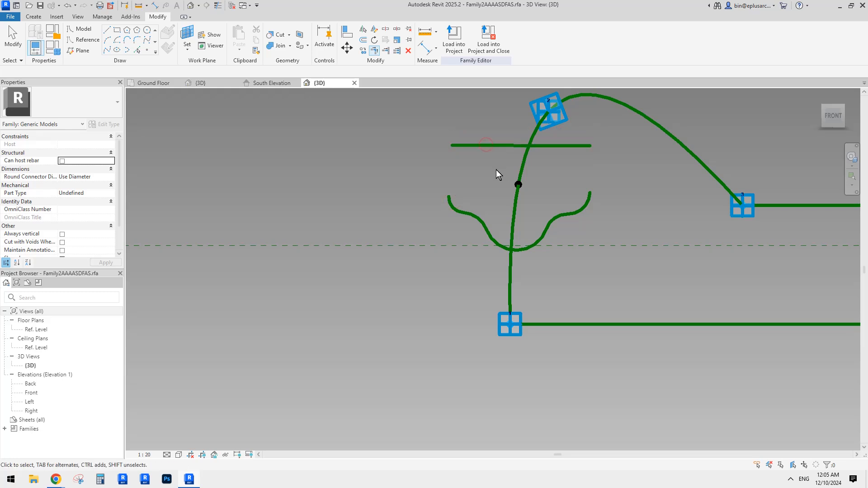
pyautogui.press('Escape')
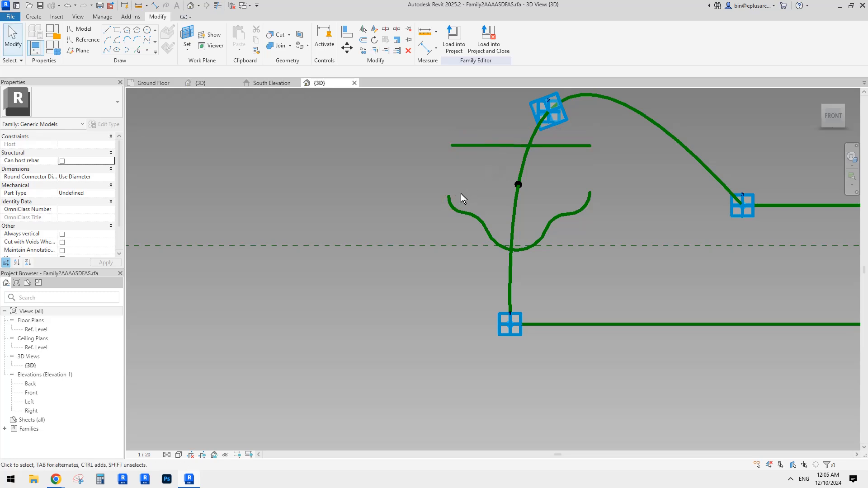
# - Draw a reference line about 75 mm long upward from the profile's left arc end, on the reference point's work plane
pyautogui.click(82, 39)
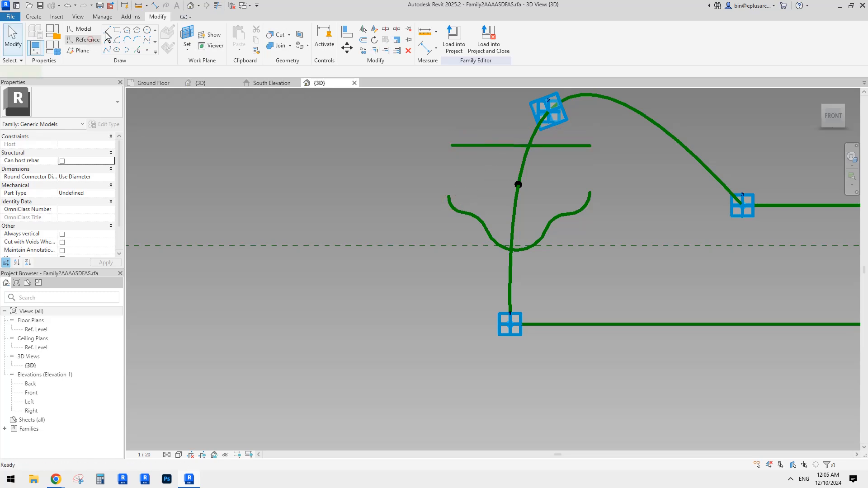
pyautogui.click(108, 28)
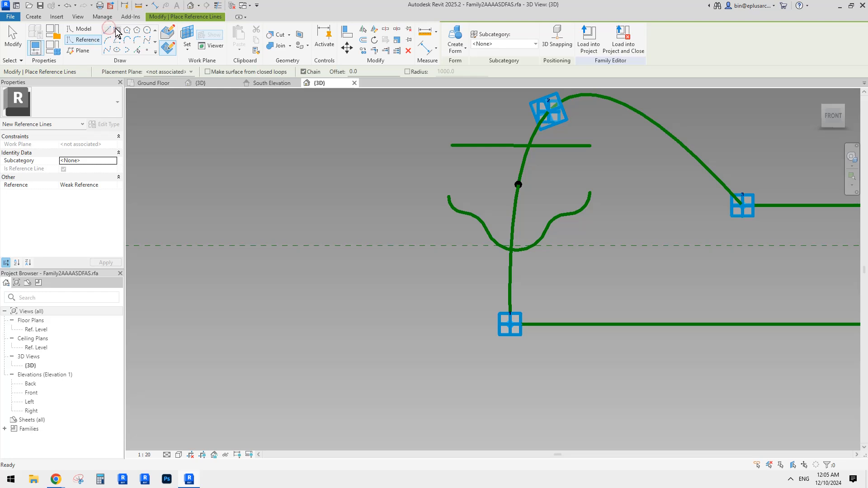
pyautogui.click(187, 45)
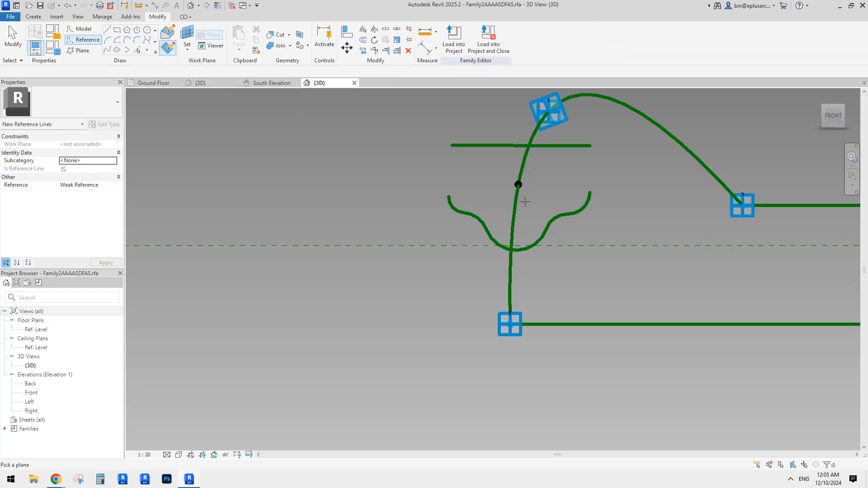
pyautogui.click(518, 184)
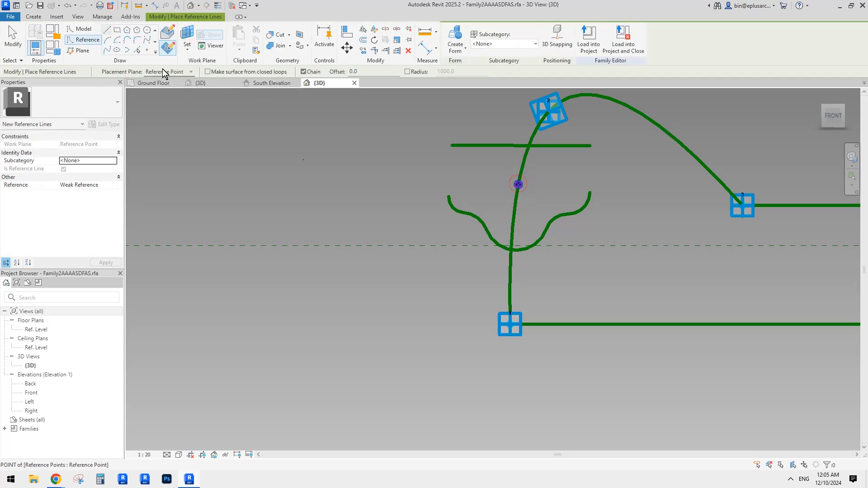
pyautogui.click(448, 196)
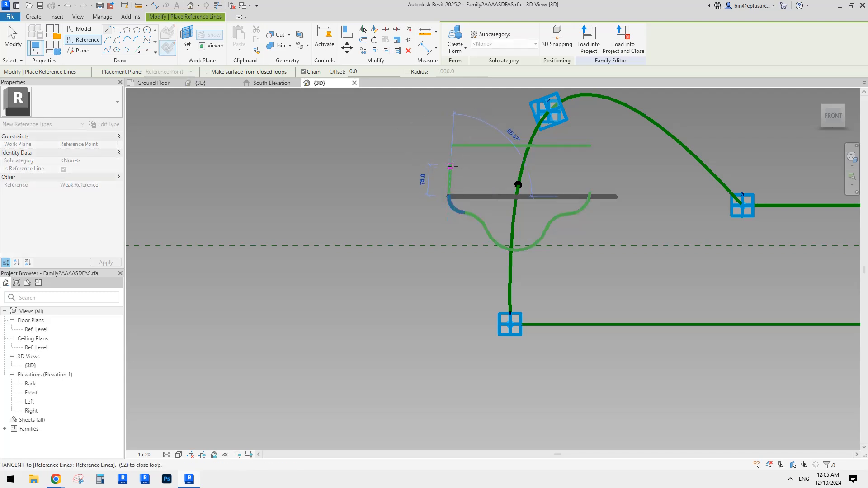
pyautogui.click(452, 166)
pyautogui.press('Escape')
pyautogui.click(590, 193)
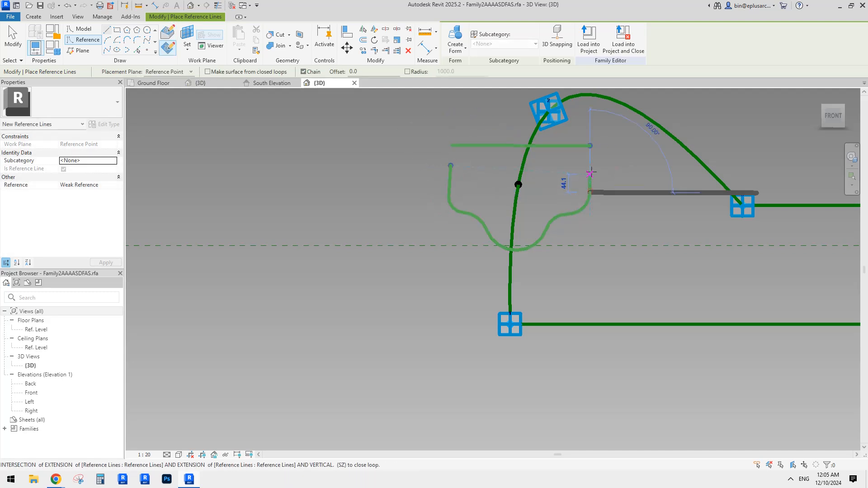
pyautogui.scroll(4, 590, 173)
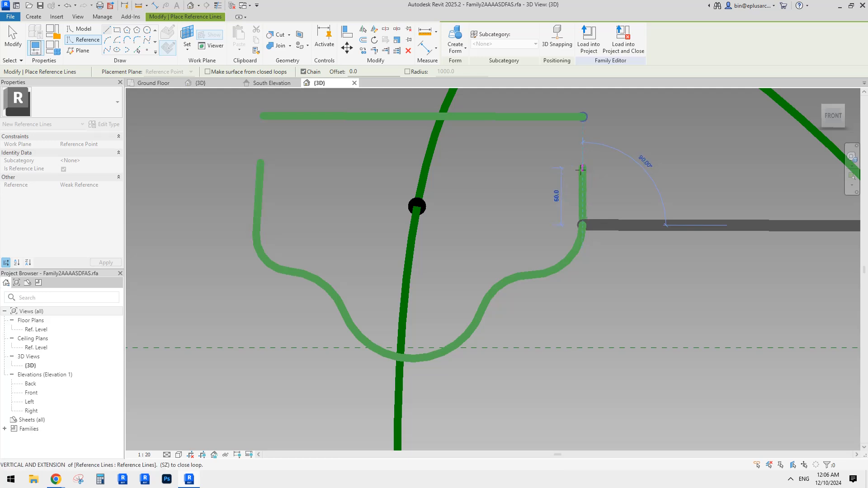
pyautogui.press('Escape')
pyautogui.press('Escape')
# - Shorten the profile's top line from its right end to about 296 mm
pyautogui.click(559, 119)
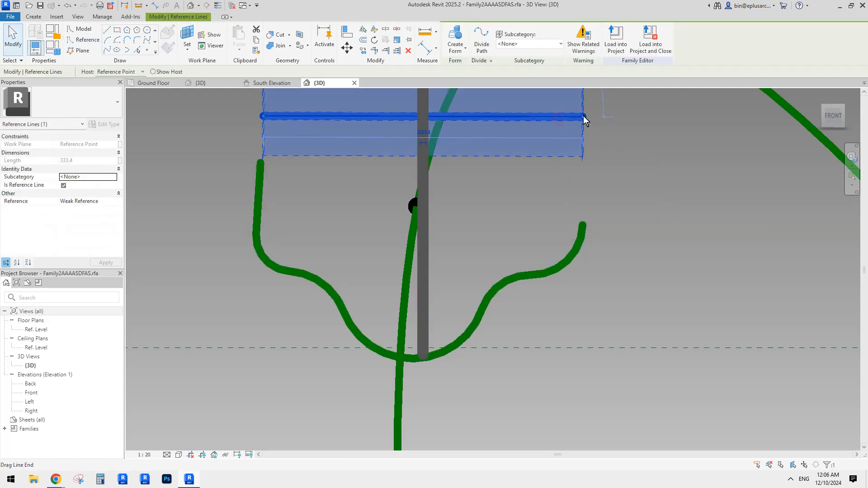
pyautogui.moveTo(584, 115); pyautogui.dragTo(546, 116)
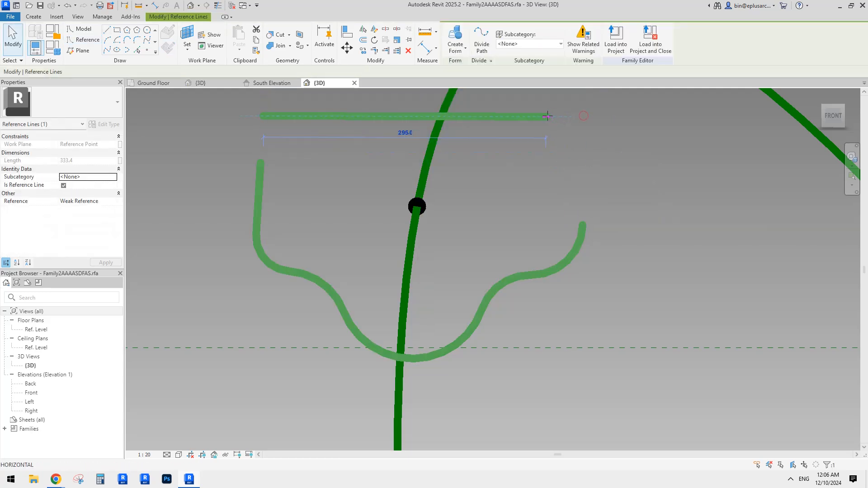
pyautogui.click(105, 31)
pyautogui.click(415, 225)
pyautogui.click(583, 225)
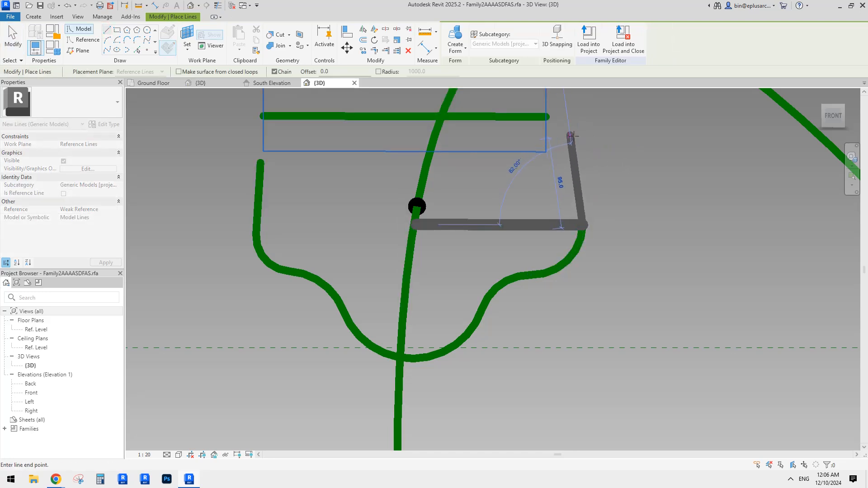
pyautogui.moveTo(584, 135)
pyautogui.keyDown('shift'); pyautogui.mouseDown(button='middle')
pyautogui.moveTo(591, 172)
pyautogui.moveTo(591, 149)
pyautogui.mouseUp(button='middle'); pyautogui.keyUp('shift')
pyautogui.press('Escape')
pyautogui.press('Escape')
# - Stretch the upper end of the profile's right arc slightly upward so that it curves inward
pyautogui.click(579, 243)
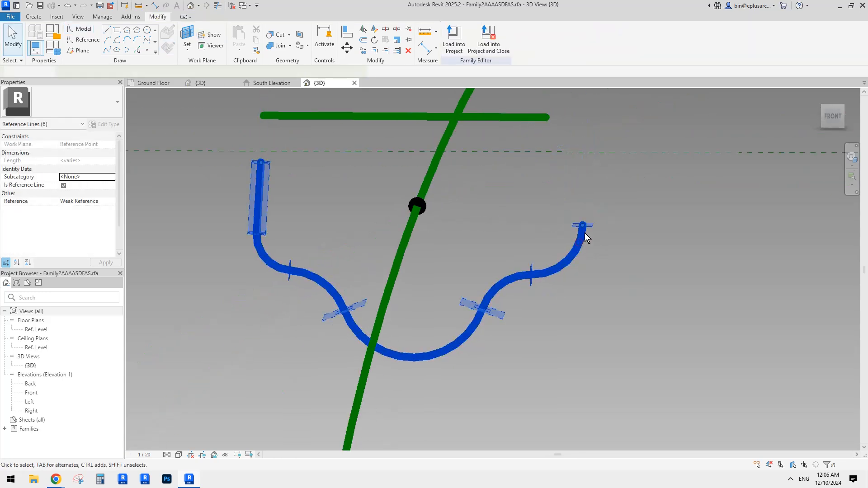
pyautogui.moveTo(583, 225); pyautogui.dragTo(582, 205)
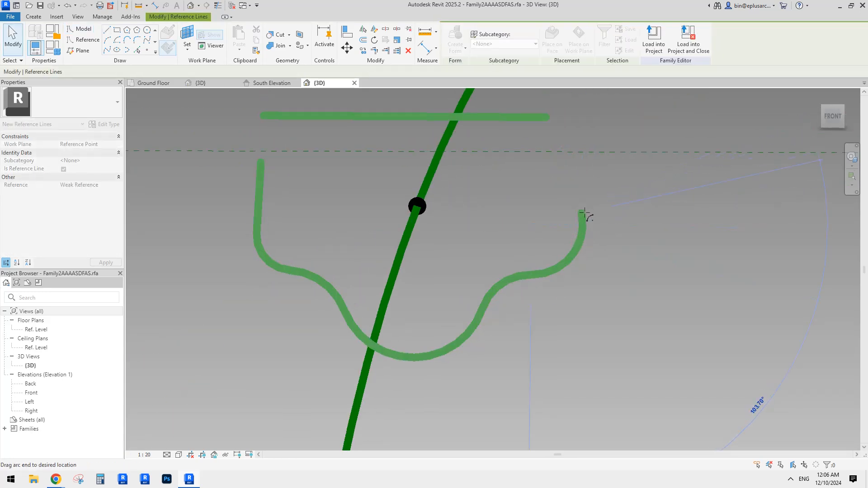
pyautogui.moveTo(587, 213); pyautogui.dragTo(587, 213)
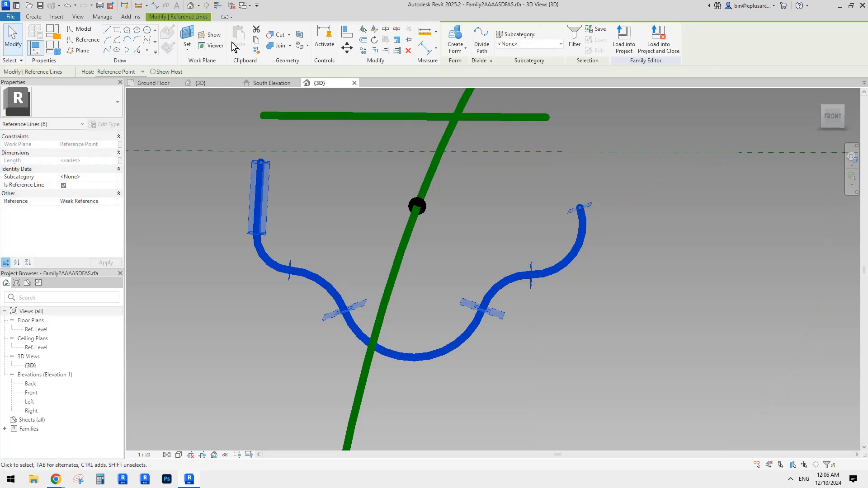
# - Draw a slanted model line about 75 mm long from the right arc's end toward the top line's right end
pyautogui.click(107, 32)
pyautogui.click(417, 207)
pyautogui.click(579, 208)
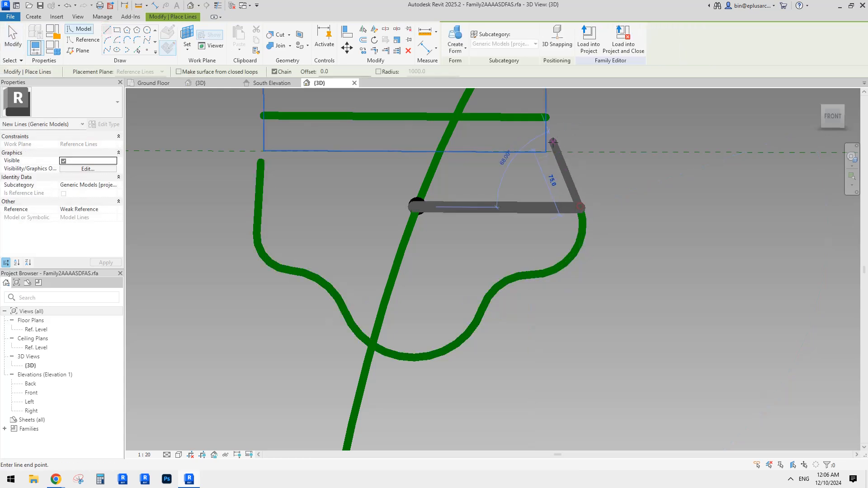
pyautogui.click(556, 140)
pyautogui.press('Escape')
pyautogui.press('Escape')
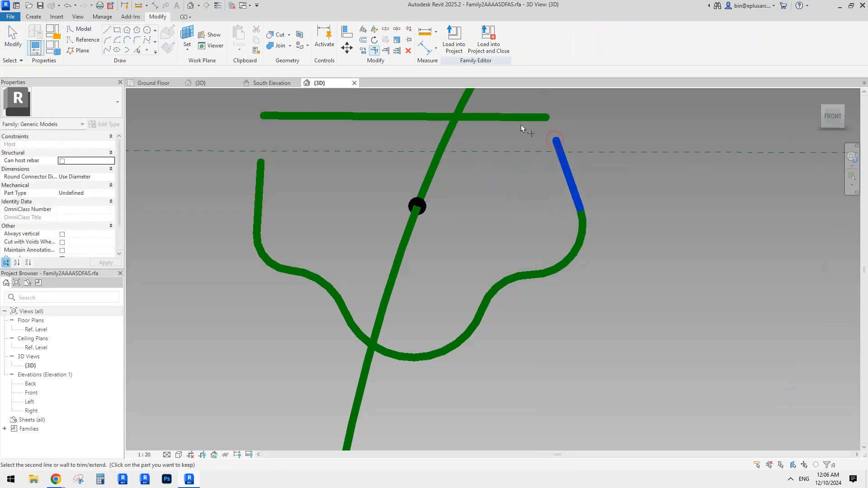
# - Trim the slanted right line and the top line to a corner, and turn the slanted line into a reference line
pyautogui.press('t')
pyautogui.press('r')
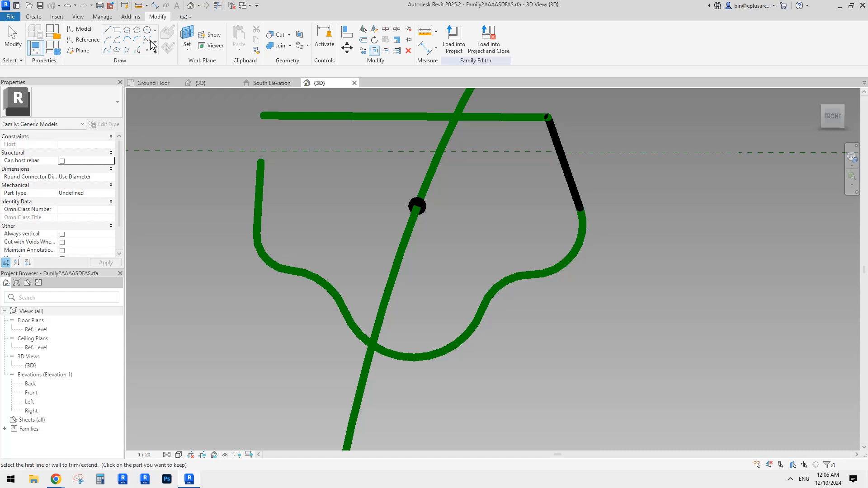
pyautogui.press('Escape')
pyautogui.click(563, 156)
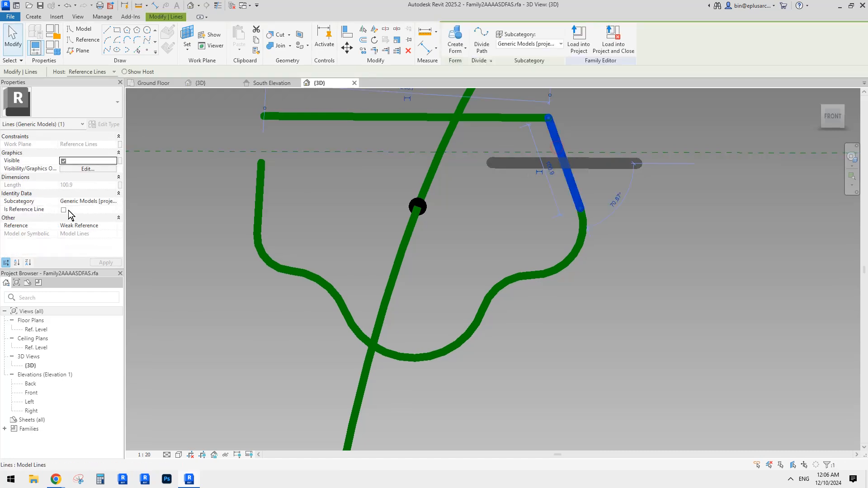
# - Trim the left side line and the top line to a corner, closing the profile
pyautogui.press('t')
pyautogui.press('r')
pyautogui.click(261, 199)
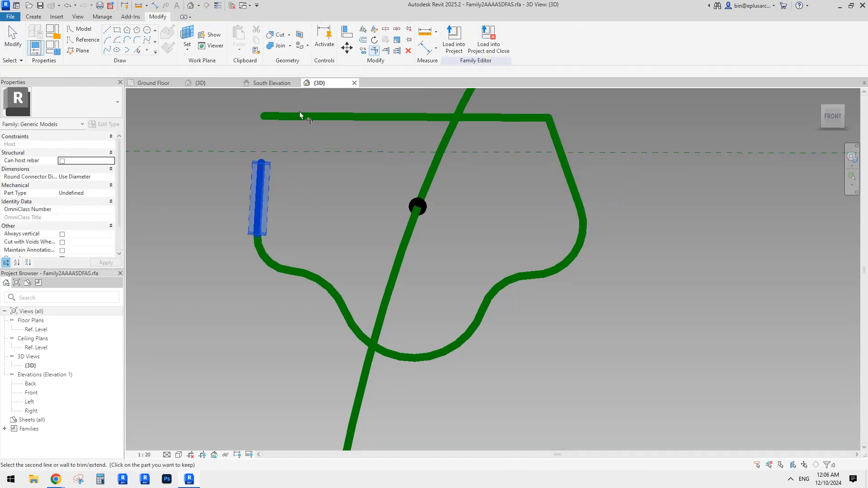
pyautogui.click(299, 115)
pyautogui.scroll(-2, 309, 176)
pyautogui.press('Escape')
# - Examine the closed profile at an angle and check the work plane of its slanted right line
pyautogui.scroll(-1, 405, 164)
pyautogui.keyDown('shift'); pyautogui.moveTo(433, 185); pyautogui.dragTo(416, 199, button='middle'); pyautogui.keyUp('shift')
pyautogui.press('Tab')
pyautogui.click(415, 144)
pyautogui.press('Escape')
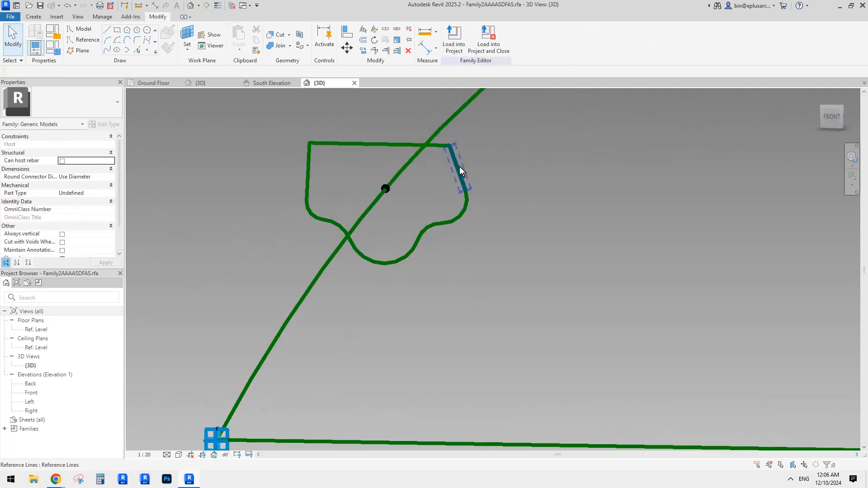
pyautogui.click(461, 171)
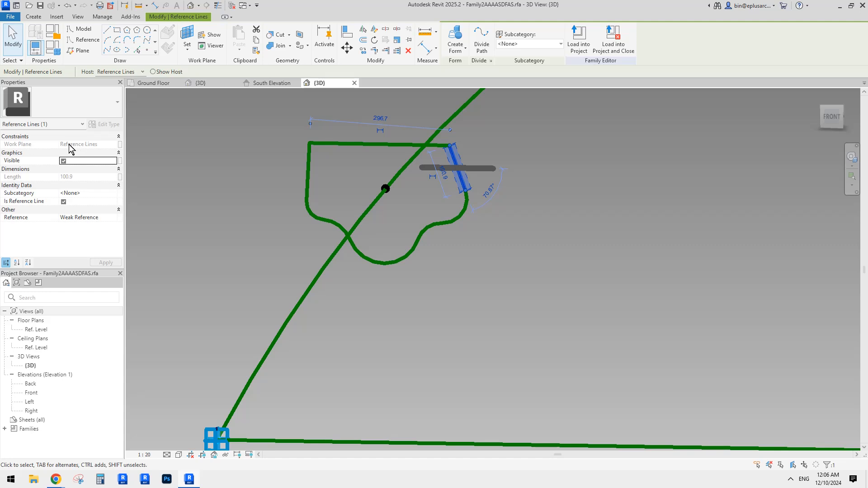
pyautogui.press('Escape')
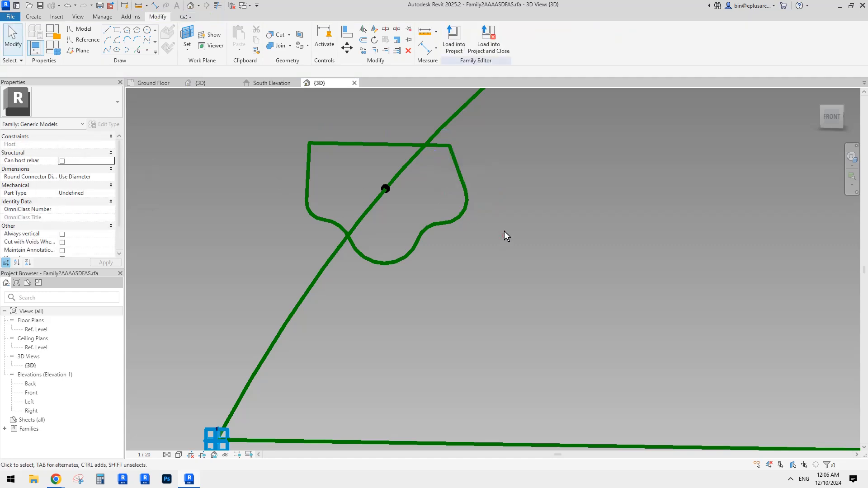
pyautogui.scroll(-2, 504, 232)
pyautogui.moveTo(505, 236); pyautogui.dragTo(481, 244, button='middle')
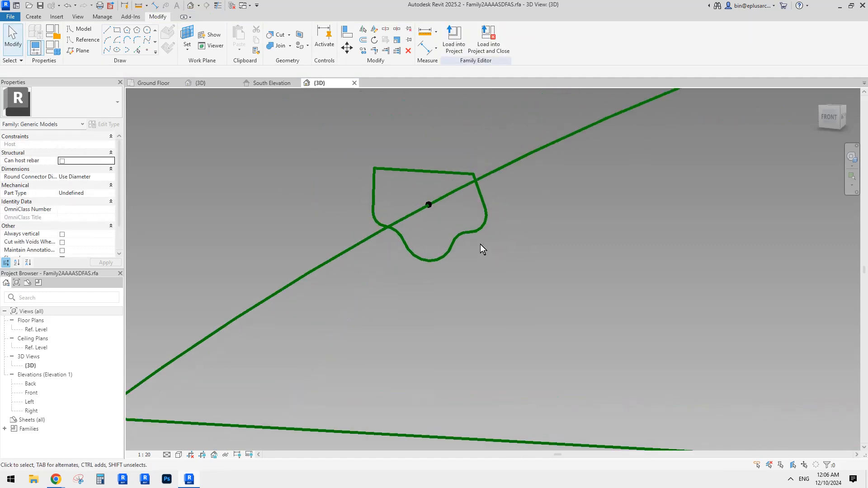
pyautogui.moveTo(477, 232); pyautogui.dragTo(507, 244, button='middle')
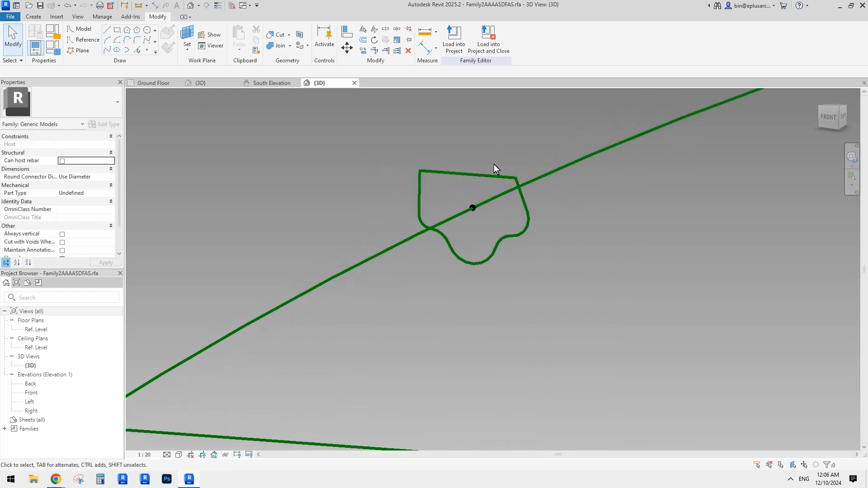
pyautogui.moveTo(521, 160); pyautogui.dragTo(510, 185, button='middle')
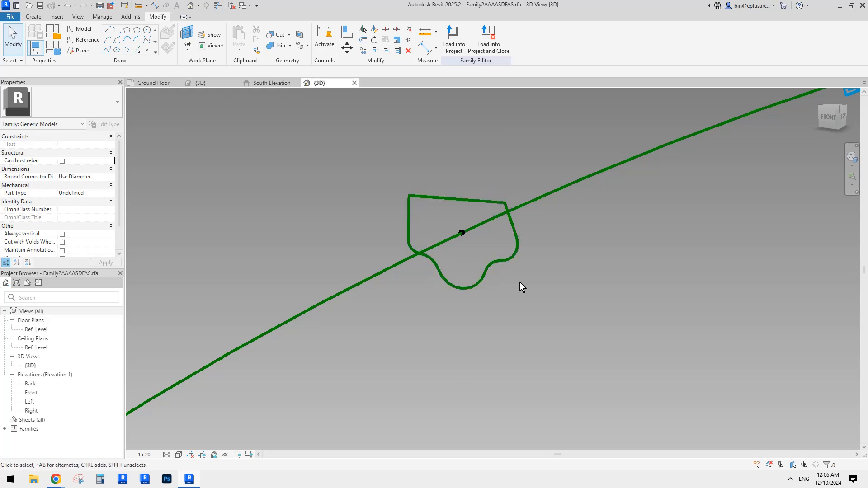
# - Check which profile lines belong to the connected chain, and inspect the slanted right line's work plane with the work plane display
pyautogui.click(508, 259)
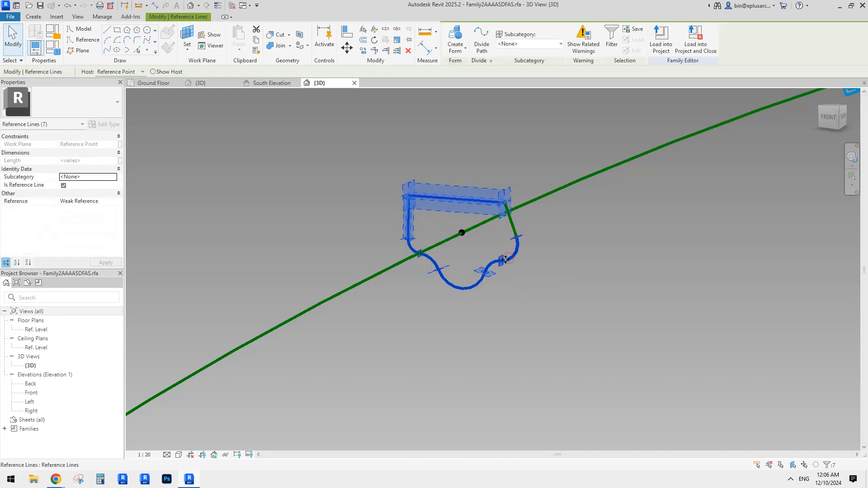
pyautogui.click(562, 268)
pyautogui.click(516, 251)
pyautogui.click(514, 230)
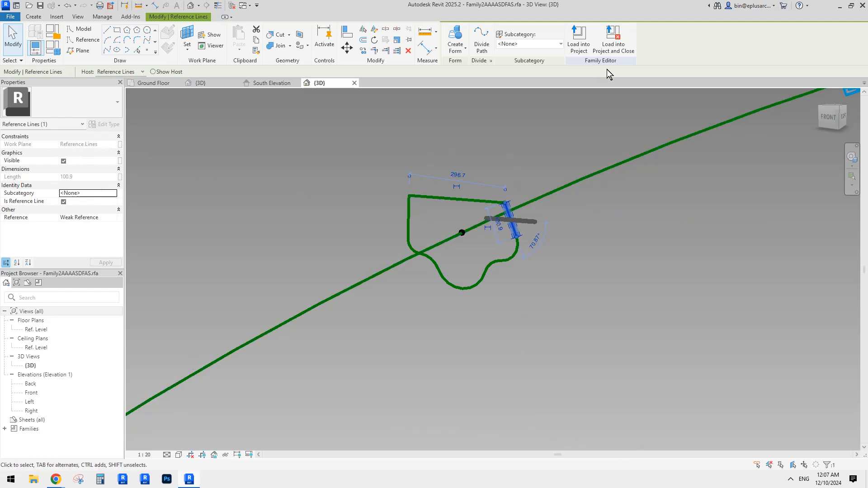
pyautogui.click(207, 37)
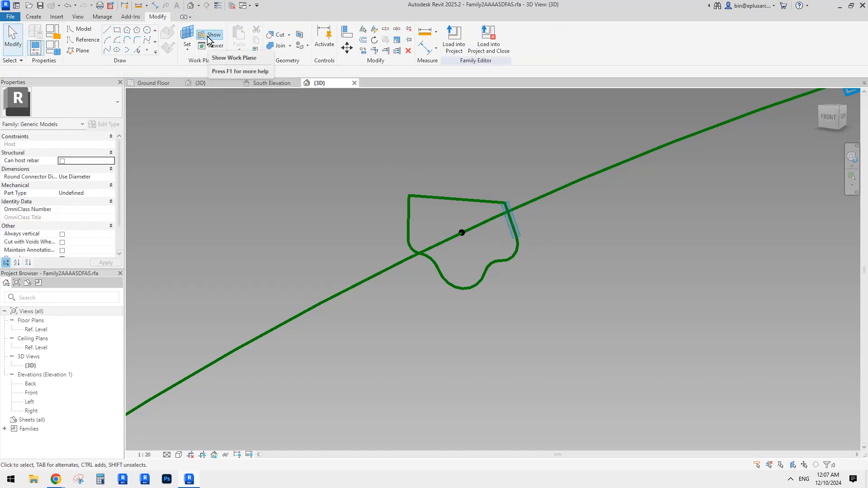
pyautogui.click(517, 232)
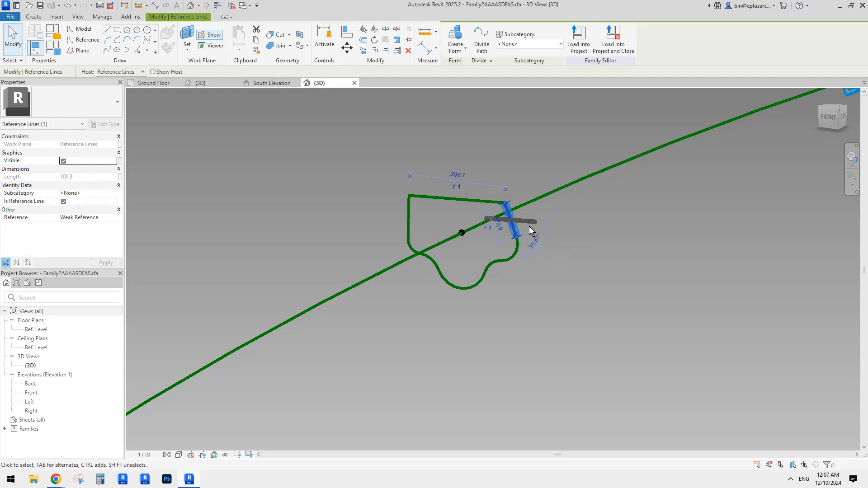
pyautogui.click(211, 36)
# - Rehost the profile's slanted right line to the reference point on the path by picking it as the new host
pyautogui.click(515, 226)
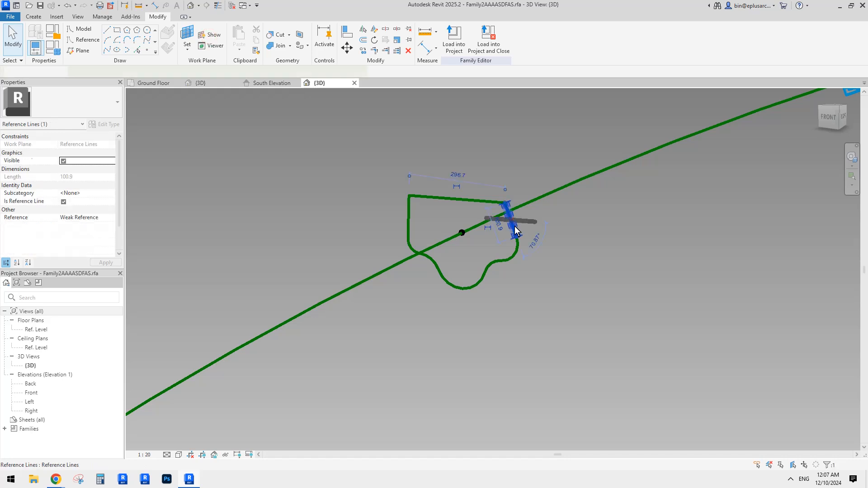
pyautogui.keyDown('shift'); pyautogui.moveTo(512, 258); pyautogui.dragTo(514, 215, button='middle'); pyautogui.keyUp('shift')
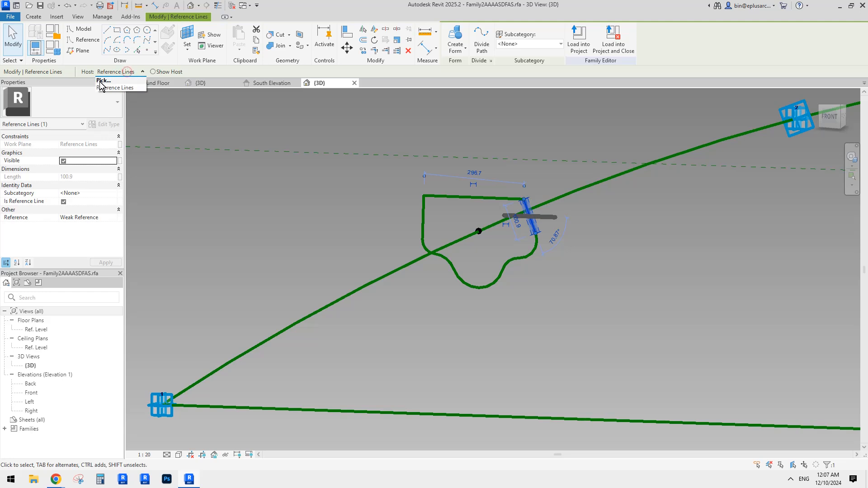
pyautogui.press('Escape')
pyautogui.click(481, 231)
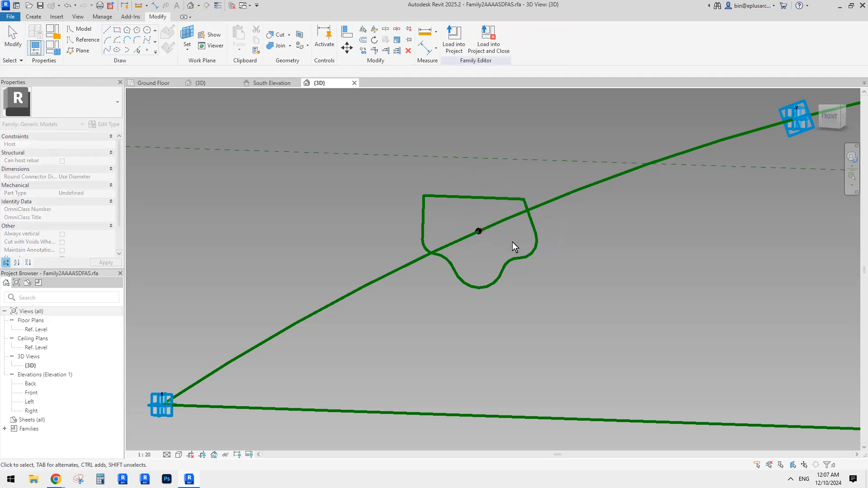
# - Create a solid form from the whole closed profile chain and the frame's path lines
pyautogui.click(534, 254)
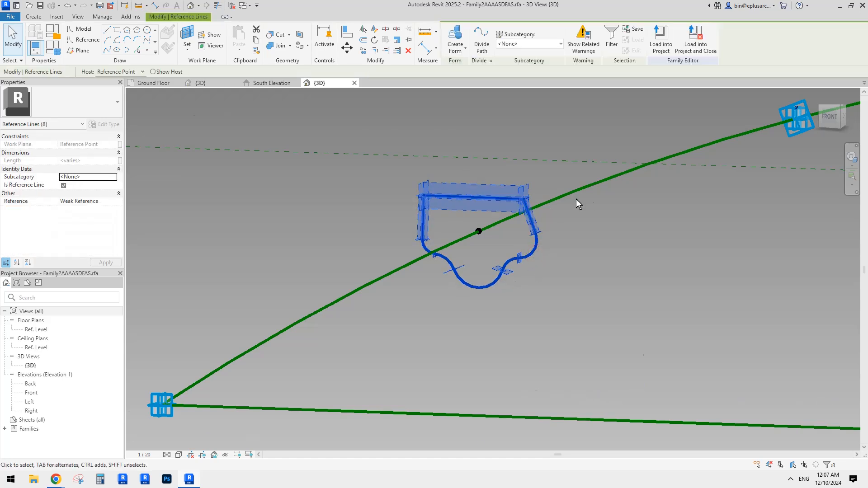
pyautogui.scroll(-2, 435, 264)
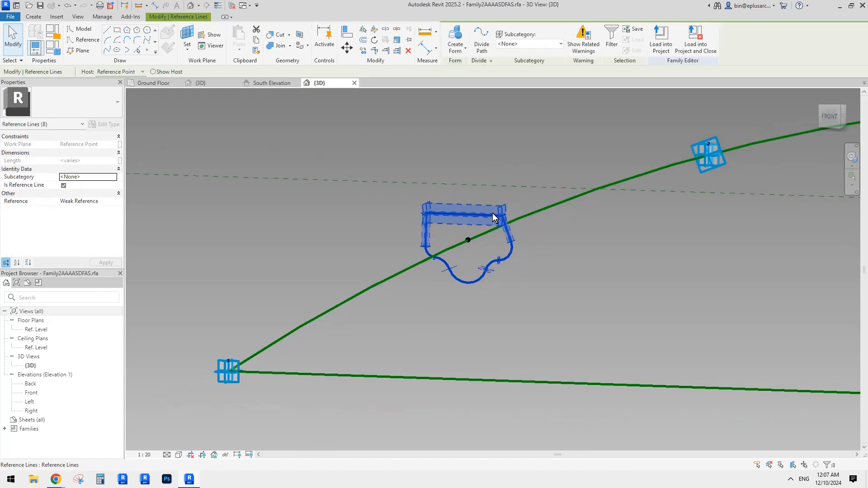
pyautogui.keyDown('ctrl'); pyautogui.click(408, 267); pyautogui.keyUp('ctrl')
pyautogui.scroll(-2, 454, 254)
pyautogui.click(456, 34)
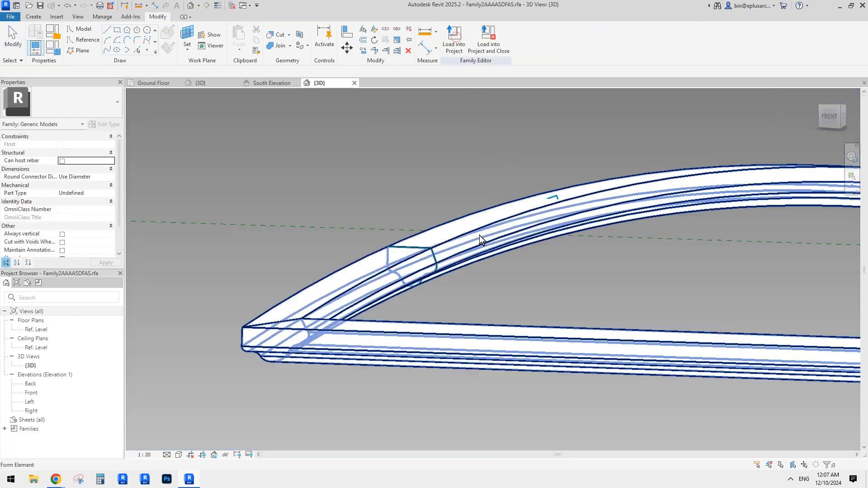
# - Try to reload the moulding family into the project, overwriting the existing version, and undo the reload
pyautogui.click(455, 43)
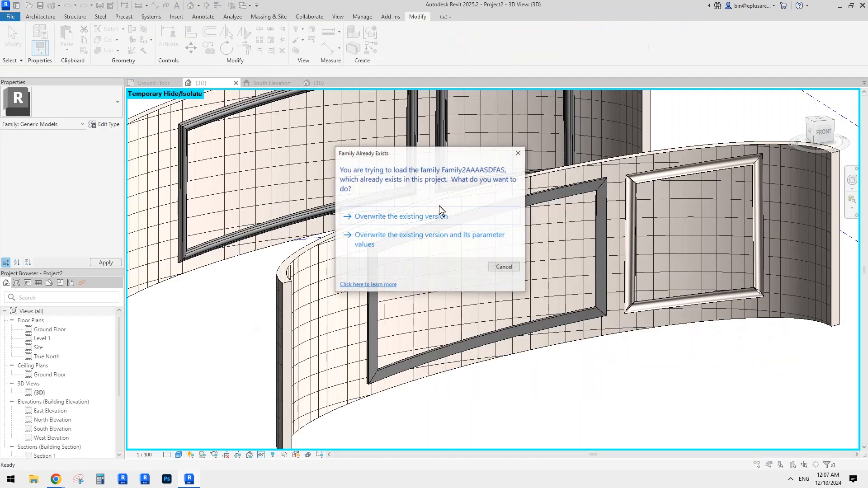
pyautogui.click(406, 217)
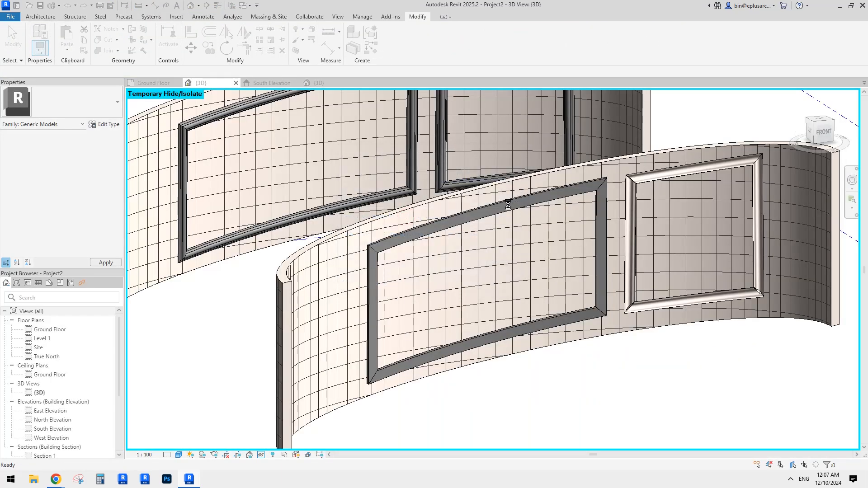
pyautogui.click(400, 270)
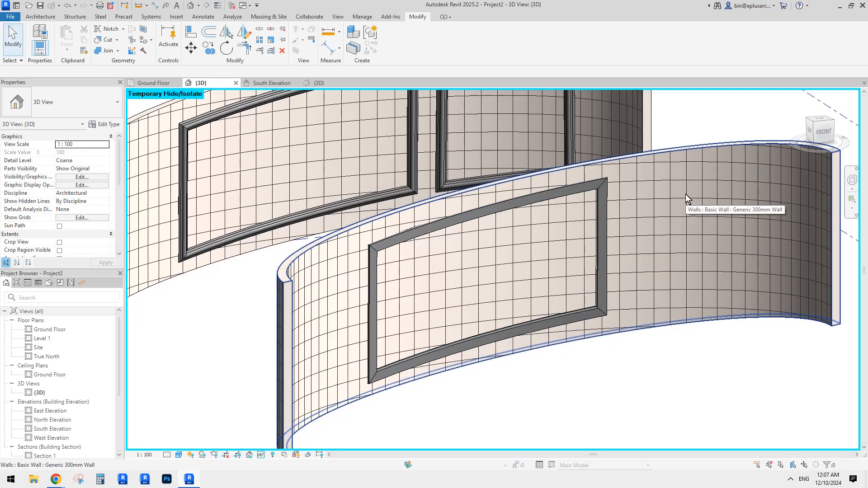
pyautogui.hotkey('ctrl', 'z')
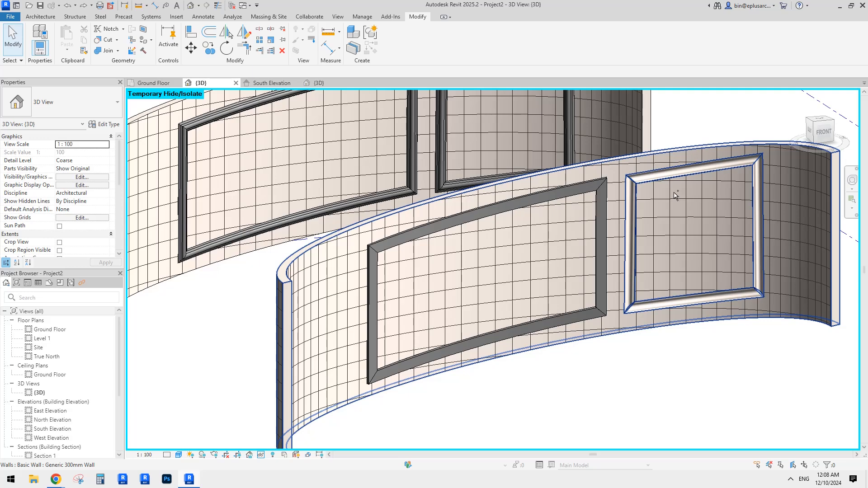
# - Return to the moulding family and remove the solid frame form, keeping its profile and path lines
pyautogui.click(318, 83)
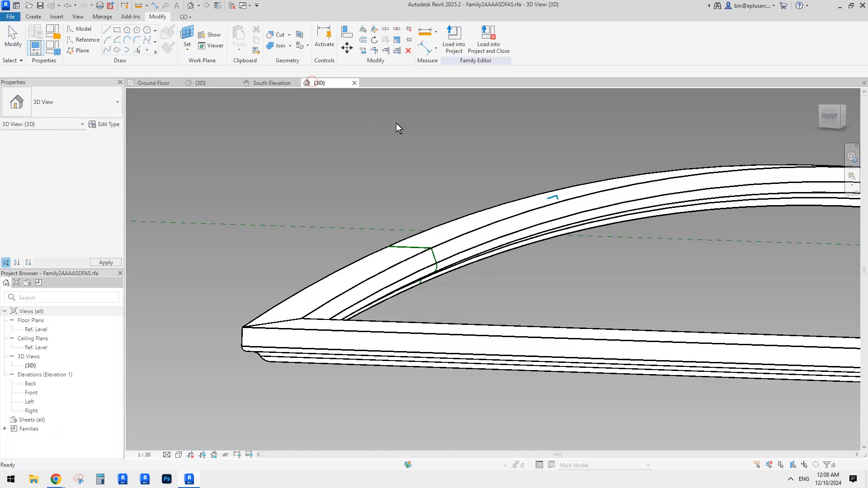
pyautogui.click(486, 206)
pyautogui.keyDown('shift'); pyautogui.moveTo(486, 205); pyautogui.dragTo(502, 233, button='middle'); pyautogui.keyUp('shift')
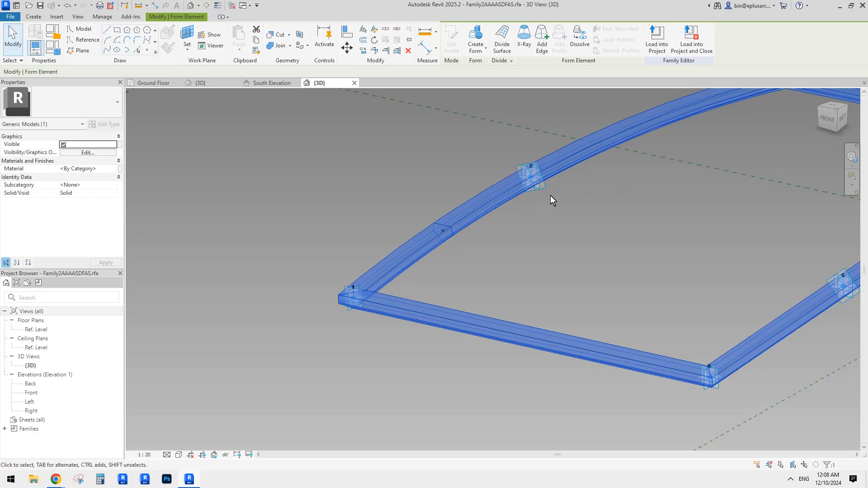
pyautogui.moveTo(560, 199); pyautogui.dragTo(580, 199, button='middle')
pyautogui.click(527, 224)
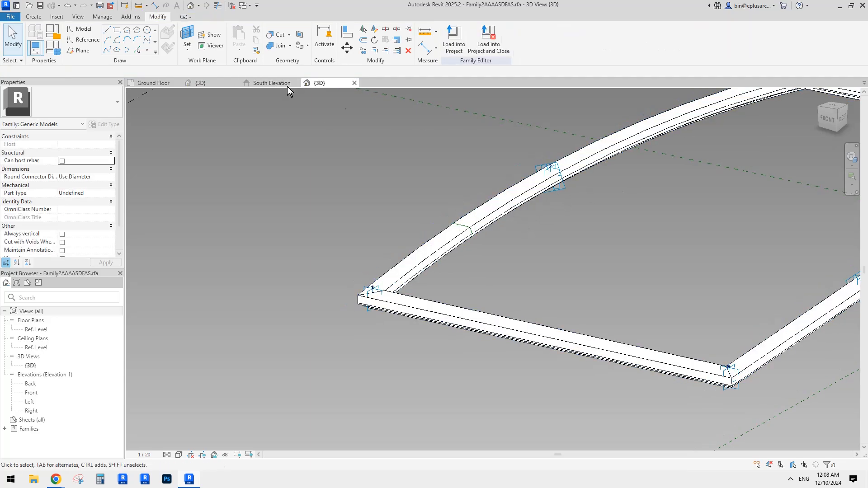
pyautogui.moveTo(514, 192)
pyautogui.mouseDown(button='middle')
pyautogui.moveTo(537, 190)
pyautogui.moveTo(558, 128)
pyautogui.moveTo(527, 201)
pyautogui.mouseUp(button='middle')
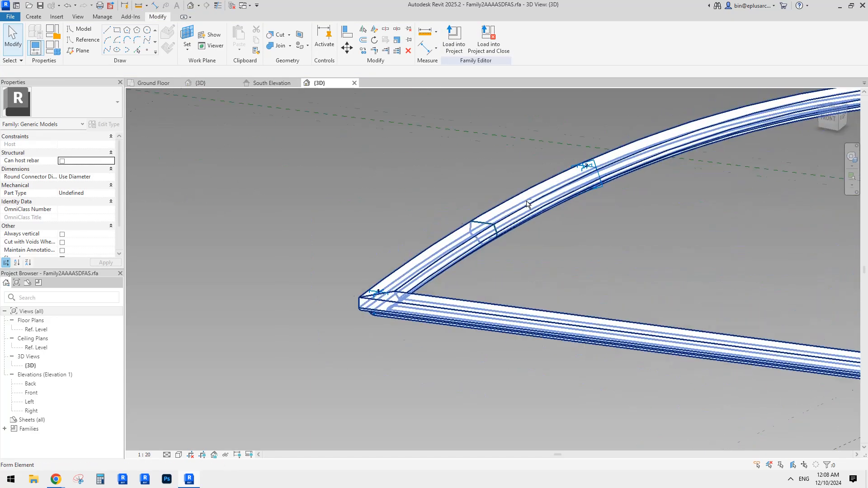
pyautogui.doubleClick(525, 208)
pyautogui.scroll(3, 475, 262)
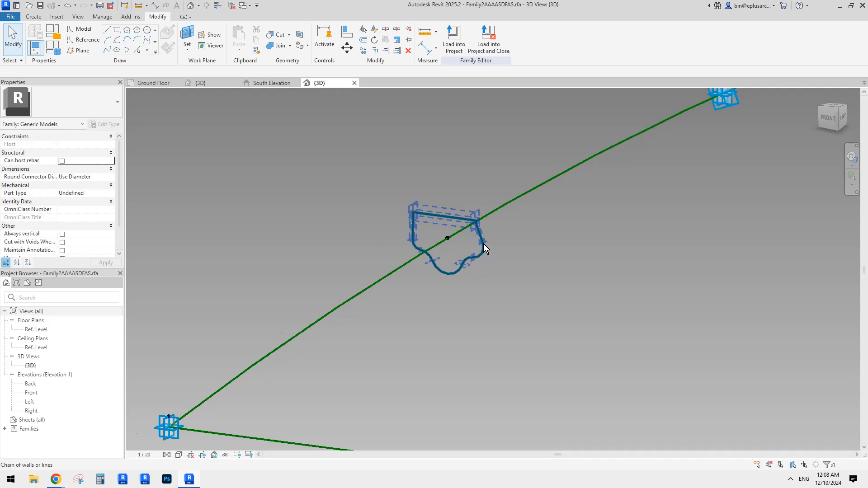
# - Start a reference-line spline on the work plane of the path's reference point, beginning at the profile's upper left corner
pyautogui.scroll(2, 484, 244)
pyautogui.click(82, 41)
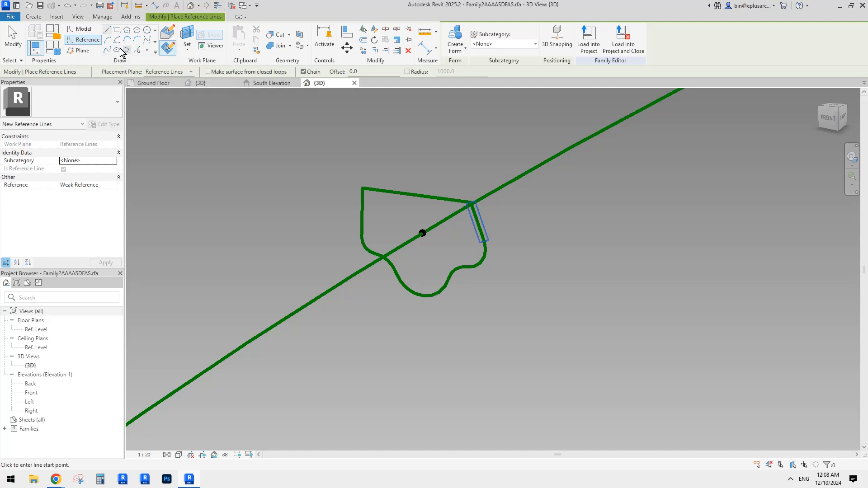
pyautogui.click(172, 53)
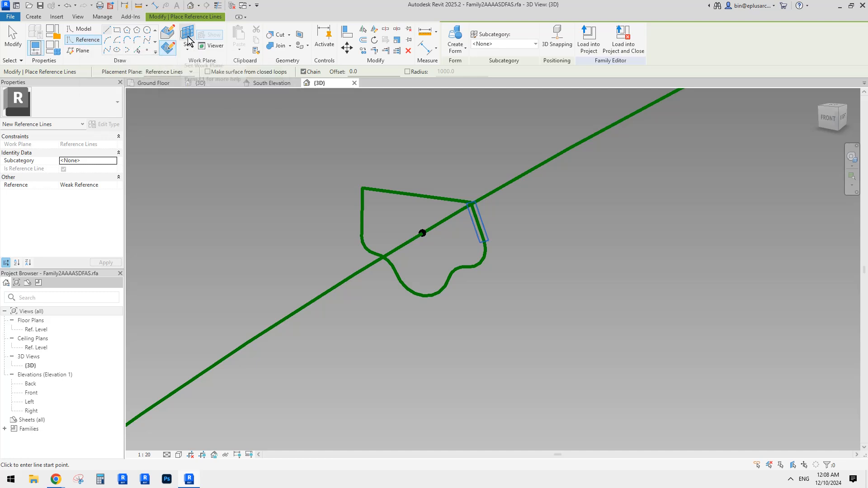
pyautogui.click(422, 233)
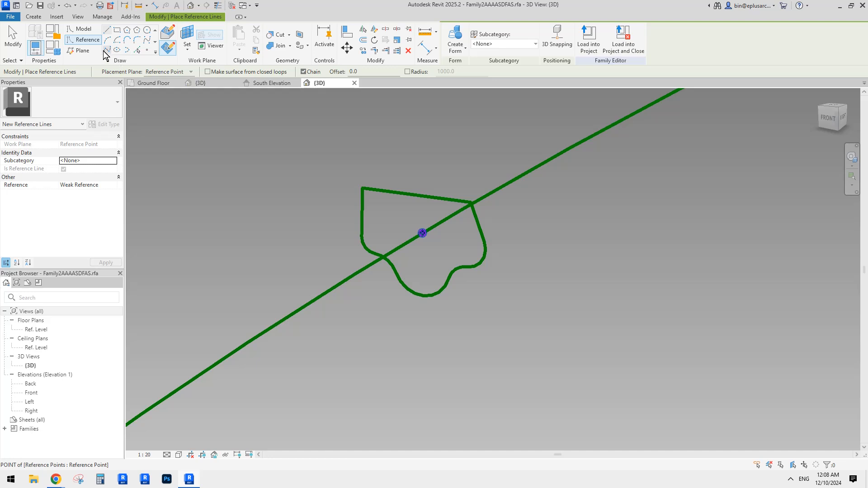
pyautogui.click(149, 40)
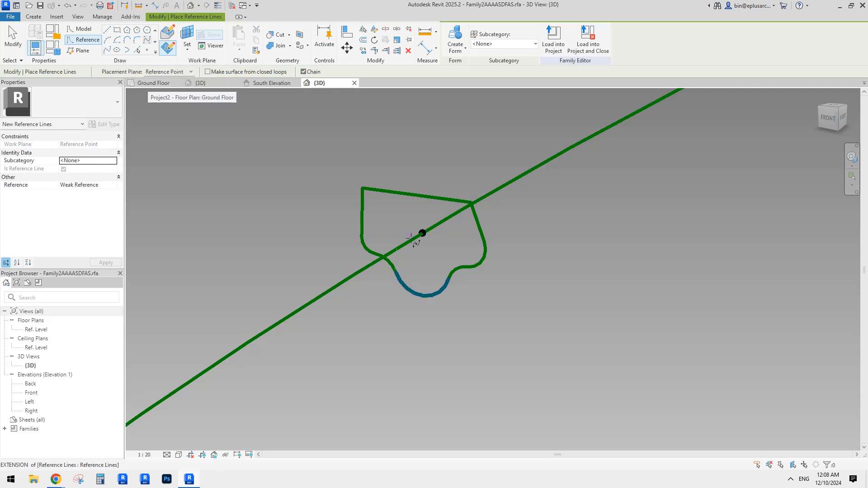
pyautogui.moveTo(493, 257); pyautogui.dragTo(514, 252, button='middle')
pyautogui.moveTo(442, 228); pyautogui.dragTo(465, 214, button='middle')
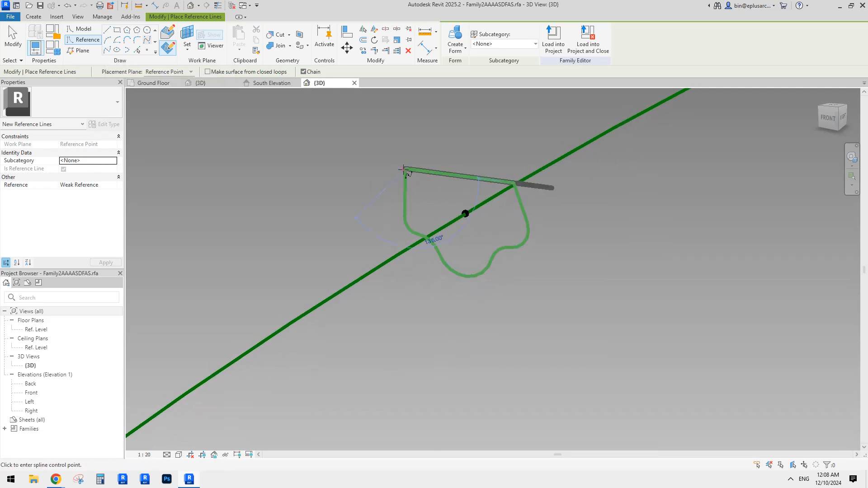
# - Run the spline through points along the profile's lower curves and finish it at the upper right corner
pyautogui.scroll(5, 401, 217)
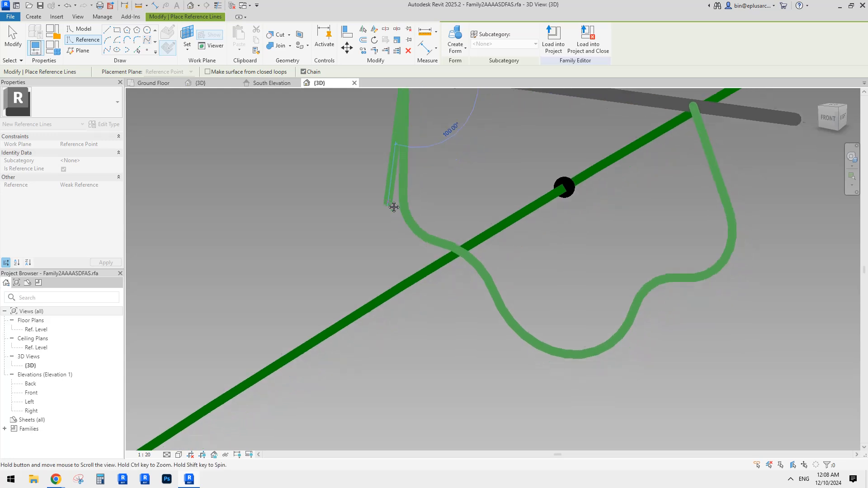
pyautogui.scroll(-2, 395, 208)
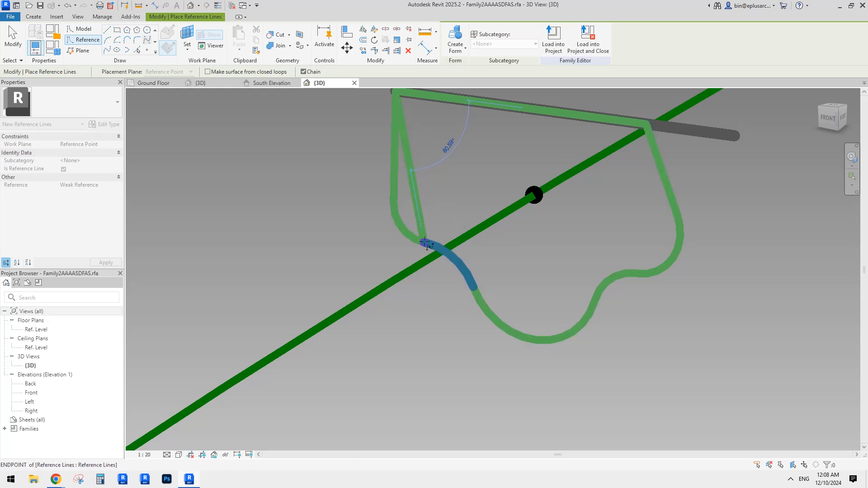
pyautogui.click(425, 243)
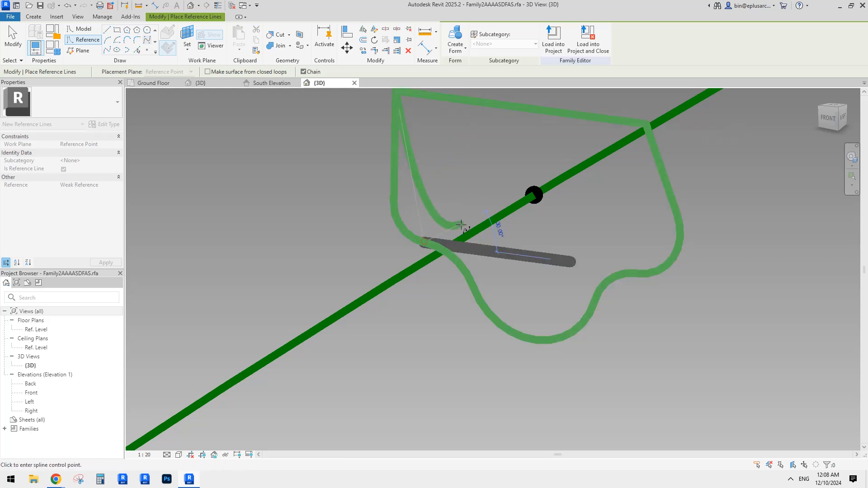
pyautogui.click(474, 287)
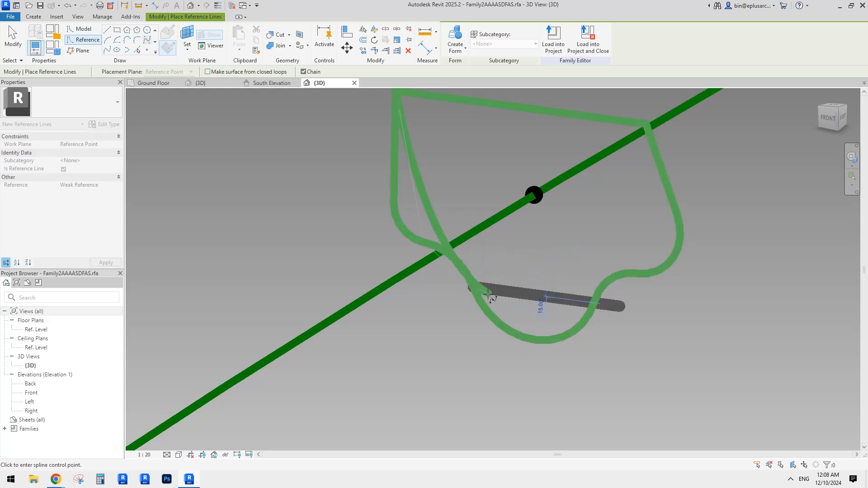
pyautogui.click(537, 341)
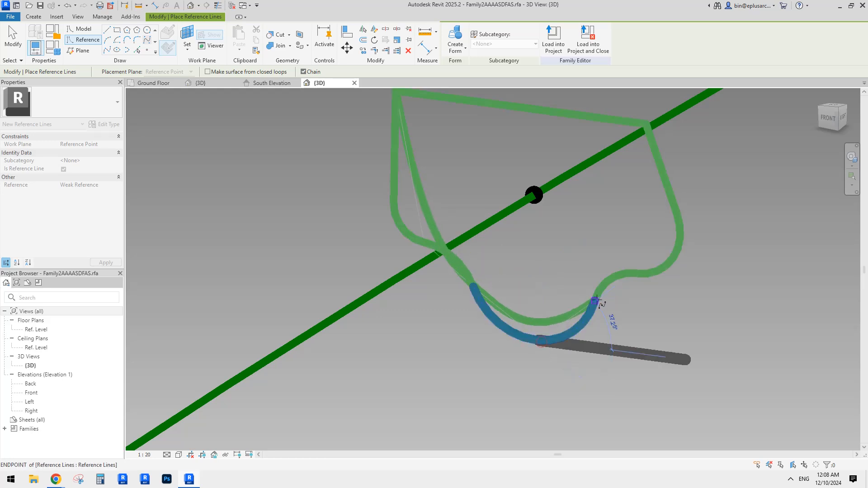
pyautogui.click(647, 275)
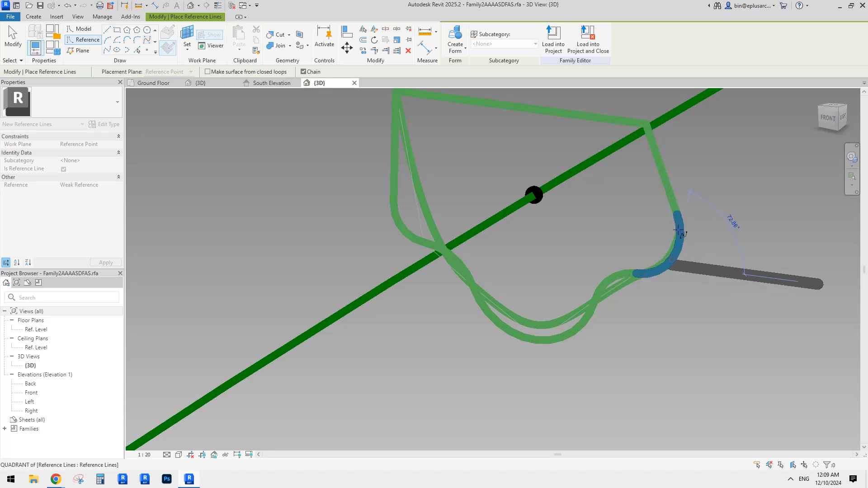
pyautogui.click(677, 217)
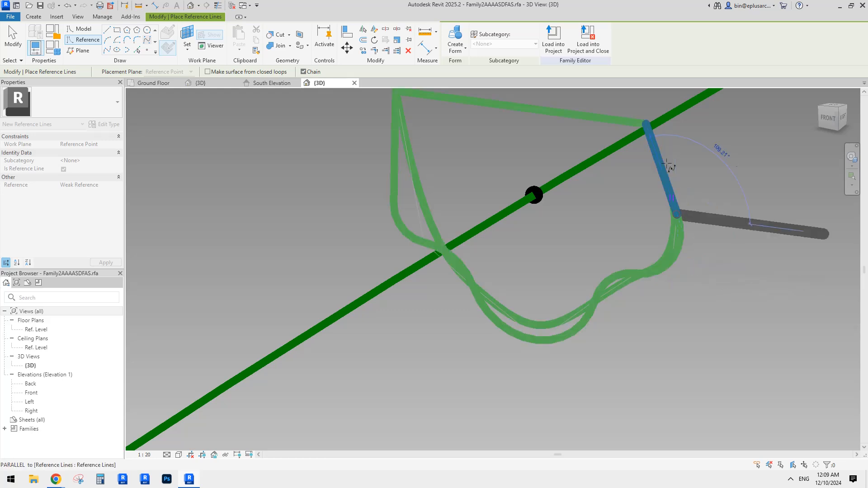
pyautogui.click(647, 124)
pyautogui.moveTo(513, 171); pyautogui.dragTo(514, 181, button='middle')
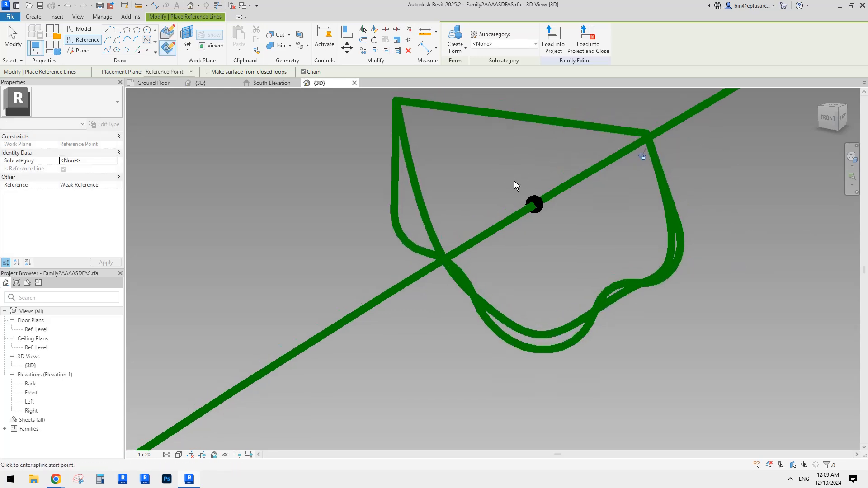
pyautogui.press('Escape')
# - Try to reshape the new spline by moving its control point near the profile's lower left curve
pyautogui.click(431, 231)
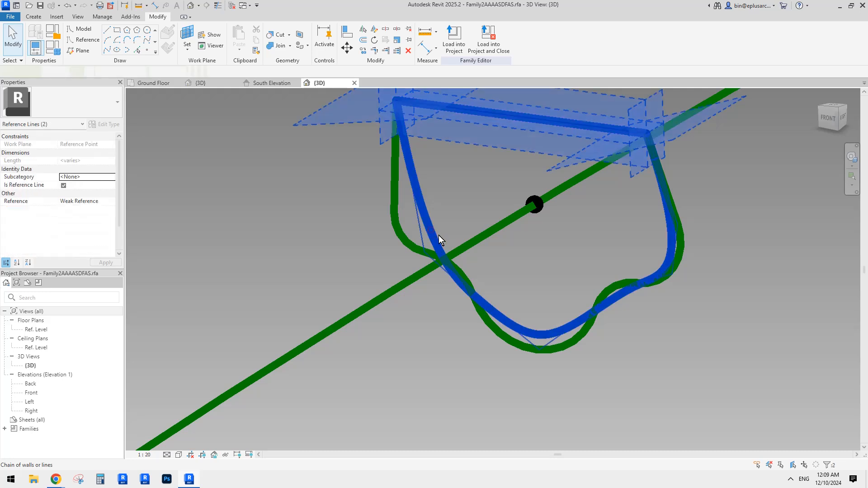
pyautogui.keyDown('shift'); pyautogui.moveTo(432, 240); pyautogui.dragTo(516, 222, button='middle'); pyautogui.keyUp('shift')
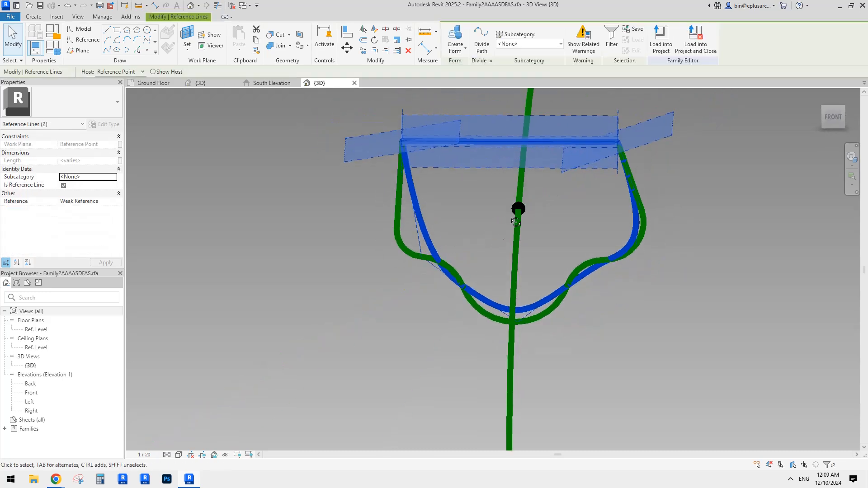
pyautogui.click(427, 261)
pyautogui.moveTo(416, 255); pyautogui.dragTo(453, 245)
pyautogui.press('Escape')
pyautogui.click(423, 225)
pyautogui.press('Escape')
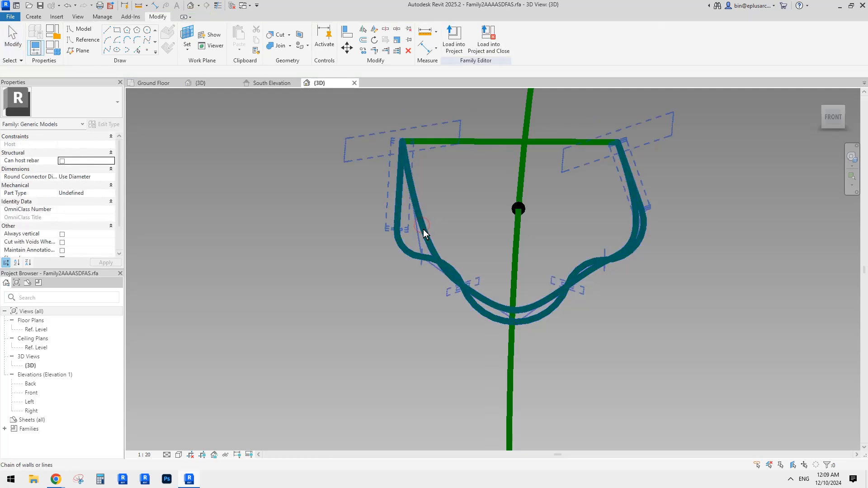
# - Delete the profile's original side lines and lower arcs, keeping its top line and the new spline
pyautogui.click(397, 236)
pyautogui.press('Delete')
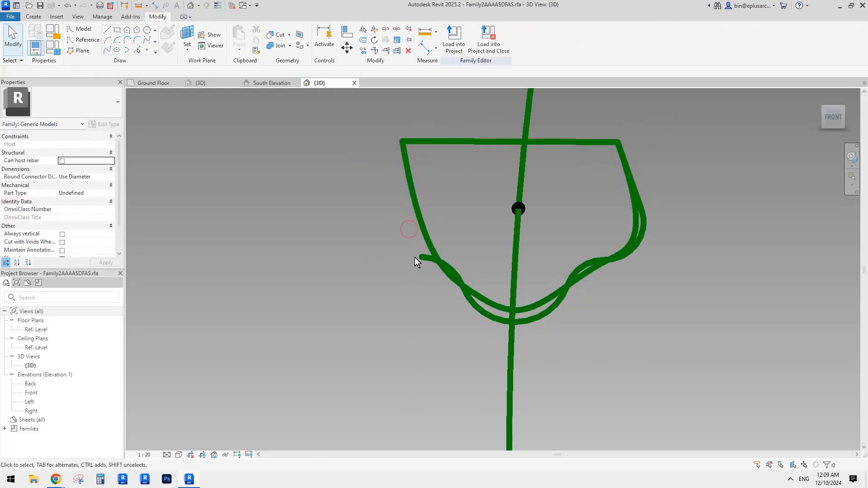
pyautogui.click(420, 256)
pyautogui.click(489, 258)
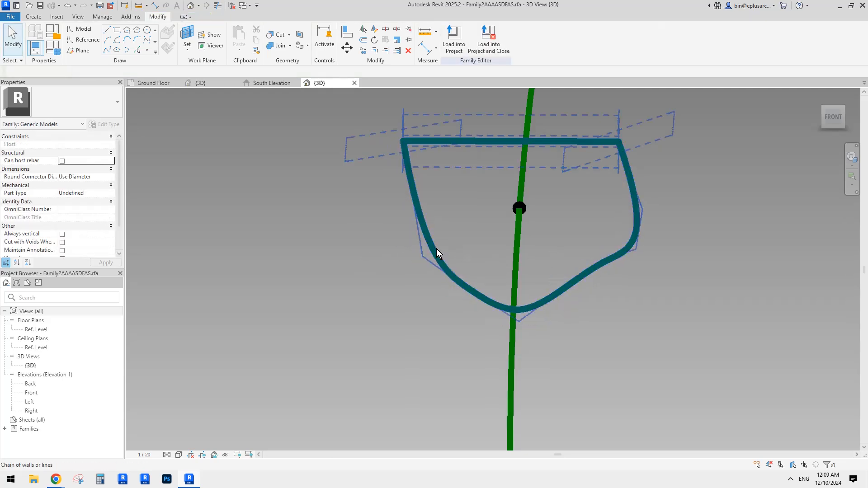
# - Select the spline apart from the top line and move its lower left control point outward to widen the profile's left side
pyautogui.click(425, 258)
pyautogui.keyDown('shift'); pyautogui.moveTo(428, 248); pyautogui.dragTo(459, 264, button='middle'); pyautogui.keyUp('shift')
pyautogui.click(441, 244)
pyautogui.click(433, 247)
pyautogui.click(451, 217)
pyautogui.click(418, 241)
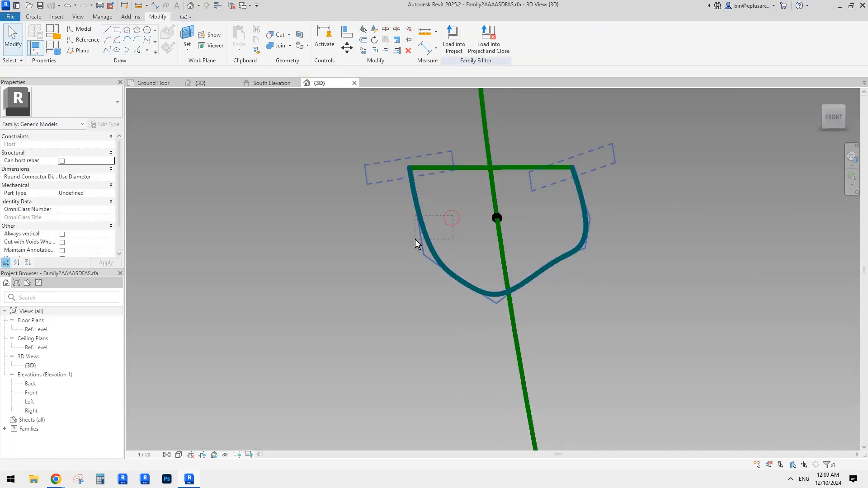
pyautogui.click(444, 223)
pyautogui.click(423, 221)
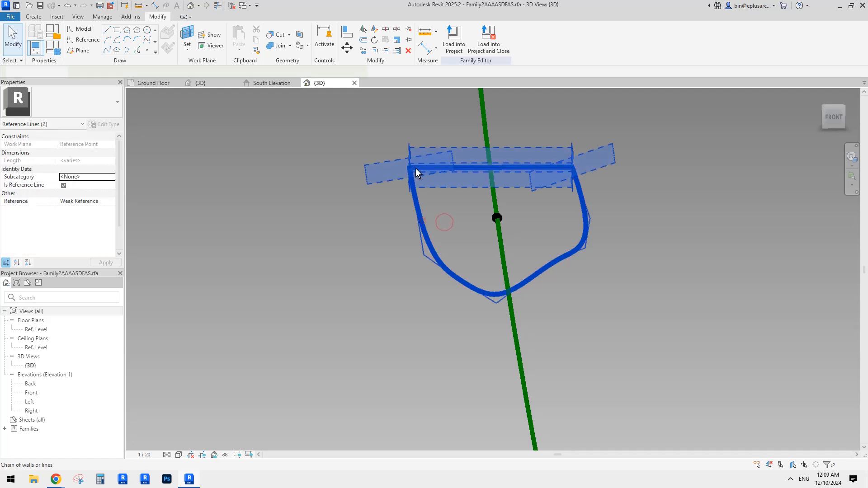
pyautogui.keyDown('ctrl'); pyautogui.click(416, 168); pyautogui.keyUp('ctrl')
pyautogui.click(454, 224)
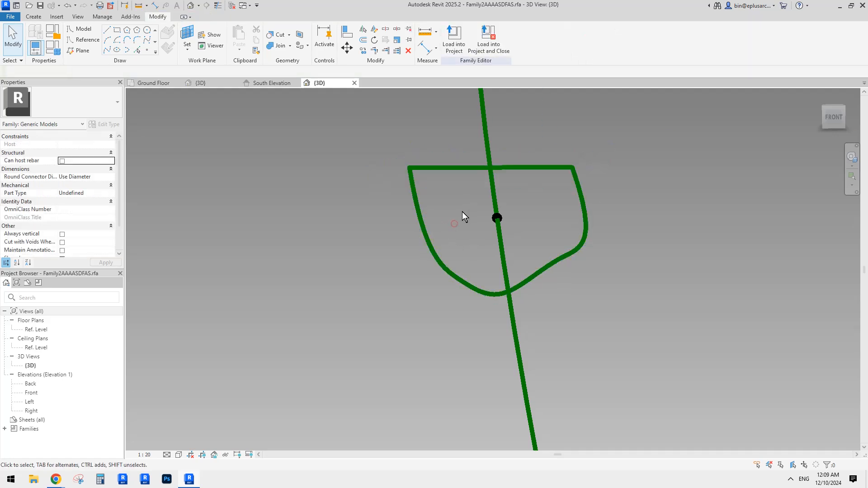
pyautogui.moveTo(400, 250); pyautogui.dragTo(382, 261)
# - Add control points along the spline's lower left and lower right spans and position them to form a wavy moulding contour
pyautogui.click(519, 178)
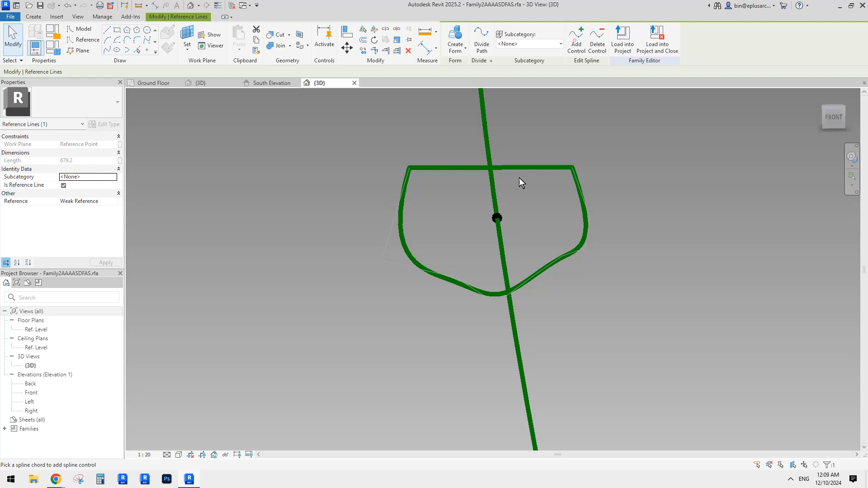
pyautogui.click(429, 271)
pyautogui.moveTo(422, 272); pyautogui.dragTo(447, 226)
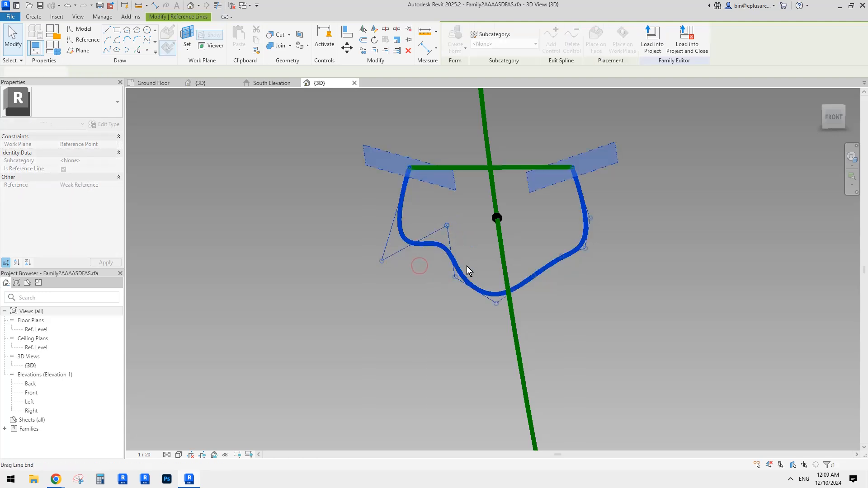
pyautogui.moveTo(455, 277); pyautogui.dragTo(563, 272)
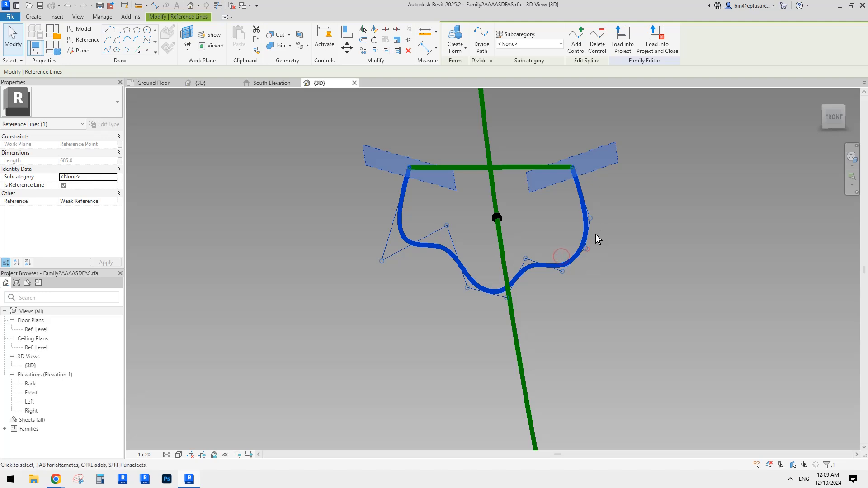
# - Reposition the spline's control points on the right side and along the lower contour to refine the wavy moulding profile
pyautogui.moveTo(590, 218); pyautogui.dragTo(583, 212)
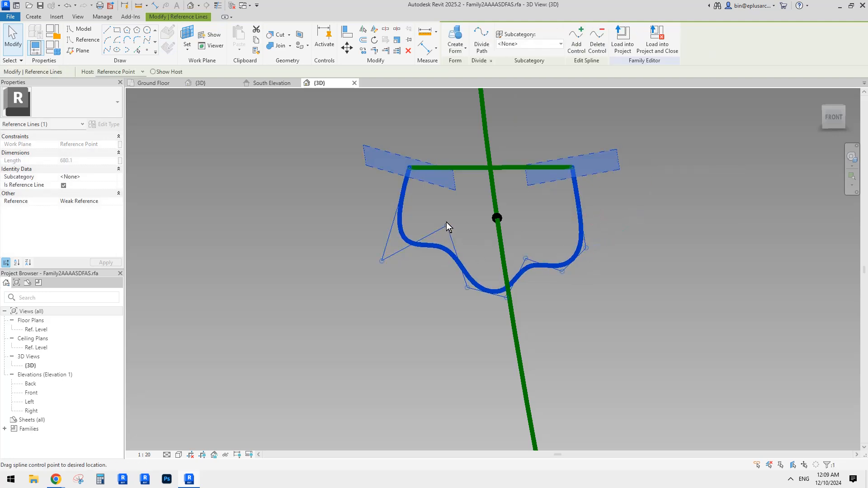
pyautogui.moveTo(446, 224); pyautogui.dragTo(447, 218)
pyautogui.moveTo(525, 258); pyautogui.dragTo(539, 245)
pyautogui.moveTo(468, 287); pyautogui.dragTo(470, 276)
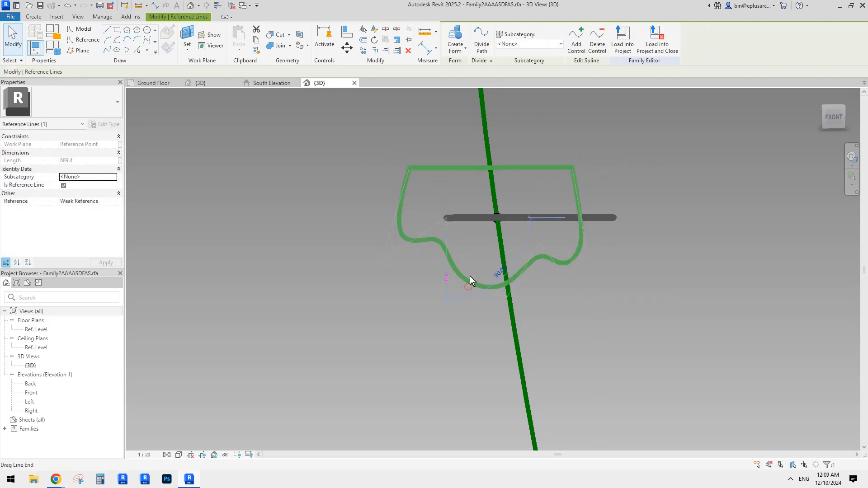
pyautogui.moveTo(562, 272); pyautogui.dragTo(569, 198)
pyautogui.moveTo(611, 227); pyautogui.dragTo(602, 218)
pyautogui.press('Escape')
# - Select the closed moulding profile together with the frame's path lines and create a form from them
pyautogui.moveTo(531, 181); pyautogui.dragTo(458, 237, button='middle')
pyautogui.scroll(-1, 534, 192)
pyautogui.click(532, 179)
pyautogui.keyDown('ctrl'); pyautogui.click(432, 243); pyautogui.keyUp('ctrl')
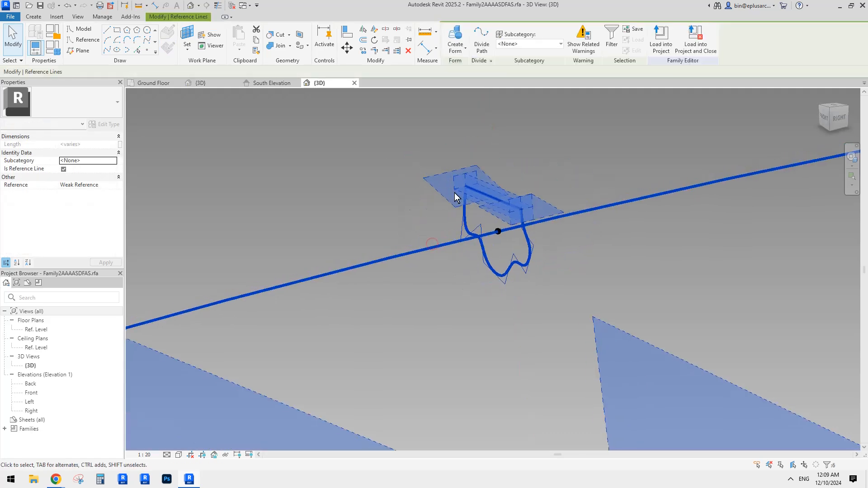
pyautogui.click(455, 41)
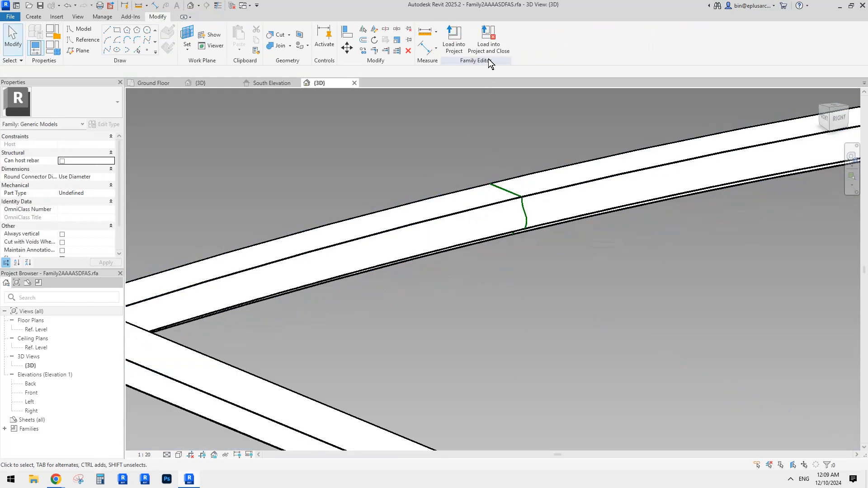
# - Load the family into the project, overwriting the existing version, and examine the frames on the front curved wall
pyautogui.click(457, 41)
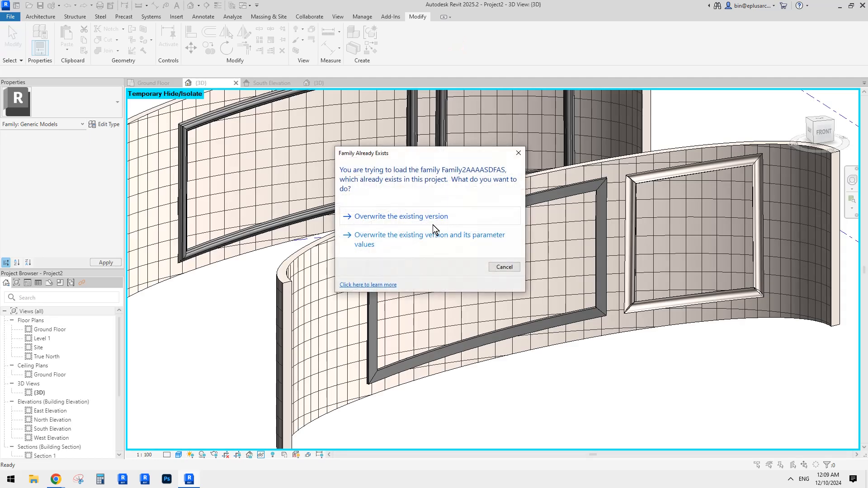
pyautogui.click(433, 228)
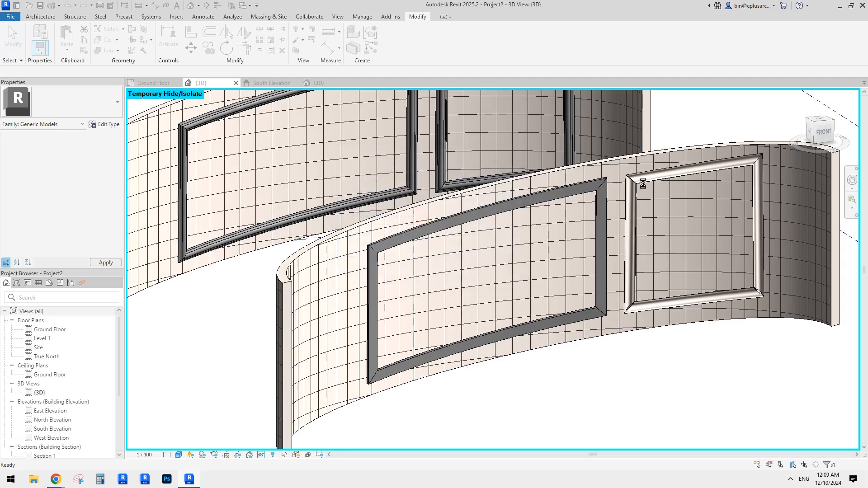
pyautogui.click(373, 270)
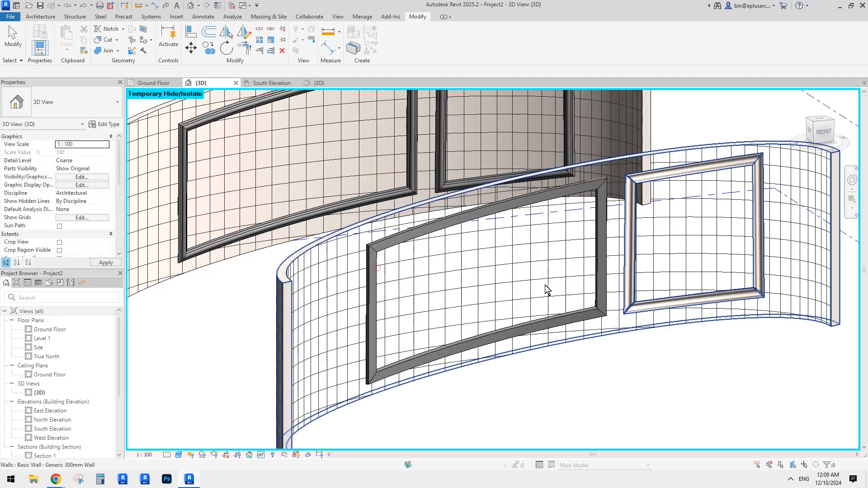
pyautogui.keyDown('shift'); pyautogui.moveTo(559, 280); pyautogui.dragTo(569, 291, button='middle'); pyautogui.keyUp('shift')
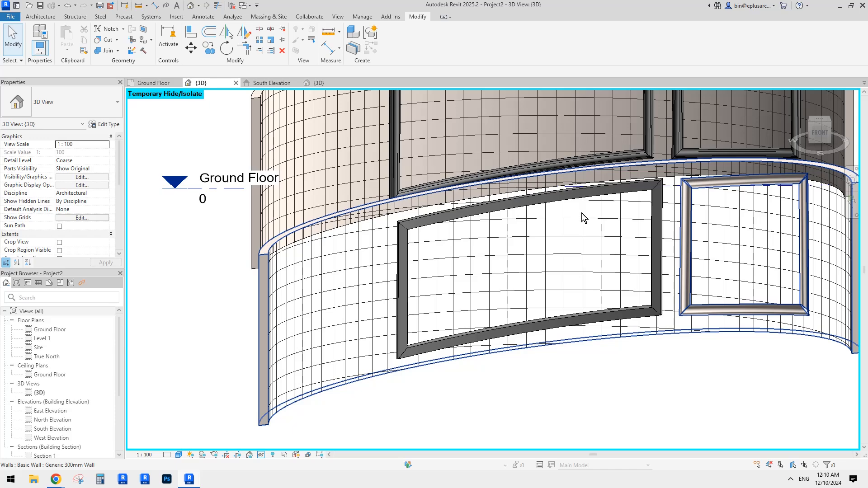
pyautogui.keyDown('shift'); pyautogui.moveTo(581, 213); pyautogui.dragTo(582, 336, button='middle'); pyautogui.keyUp('shift')
# - Select the front curved wall and its left frame to check their geometry, and reset the temporary hide in the view
pyautogui.click(715, 130)
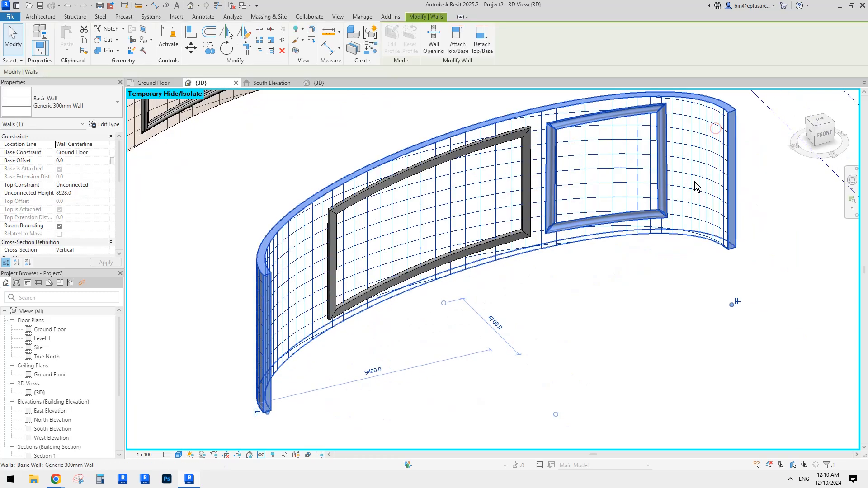
pyautogui.keyDown('shift'); pyautogui.moveTo(697, 186); pyautogui.dragTo(665, 149, button='middle'); pyautogui.keyUp('shift')
pyautogui.click(697, 306)
pyautogui.click(706, 229)
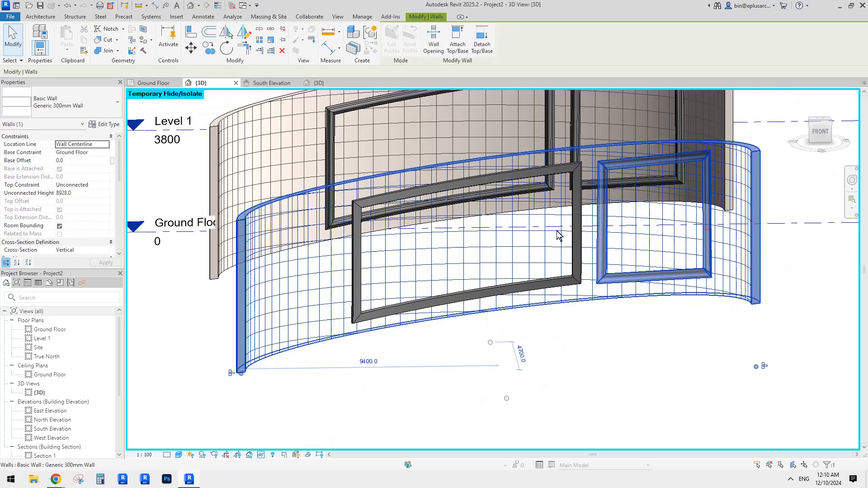
pyautogui.press('Escape')
pyautogui.click(378, 202)
pyautogui.keyDown('shift'); pyautogui.moveTo(379, 209); pyautogui.dragTo(405, 226, button='middle'); pyautogui.keyUp('shift')
pyautogui.press('Delete')
pyautogui.press('h')
pyautogui.press('r')
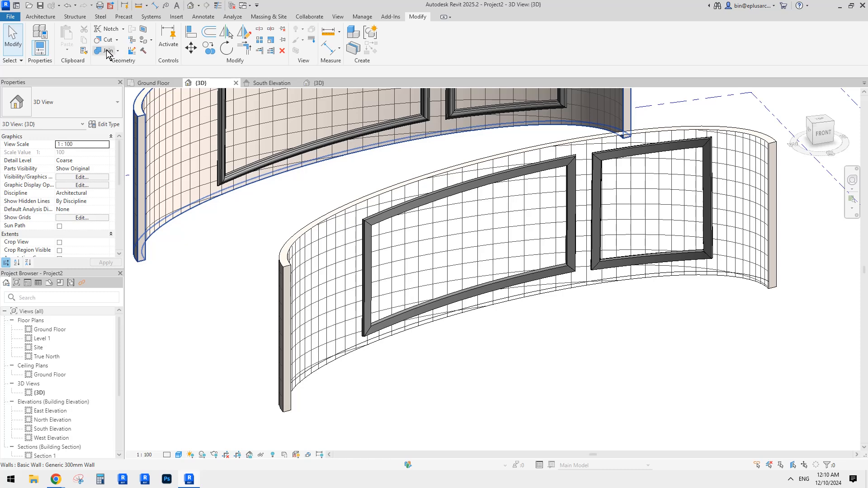
# - Try to join the front wall's left frame with the wall geometry
pyautogui.click(107, 50)
pyautogui.click(368, 218)
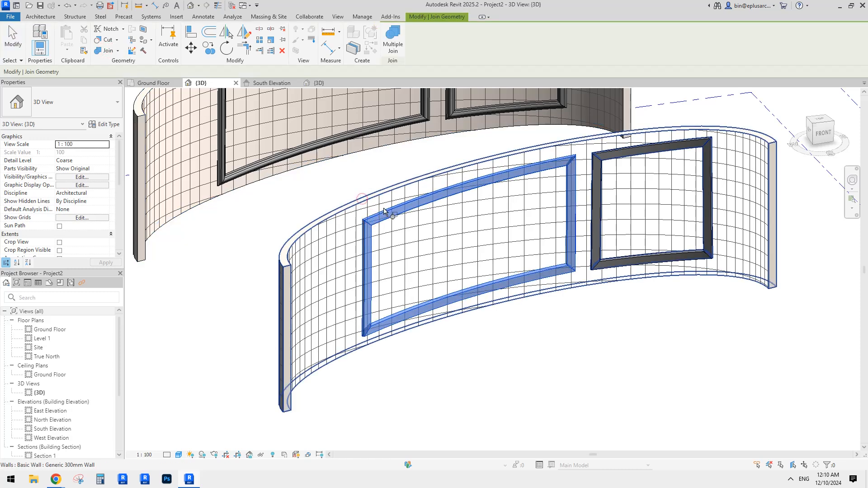
pyautogui.click(384, 212)
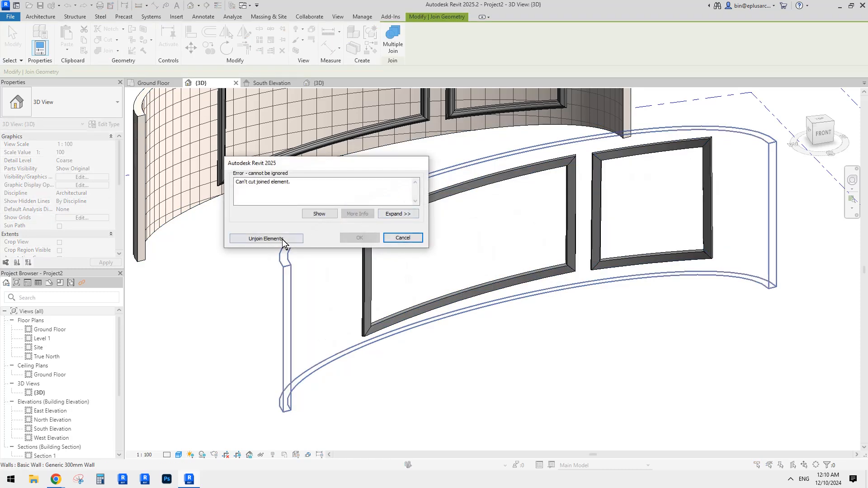
pyautogui.press('Escape')
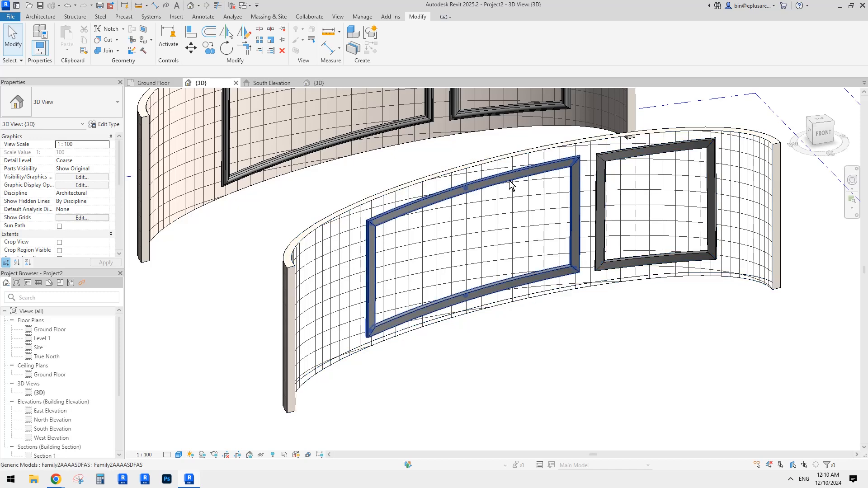
# - Temporarily hide the front wall's left frame to inspect the wall behind it, and restore the hidden elements
pyautogui.click(509, 182)
pyautogui.press('h')
pyautogui.press('h')
pyautogui.press('r')
# - Try to switch the join order between the front curved wall and its left frame
pyautogui.moveTo(421, 172); pyautogui.dragTo(415, 174, button='middle')
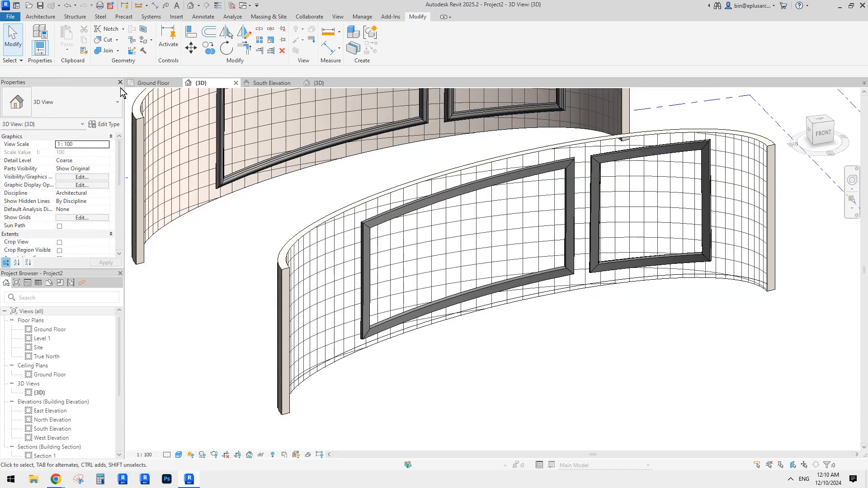
pyautogui.click(123, 101)
pyautogui.click(356, 215)
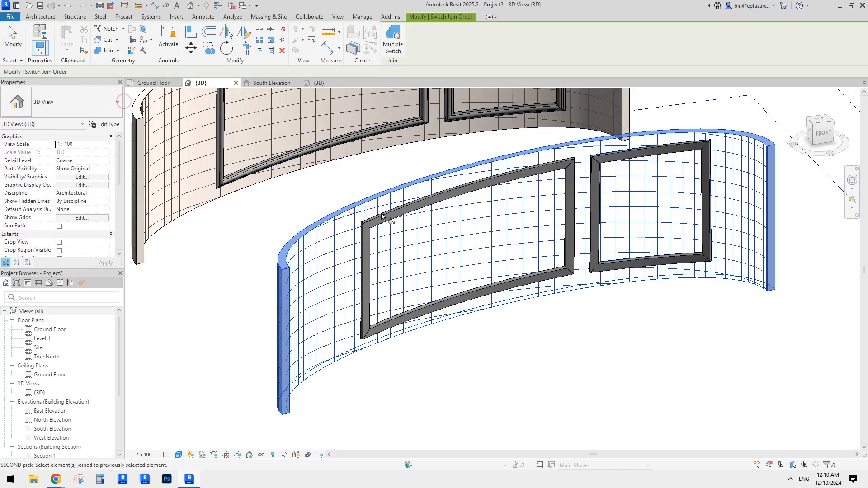
pyautogui.click(384, 212)
pyautogui.press('Escape')
# - Delete the left frame from the front curved wall
pyautogui.click(566, 170)
pyautogui.keyDown('shift'); pyautogui.moveTo(565, 170); pyautogui.dragTo(571, 176, button='middle'); pyautogui.keyUp('shift')
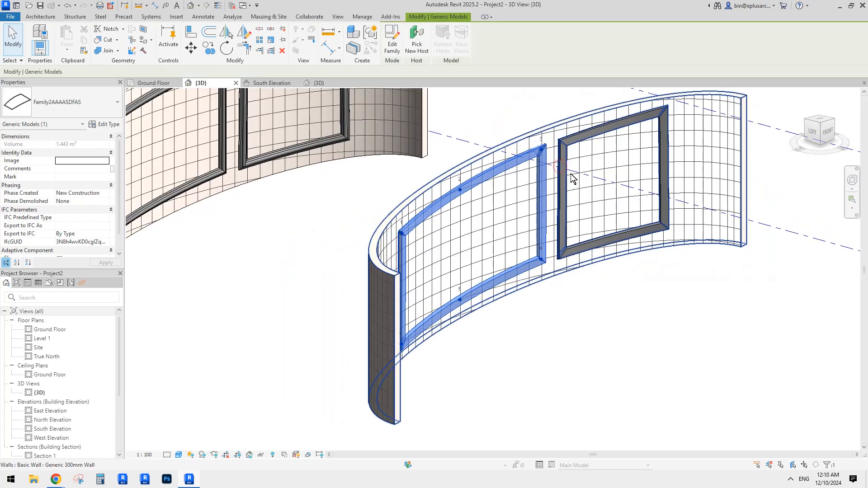
pyautogui.press('Delete')
# - Temporarily hide the front wall's right frame, examine the joined geometry from several sides, and reset the temporary hide
pyautogui.moveTo(618, 190); pyautogui.dragTo(598, 212, button='middle')
pyautogui.click(590, 153)
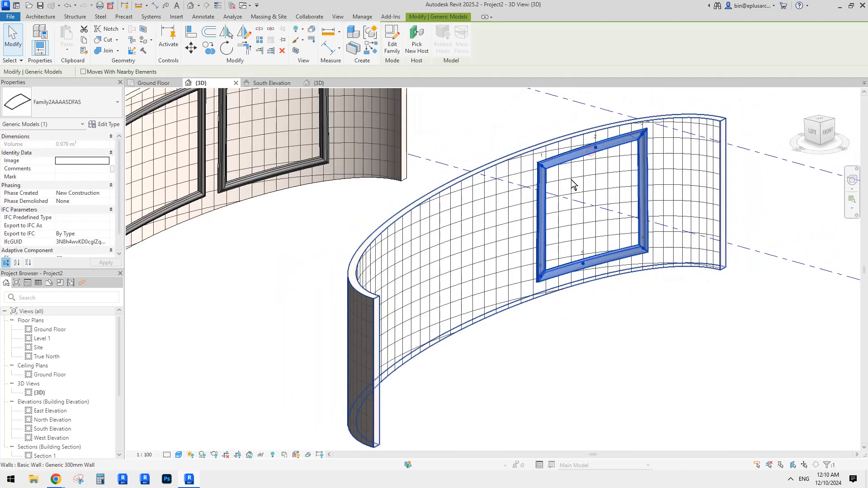
pyautogui.keyDown('shift'); pyautogui.moveTo(571, 182); pyautogui.dragTo(517, 237, button='middle'); pyautogui.keyUp('shift')
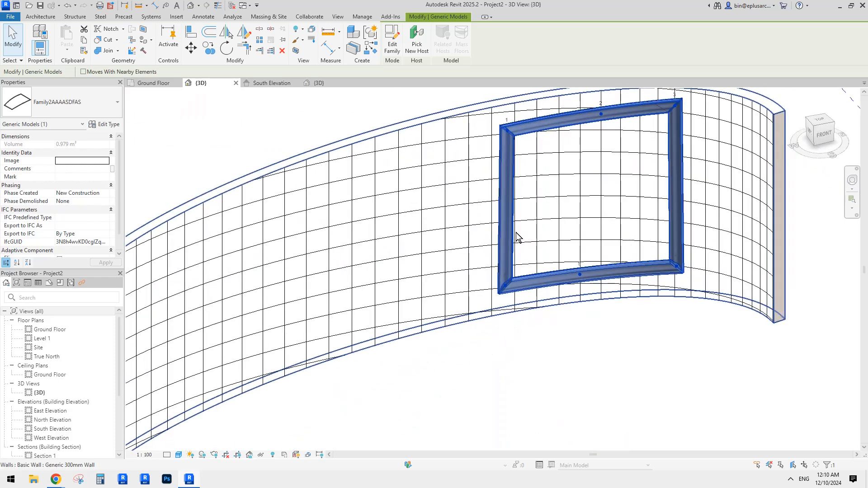
pyautogui.keyDown('shift'); pyautogui.moveTo(524, 174); pyautogui.dragTo(483, 247, button='middle'); pyautogui.keyUp('shift')
pyautogui.press('h')
pyautogui.press('h')
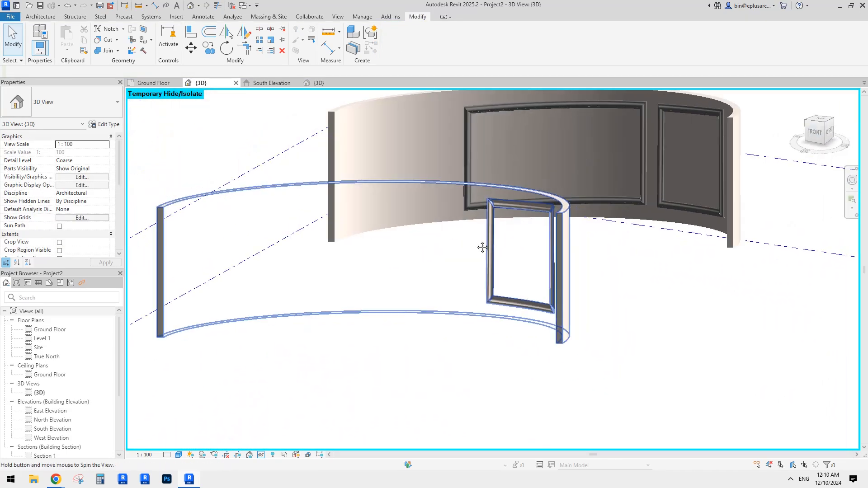
pyautogui.click(287, 188)
pyautogui.moveTo(298, 192); pyautogui.dragTo(430, 179, button='middle')
pyautogui.press('h')
pyautogui.press('r')
pyautogui.click(421, 163)
pyautogui.rightClick(429, 178)
pyautogui.moveTo(476, 258)
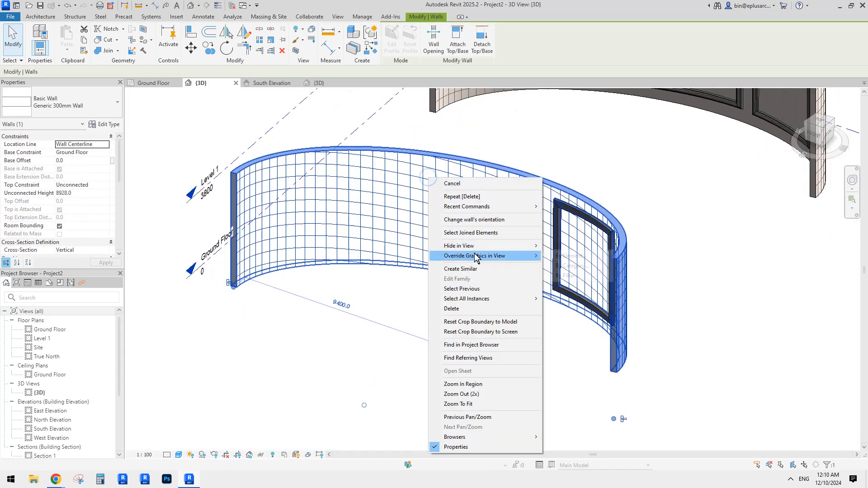
pyautogui.click(571, 258)
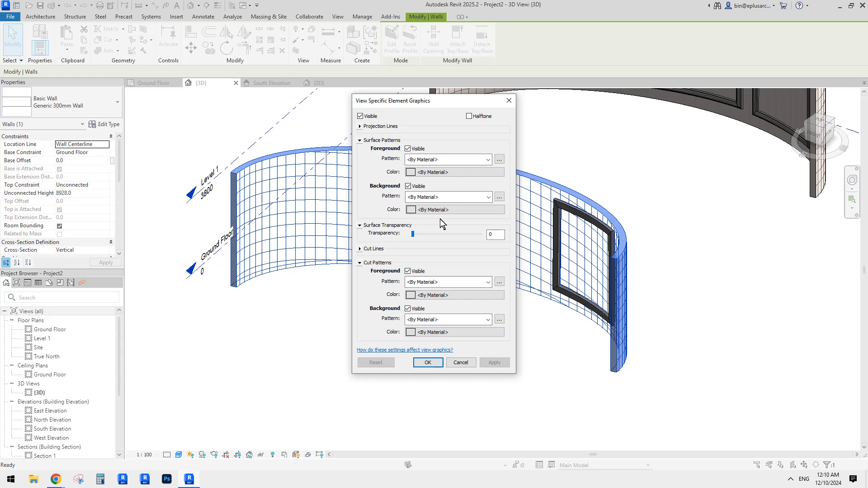
pyautogui.press('Escape')
pyautogui.press('Escape')
# - Delete the front curved wall together with its remaining frame
pyautogui.keyDown('shift'); pyautogui.moveTo(498, 204); pyautogui.dragTo(543, 202, button='middle'); pyautogui.keyUp('shift')
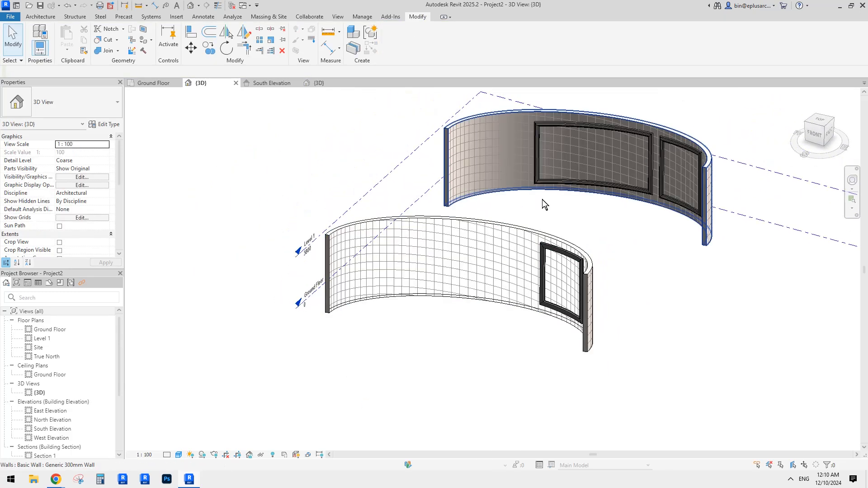
pyautogui.moveTo(624, 230); pyautogui.dragTo(536, 297)
pyautogui.moveTo(555, 214); pyautogui.dragTo(510, 288, button='middle')
pyautogui.press('Delete')
# - Place a Family2AAAASDFAS adaptive component on the remaining curved wall's inner face, beside the existing large frame
pyautogui.scroll(2, 516, 222)
pyautogui.scroll(2, 444, 210)
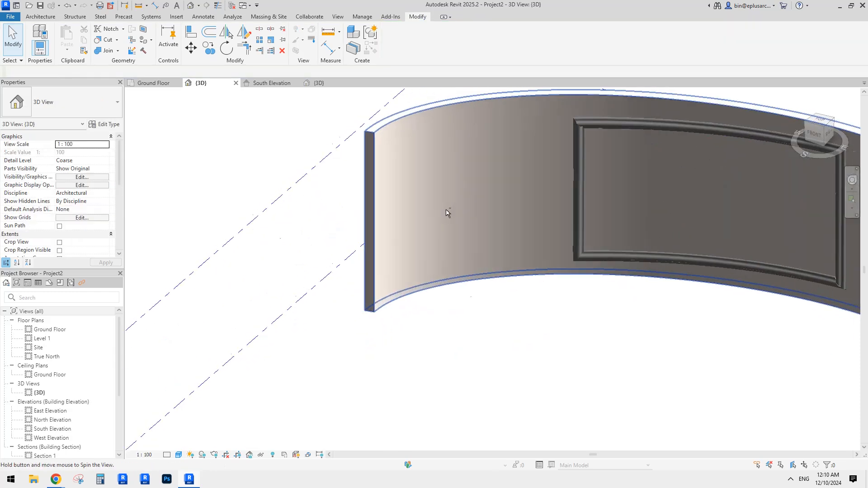
pyautogui.scroll(-4, 498, 194)
pyautogui.click(40, 16)
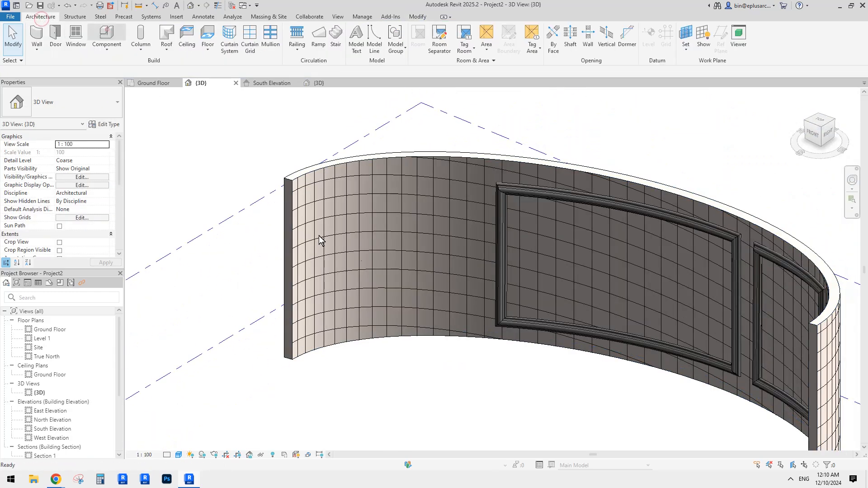
pyautogui.scroll(1, 335, 213)
pyautogui.click(61, 111)
pyautogui.click(82, 165)
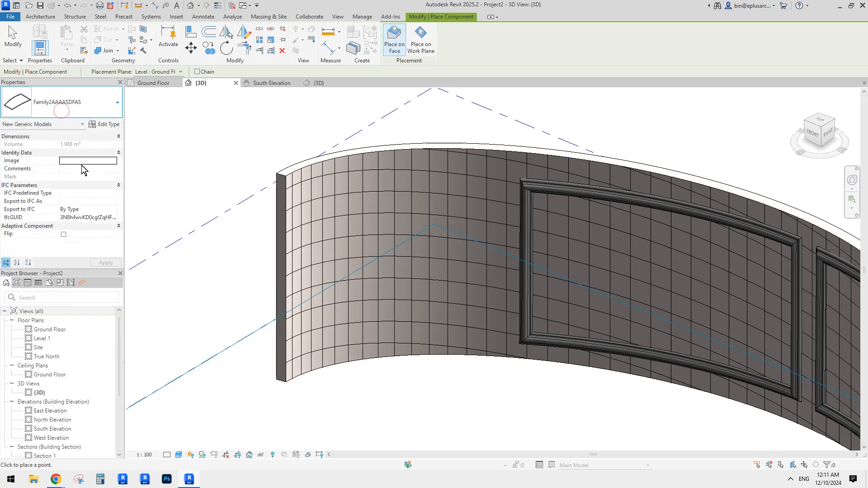
pyautogui.scroll(2, 333, 217)
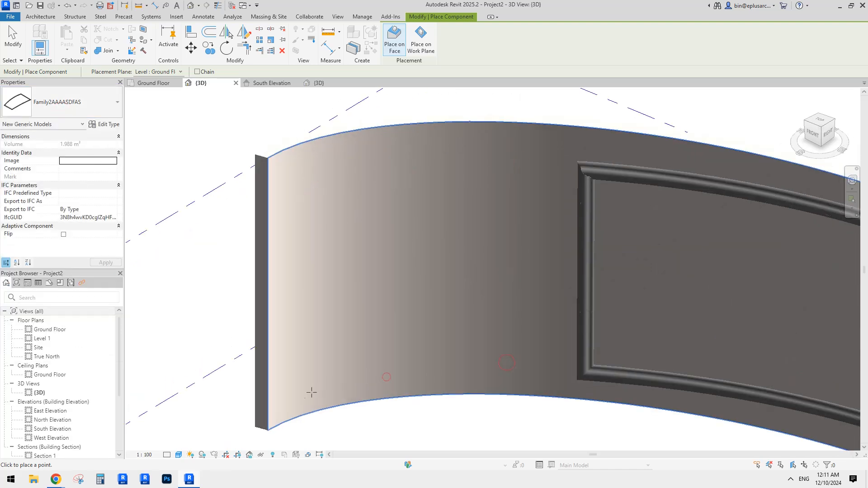
pyautogui.click(531, 226)
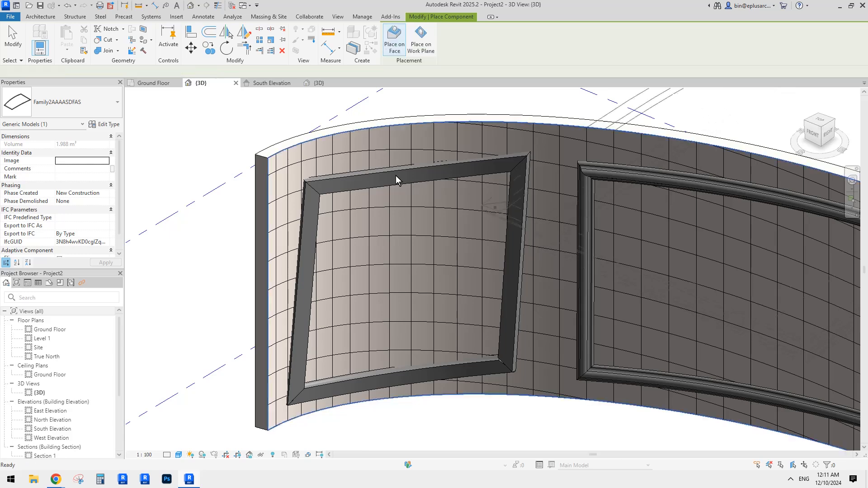
pyautogui.press('Escape')
pyautogui.press('Escape')
# - Inspect the newly placed frame's lower left corner and switch the 3D view to wireframe
pyautogui.keyDown('shift'); pyautogui.moveTo(395, 176); pyautogui.dragTo(420, 204, button='middle'); pyautogui.keyUp('shift')
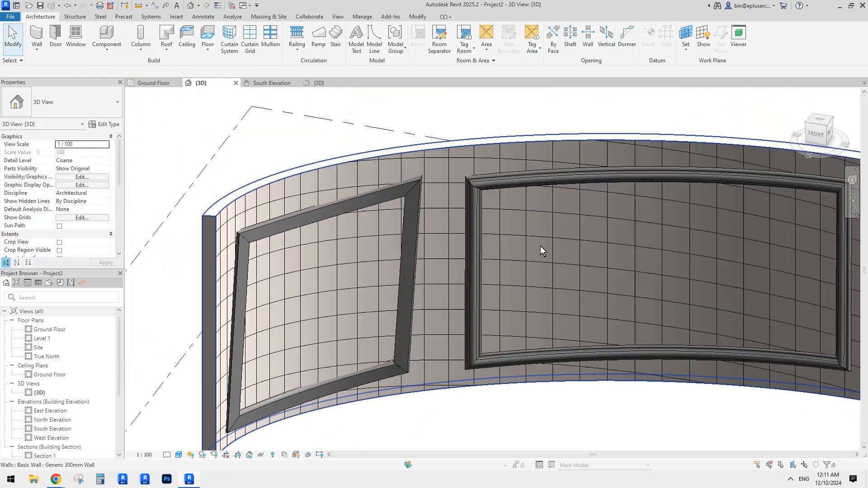
pyautogui.click(339, 205)
pyautogui.keyDown('shift'); pyautogui.moveTo(339, 205); pyautogui.dragTo(465, 341, button='middle'); pyautogui.keyUp('shift')
pyautogui.keyDown('shift'); pyautogui.moveTo(443, 303); pyautogui.dragTo(410, 362, button='middle'); pyautogui.keyUp('shift')
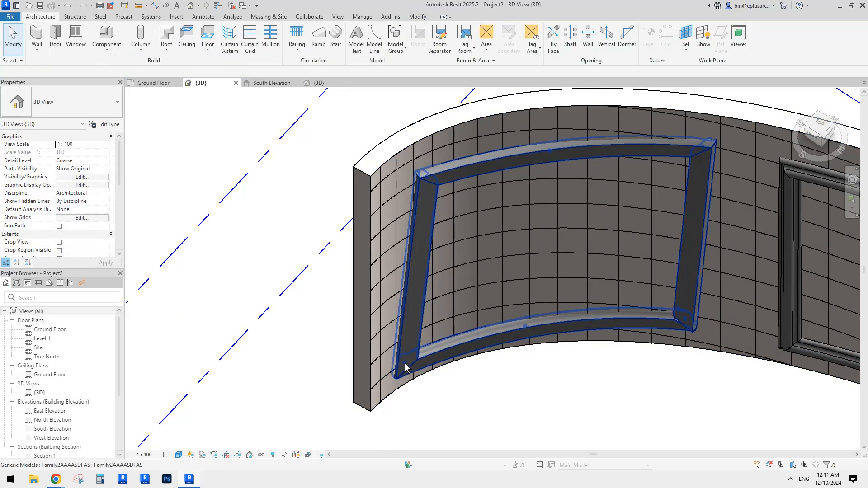
pyautogui.click(405, 363)
pyautogui.press('w')
pyautogui.press('f')
pyautogui.scroll(2, 403, 364)
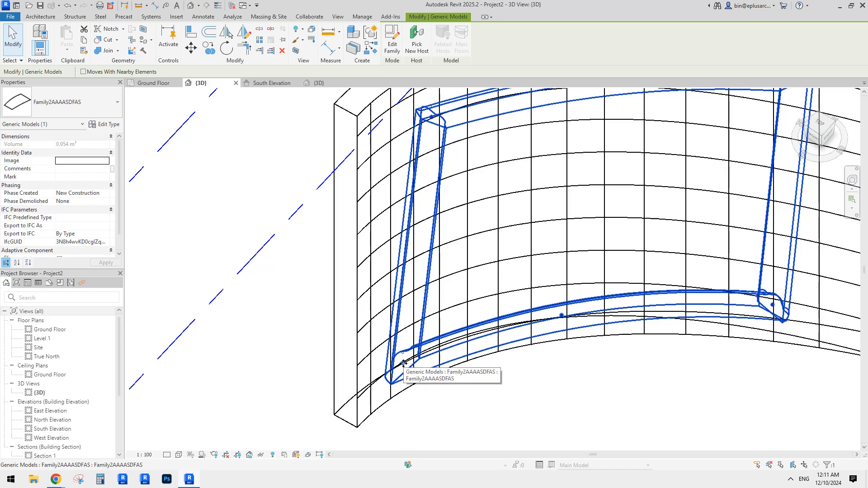
pyautogui.press('Escape')
# - Adjust the new frame's lower left corner point and lower middle point on the curved wall, shifting the corner slightly inward
pyautogui.click(403, 363)
pyautogui.keyDown('shift'); pyautogui.moveTo(403, 363); pyautogui.dragTo(411, 364, button='middle'); pyautogui.keyUp('shift')
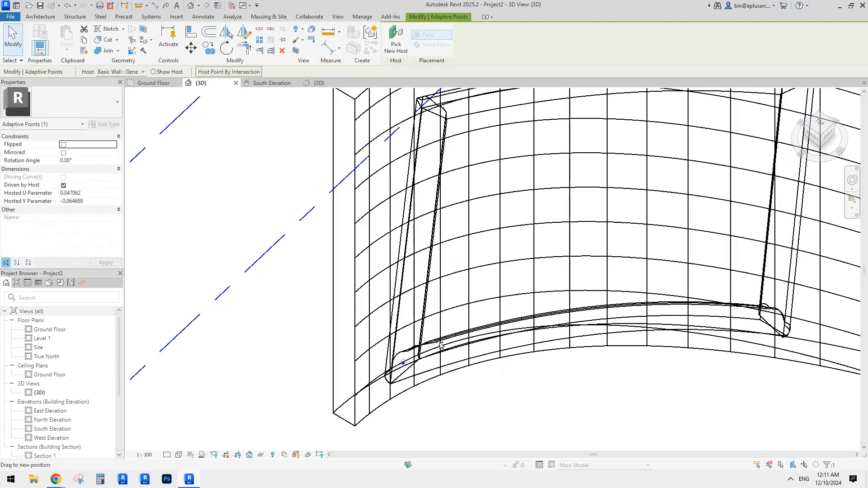
pyautogui.moveTo(440, 343); pyautogui.dragTo(441, 344)
pyautogui.scroll(-2, 441, 344)
pyautogui.keyDown('shift'); pyautogui.moveTo(516, 319); pyautogui.dragTo(522, 327, button='middle'); pyautogui.keyUp('shift')
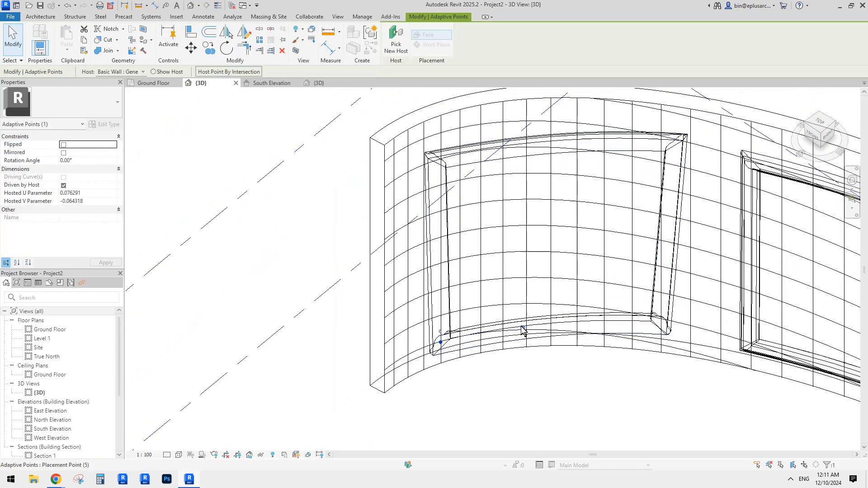
pyautogui.moveTo(522, 328); pyautogui.dragTo(548, 313)
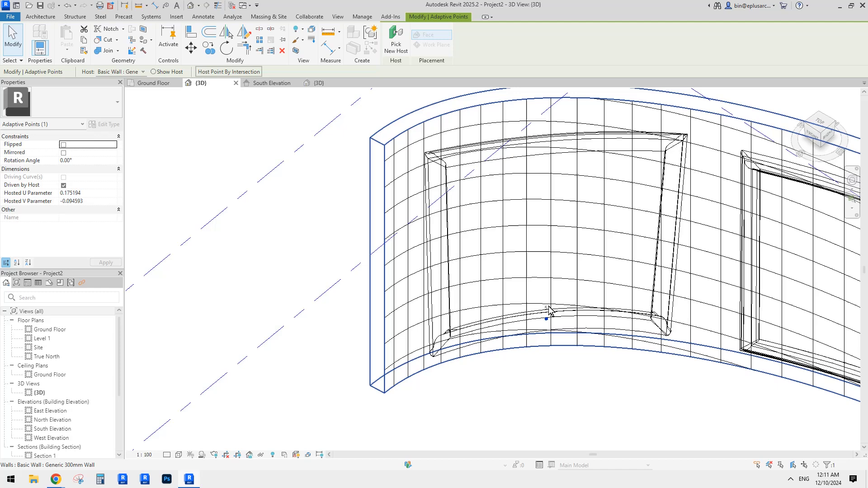
# - Adjust the frame's upper middle point and fine-tune its lower middle and lower right corner points on the wall face
pyautogui.click(546, 144)
pyautogui.keyDown('shift'); pyautogui.moveTo(572, 210); pyautogui.dragTo(564, 101, button='middle'); pyautogui.keyUp('shift')
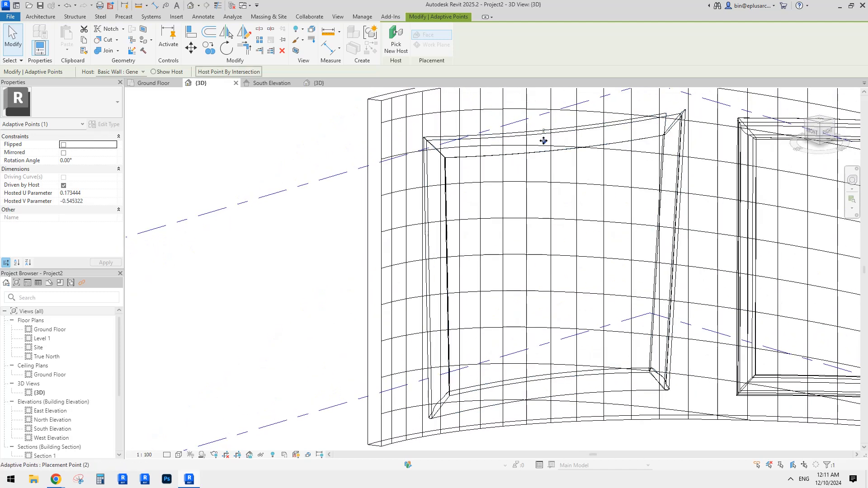
pyautogui.scroll(-2, 571, 172)
pyautogui.keyDown('shift'); pyautogui.moveTo(597, 217); pyautogui.dragTo(594, 186, button='middle'); pyautogui.keyUp('shift')
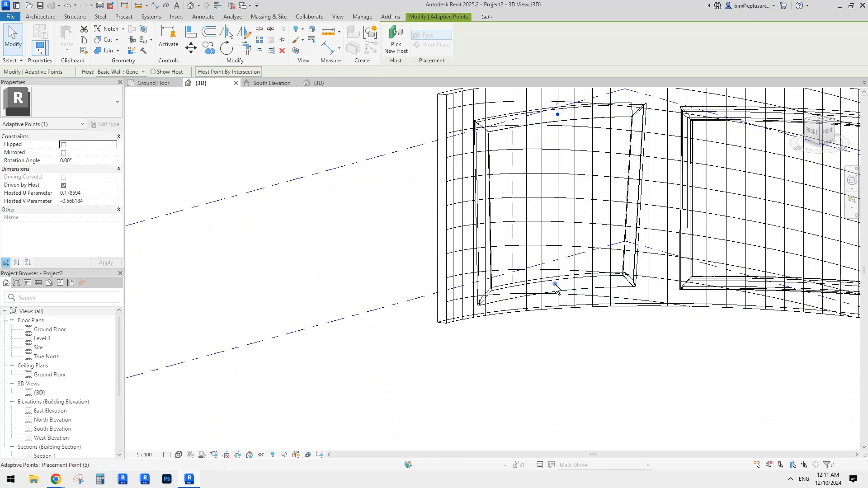
pyautogui.click(556, 284)
pyautogui.moveTo(629, 280); pyautogui.dragTo(643, 277)
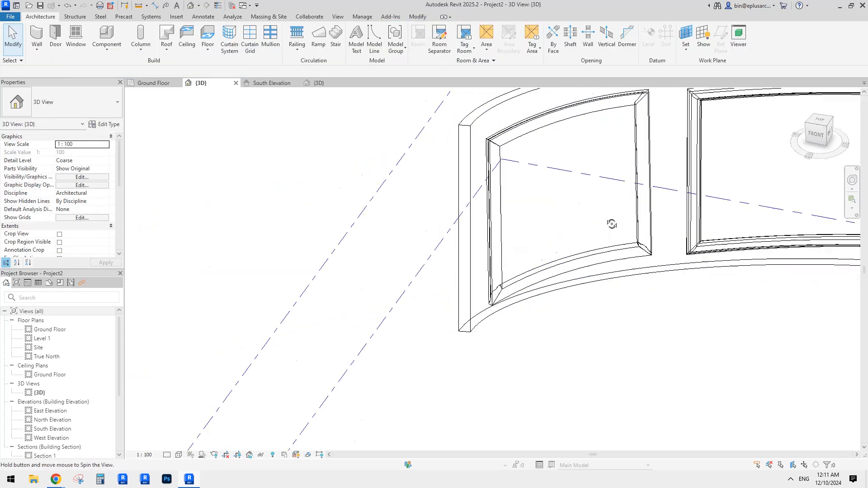
# - Try to cut the curved wall with the new frame, and temporarily hide the frame to check the wall behind it
pyautogui.moveTo(588, 190)
pyautogui.keyDown('shift'); pyautogui.mouseDown(button='middle')
pyautogui.moveTo(619, 201)
pyautogui.moveTo(407, 145)
pyautogui.mouseUp(button='middle'); pyautogui.keyUp('shift')
pyautogui.click(417, 17)
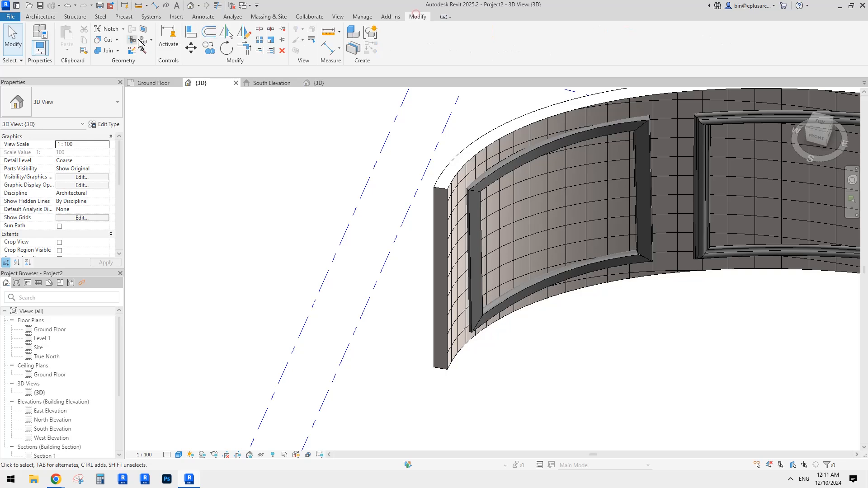
pyautogui.click(107, 41)
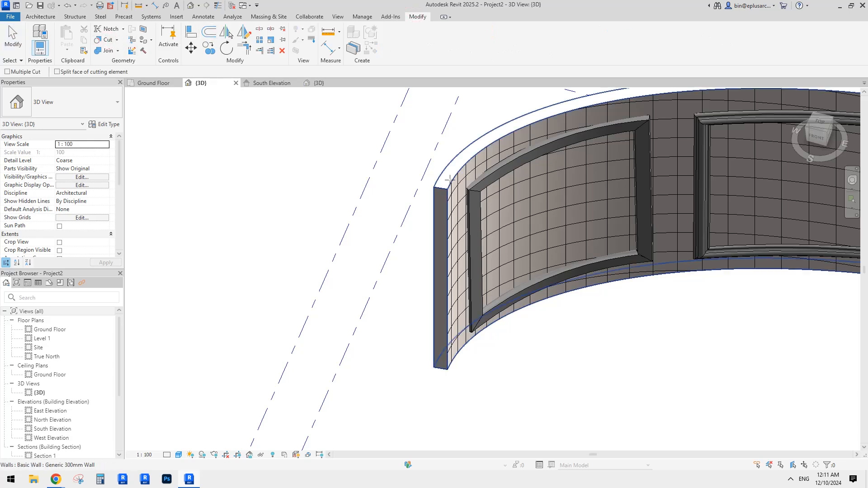
pyautogui.click(496, 152)
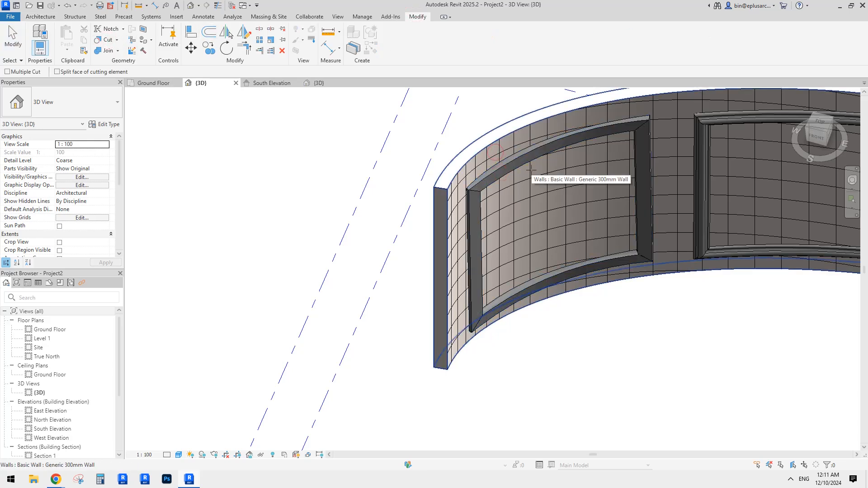
pyautogui.press('Escape')
pyautogui.click(524, 161)
pyautogui.press('Escape')
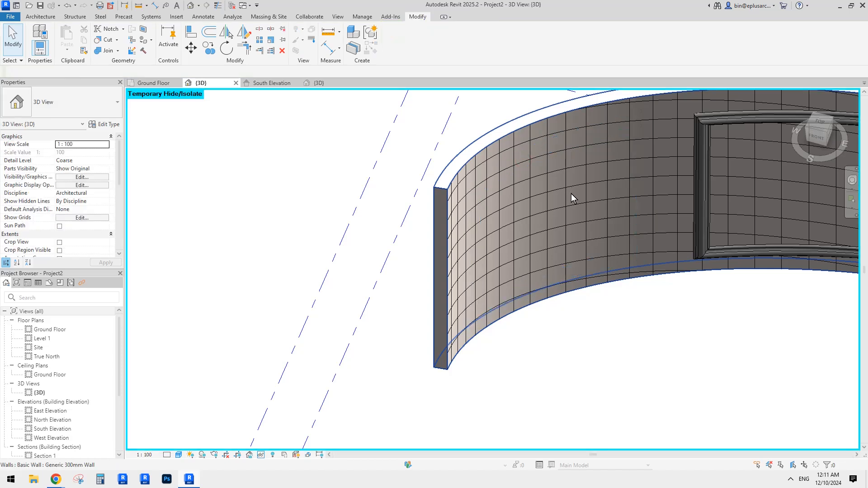
# - Switch the join order between the new frame and the curved wall so the frame cuts the wall
pyautogui.click(120, 52)
pyautogui.click(125, 109)
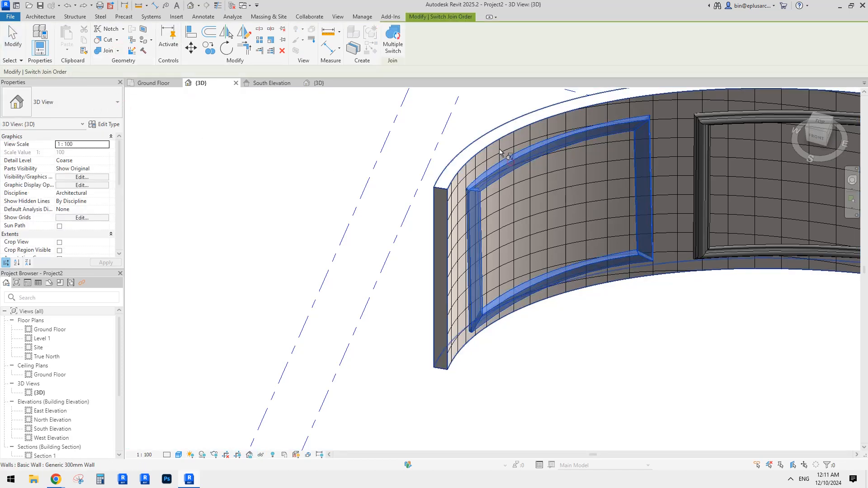
pyautogui.click(500, 147)
pyautogui.press('Escape')
# - Temporarily hide the new frame, examine the groove in the wall from another angle, and undo the hide
pyautogui.click(531, 152)
pyautogui.press('h')
pyautogui.press('h')
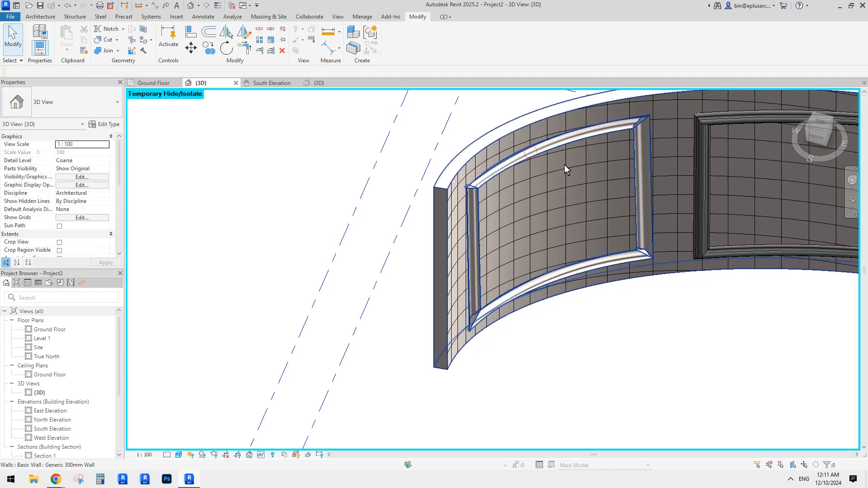
pyautogui.keyDown('shift'); pyautogui.moveTo(564, 164); pyautogui.dragTo(459, 140, button='middle'); pyautogui.keyUp('shift')
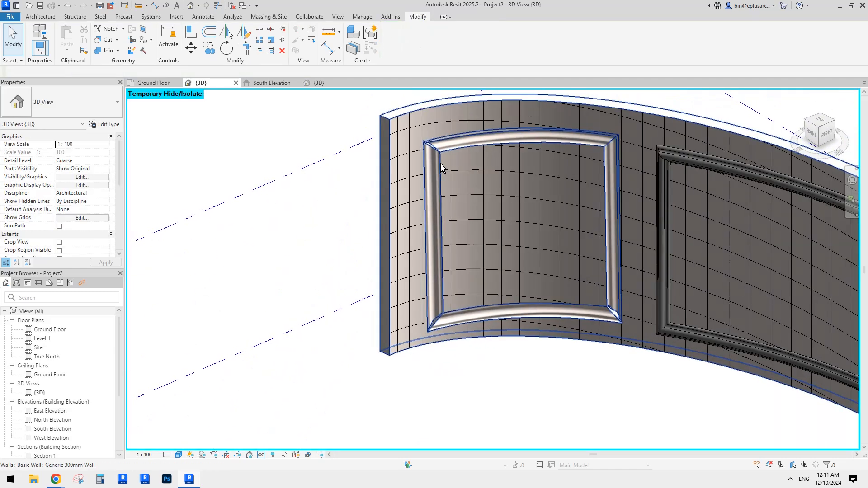
pyautogui.hotkey('ctrl', 'z')
pyautogui.hotkey('ctrl', 'z')
# - Try setting the new frame's Phase Demolished to New Construction, check the wall, and revert the phase change
pyautogui.click(506, 175)
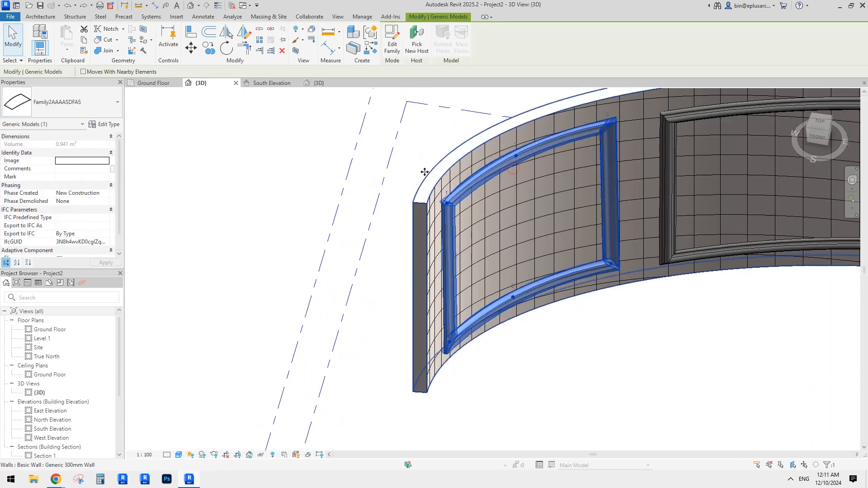
pyautogui.click(107, 185)
pyautogui.click(107, 185)
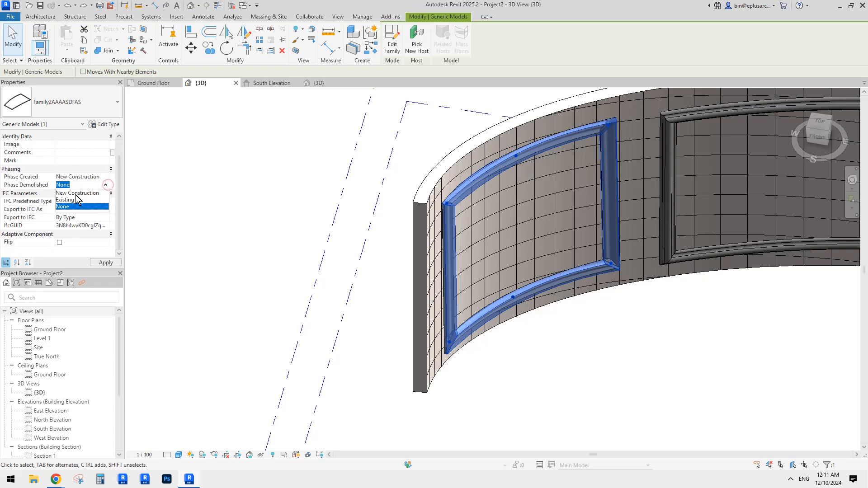
pyautogui.click(75, 201)
pyautogui.keyDown('shift'); pyautogui.moveTo(566, 174); pyautogui.dragTo(506, 144, button='middle'); pyautogui.keyUp('shift')
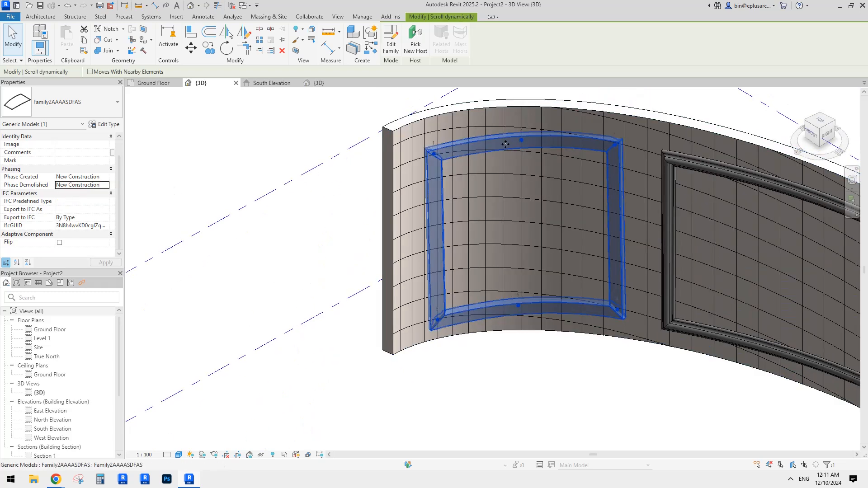
pyautogui.press('h')
pyautogui.press('h')
pyautogui.press('r')
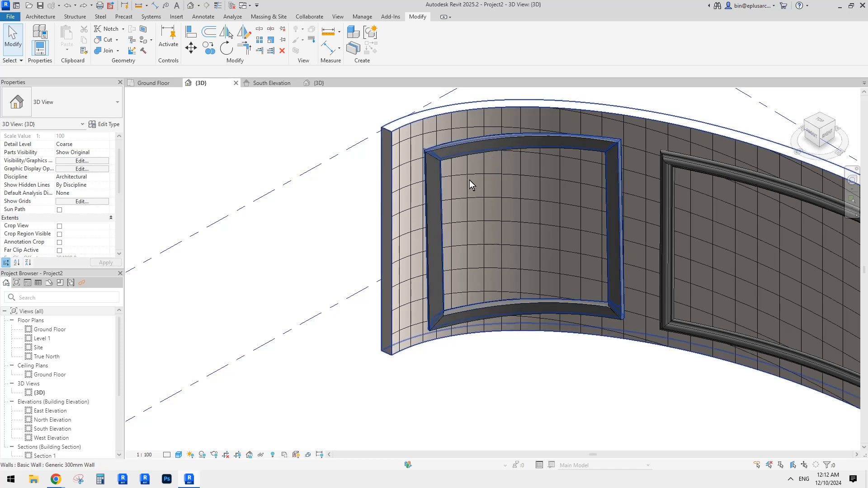
# - Hide the new frame in the 3D view, examine the groove in the wall, and bring the frame back
pyautogui.click(463, 149)
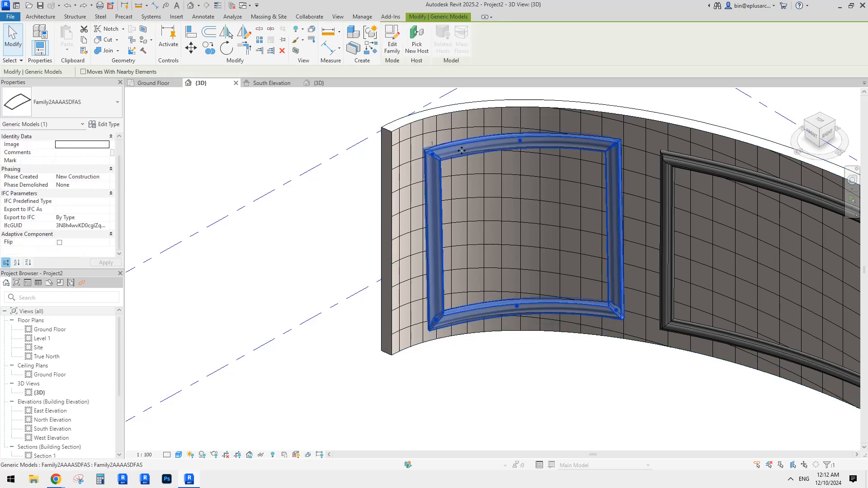
pyautogui.moveTo(471, 155); pyautogui.dragTo(459, 168, button='middle')
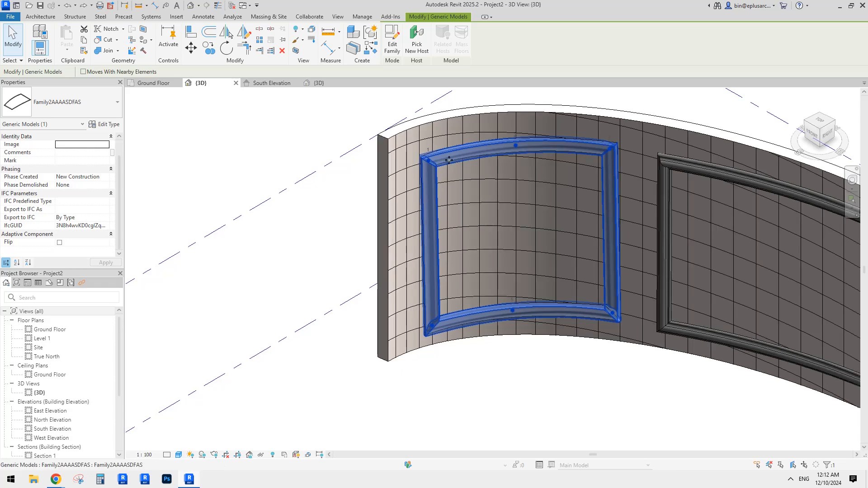
pyautogui.click(331, 177)
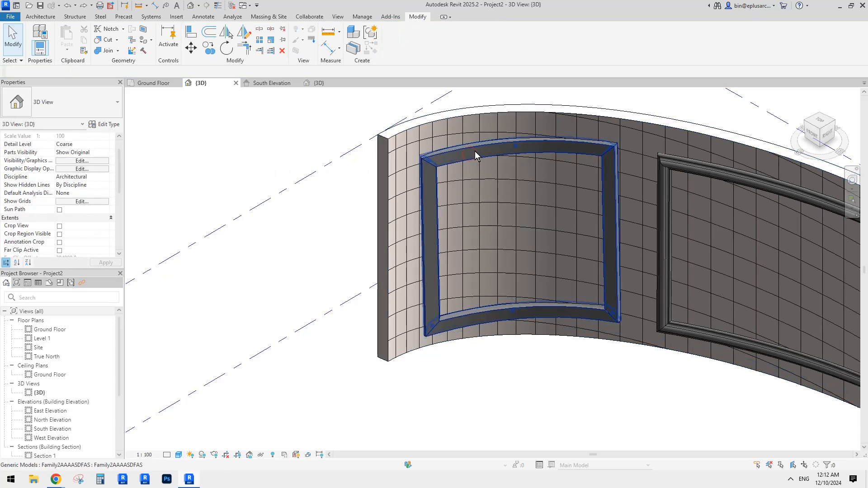
pyautogui.click(475, 151)
pyautogui.moveTo(480, 175); pyautogui.dragTo(492, 218, button='middle')
pyautogui.press('Escape')
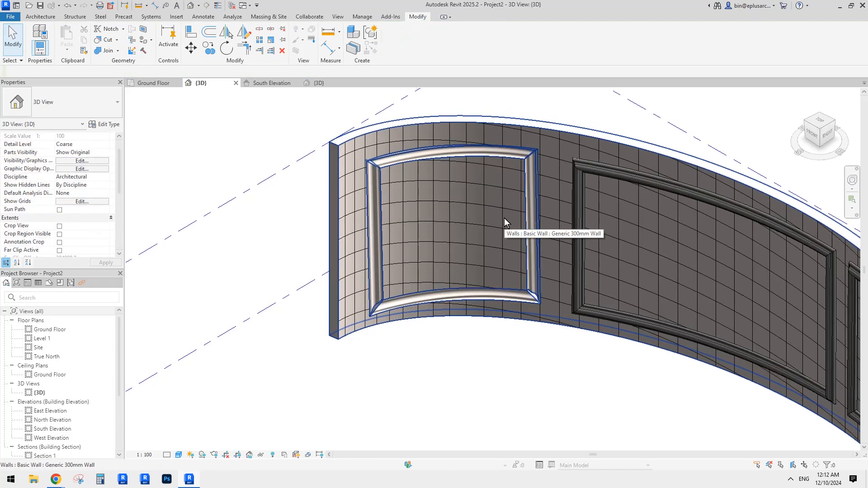
pyautogui.moveTo(487, 207); pyautogui.dragTo(487, 203, button='middle')
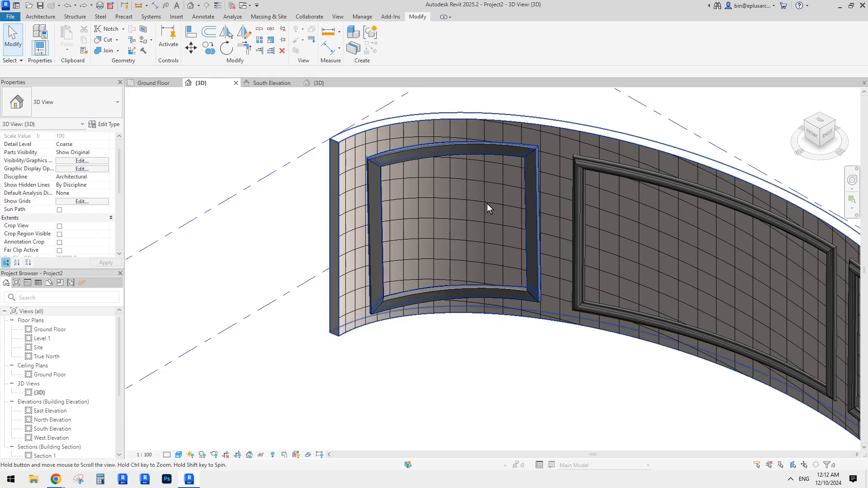
# - In the frame's family, associate the form's Visible property with a new instance parameter VIS, and reload the family, overwriting the existing version
pyautogui.click(465, 149)
pyautogui.click(392, 39)
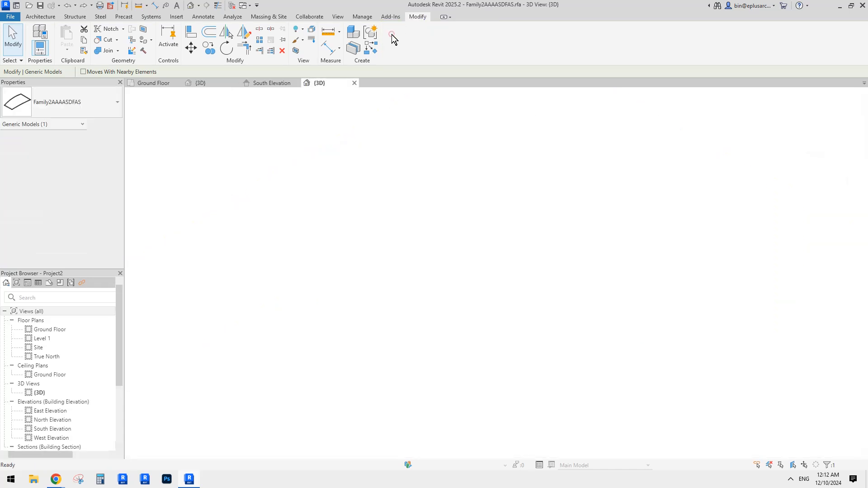
pyautogui.click(416, 222)
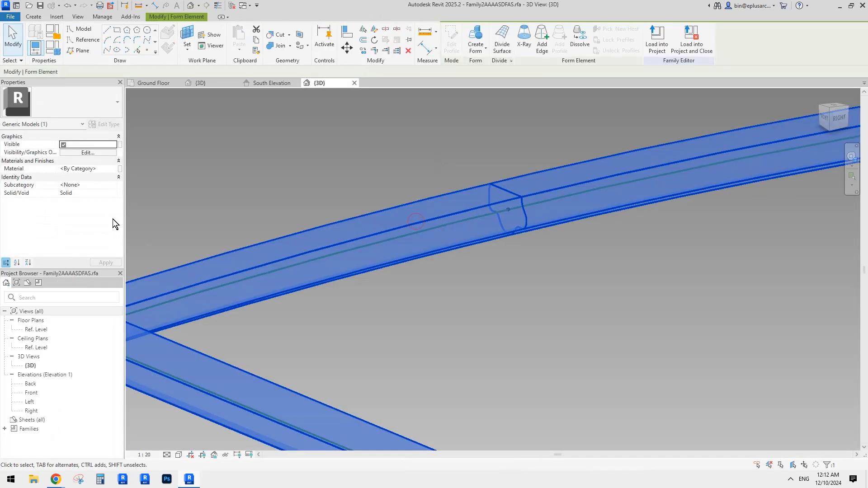
pyautogui.click(119, 145)
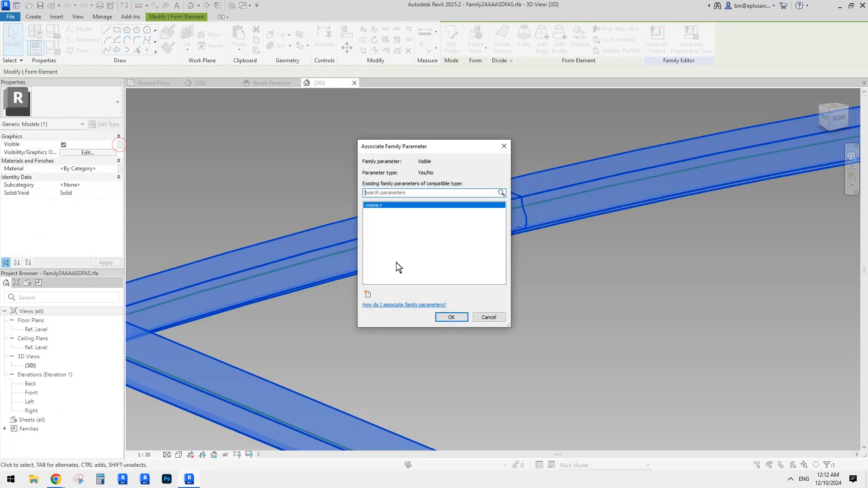
pyautogui.click(368, 295)
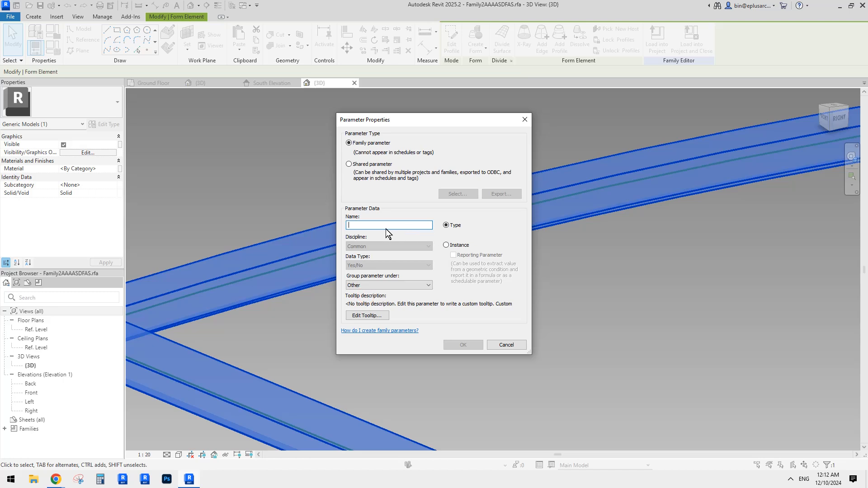
pyautogui.write('VIS')
pyautogui.click(470, 345)
pyautogui.click(458, 318)
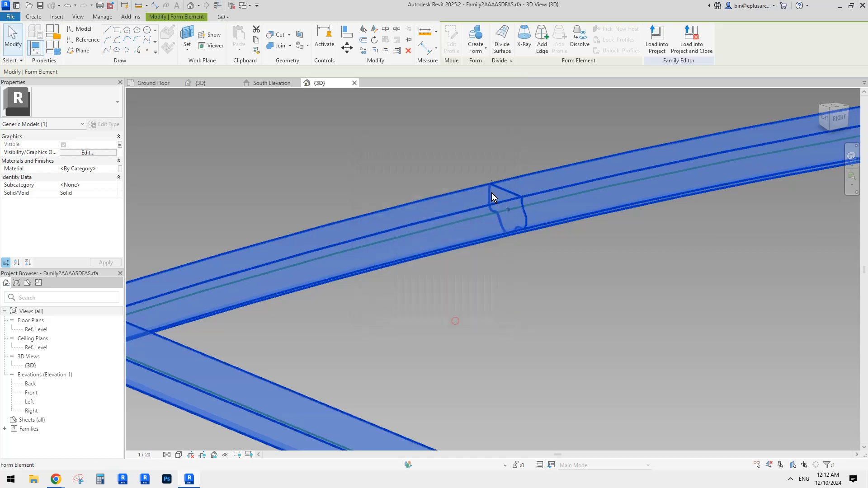
pyautogui.click(657, 38)
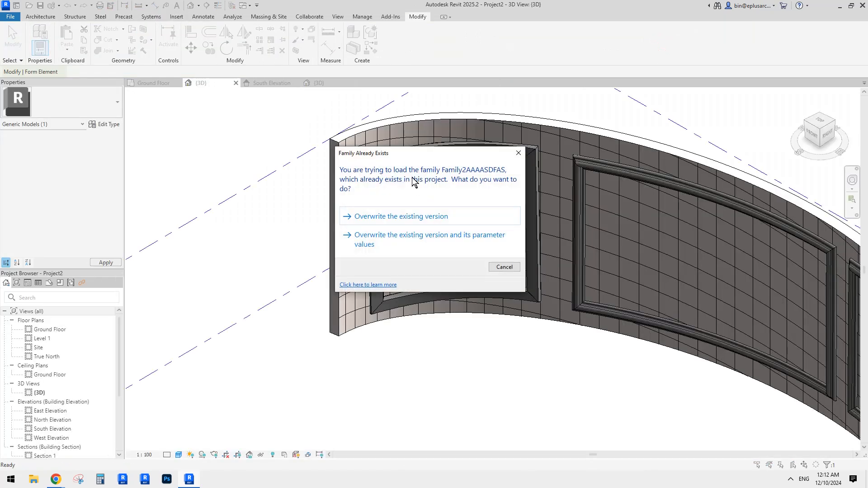
pyautogui.click(405, 217)
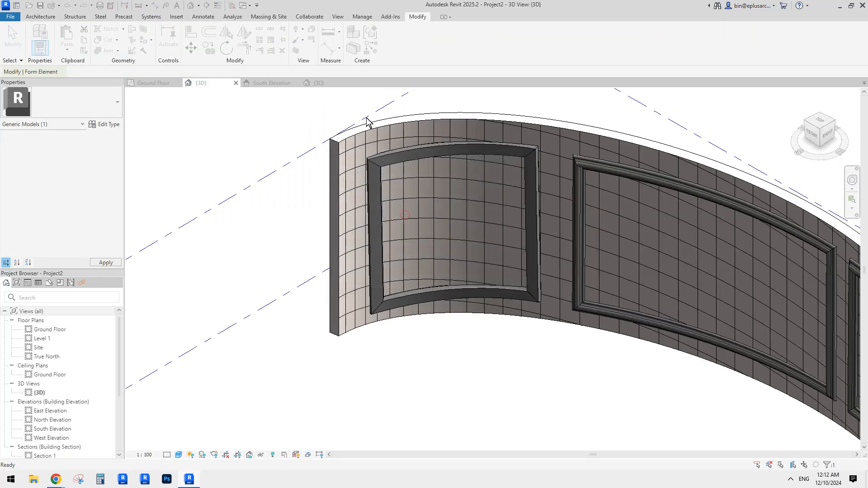
# - Turn VIS off for the new frame, accept the joined elements, examine the wall, and restore VIS to on
pyautogui.click(427, 152)
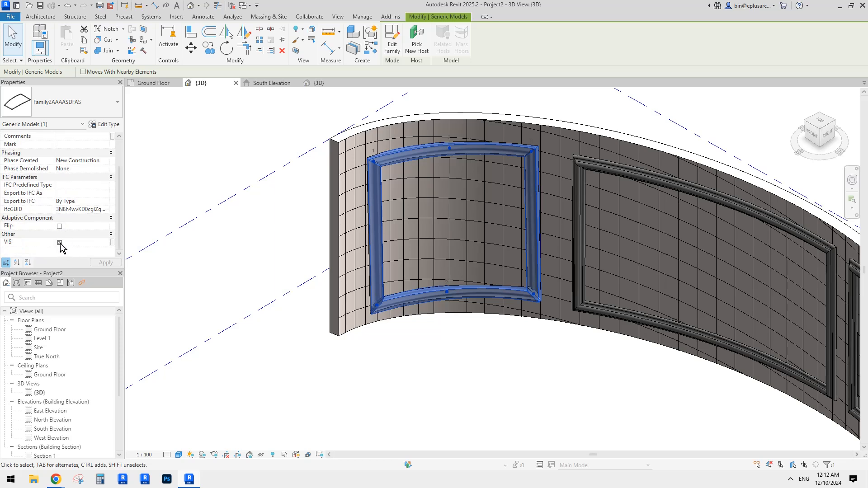
pyautogui.click(61, 243)
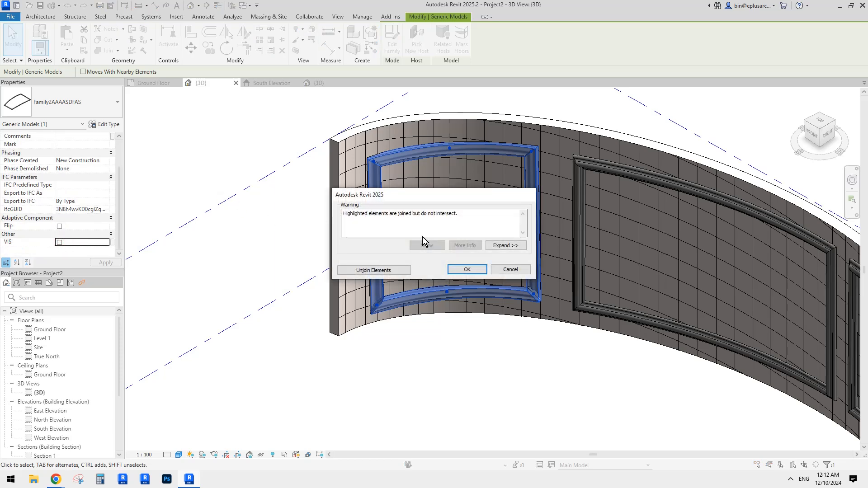
pyautogui.click(467, 269)
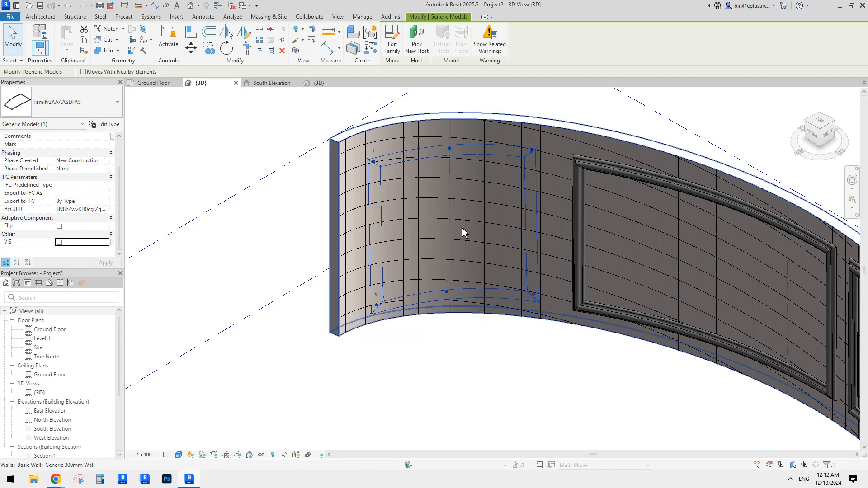
pyautogui.press('Escape')
pyautogui.click(530, 163)
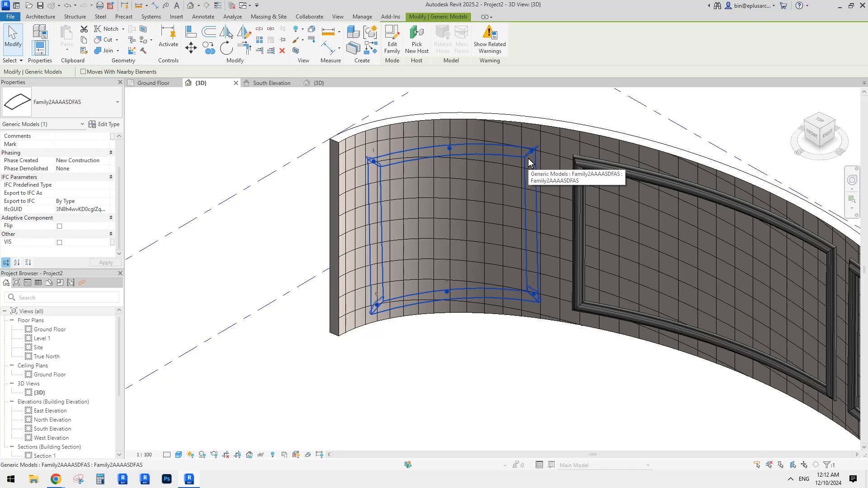
pyautogui.press('Escape')
pyautogui.click(528, 159)
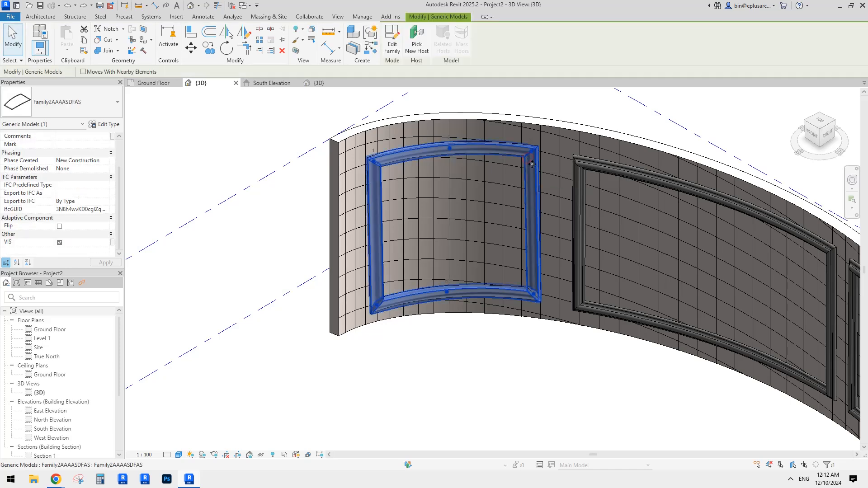
pyautogui.keyDown('shift'); pyautogui.moveTo(530, 164); pyautogui.dragTo(536, 179, button='middle'); pyautogui.keyUp('shift')
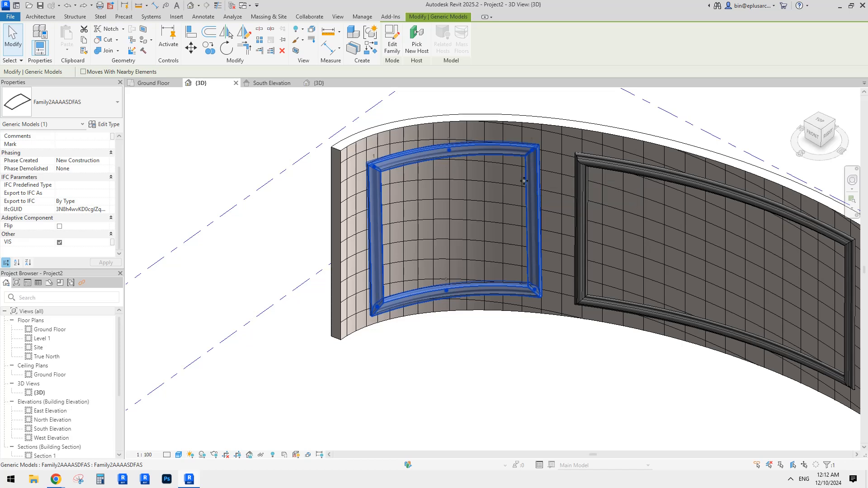
# - In the new frame's family, edit the form's visibility settings to turn off its display by detail level
pyautogui.keyDown('shift'); pyautogui.moveTo(537, 180); pyautogui.dragTo(426, 63, button='middle'); pyautogui.keyUp('shift')
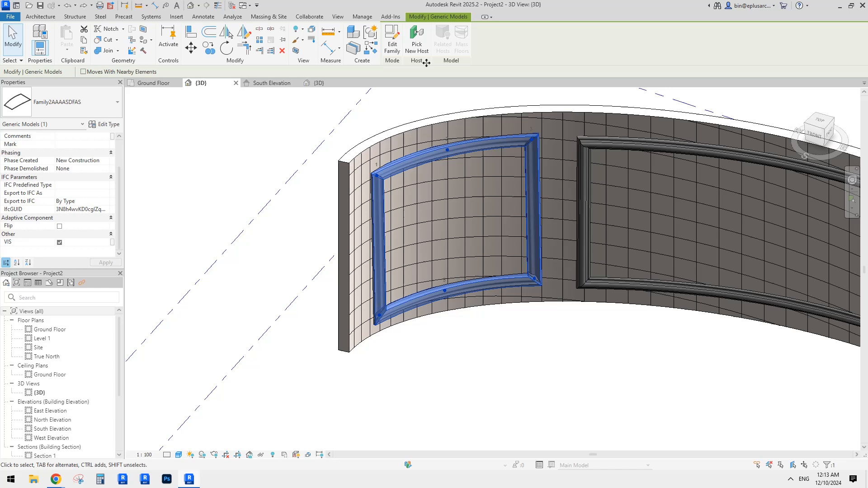
pyautogui.click(394, 45)
pyautogui.click(445, 229)
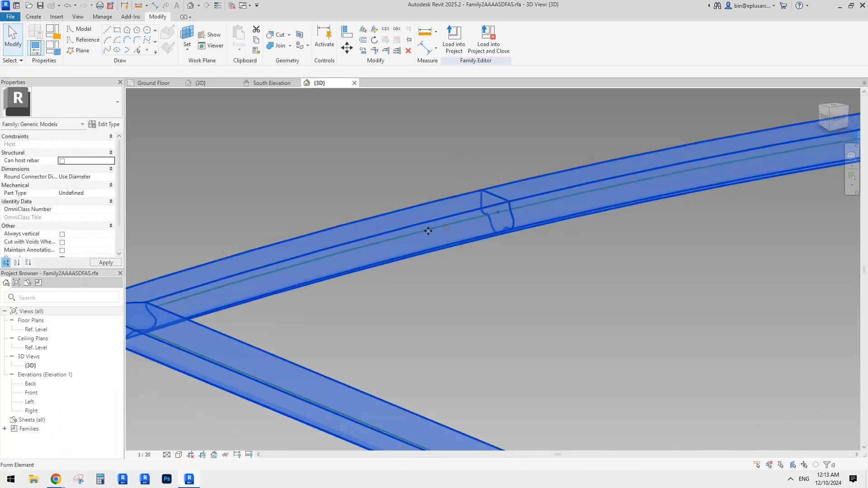
pyautogui.click(88, 153)
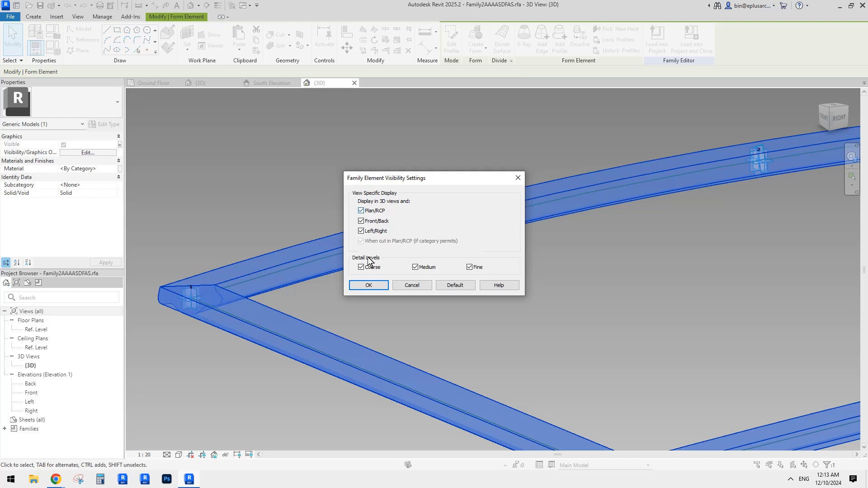
pyautogui.click(415, 267)
pyautogui.click(369, 285)
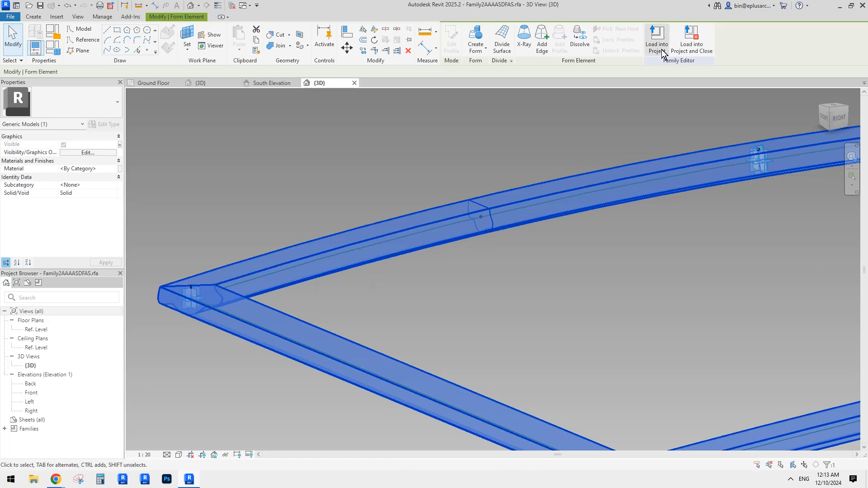
# - Reload the family into the project, overwriting the existing version, accept the joined elements, and undo the reload
pyautogui.click(660, 37)
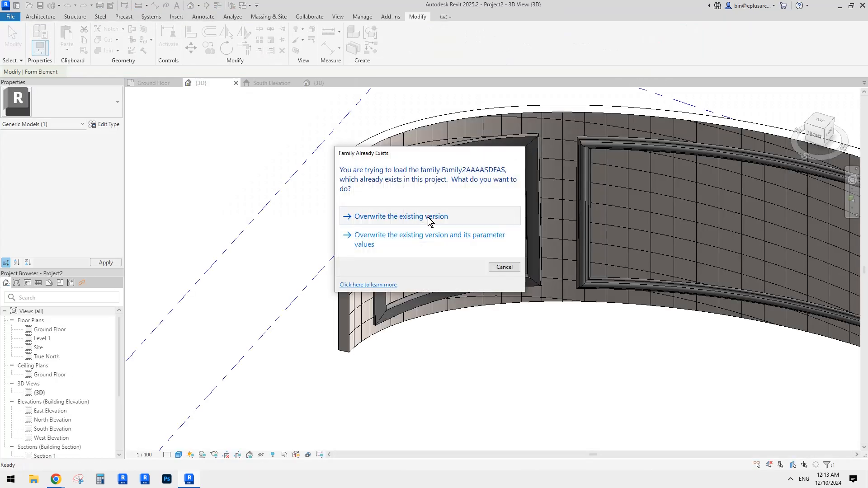
pyautogui.click(427, 218)
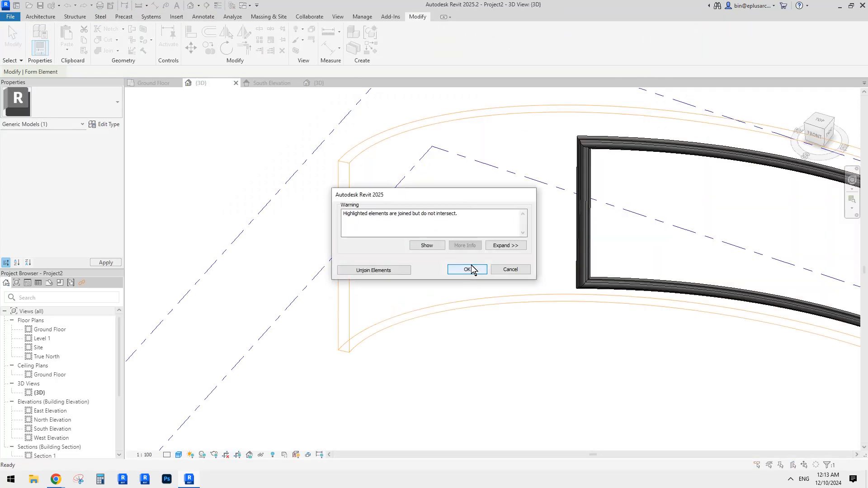
pyautogui.click(472, 268)
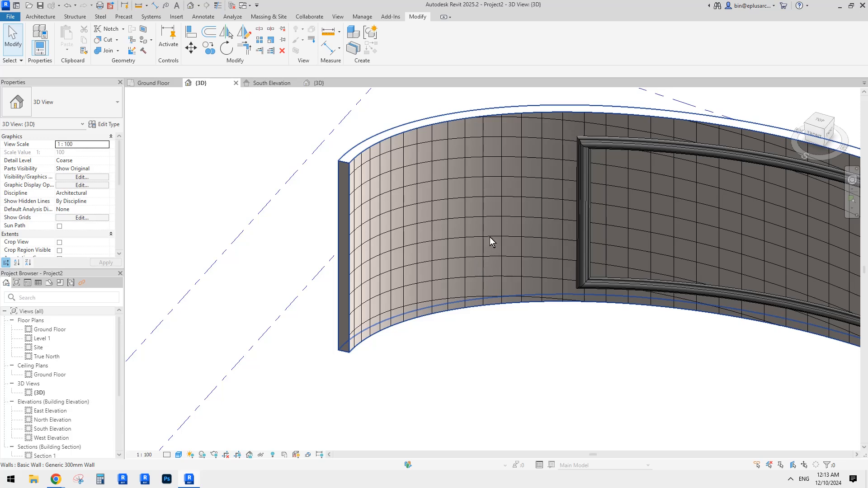
pyautogui.scroll(-1, 501, 224)
pyautogui.scroll(-1, 501, 224)
# - Temporarily hide the new frame, examine the groove in the wall, and bring the frame back
pyautogui.click(443, 179)
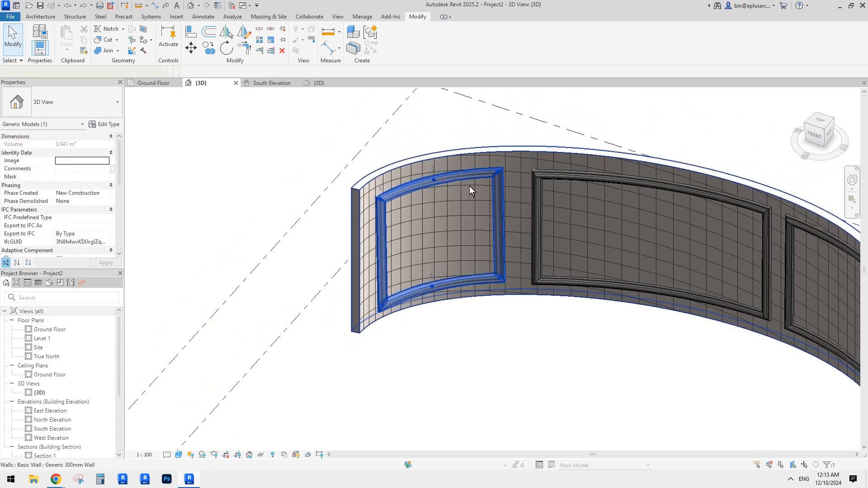
pyautogui.keyDown('shift'); pyautogui.moveTo(470, 186); pyautogui.dragTo(469, 250, button='middle'); pyautogui.keyUp('shift')
pyautogui.scroll(1, 450, 209)
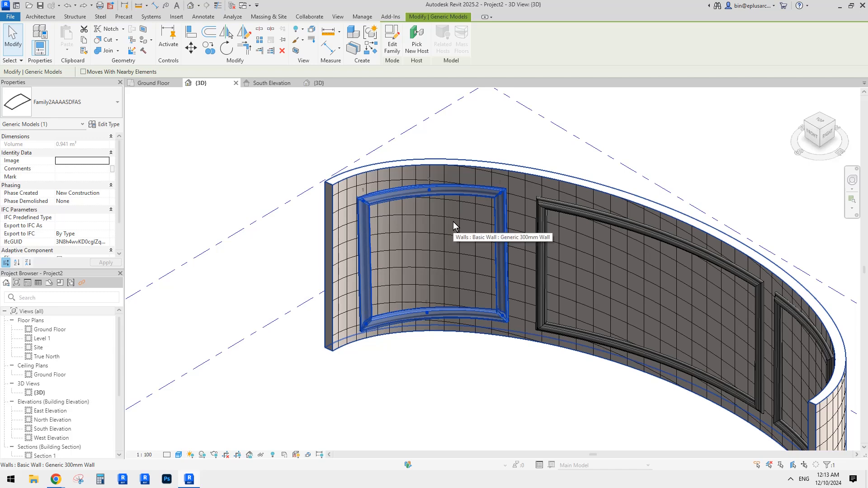
pyautogui.press('Escape')
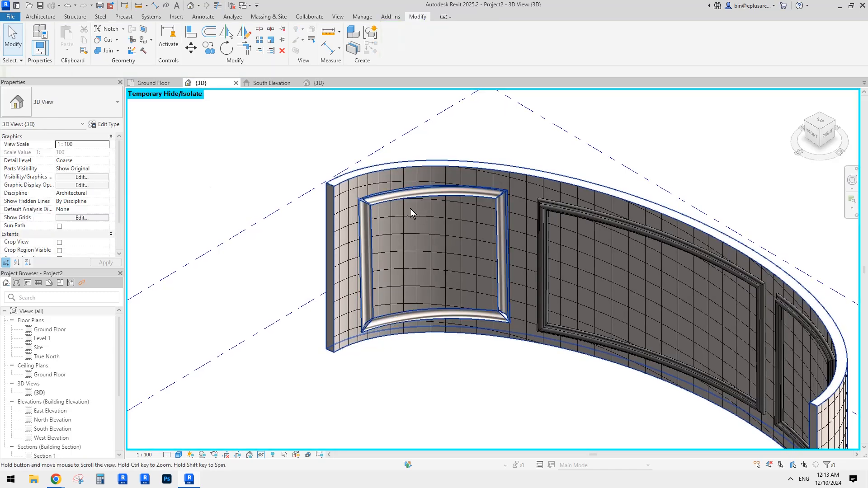
pyautogui.click(413, 206)
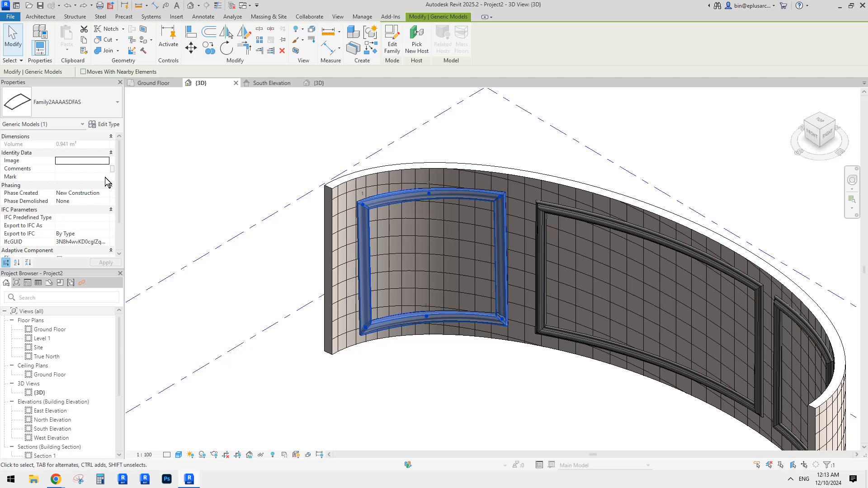
# - Review the new frame's type properties without changes and examine the frame against the curved wall
pyautogui.click(110, 128)
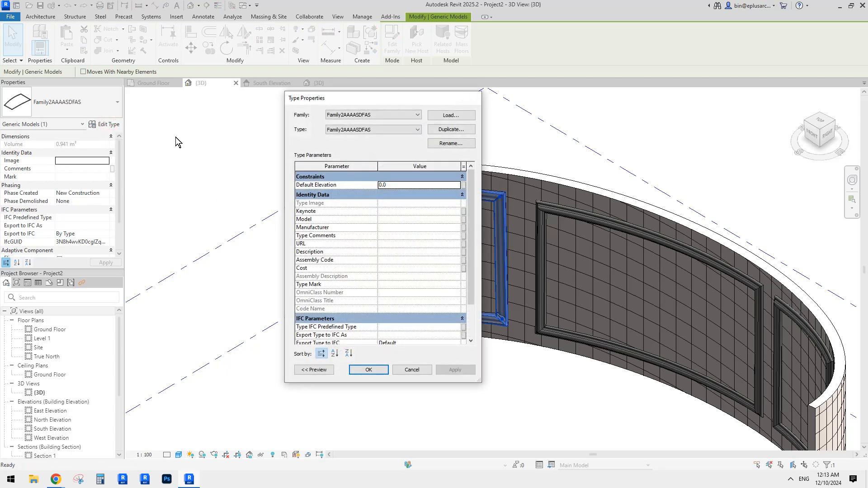
pyautogui.press('Escape')
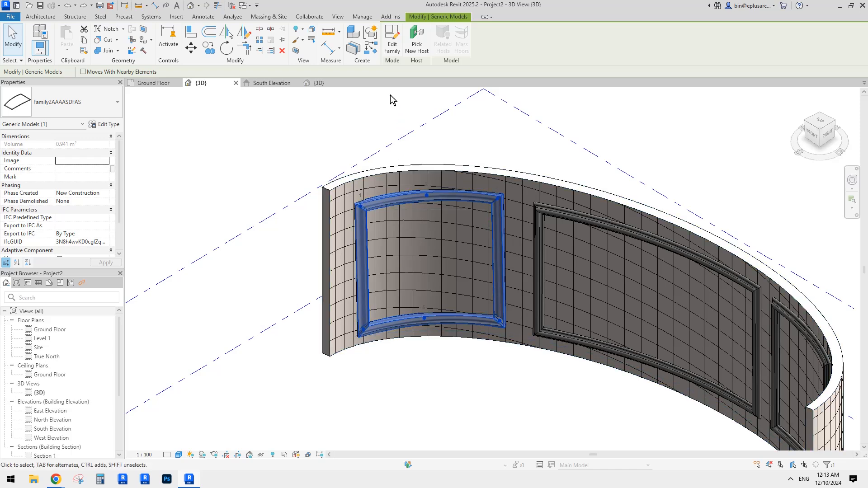
pyautogui.keyDown('shift'); pyautogui.moveTo(455, 153); pyautogui.dragTo(461, 190, button='middle'); pyautogui.keyUp('shift')
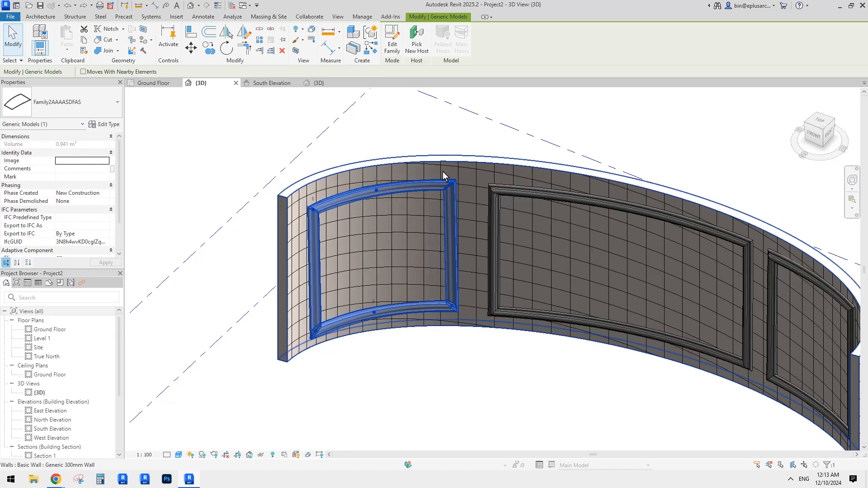
pyautogui.moveTo(424, 159); pyautogui.dragTo(427, 170, button='middle')
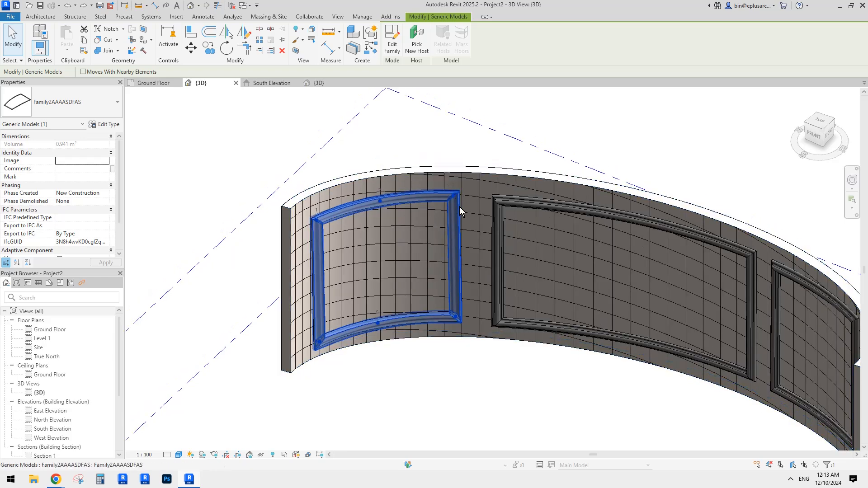
pyautogui.moveTo(458, 212); pyautogui.dragTo(456, 215, button='middle')
# - Hide the new frame element in the 3D view and examine the carved wall from several angles
pyautogui.rightClick(458, 222)
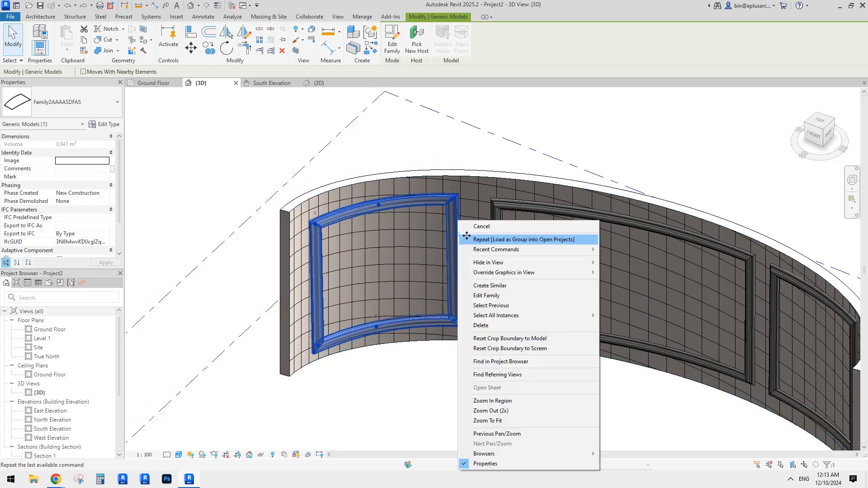
pyautogui.moveTo(504, 263)
pyautogui.click(622, 273)
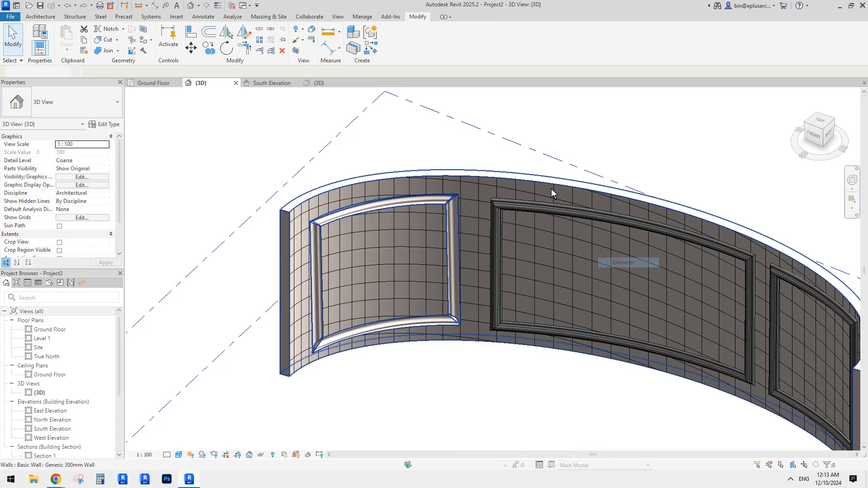
pyautogui.keyDown('shift'); pyautogui.moveTo(471, 217); pyautogui.dragTo(451, 181, button='middle'); pyautogui.keyUp('shift')
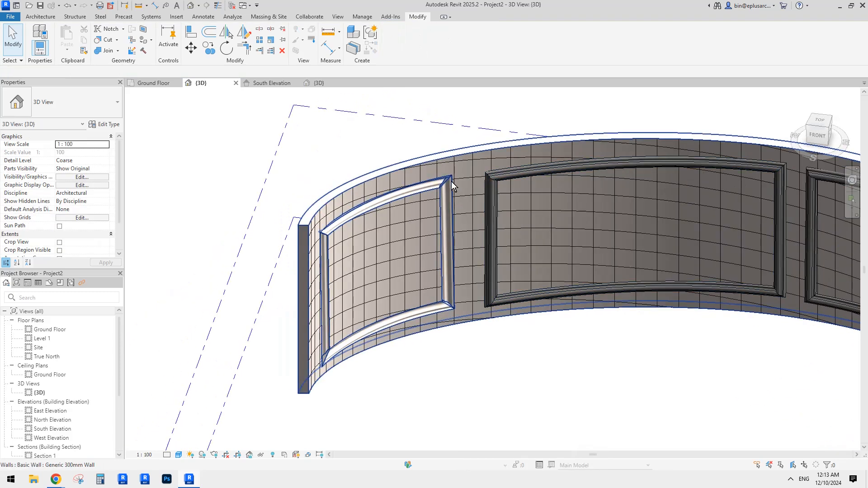
pyautogui.keyDown('shift'); pyautogui.moveTo(441, 238); pyautogui.dragTo(556, 308, button='middle'); pyautogui.keyUp('shift')
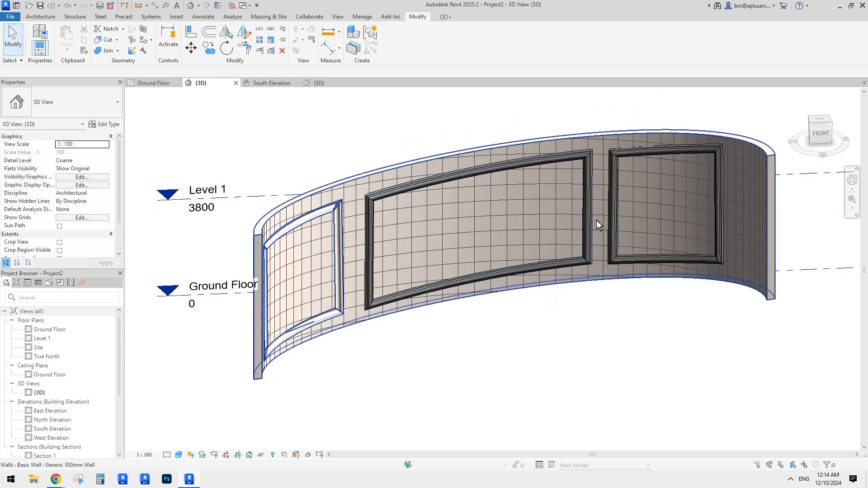
pyautogui.keyDown('shift'); pyautogui.moveTo(598, 226); pyautogui.dragTo(514, 240, button='middle'); pyautogui.keyUp('shift')
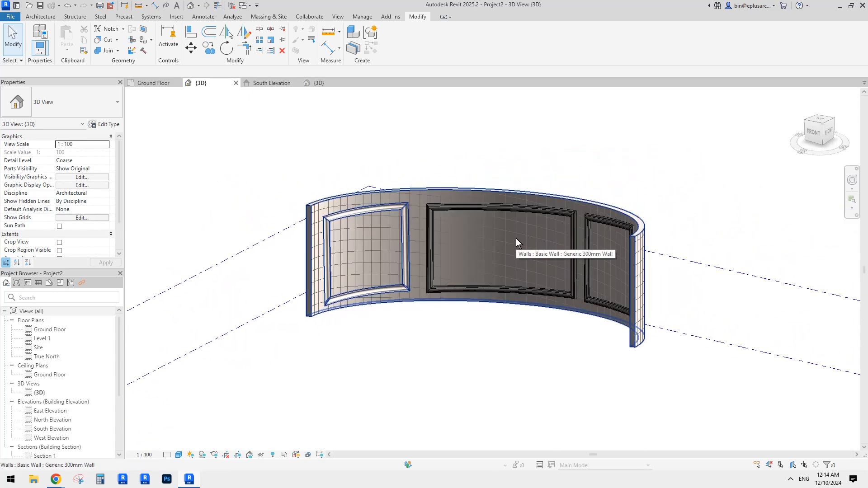
# - Select the middle Family2 frame and then the curved wall, examining how the frames follow the wall's curve
pyautogui.click(504, 212)
pyautogui.press('Escape')
pyautogui.click(528, 216)
pyautogui.scroll(2, 528, 216)
pyautogui.keyDown('shift'); pyautogui.moveTo(528, 216); pyautogui.dragTo(564, 229, button='middle'); pyautogui.keyUp('shift')
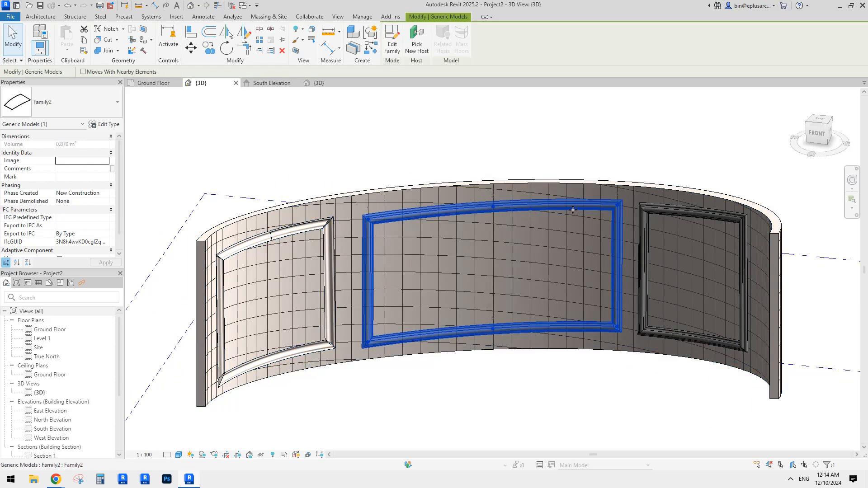
pyautogui.keyDown('shift'); pyautogui.moveTo(573, 210); pyautogui.dragTo(587, 226, button='middle'); pyautogui.keyUp('shift')
pyautogui.click(606, 242)
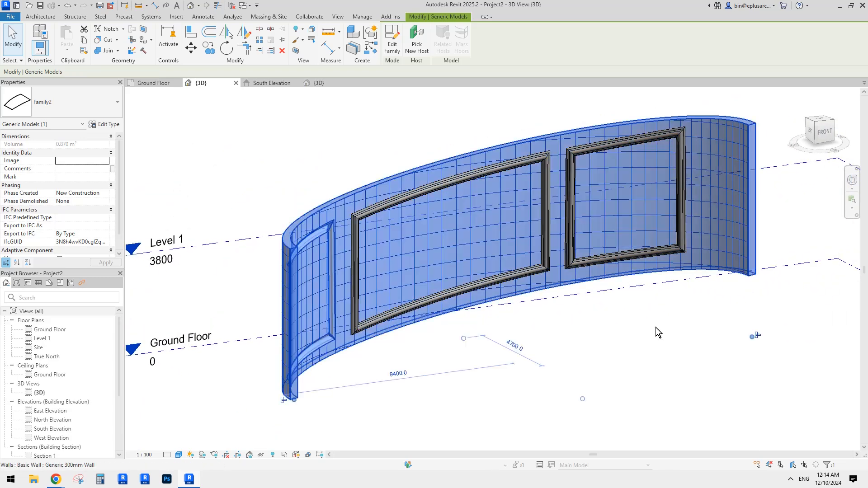